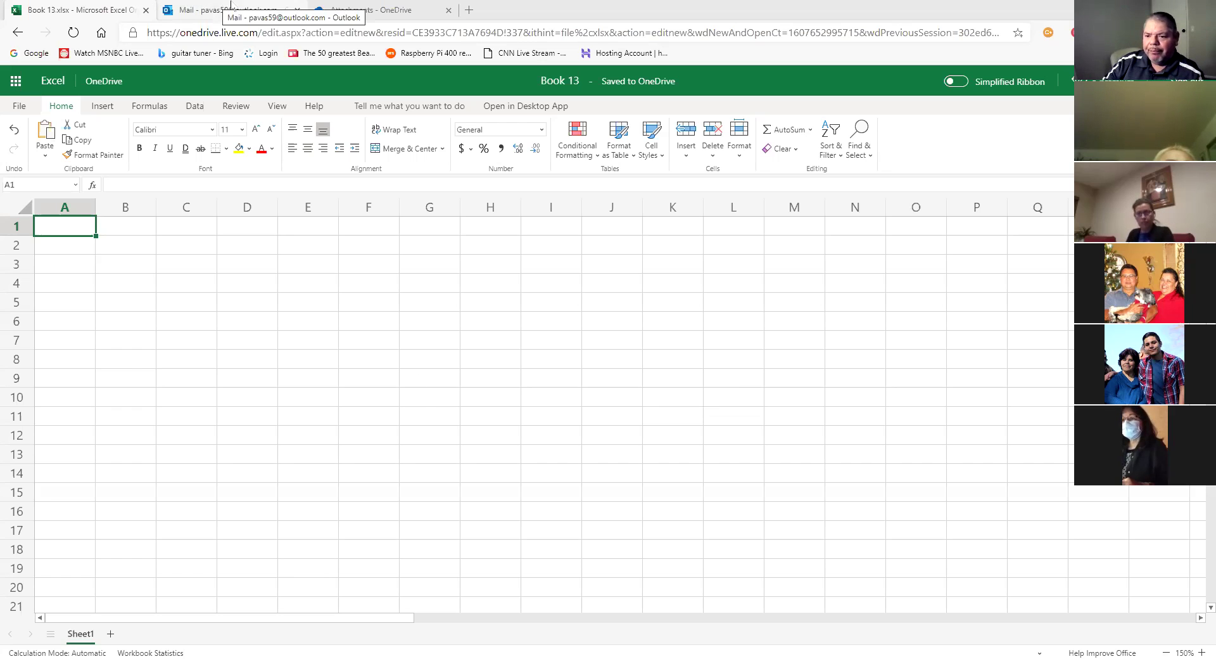
{"action": "left_click", "coordinate": [230, 8]}
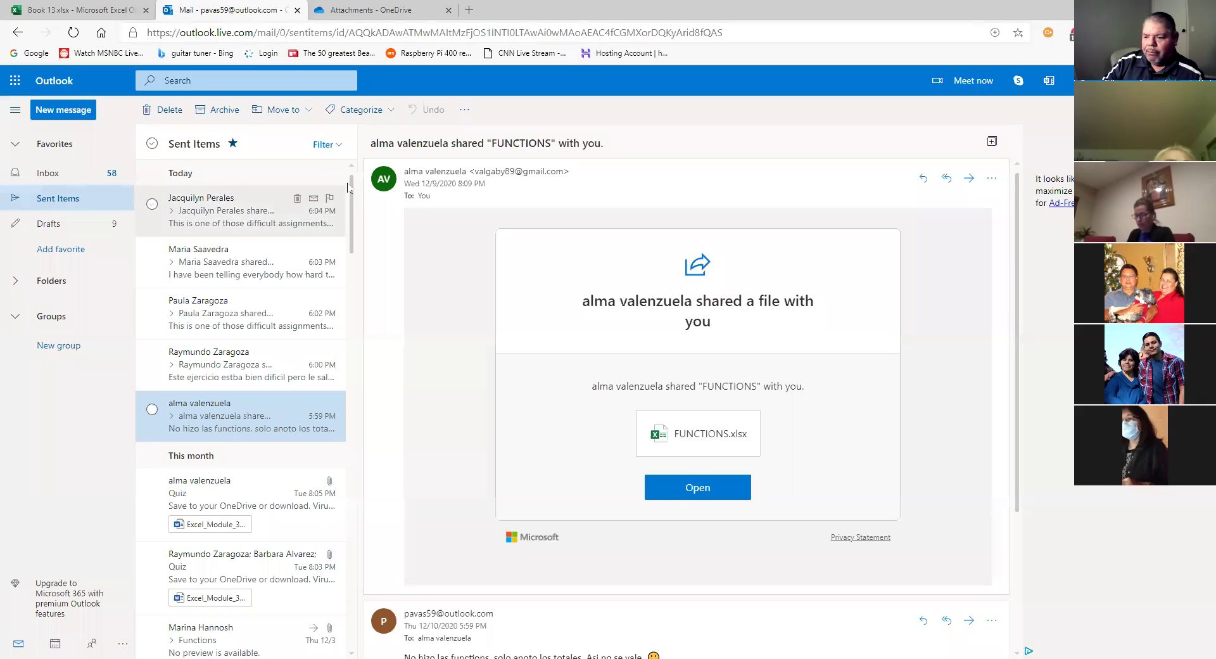
{"action": "left_click", "coordinate": [372, 13]}
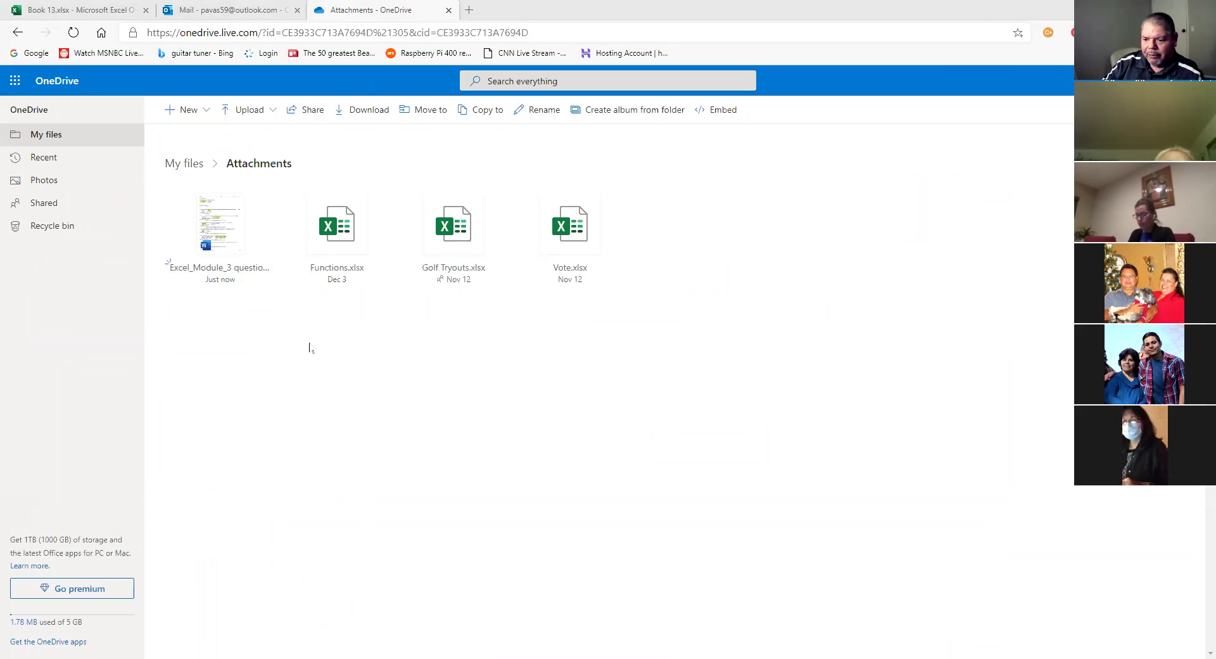
{"action": "left_click", "coordinate": [110, 10]}
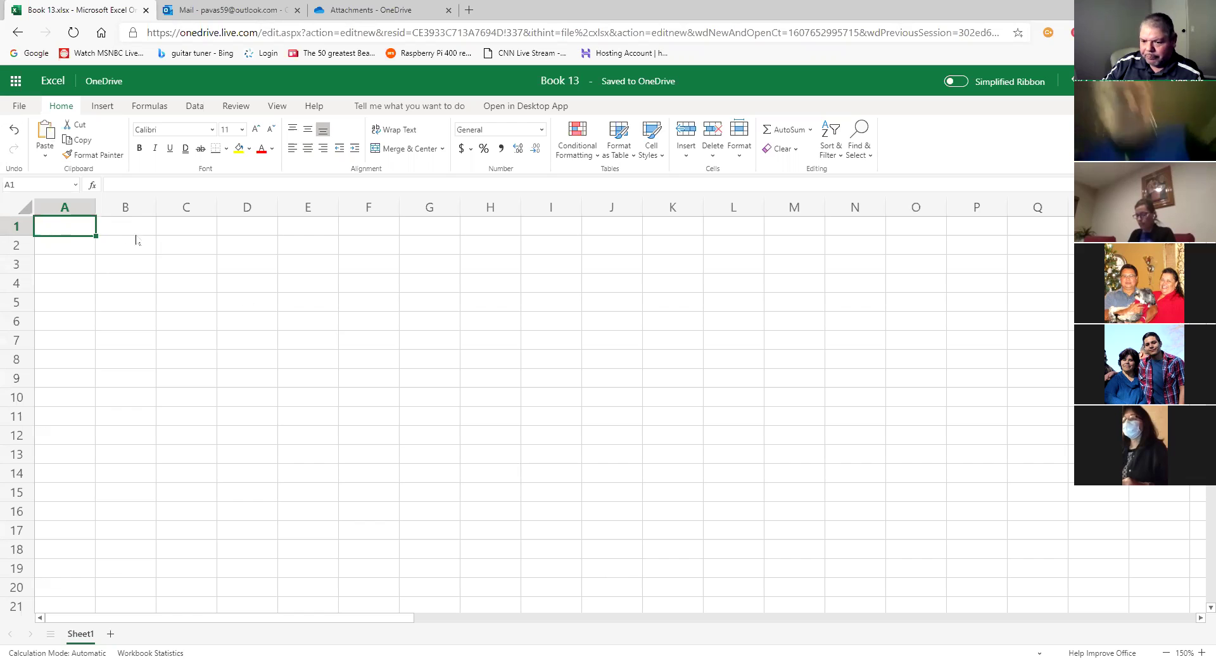
Enter the title "Average Monthly Temperatures in the Coachella Valey" in cell A1
{"action": "type", "text": "Av"}
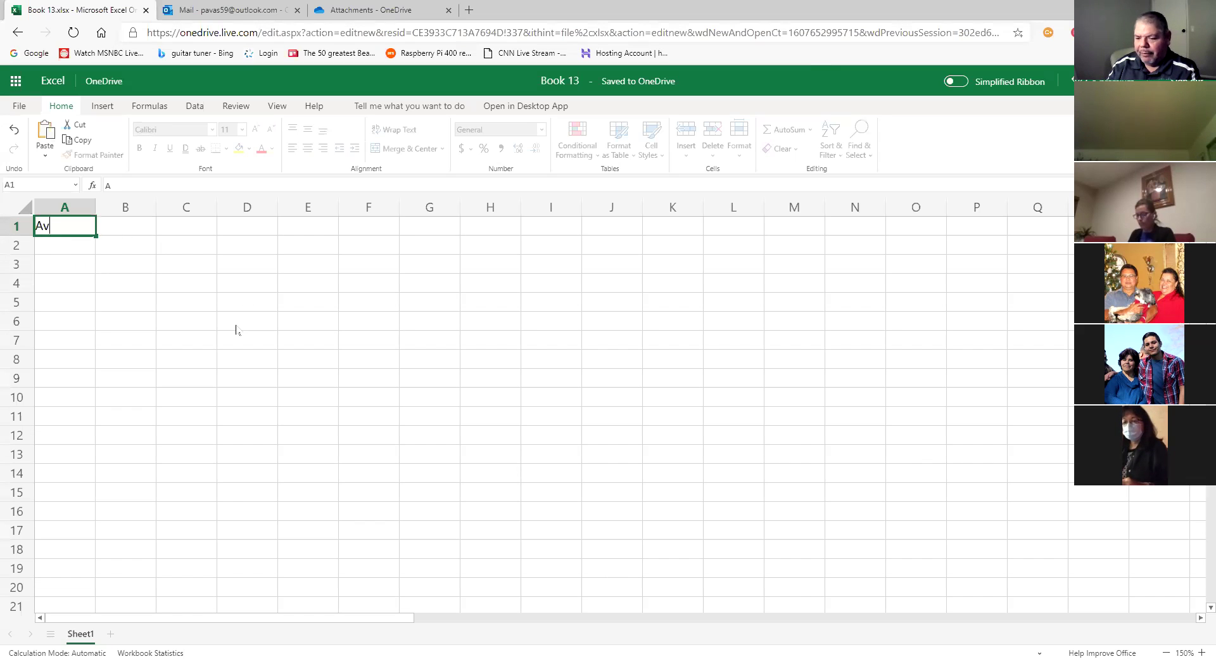
{"action": "type", "text": "erage"}
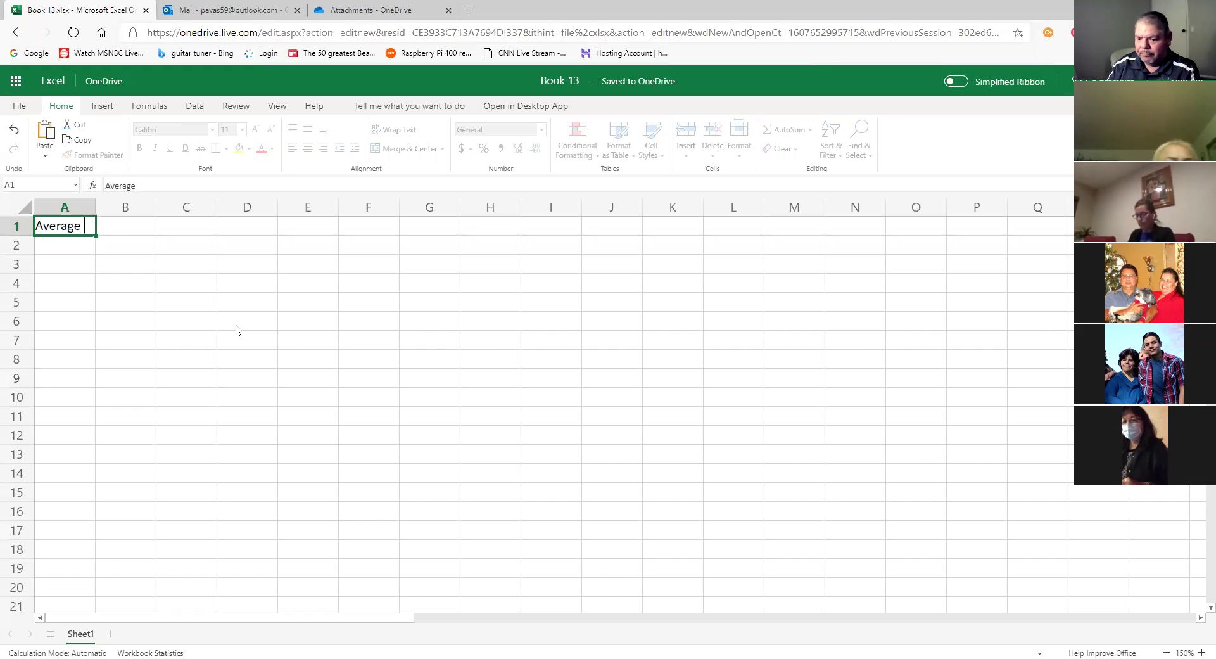
{"action": "type", "text": " M"}
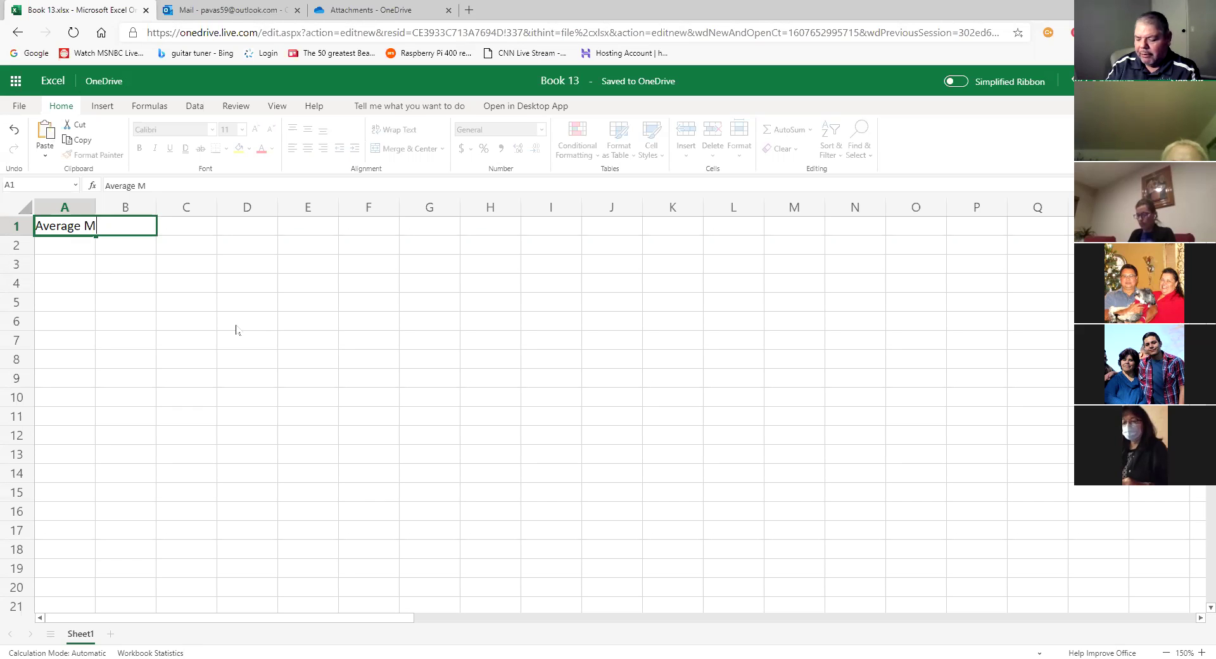
{"action": "type", "text": "onthly"}
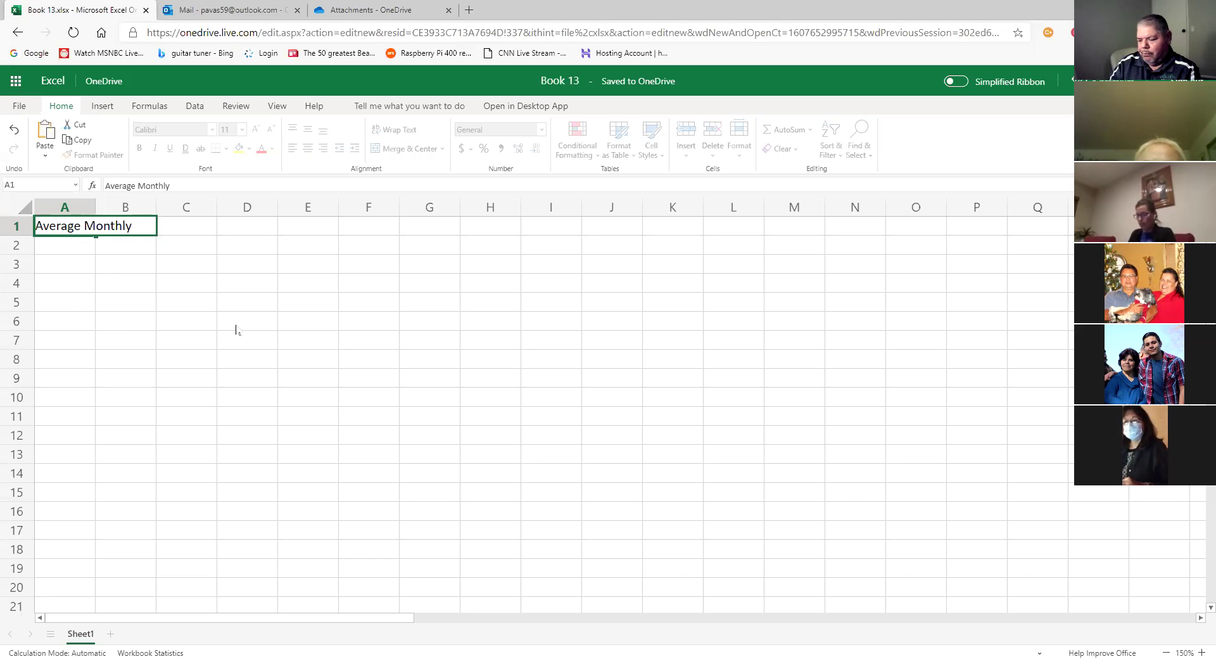
{"action": "type", "text": " Tempera"}
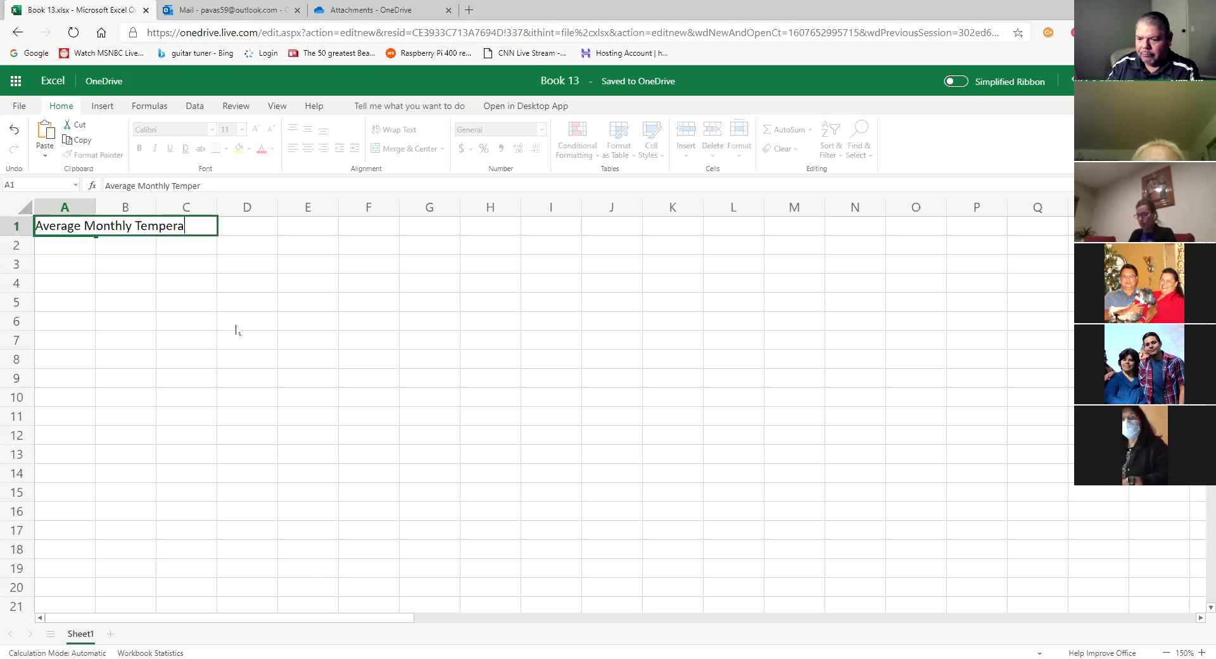
{"action": "type", "text": "ture in the "}
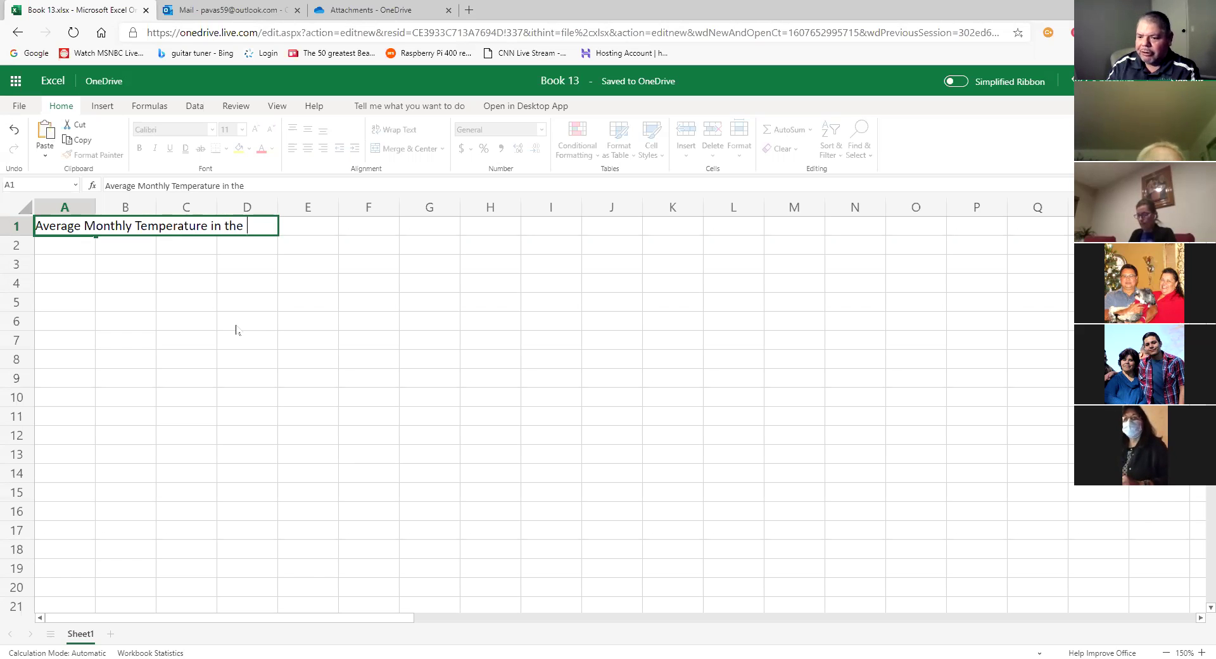
{"action": "type", "text": "Coachella "}
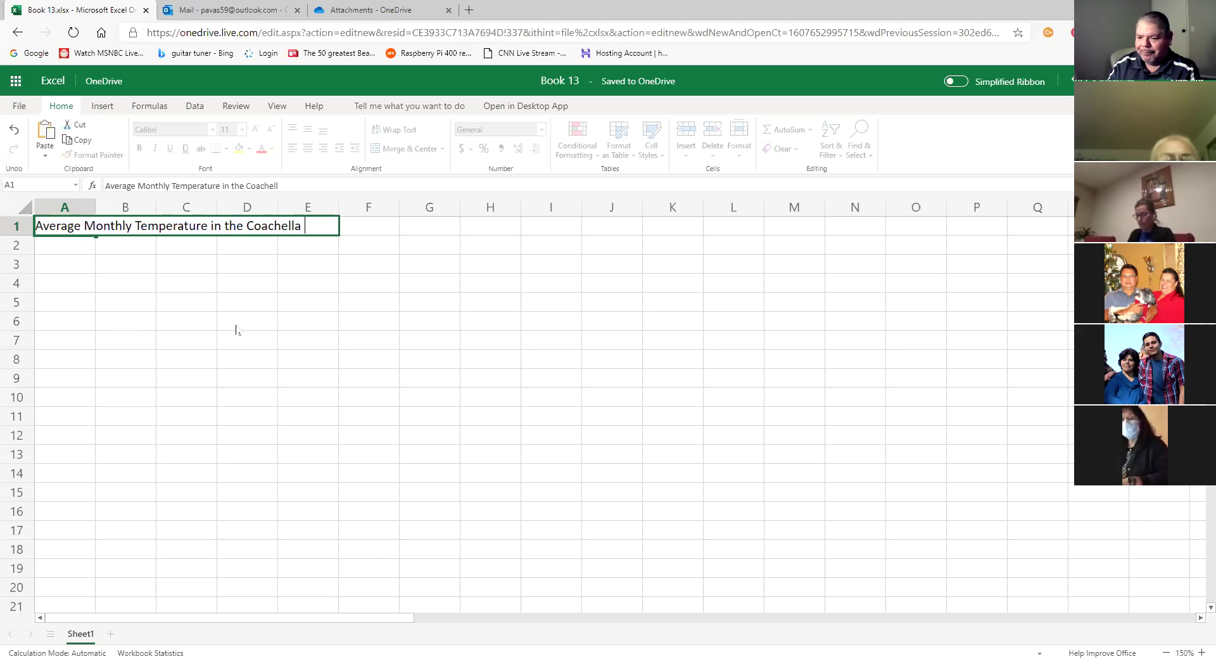
{"action": "type", "text": "Val"}
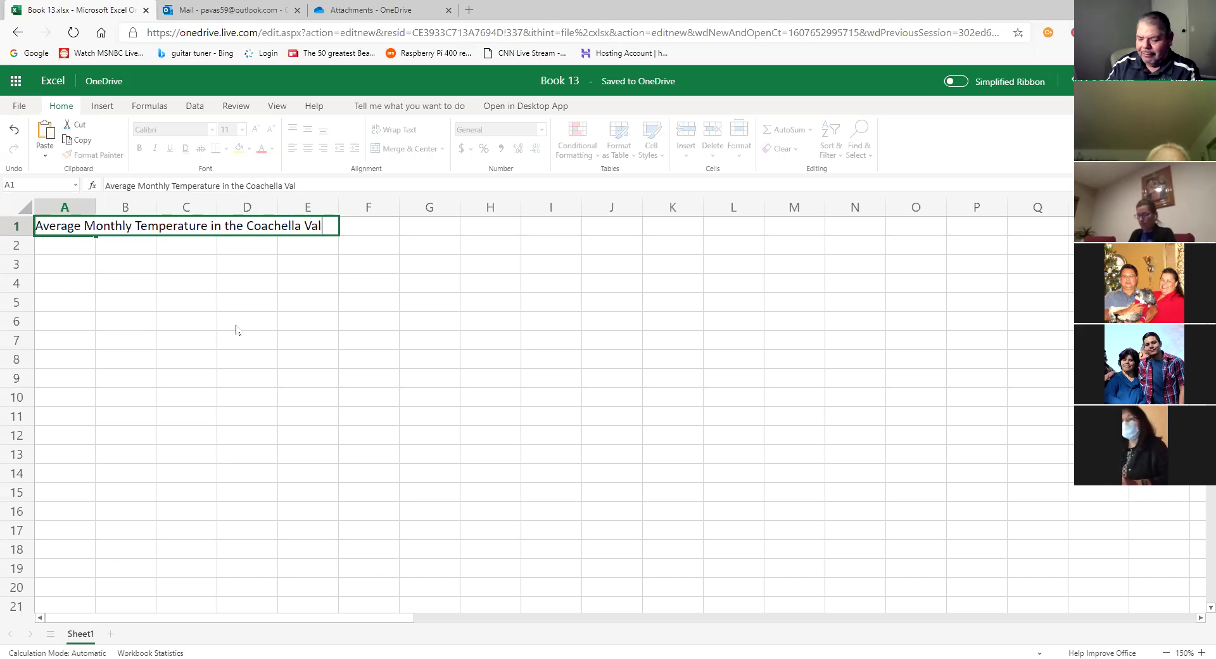
{"action": "type", "text": "ey"}
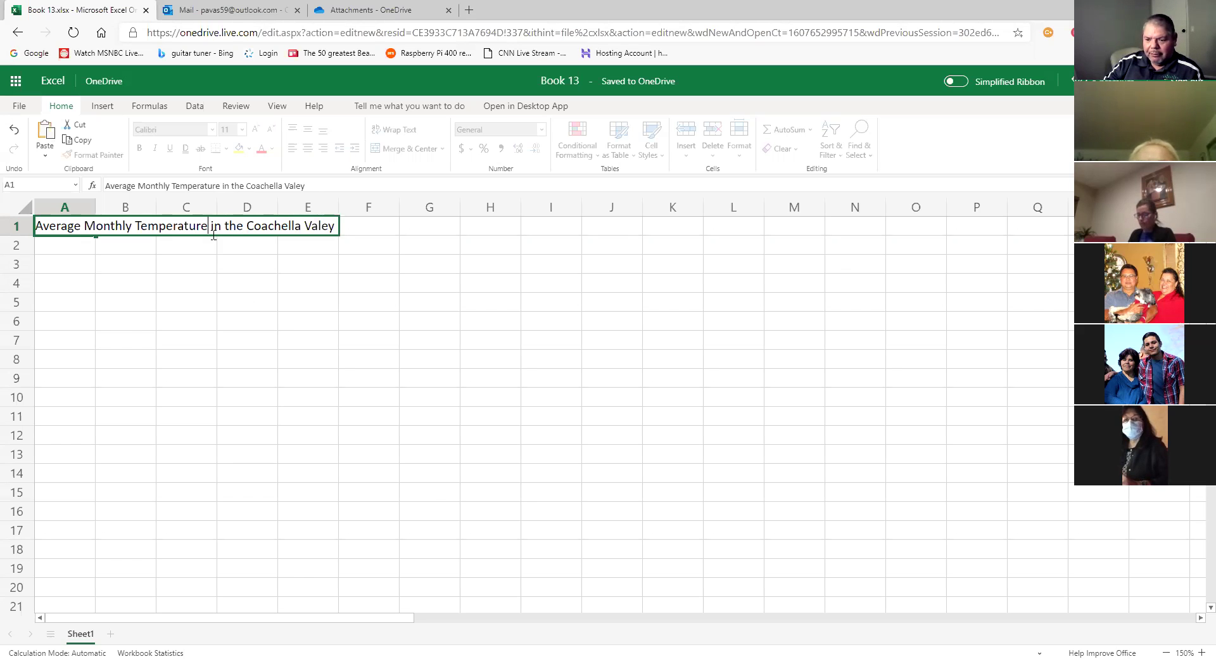
{"action": "type", "text": "s"}
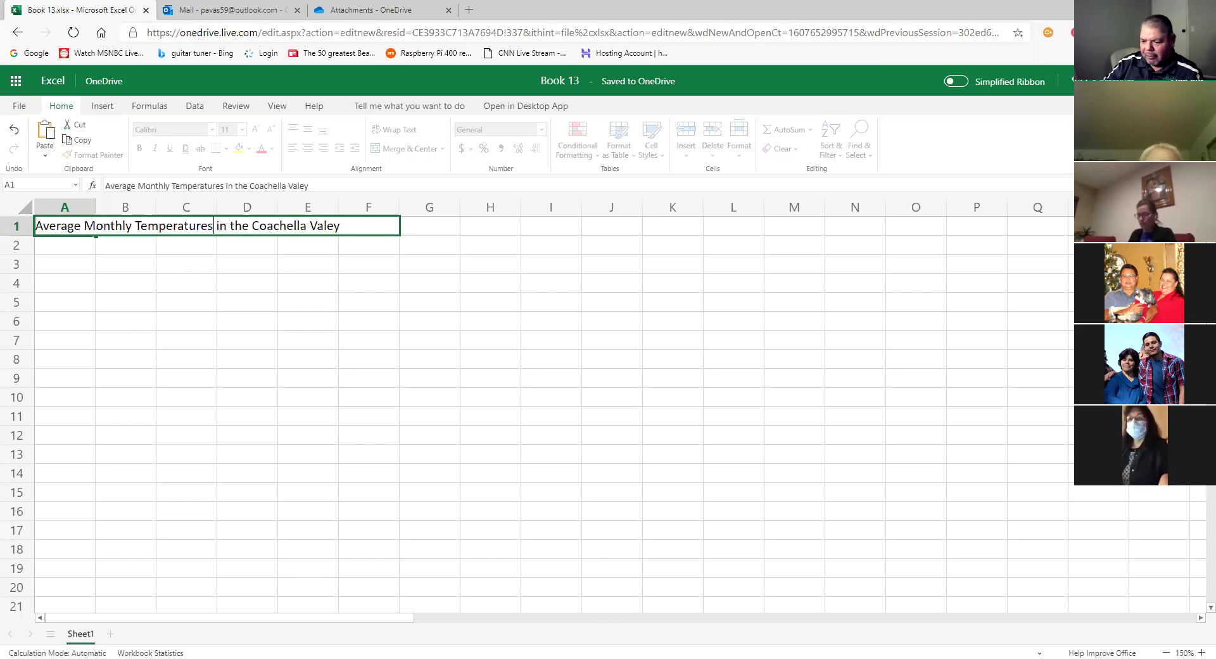
{"action": "left_click", "coordinate": [88, 227]}
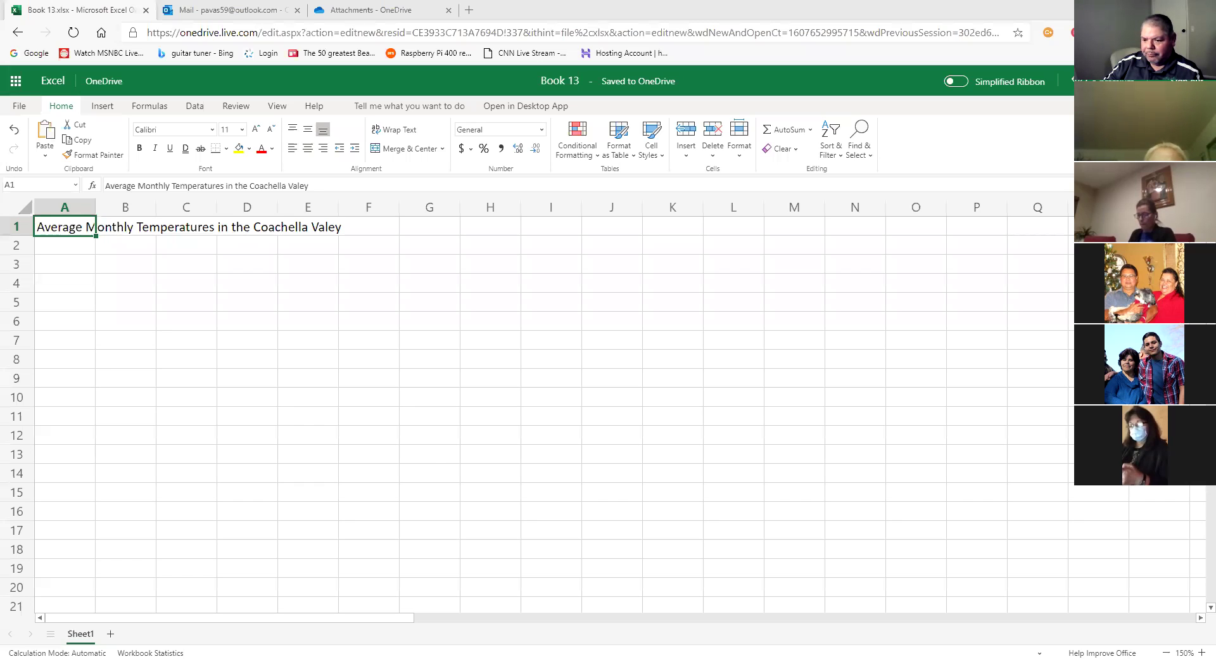
Enter the row labels Month, High and Low in cells A3 to A5
{"action": "left_click", "coordinate": [73, 247]}
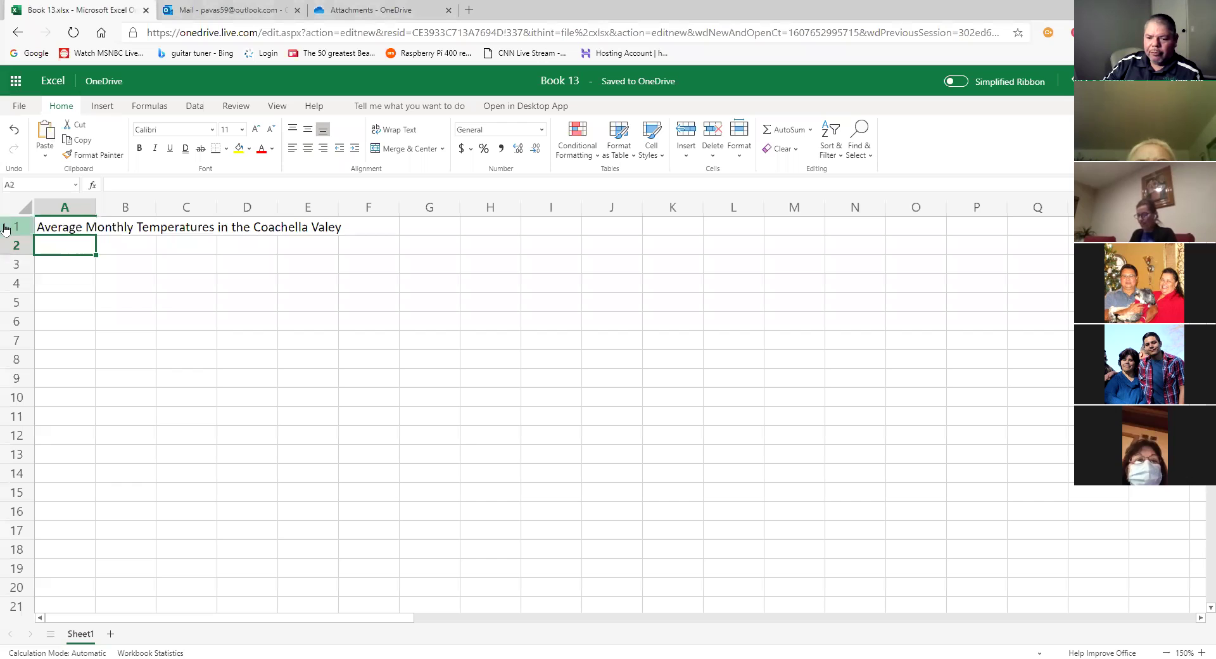
{"action": "left_click", "coordinate": [59, 263]}
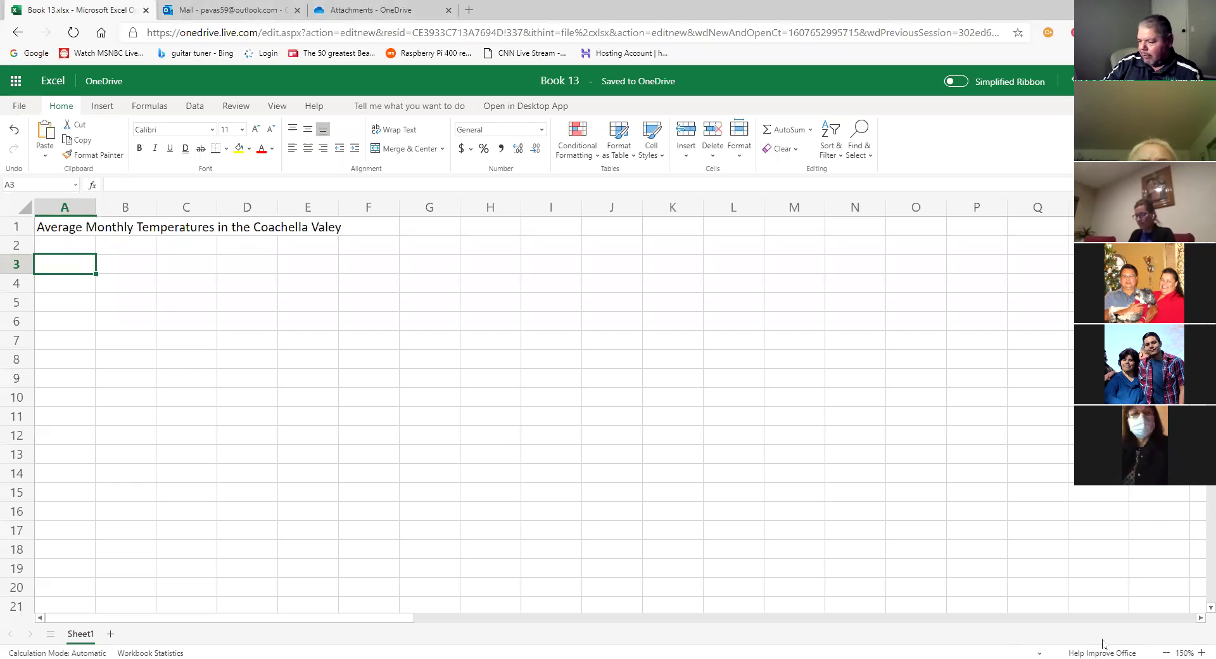
{"action": "left_click", "coordinate": [1201, 651]}
{"action": "left_click", "coordinate": [1201, 651]}
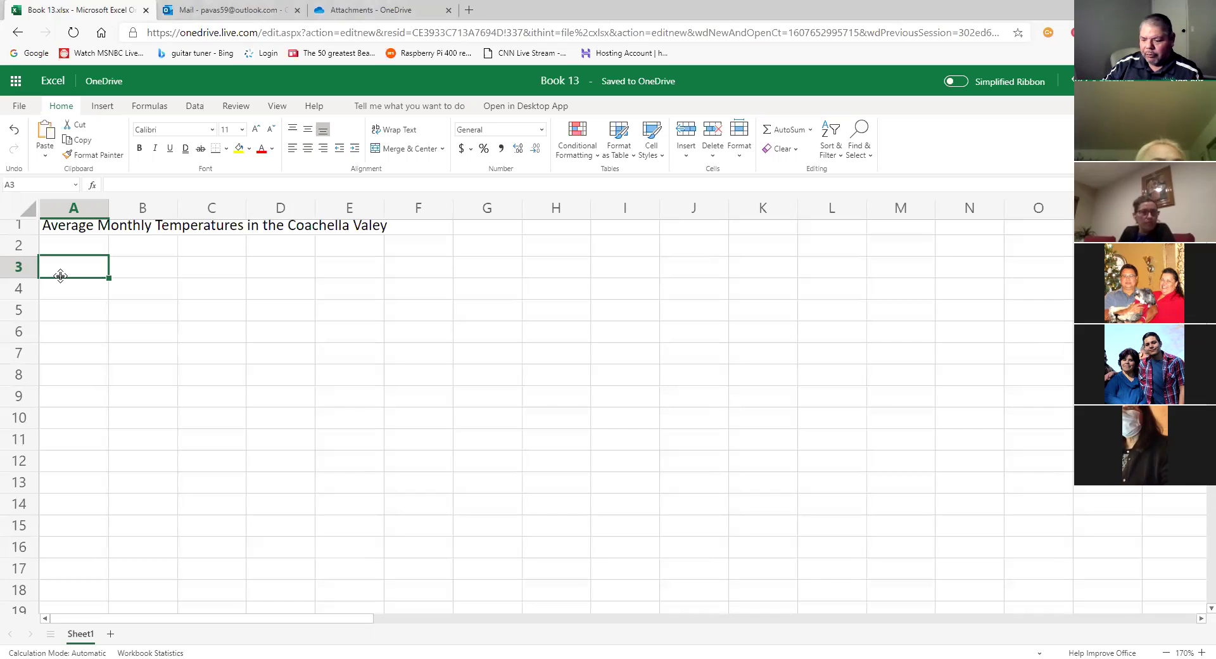
{"action": "type", "text": "Mont"}
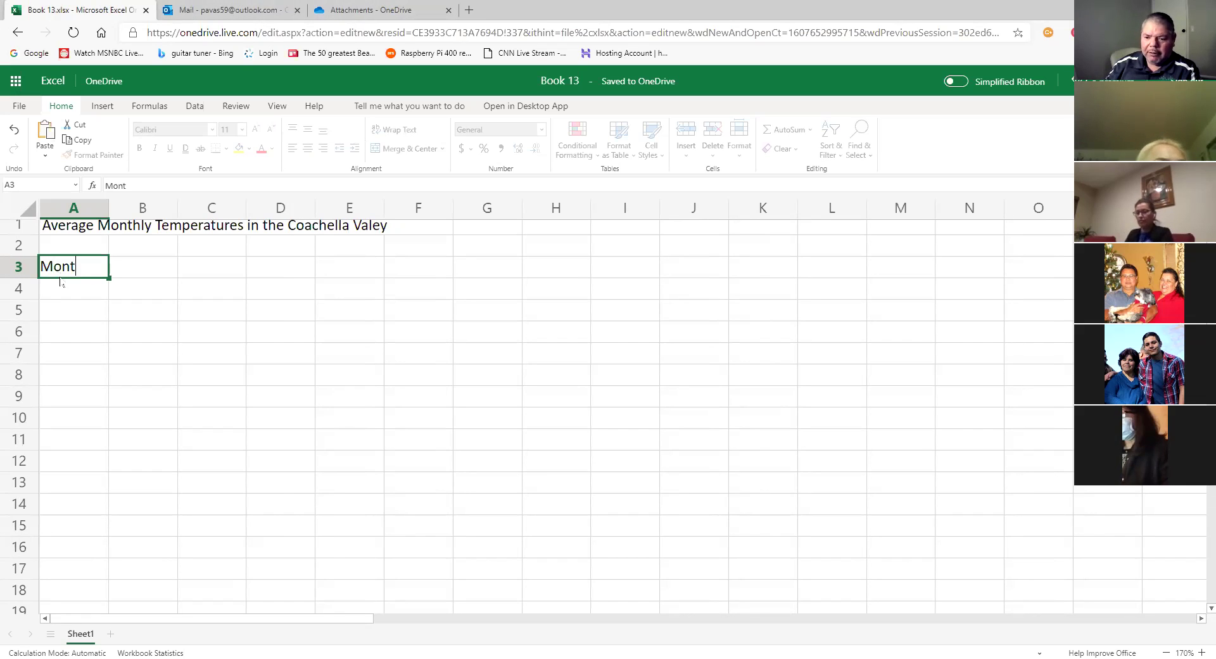
{"action": "type", "text": "h"}
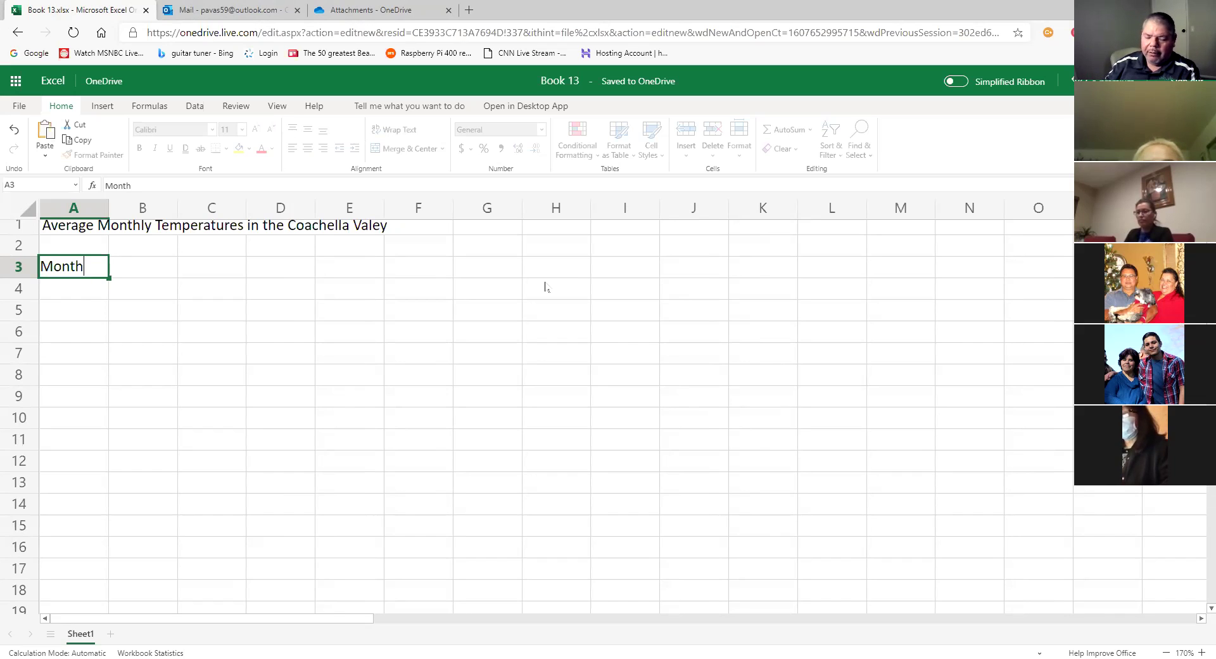
{"action": "left_click", "coordinate": [73, 296]}
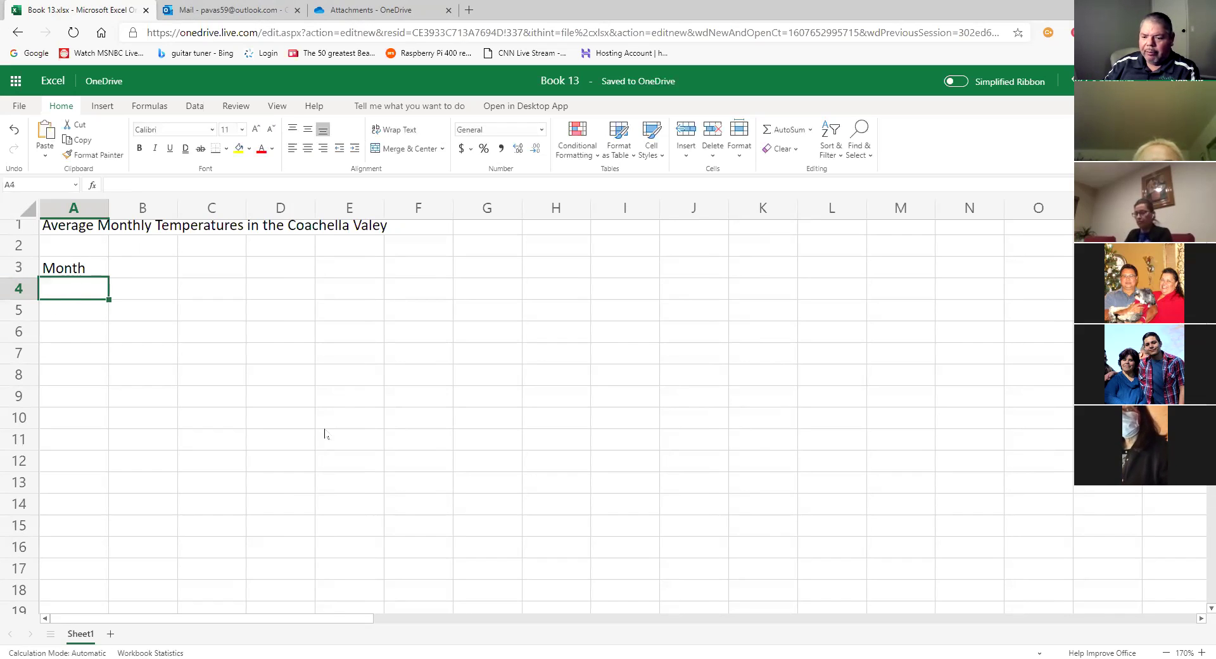
{"action": "type", "text": "High"}
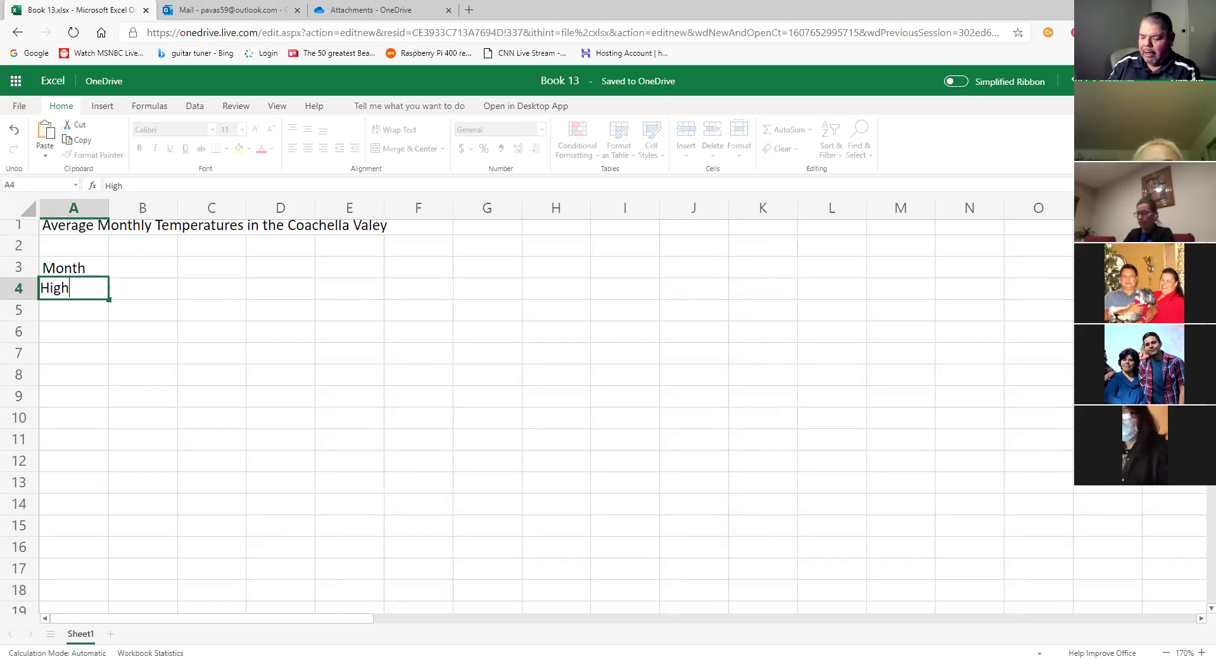
{"action": "key", "text": "Return"}
{"action": "type", "text": "Low"}
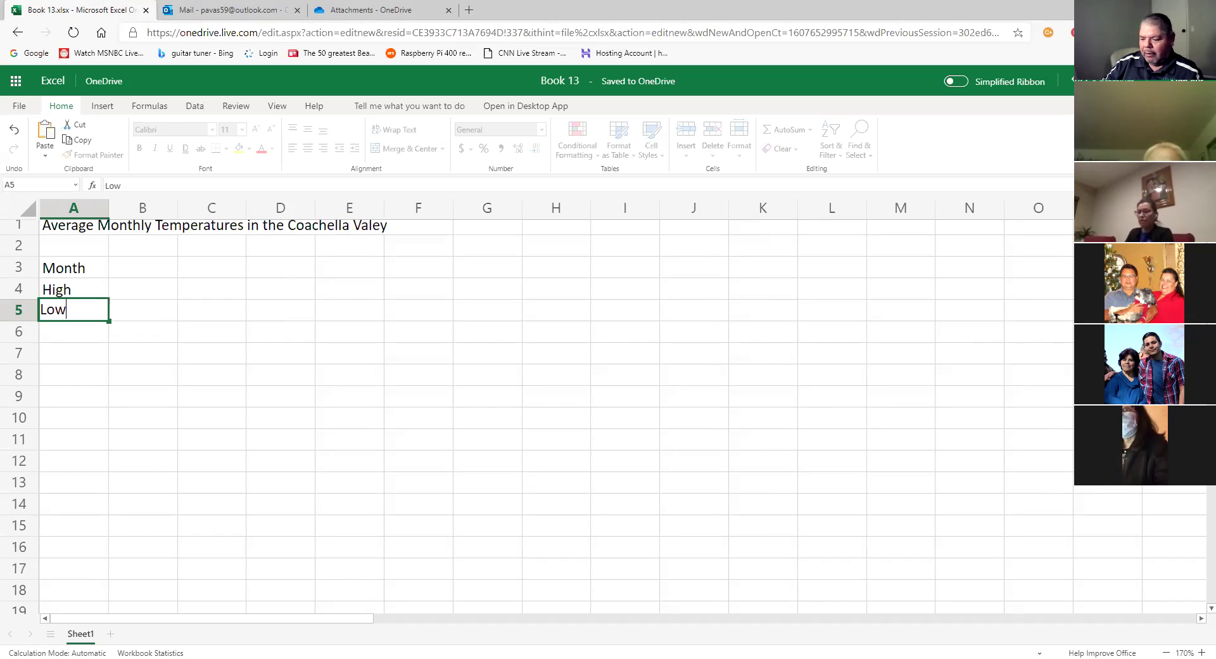
{"action": "key", "text": "ctrl+Return"}
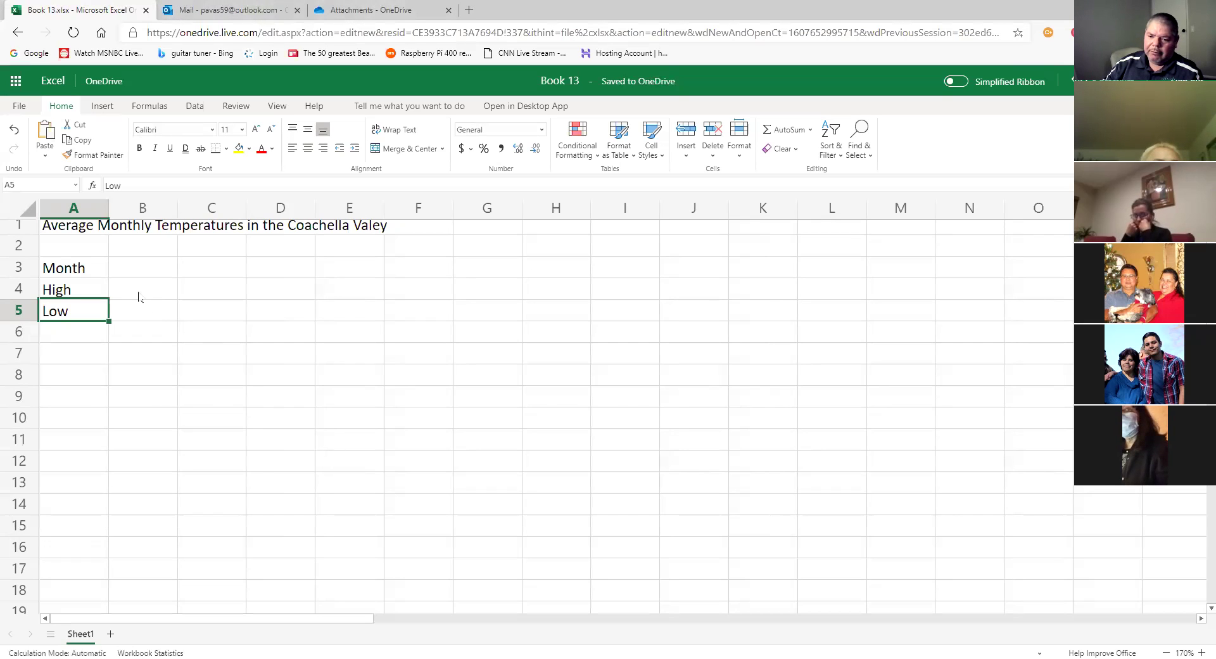
Enter Jan in cell B3 and autofill the month headers across row 3 through Dec in M3
{"action": "left_click", "coordinate": [141, 271]}
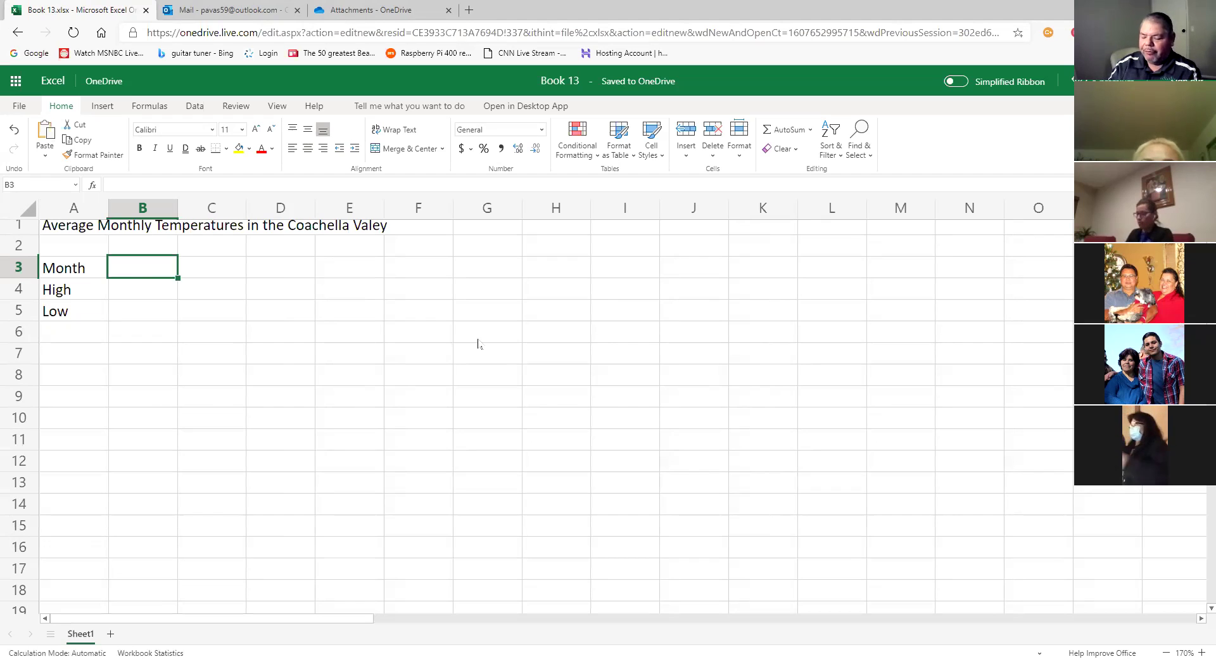
{"action": "type", "text": "Jan"}
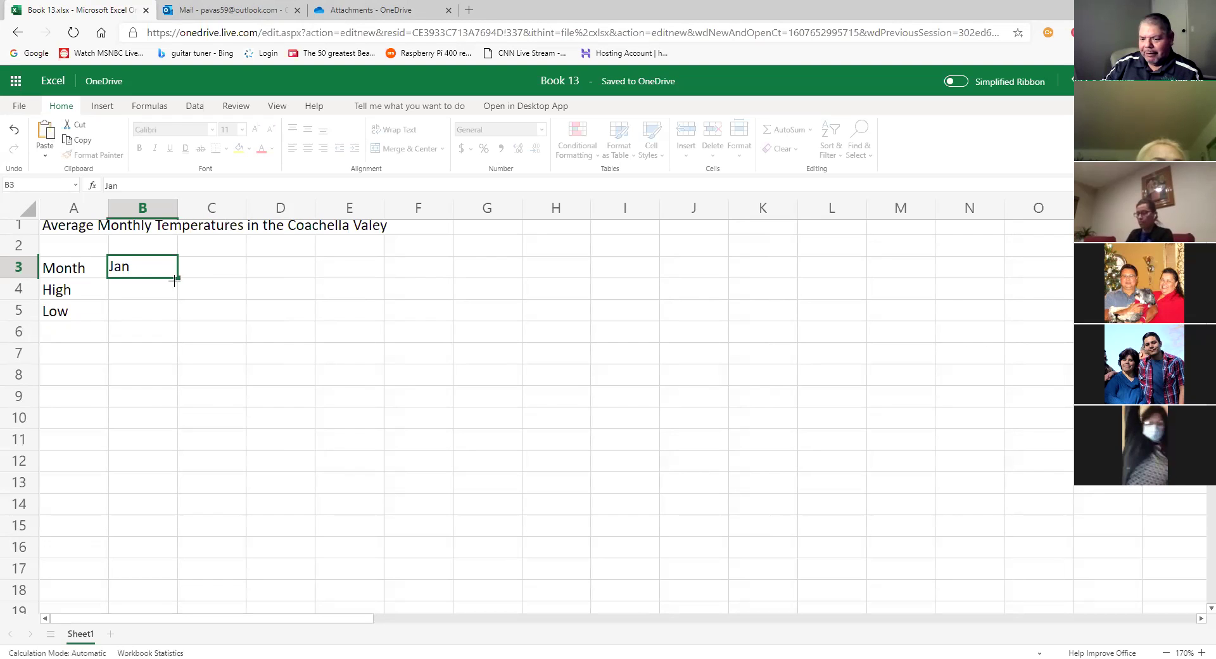
{"action": "left_click_drag", "start_coordinate": [175, 280], "coordinate": [804, 283]}
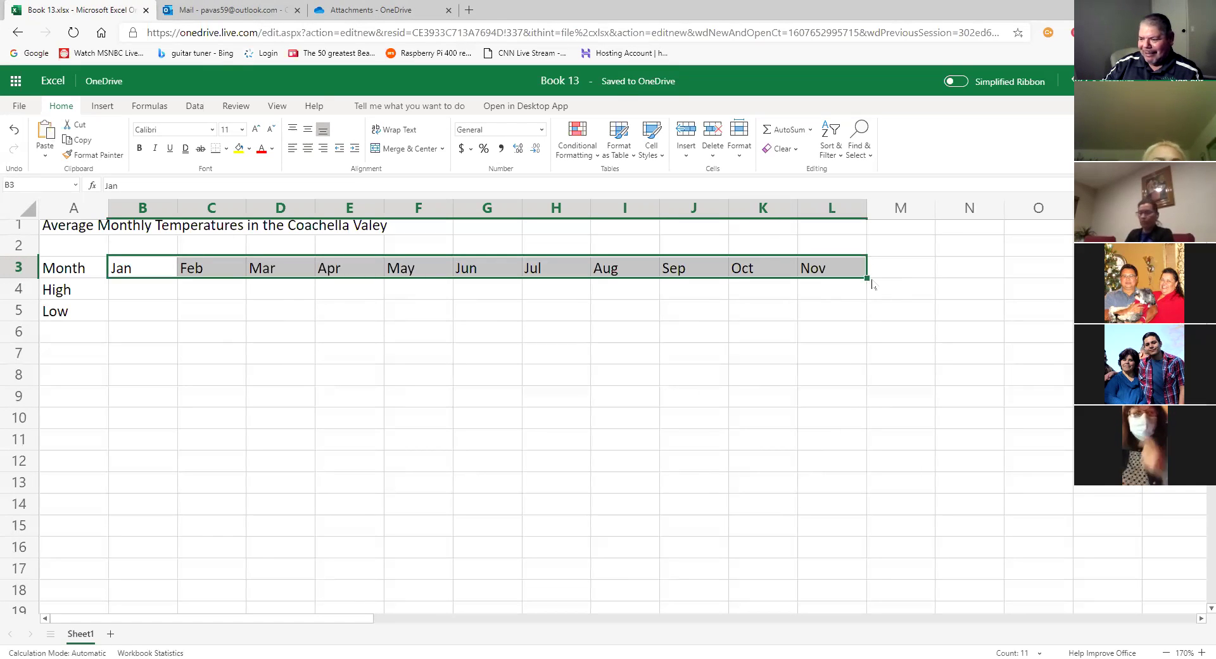
{"action": "left_click_drag", "start_coordinate": [867, 278], "coordinate": [902, 279]}
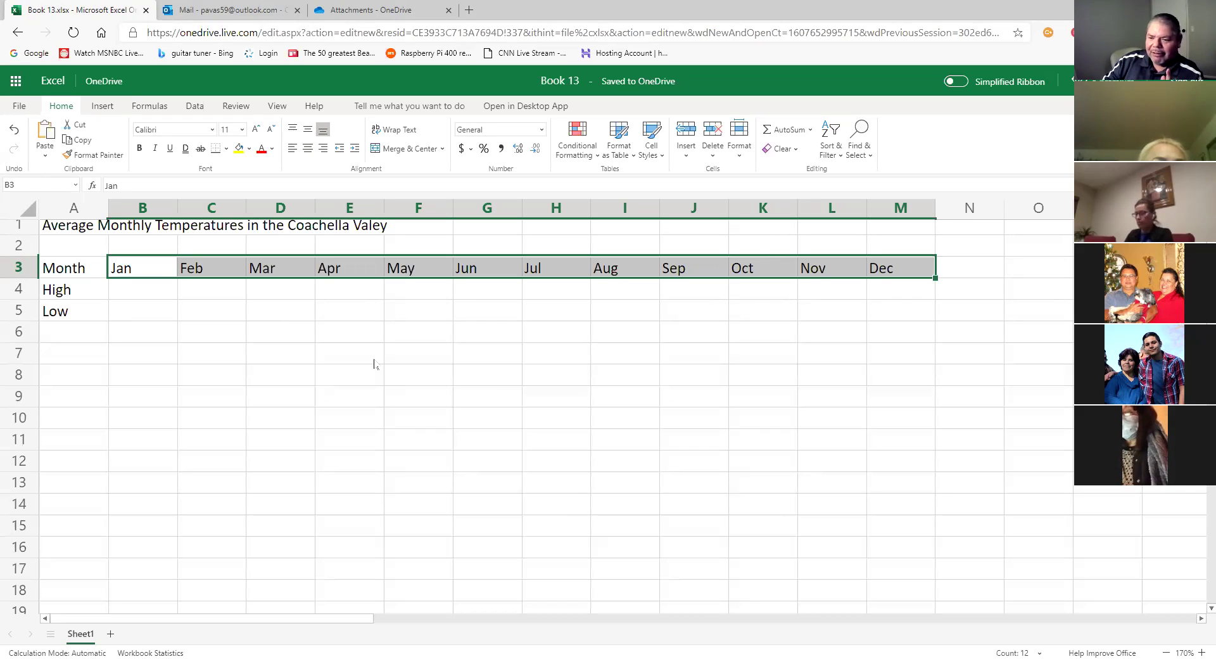
{"action": "scroll", "coordinate": [440, 397], "scroll_direction": "up", "scroll_amount": 1}
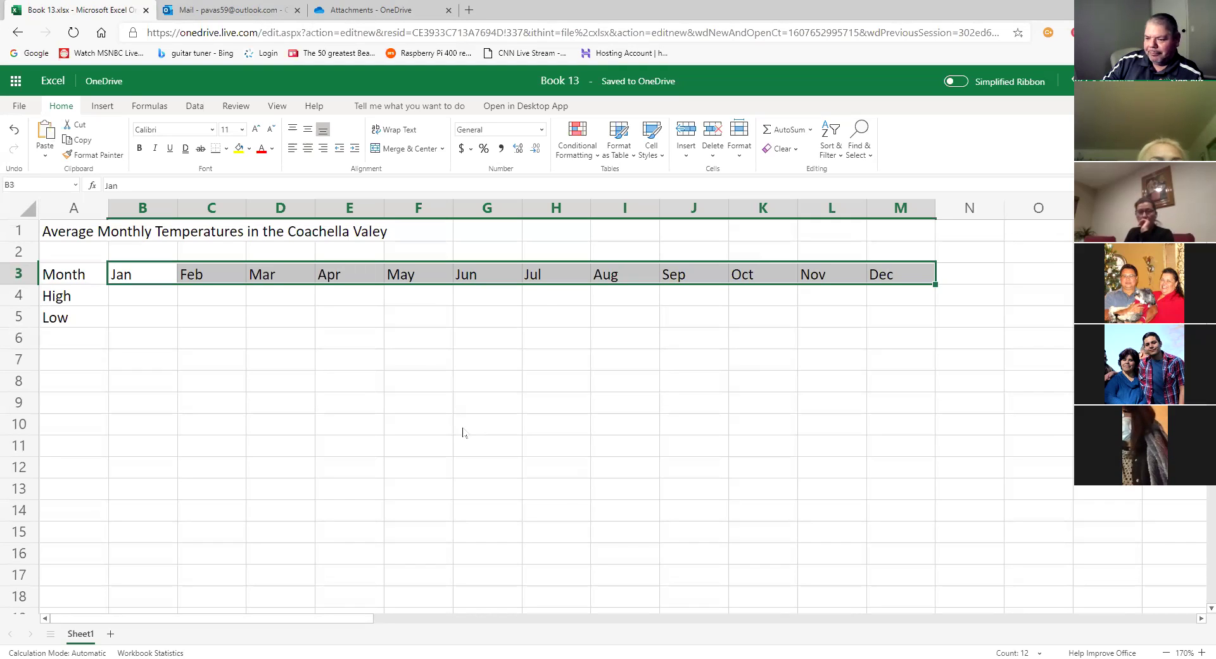
{"action": "left_click", "coordinate": [463, 432]}
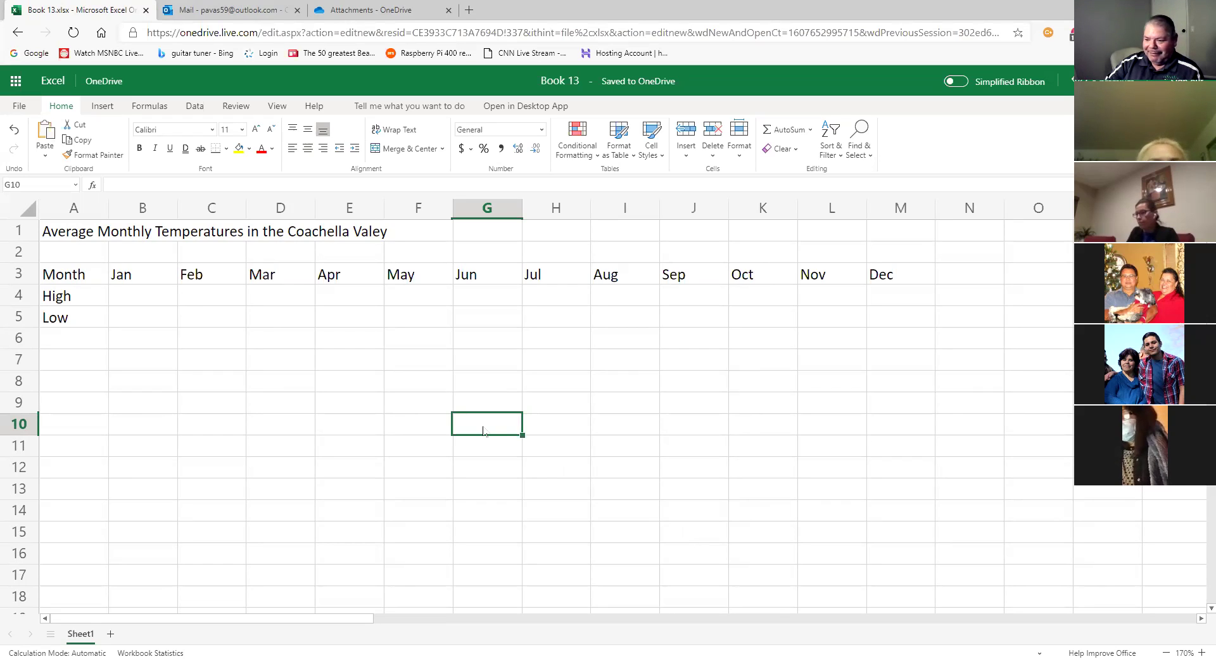
{"action": "left_click", "coordinate": [563, 425]}
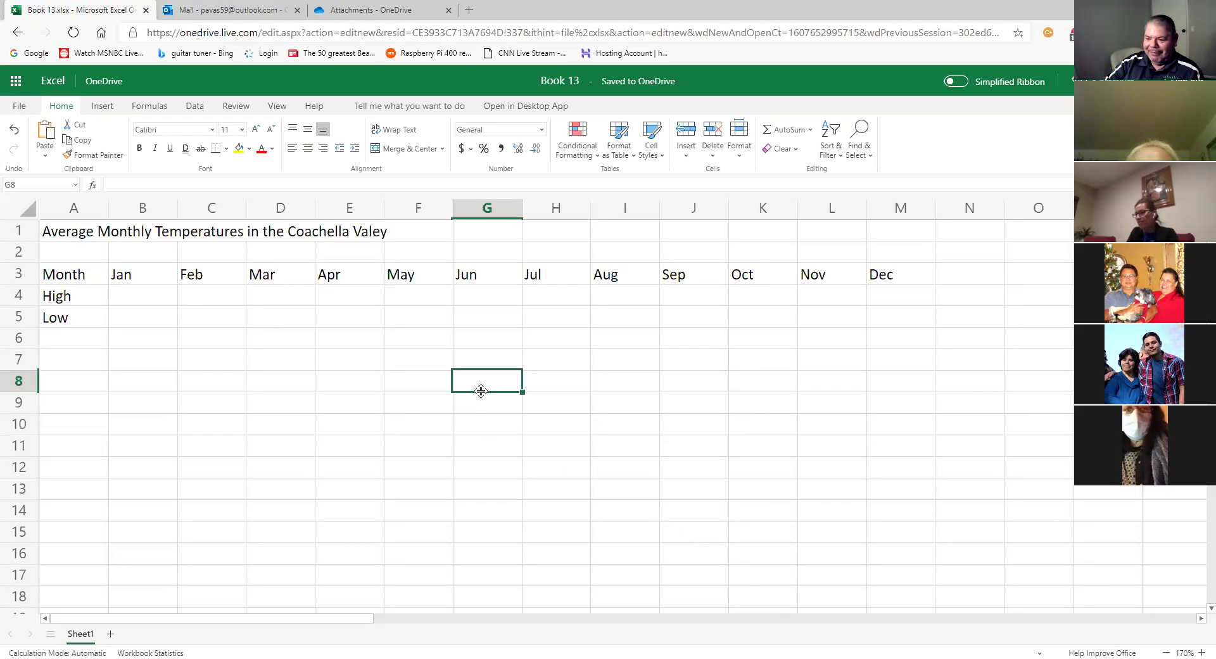
Enter the January temperatures, with 78 as the high in B4 and 38 as the low in B5
{"action": "left_click", "coordinate": [153, 305]}
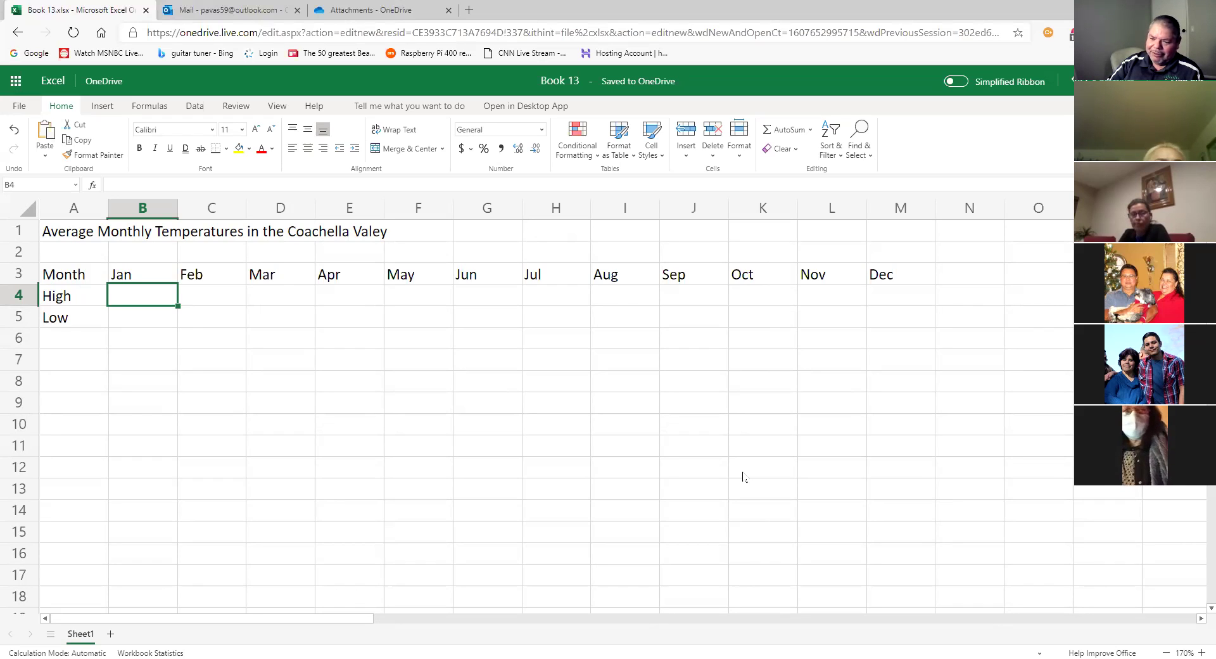
{"action": "type", "text": "78"}
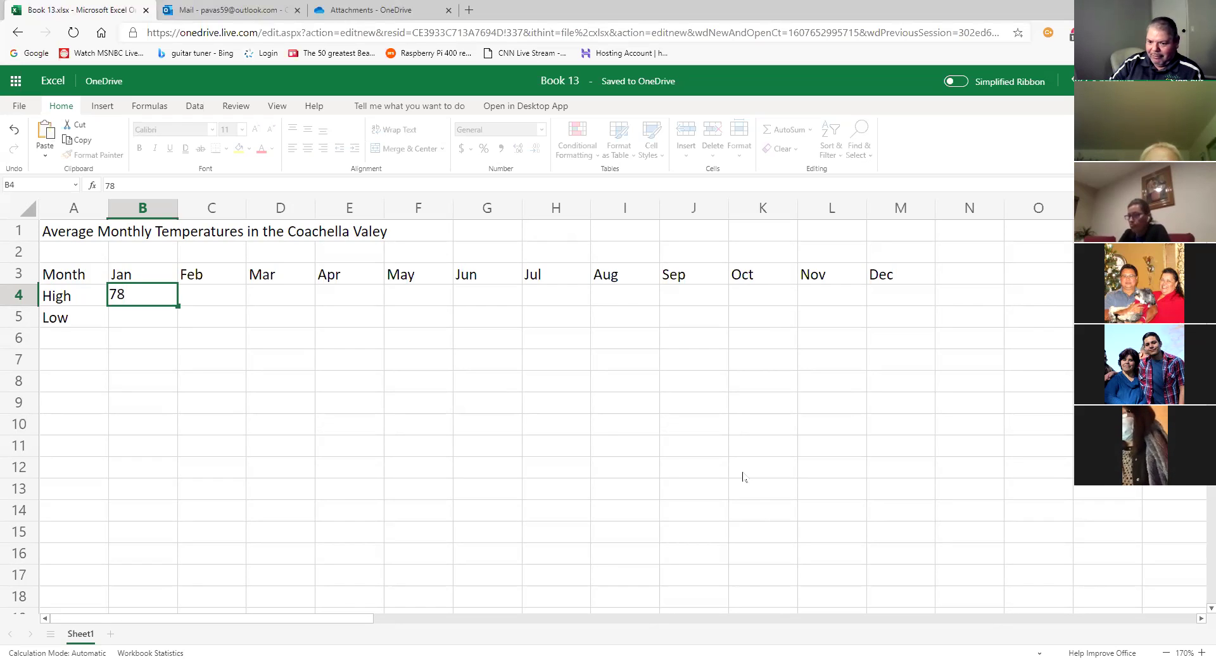
{"action": "key", "text": "Return"}
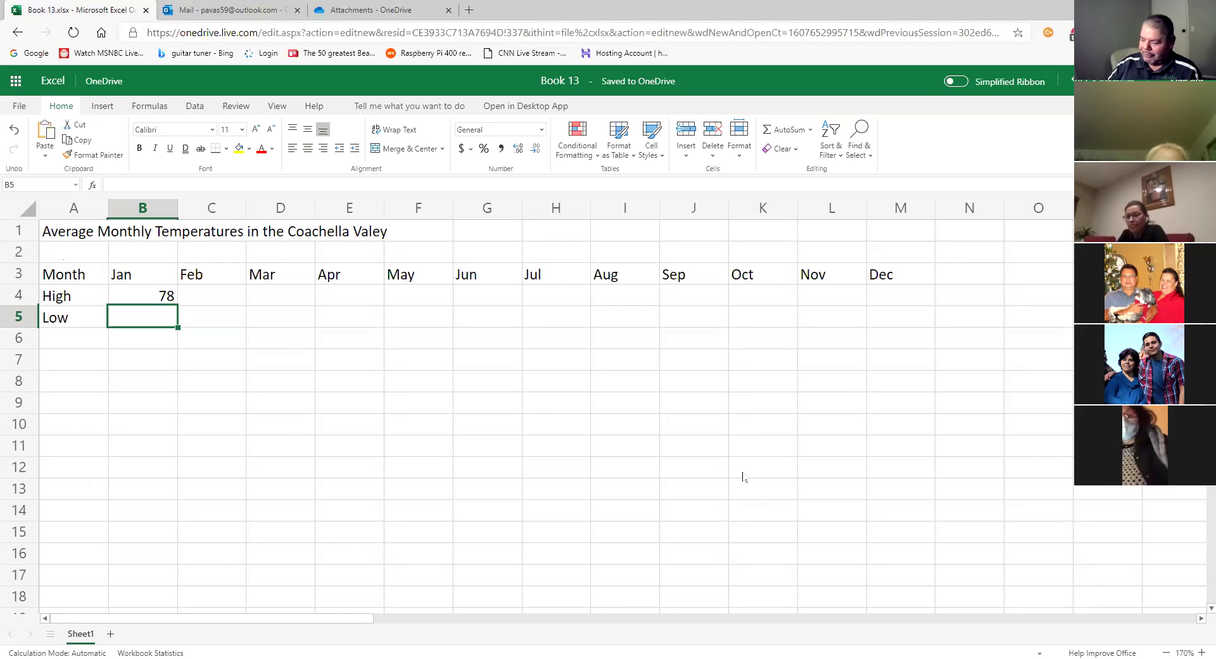
{"action": "type", "text": "38"}
{"action": "key", "text": "Return"}
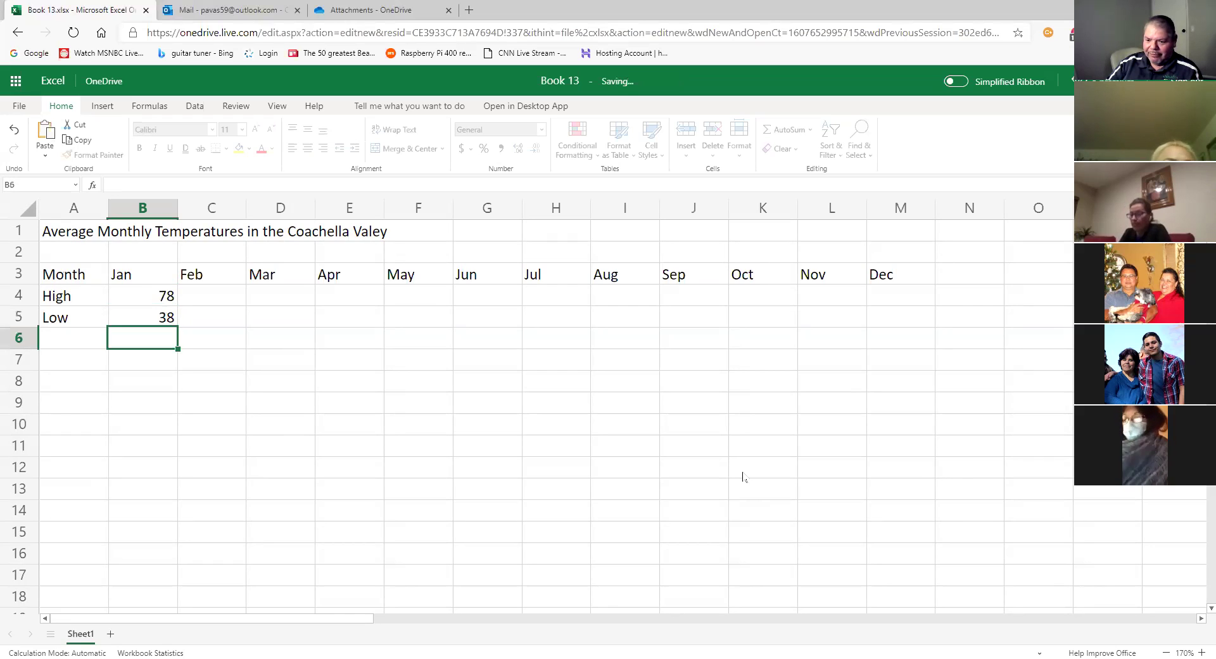
Enter the February temperatures, with 80 as the high in C4 and 40 as the low in C5
{"action": "left_click", "coordinate": [214, 296]}
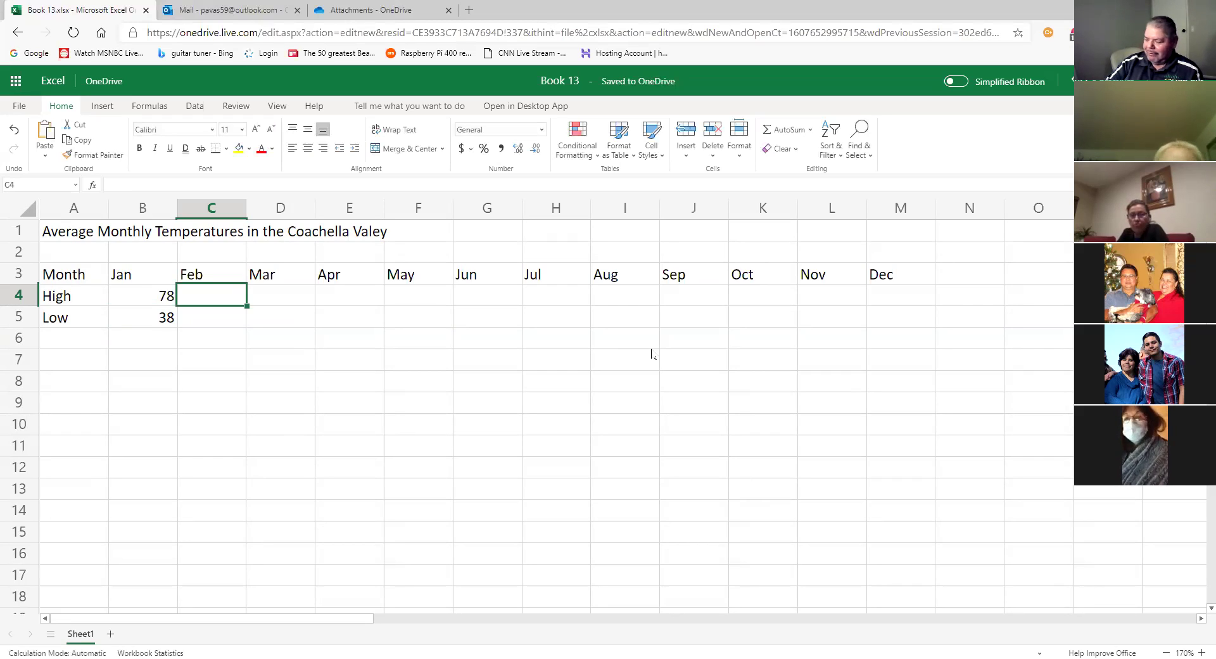
{"action": "type", "text": "80"}
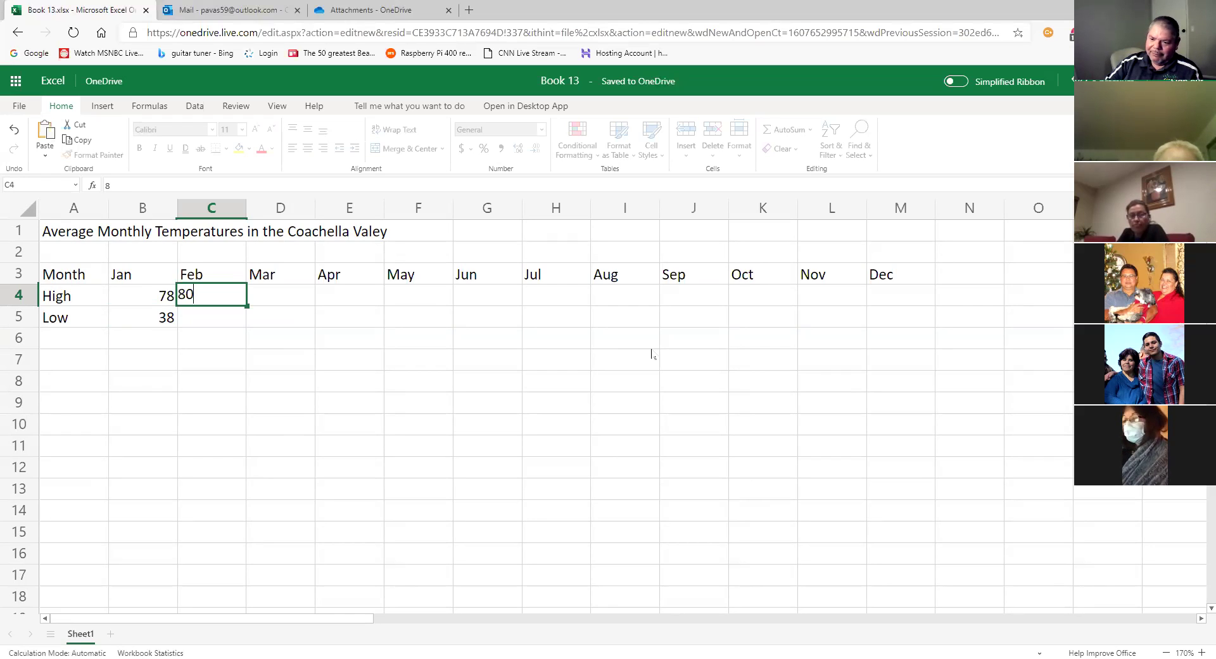
{"action": "key", "text": "Return"}
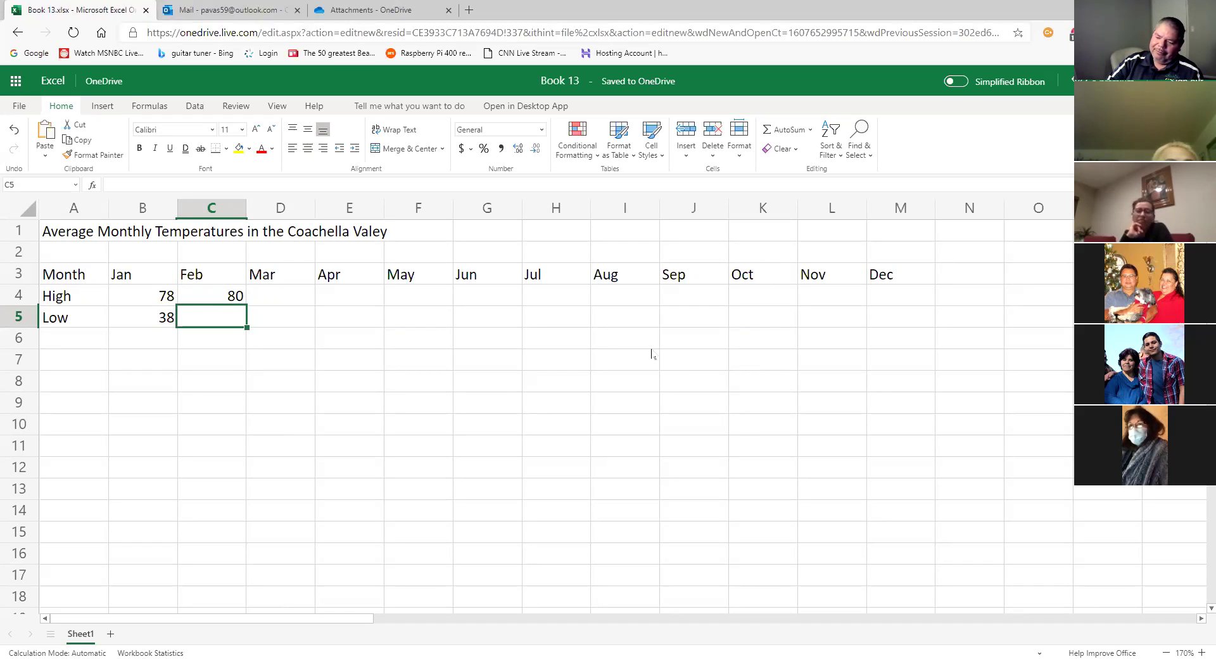
{"action": "type", "text": "42"}
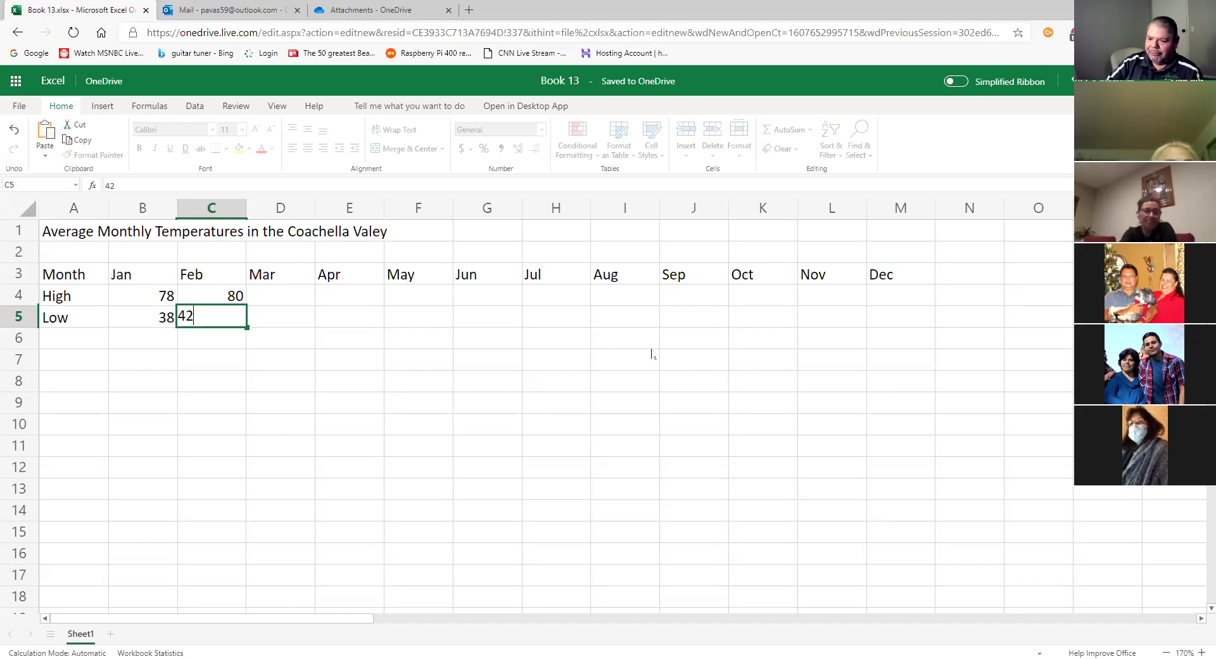
{"action": "key", "text": "BackSpace"}
{"action": "type", "text": "0"}
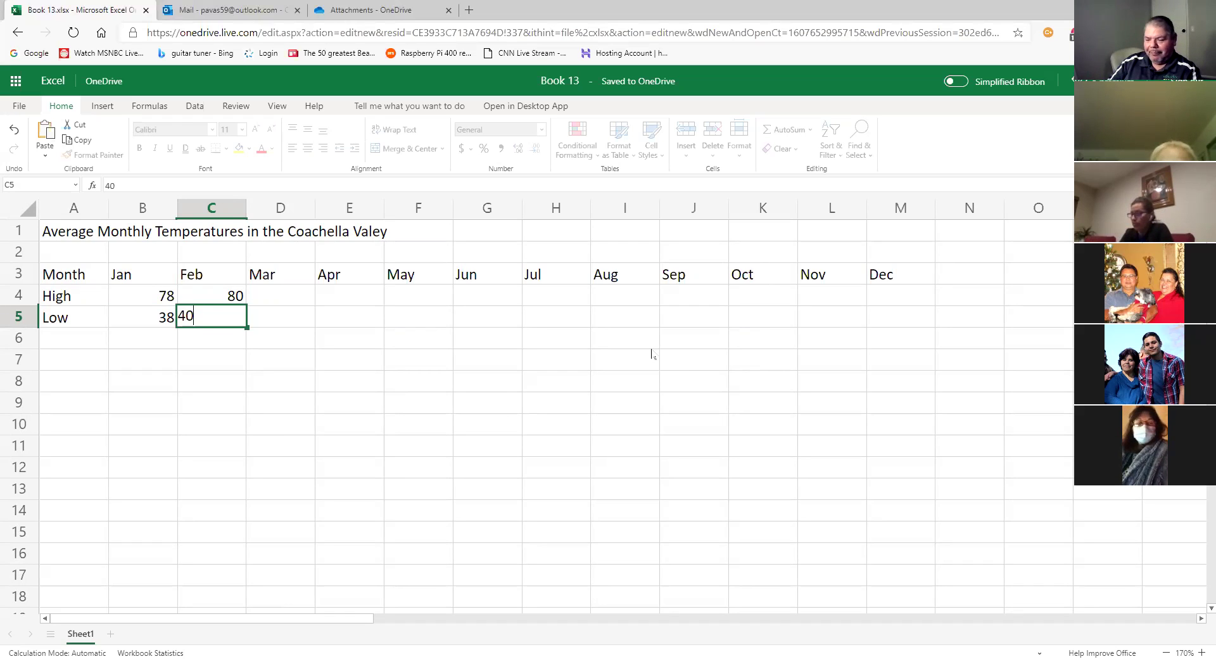
{"action": "key", "text": "Tab"}
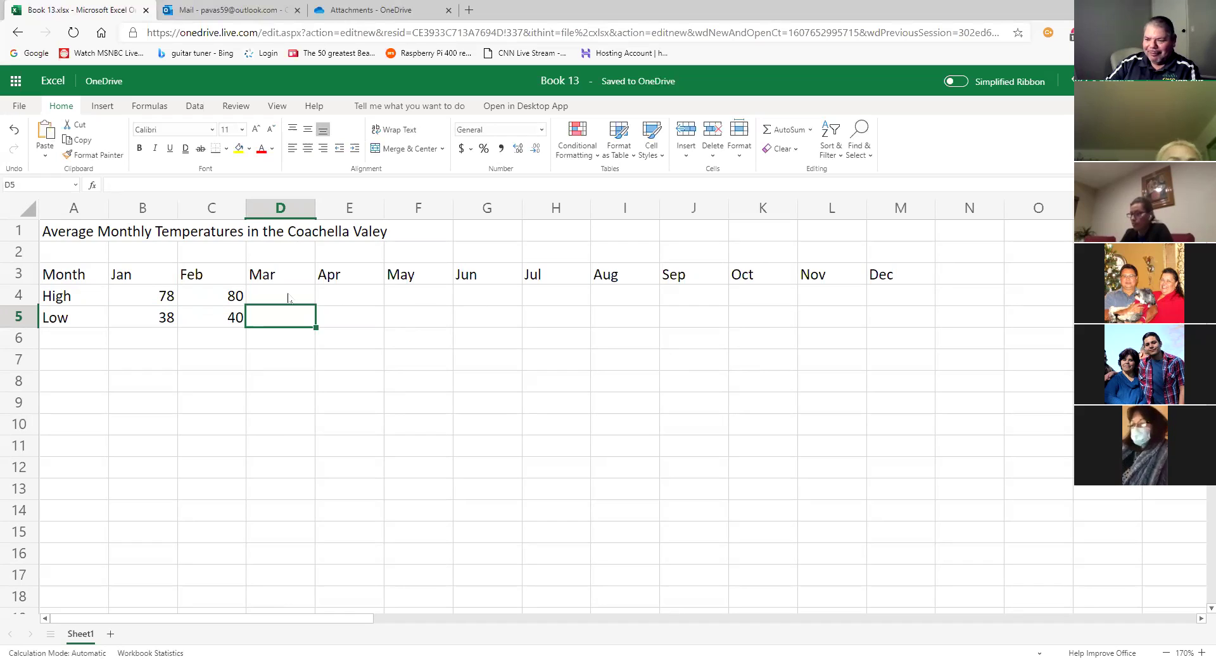
Enter the March temperatures, with 90 as the high in D4 and 50 as the low in D5
{"action": "left_click", "coordinate": [288, 298]}
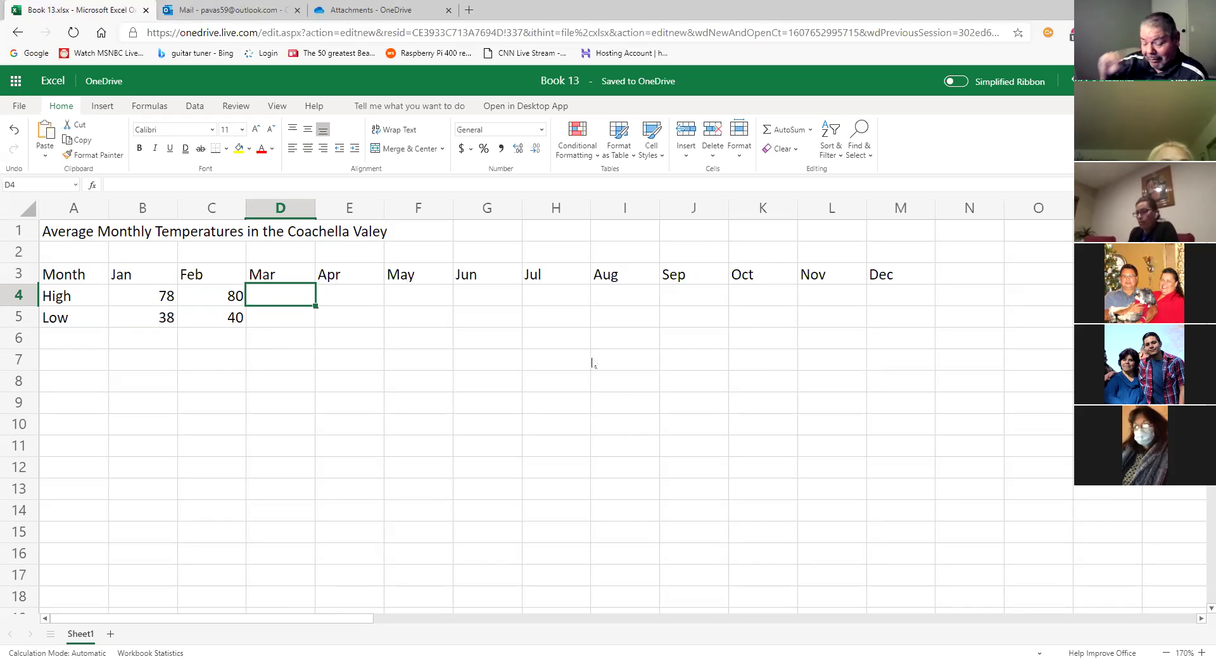
{"action": "type", "text": "9"}
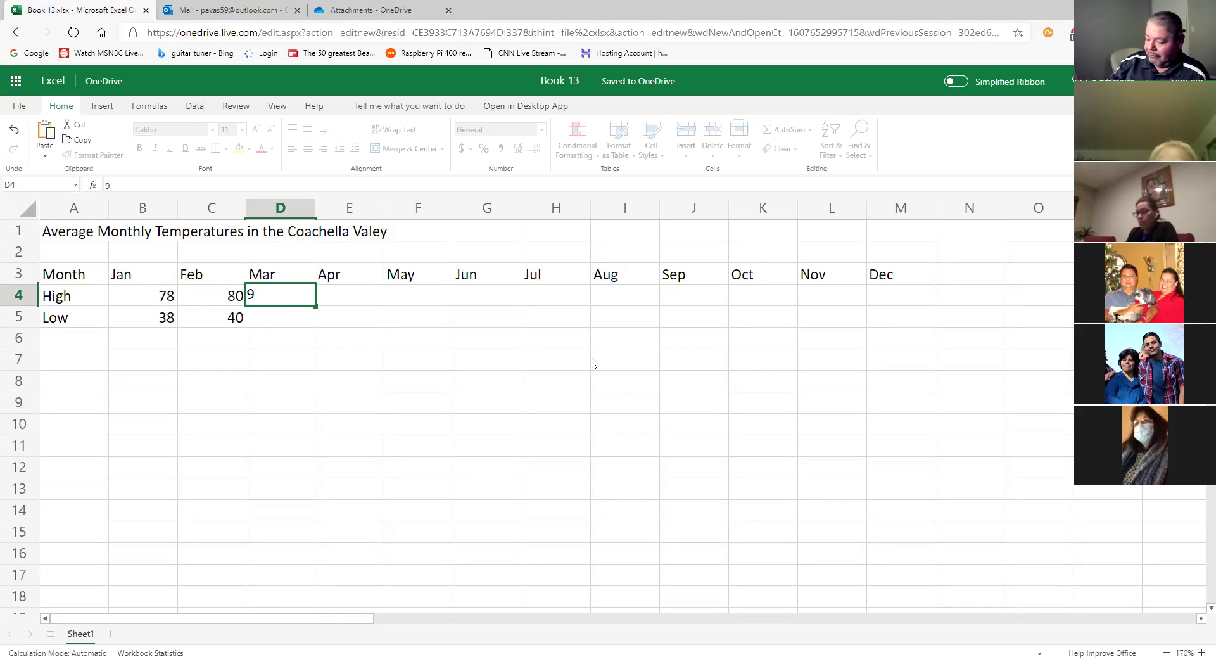
{"action": "type", "text": "0"}
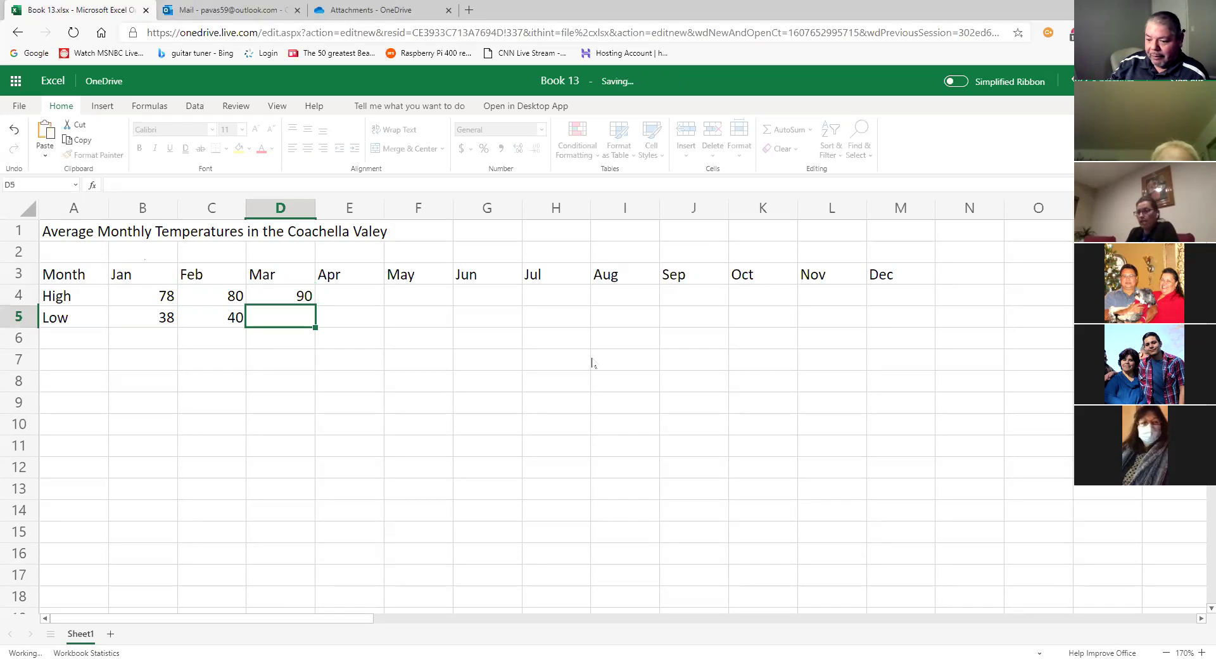
{"action": "key", "text": "Return"}
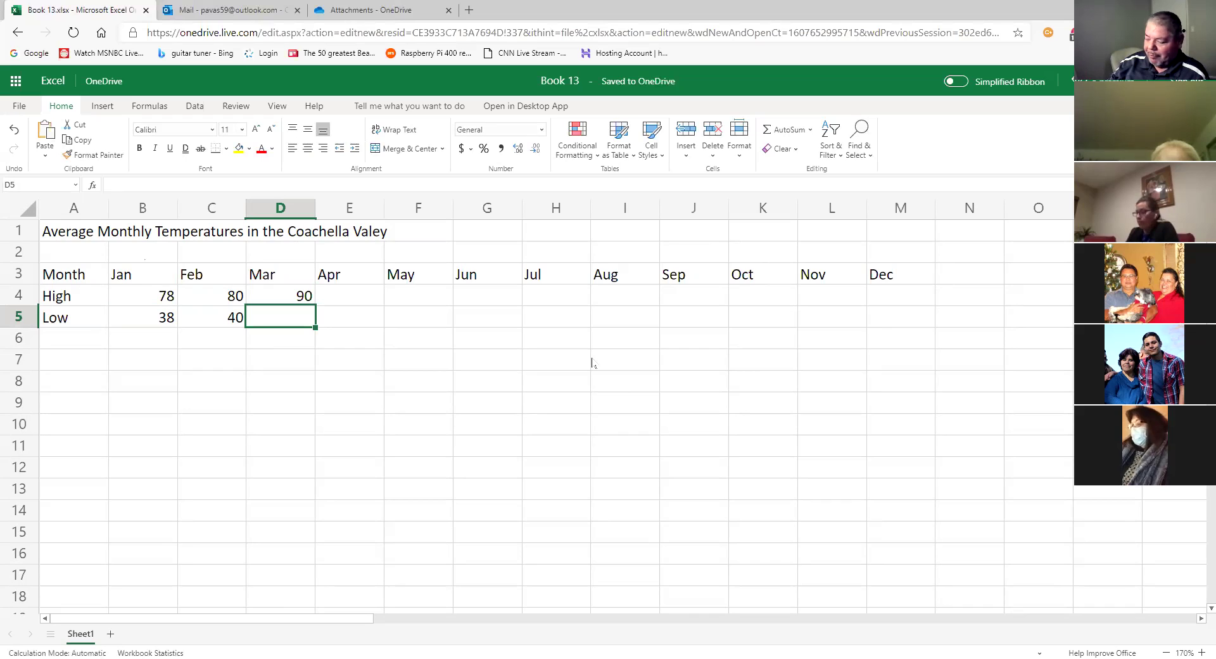
{"action": "type", "text": "50"}
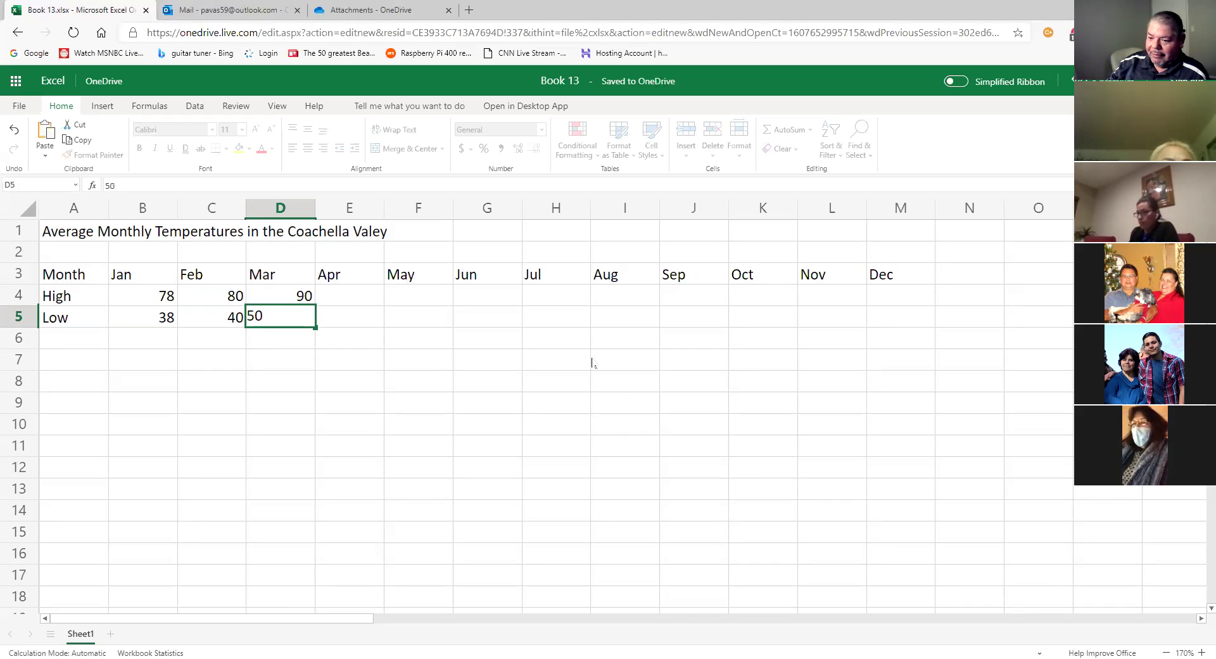
{"action": "key", "text": "Return"}
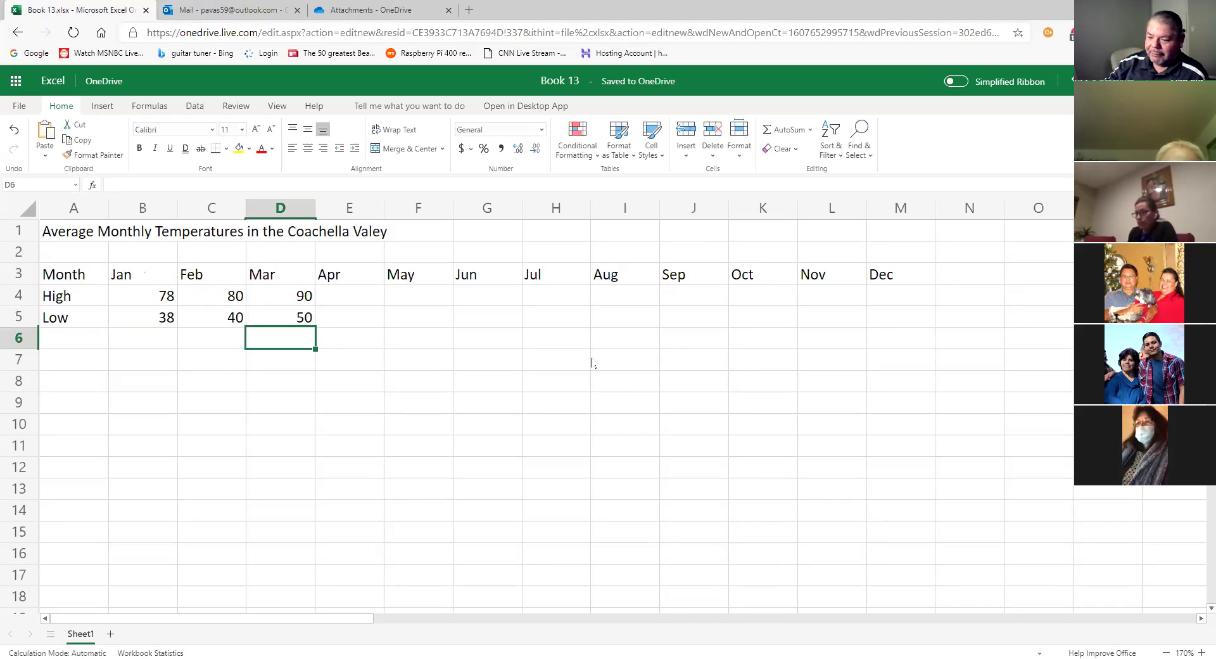
Enter the April temperatures, with 92 as the high in E4 and 60 as the low in E5
{"action": "left_click", "coordinate": [367, 298]}
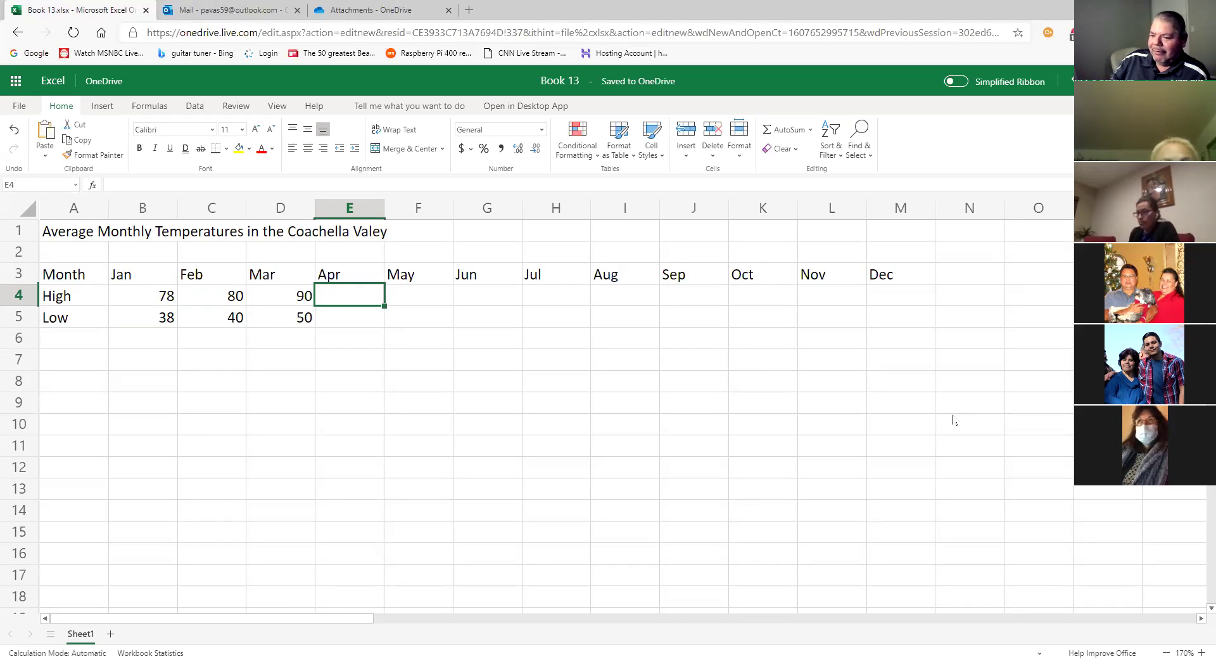
{"action": "type", "text": "92"}
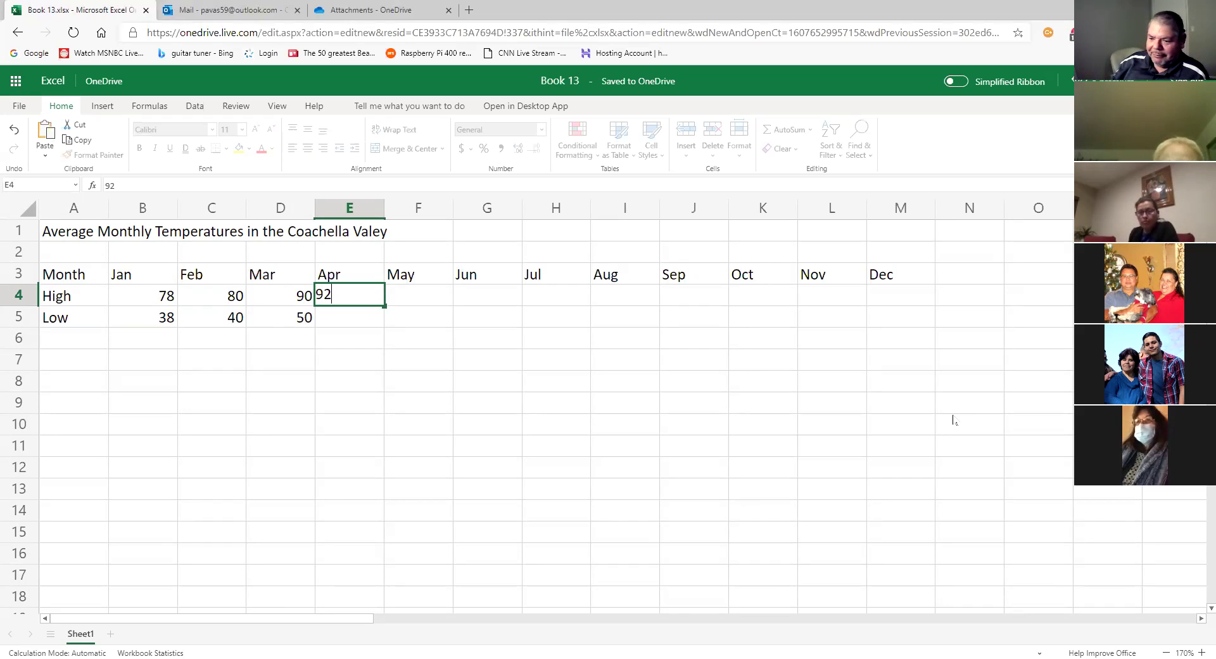
{"action": "key", "text": "Return"}
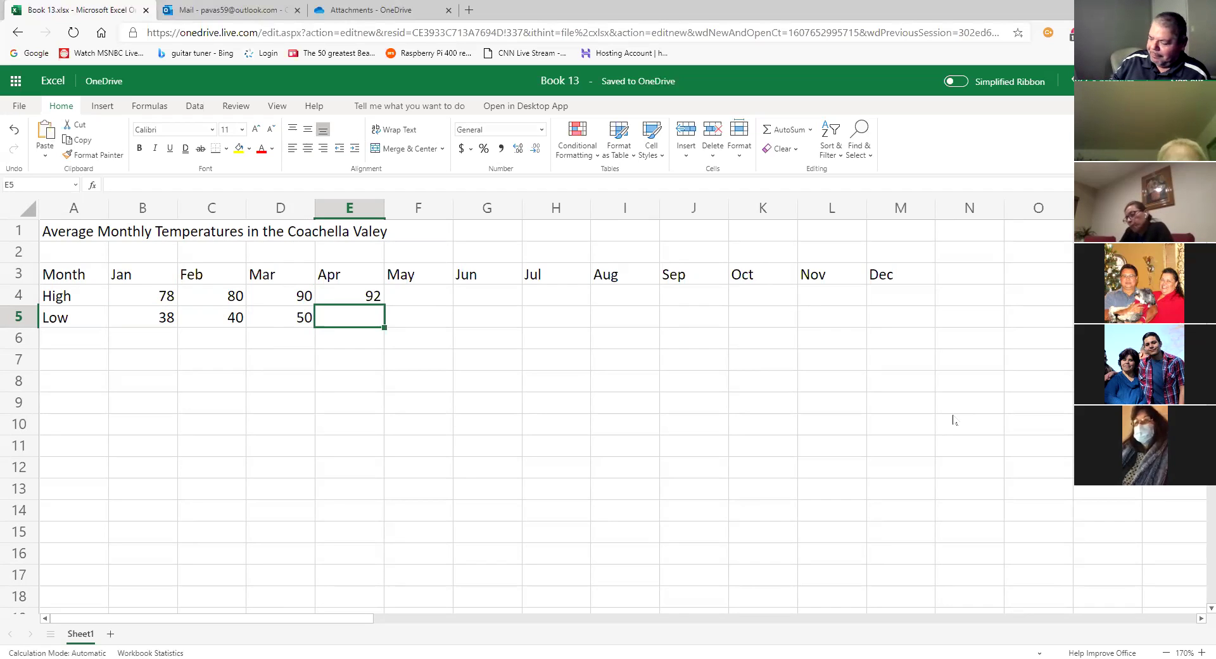
{"action": "type", "text": "55"}
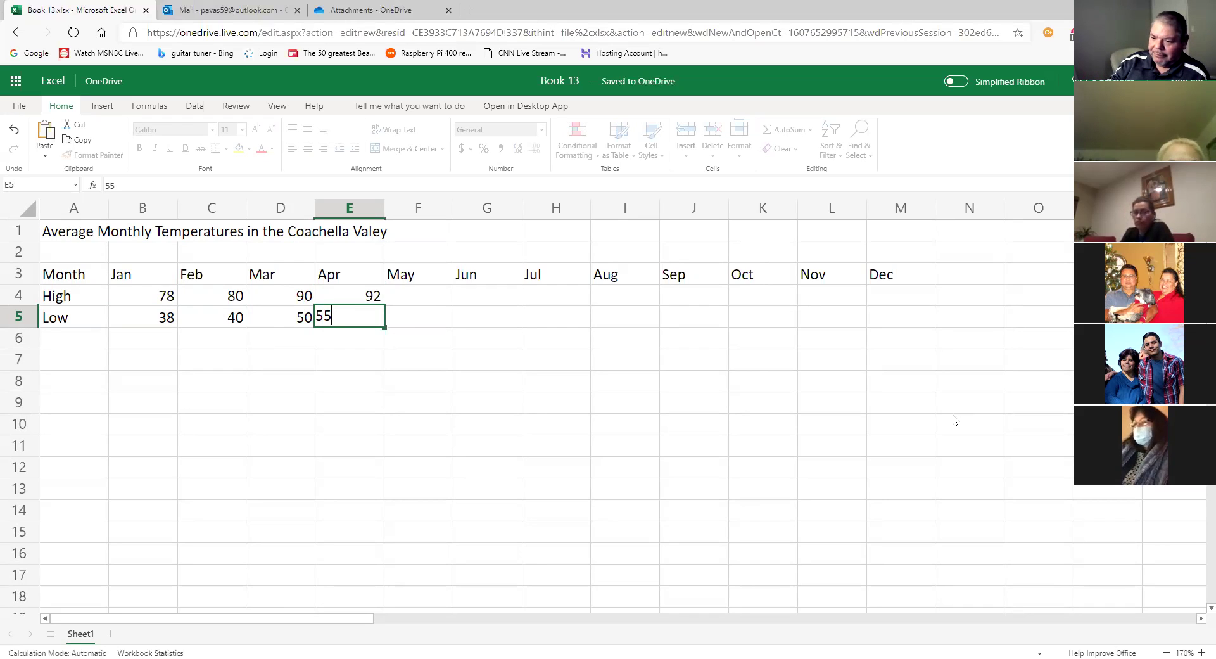
{"action": "key", "text": "BackSpace"}
{"action": "key", "text": "BackSpace"}
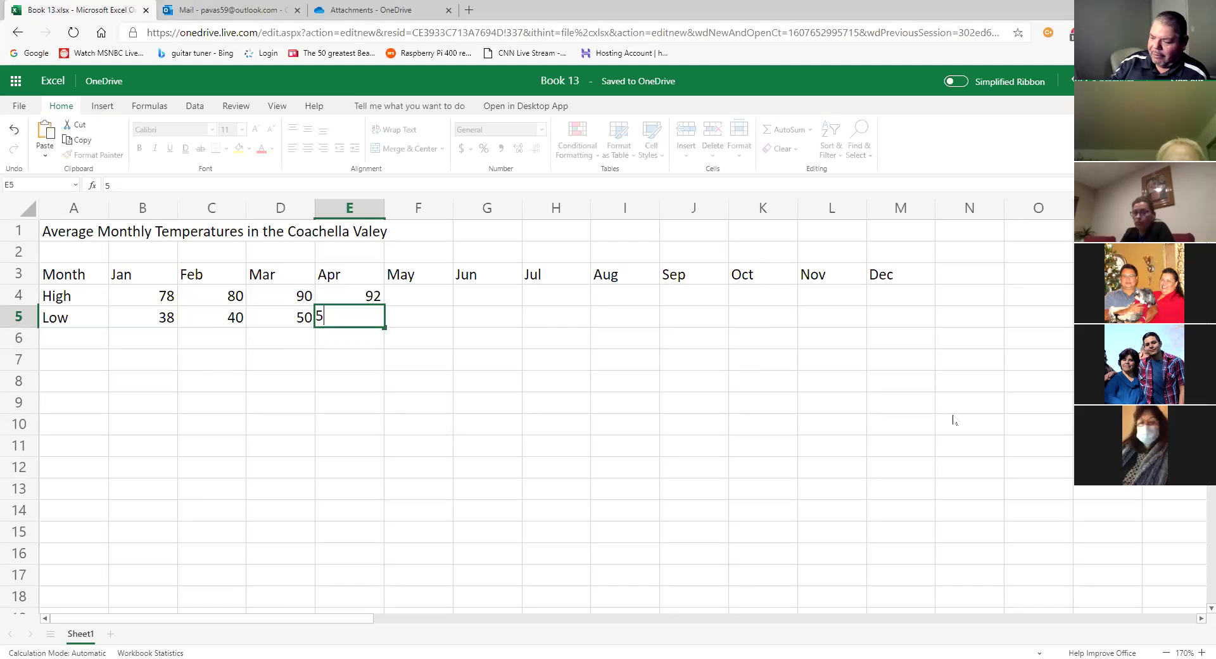
{"action": "type", "text": "60"}
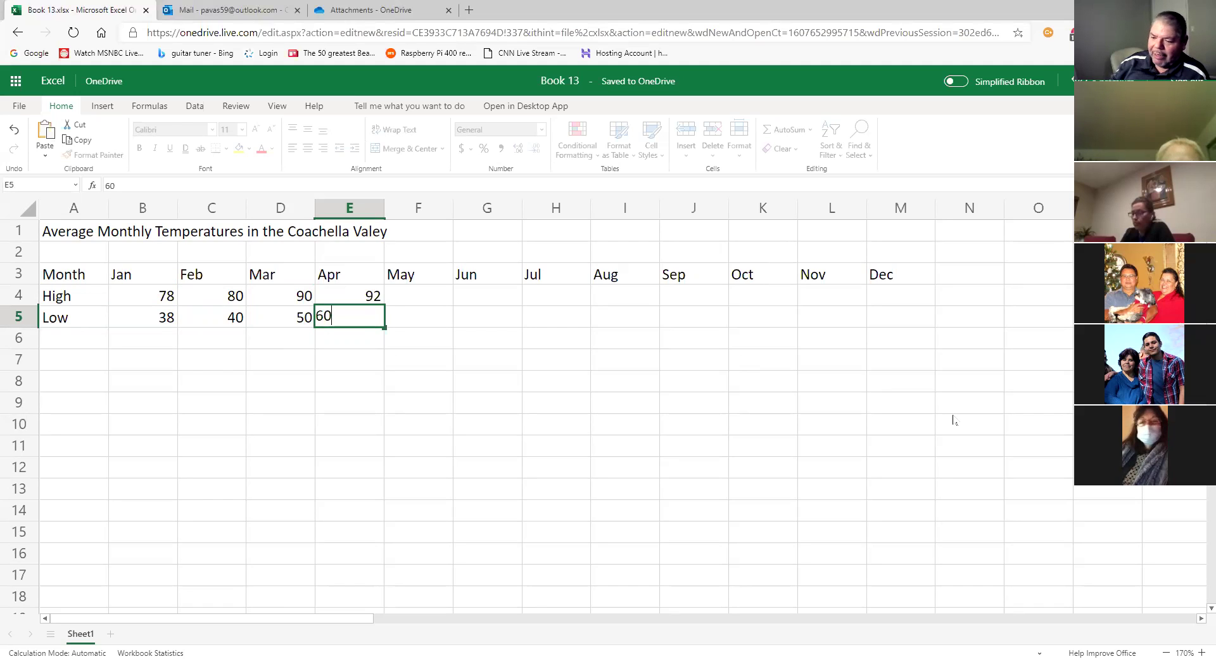
{"action": "key", "text": "Return"}
Enter the May temperatures, with 98 as the high in F4 and 65 as the low in F5
{"action": "left_click", "coordinate": [450, 302]}
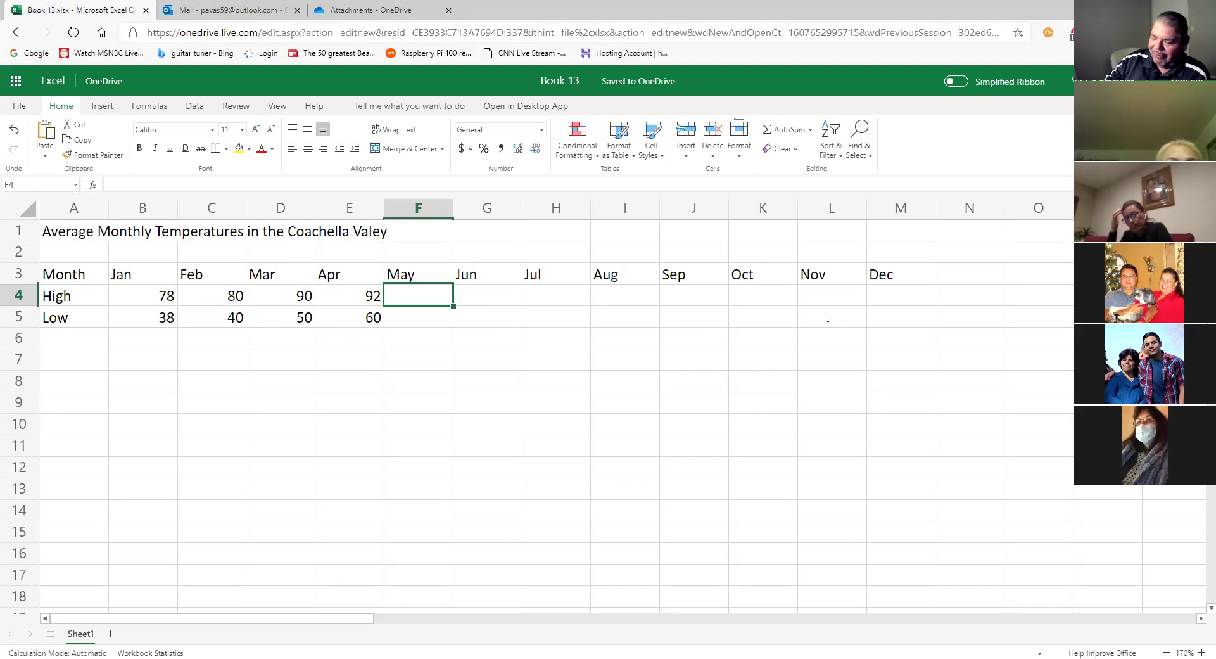
{"action": "type", "text": "98"}
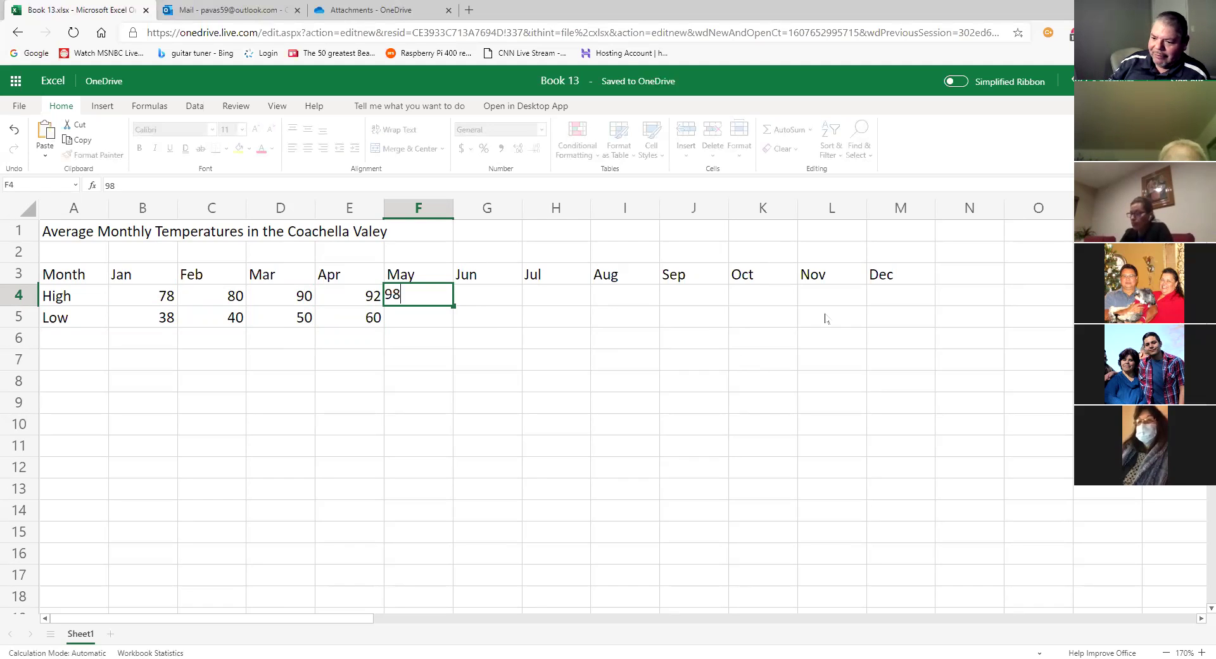
{"action": "key", "text": "Return"}
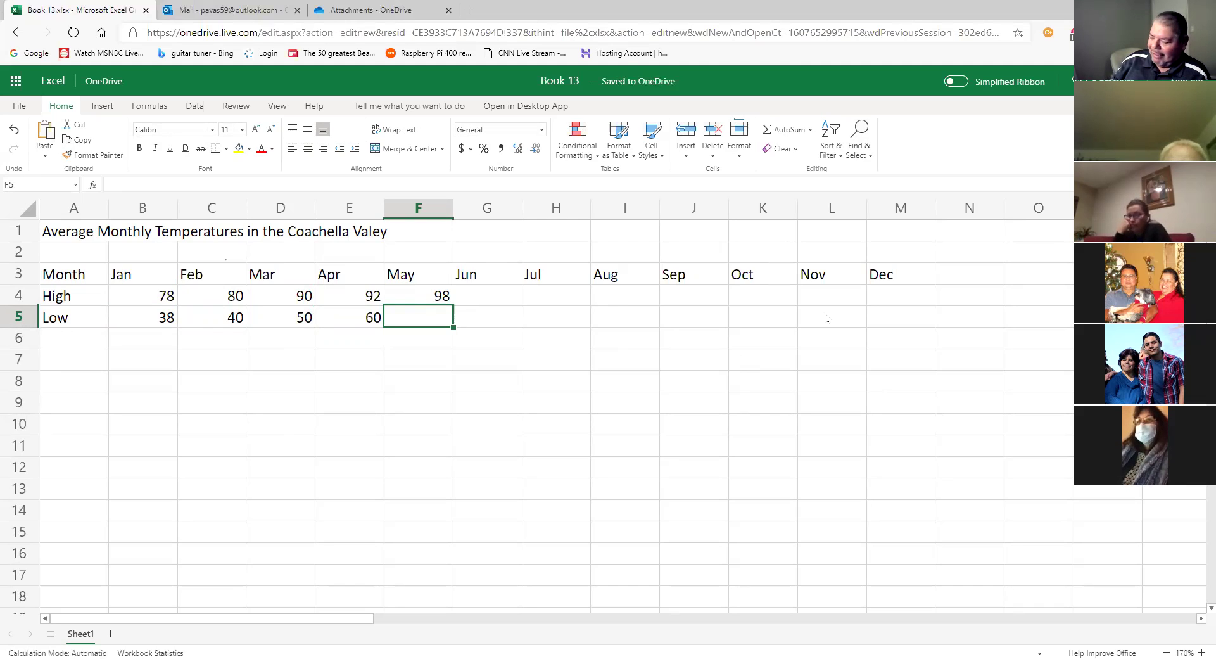
{"action": "type", "text": "65"}
{"action": "key", "text": "Return"}
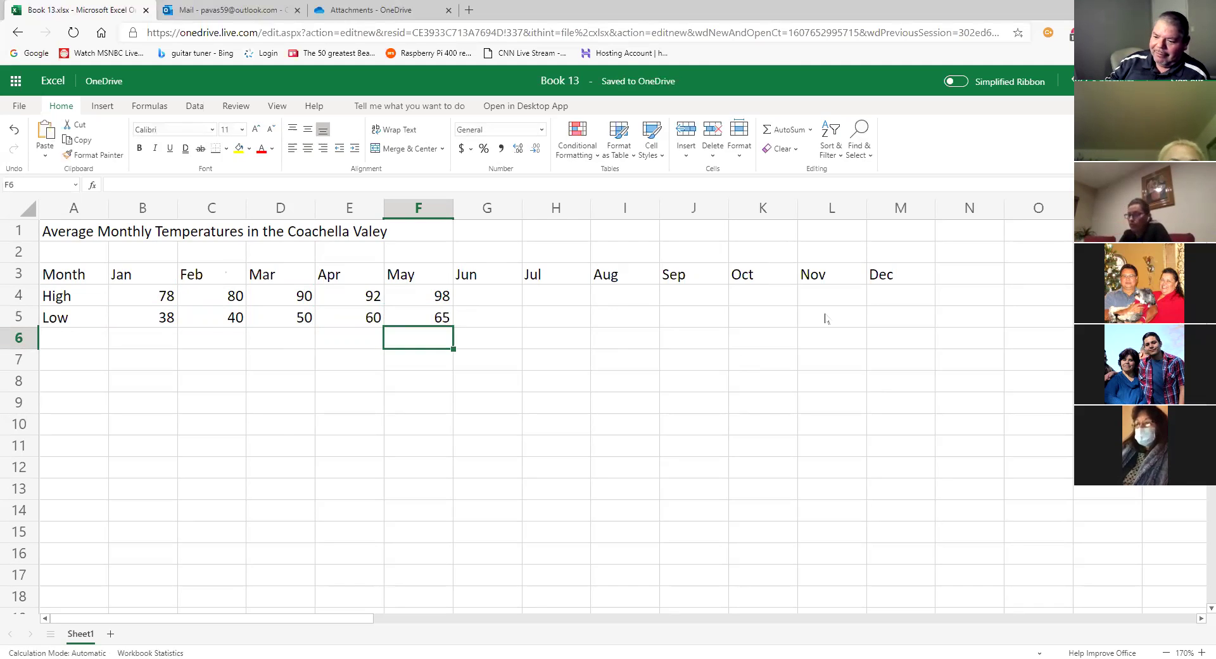
Enter the June temperatures, with 105 as the high in G4 and 70 as the low in G5
{"action": "left_click", "coordinate": [490, 298]}
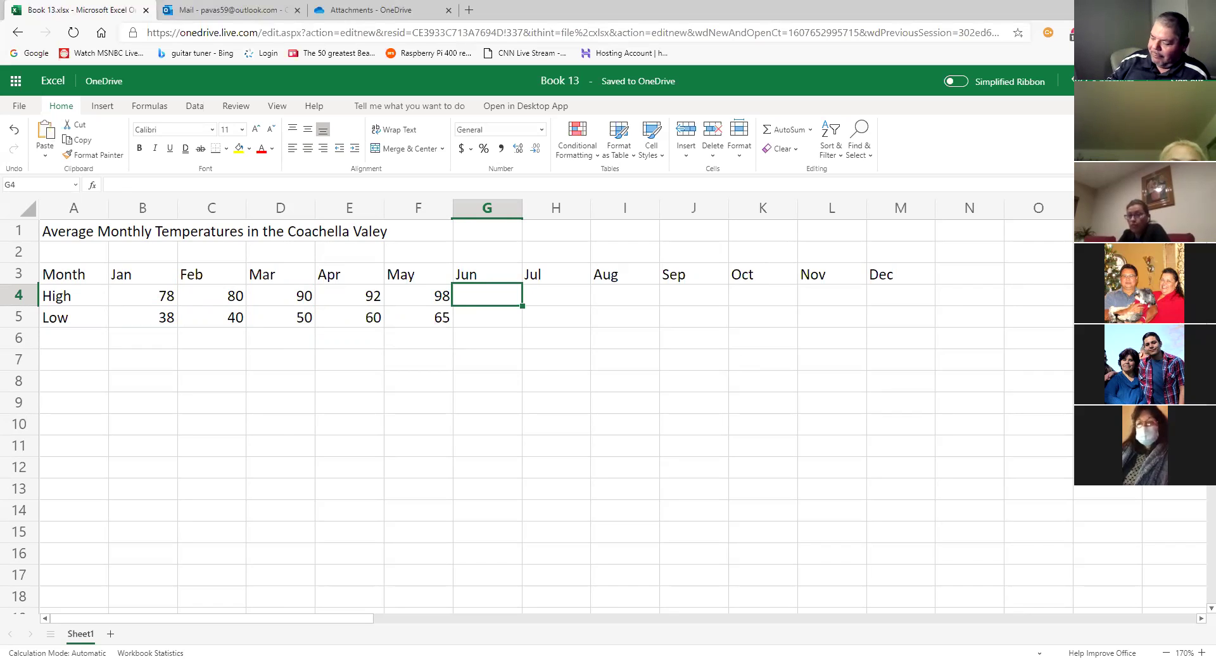
{"action": "type", "text": "105"}
{"action": "key", "text": "Return"}
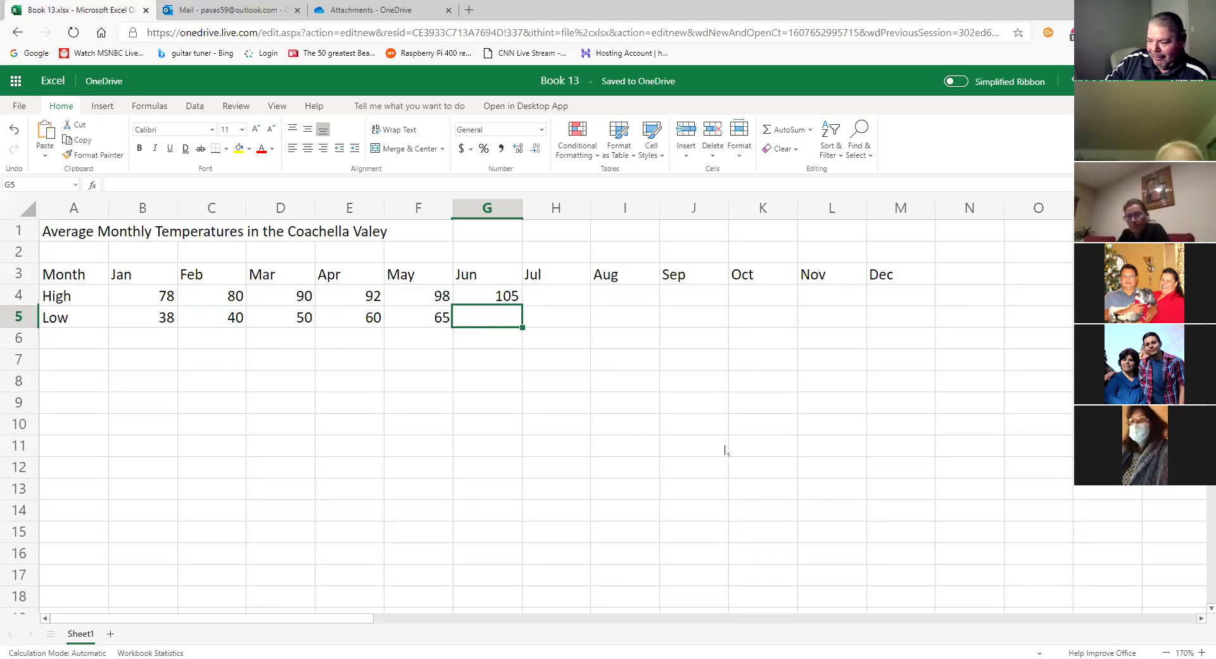
{"action": "left_click", "coordinate": [1200, 651]}
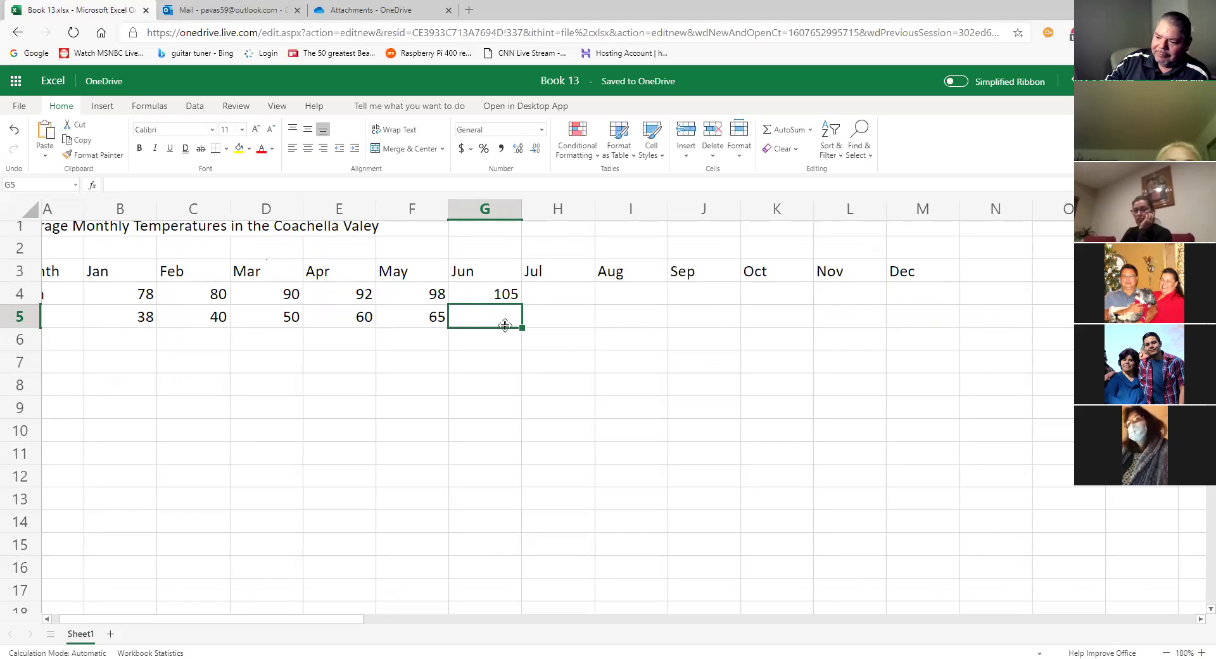
{"action": "type", "text": "70"}
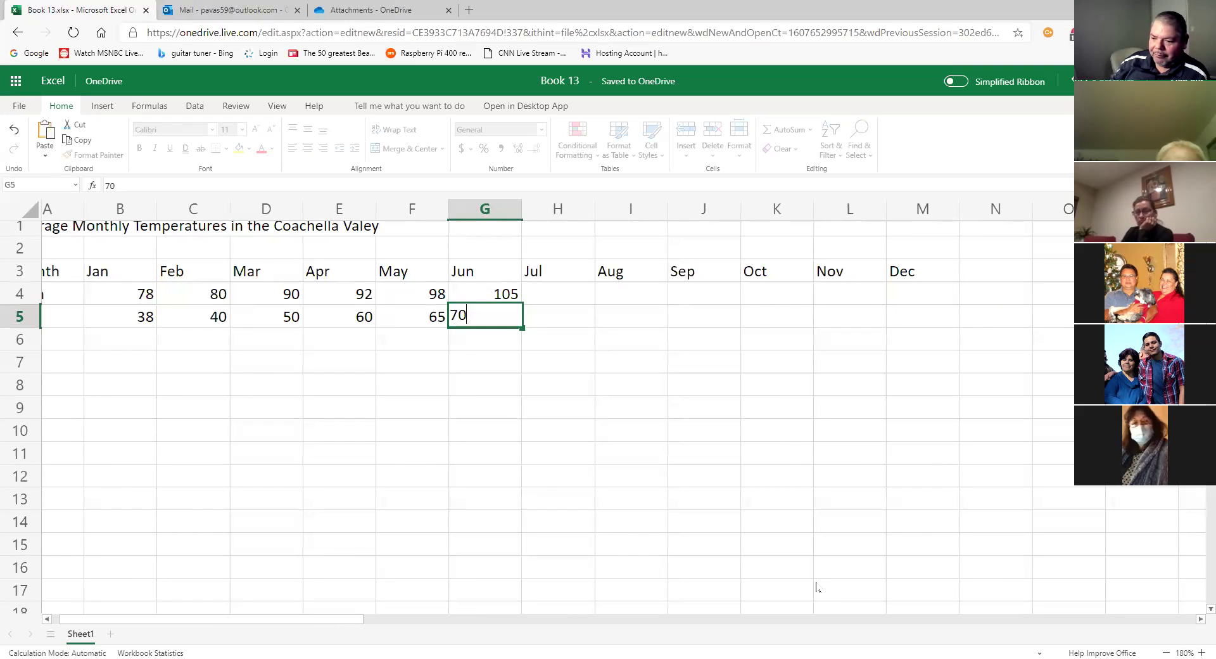
{"action": "key", "text": "Return"}
Enter the July temperatures, with 115 as the high in H4 and 98 as the low in H5
{"action": "left_click", "coordinate": [565, 292]}
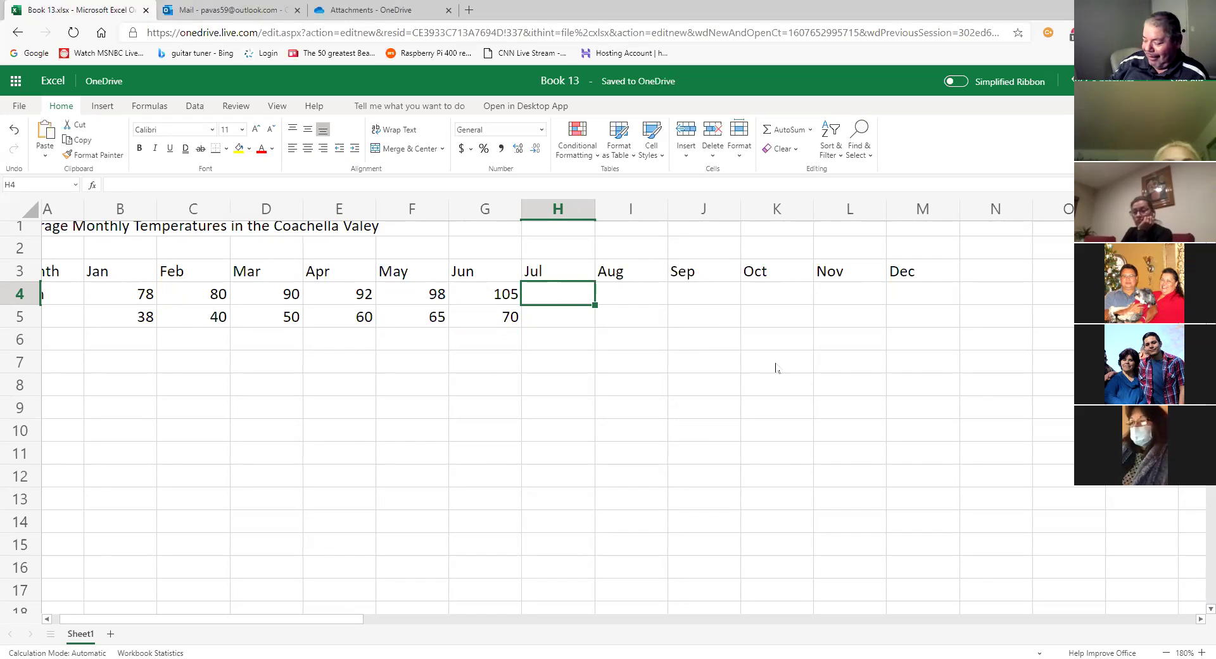
{"action": "type", "text": "116"}
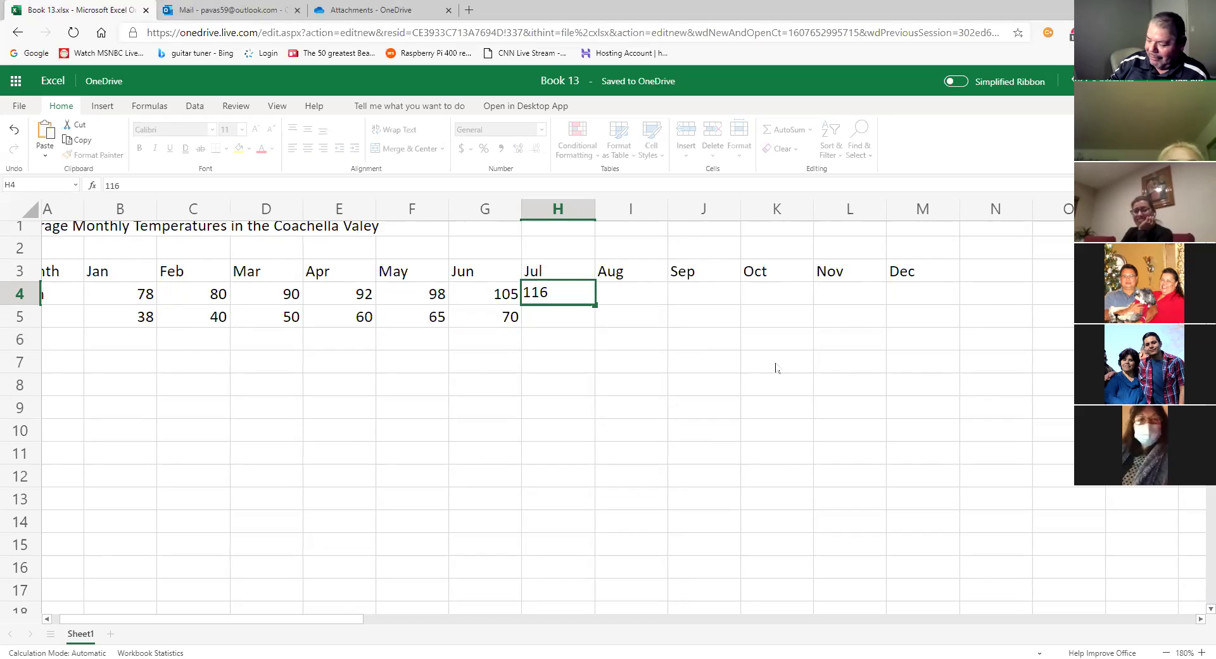
{"action": "key", "text": "BackSpace"}
{"action": "type", "text": "5"}
{"action": "key", "text": "Return"}
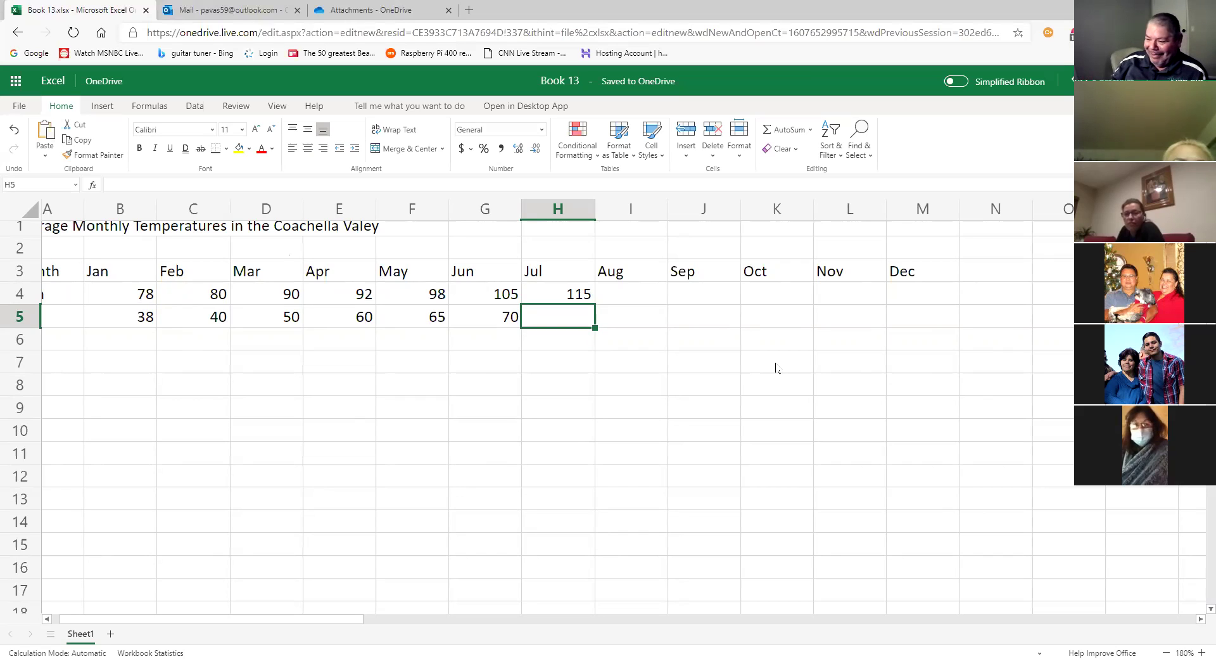
{"action": "type", "text": "10"}
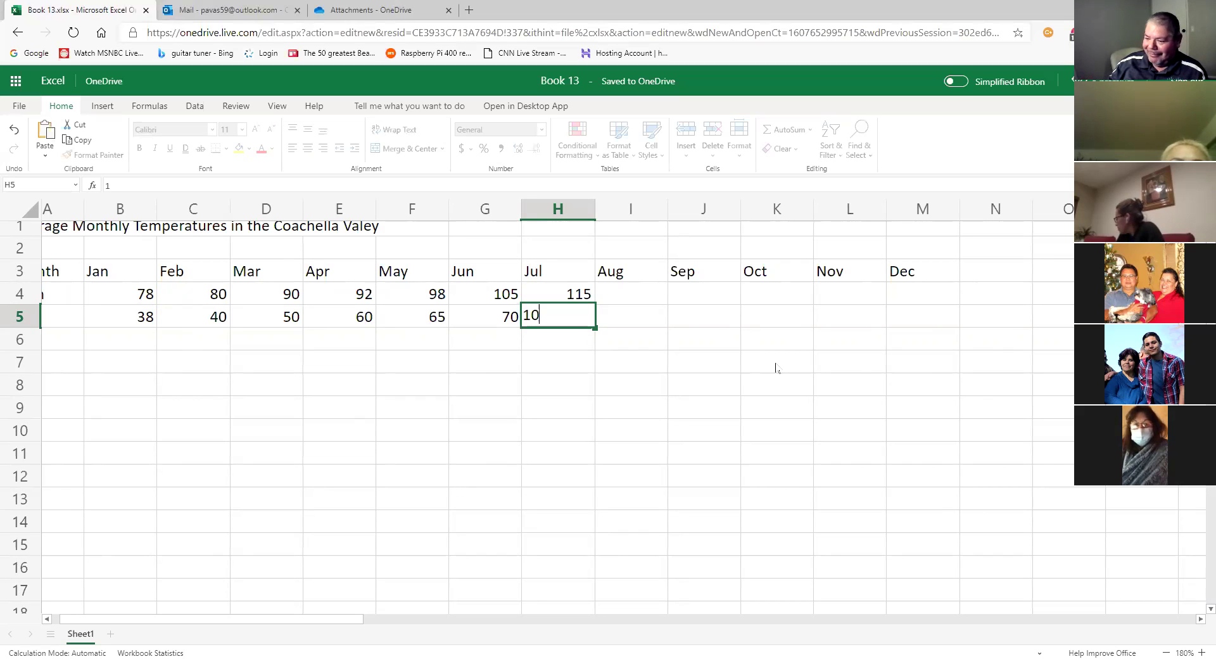
{"action": "key", "text": "BackSpace"}
{"action": "key", "text": "BackSpace"}
{"action": "type", "text": "98"}
{"action": "key", "text": "Return"}
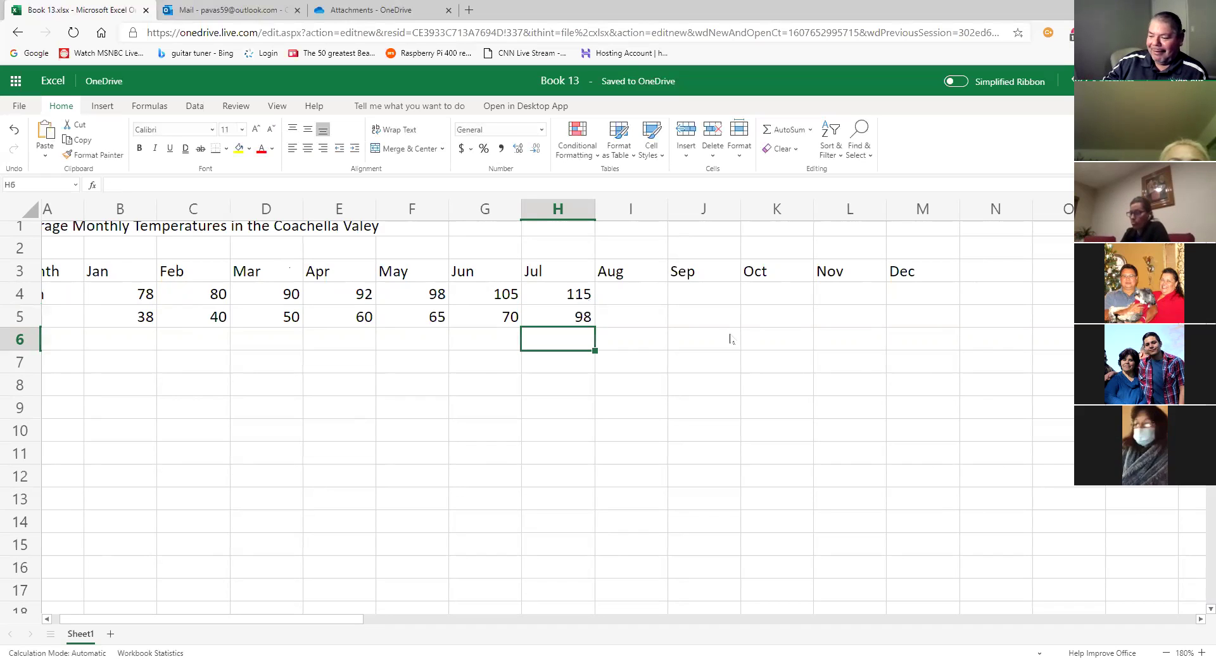
Enter 128 as the August high temperature in cell I4
{"action": "left_click", "coordinate": [657, 303]}
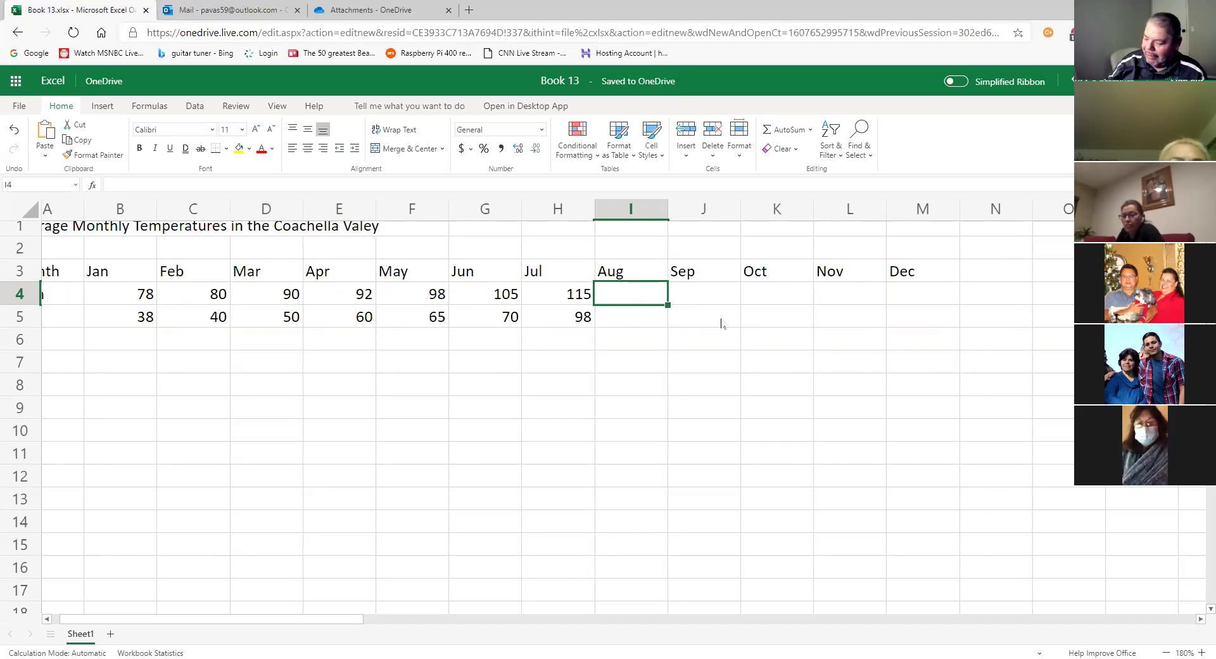
{"action": "type", "text": "1"}
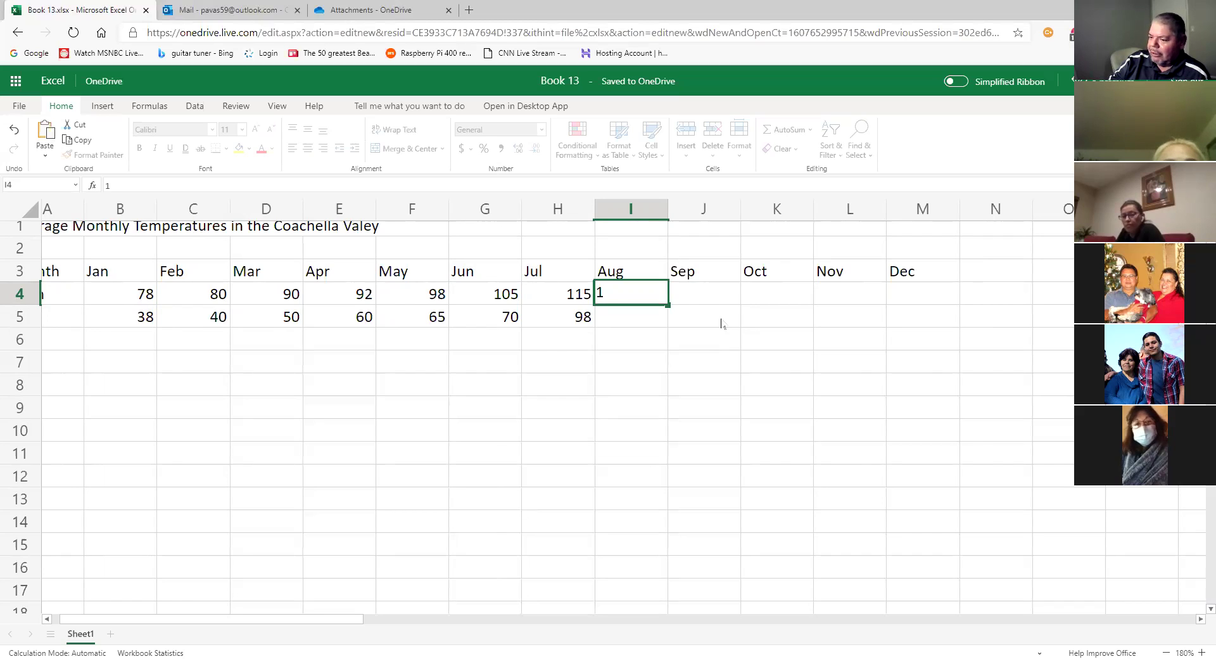
{"action": "type", "text": "8"}
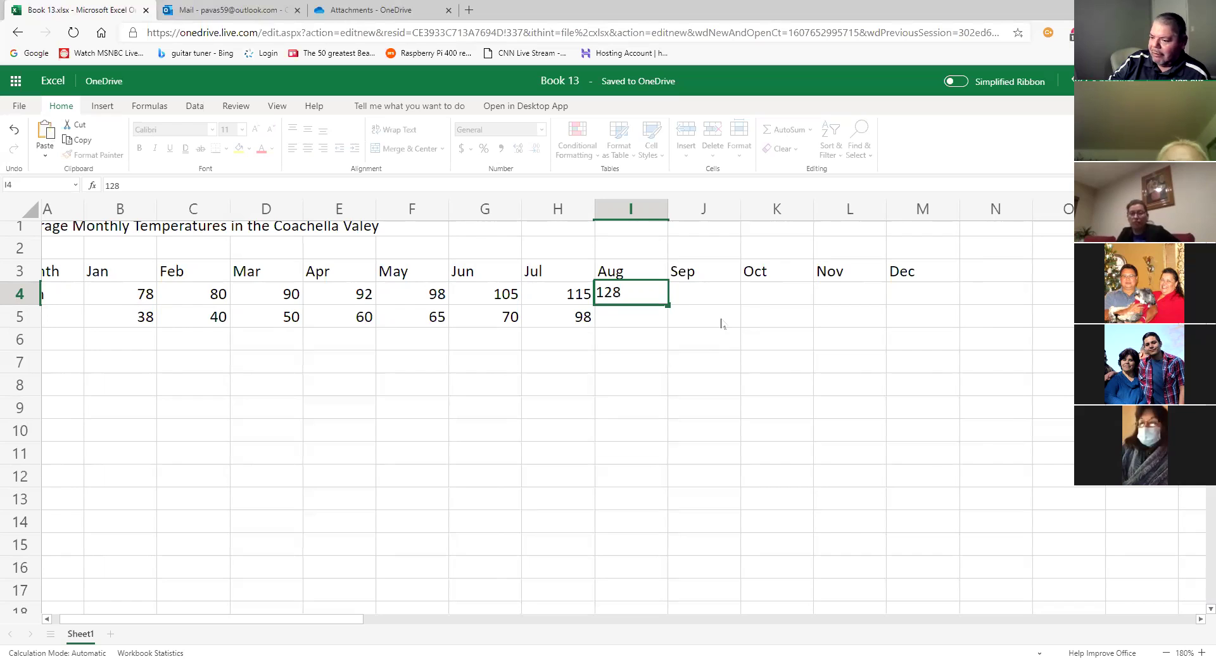
{"action": "key", "text": "Return"}
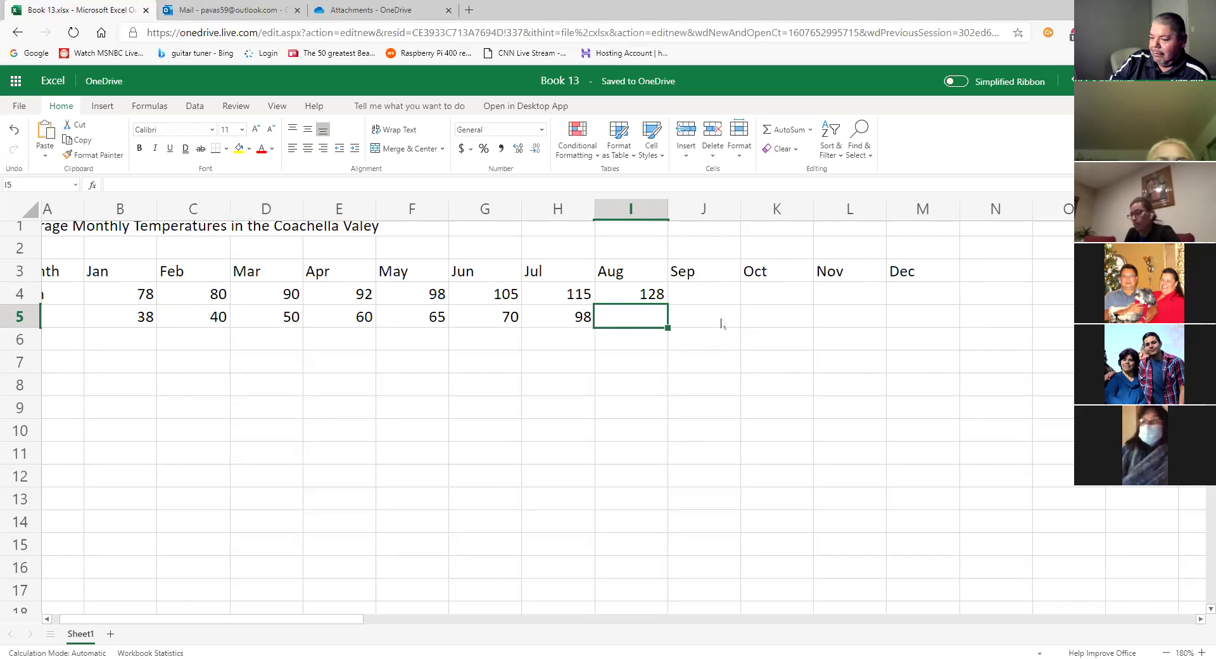
Enter 105 as the August low temperature in cell I5
{"action": "type", "text": "1"}
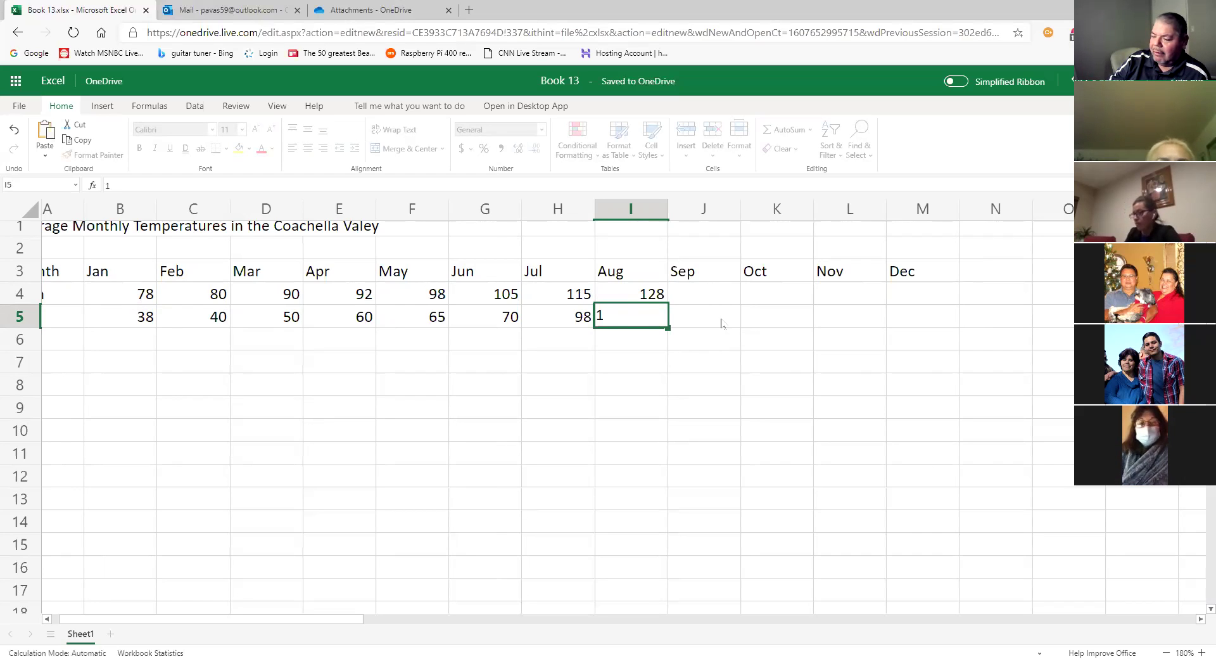
{"action": "type", "text": "00"}
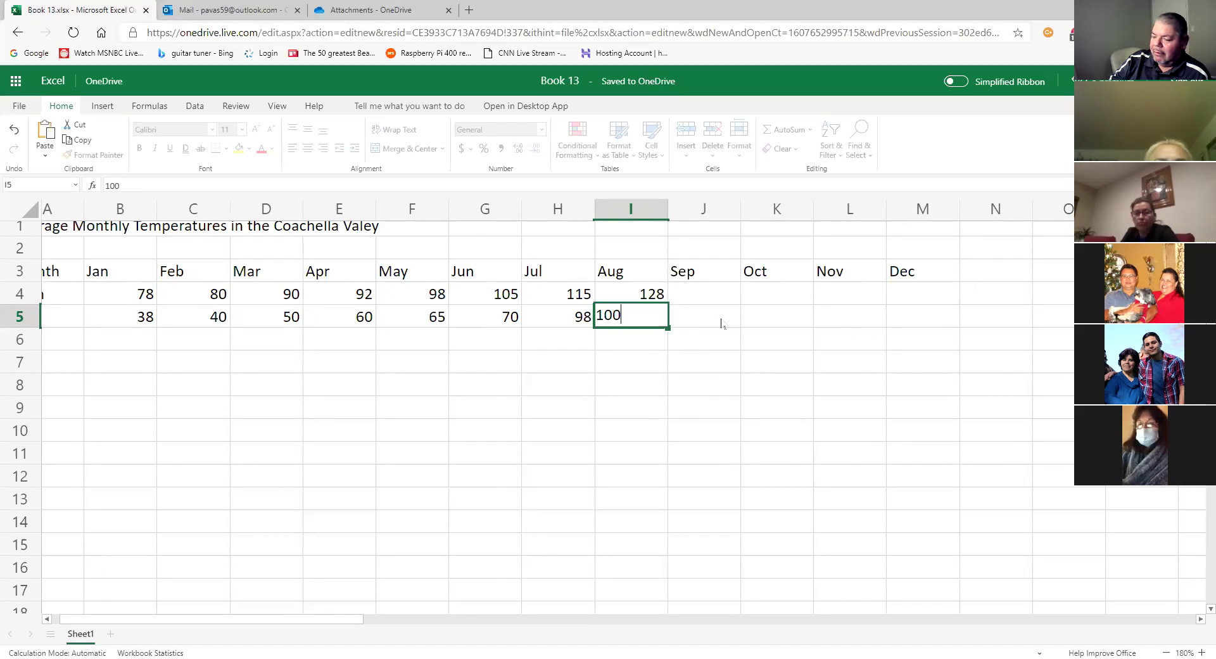
{"action": "key", "text": "BackSpace"}
{"action": "type", "text": "5"}
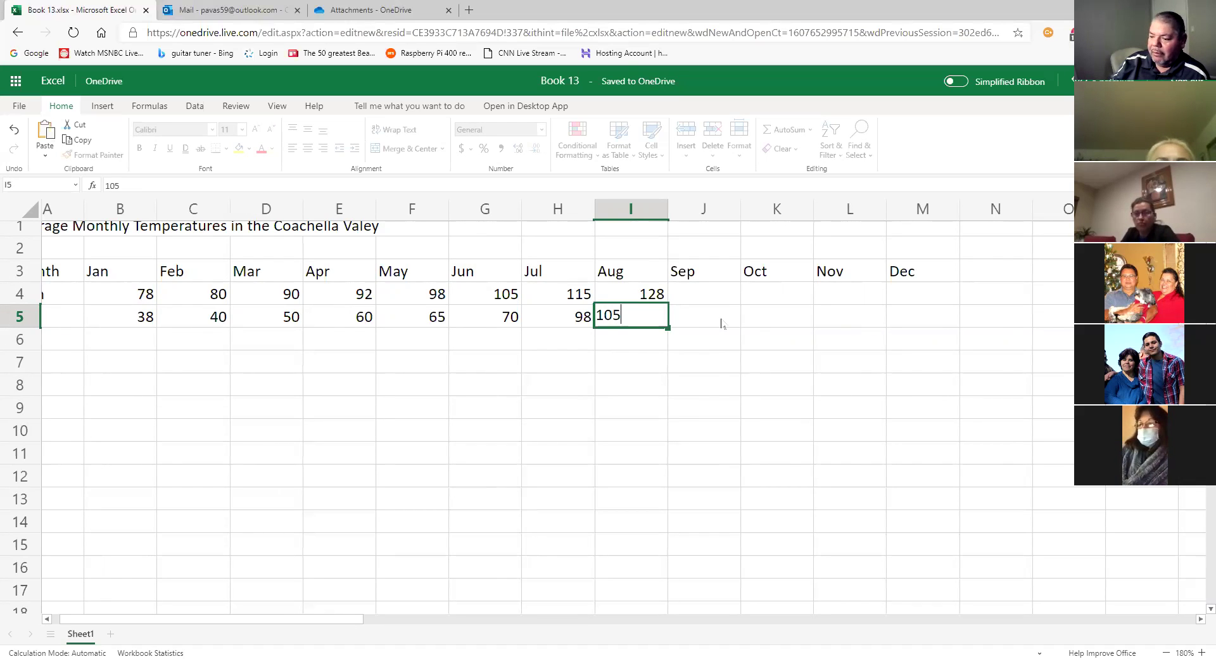
{"action": "key", "text": "Return"}
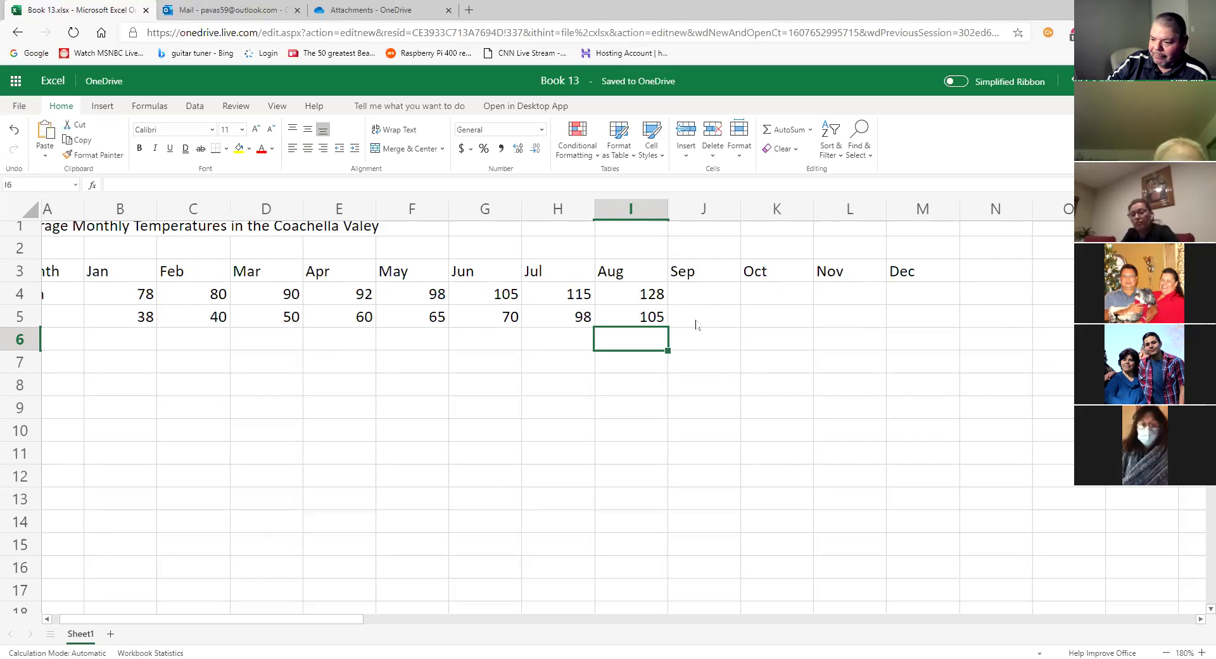
Enter the September temperatures, with 115 as the high in J4 and 80 as the low in J5
{"action": "left_click", "coordinate": [702, 305]}
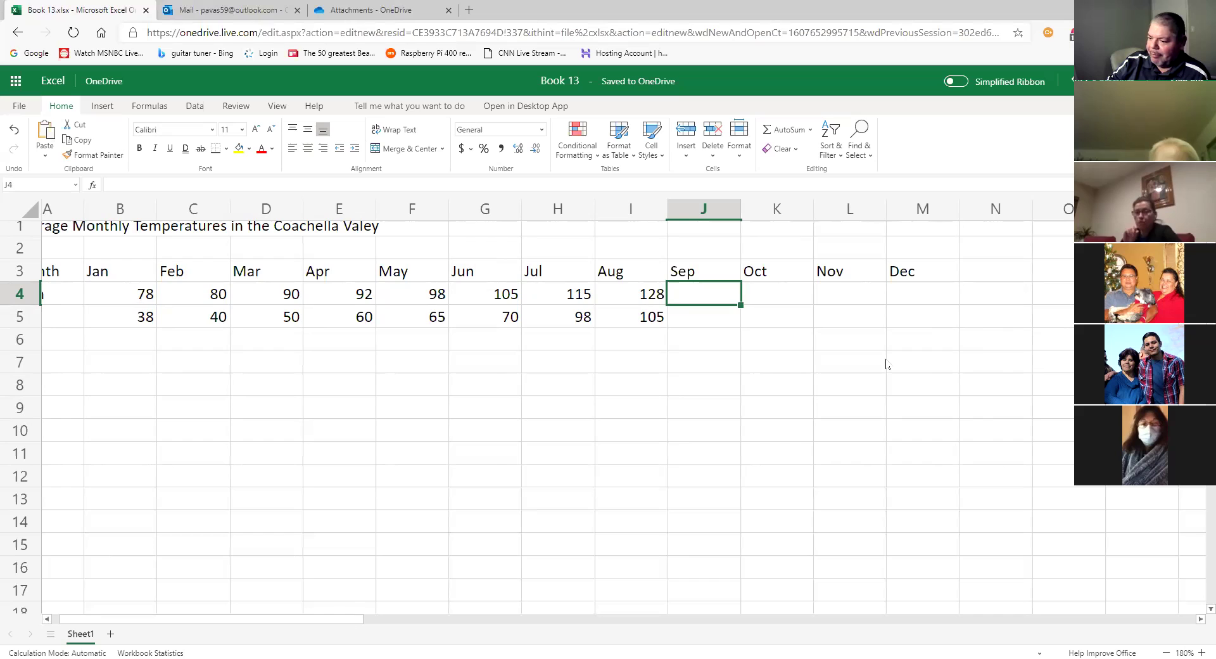
{"action": "type", "text": "115"}
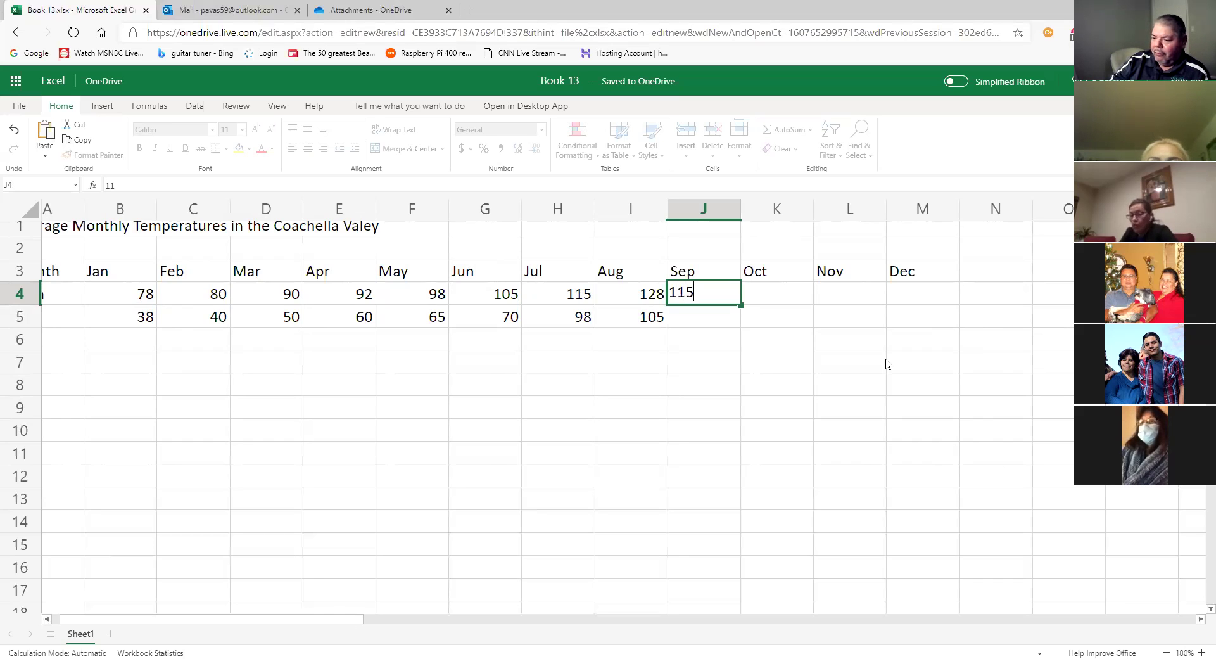
{"action": "key", "text": "Return"}
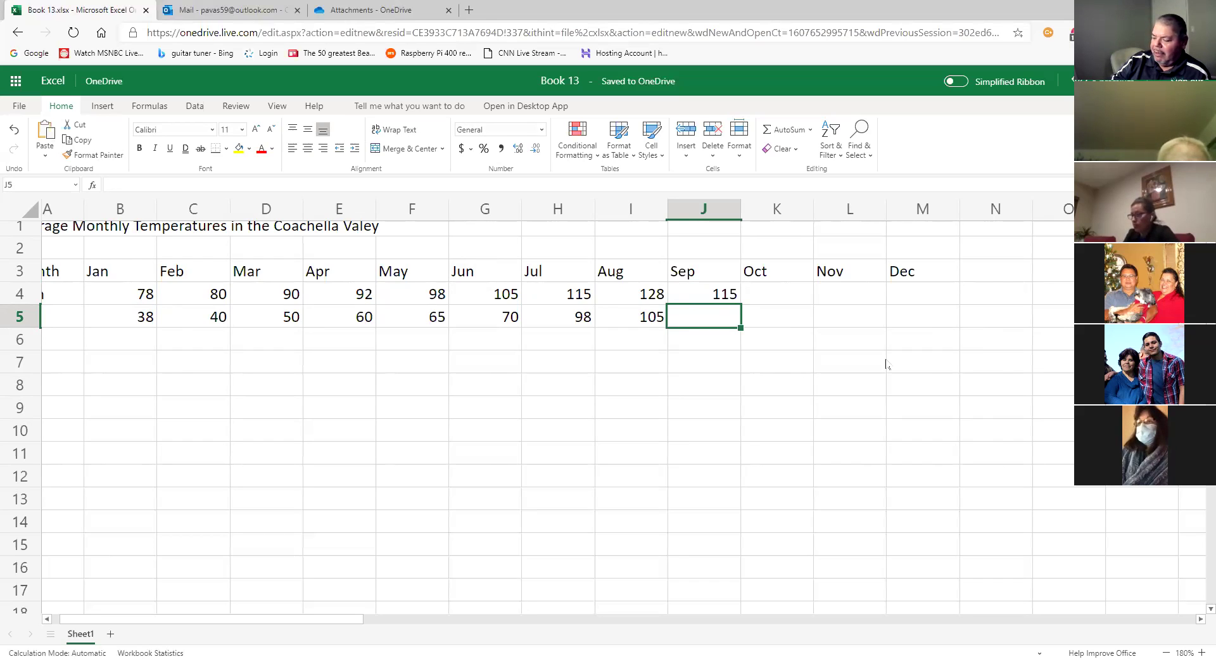
{"action": "type", "text": "80"}
{"action": "key", "text": "Return"}
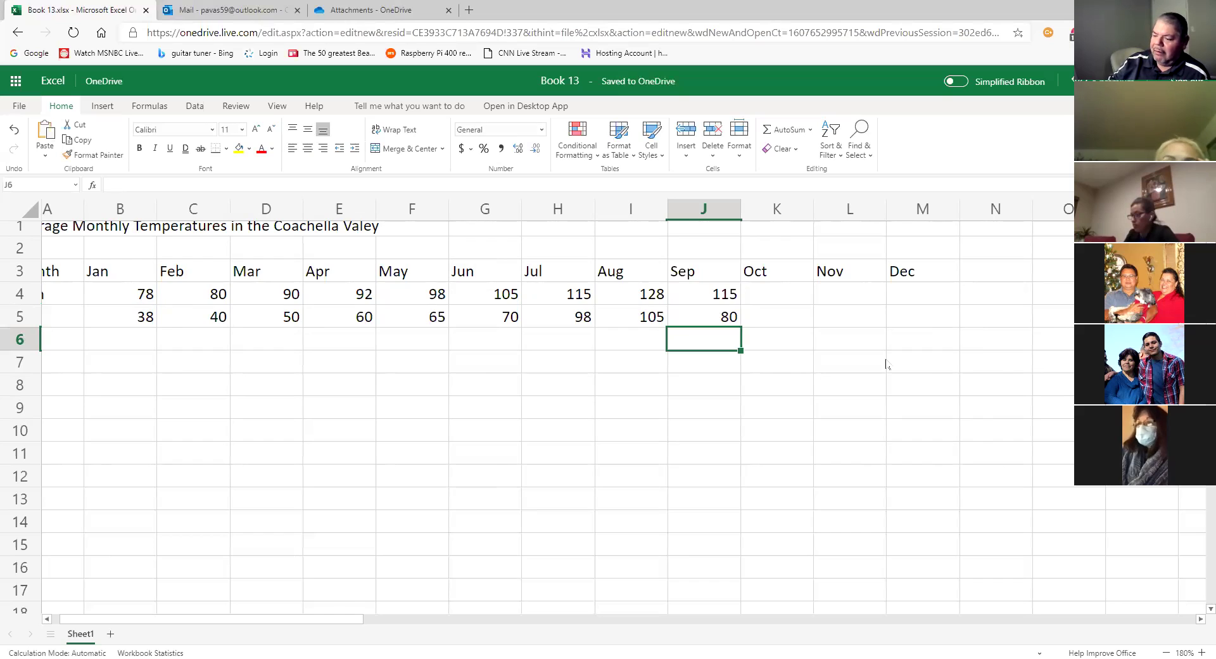
Enter the October temperatures, with 105 as the high in K4 and 70 as the low in K5
{"action": "left_click", "coordinate": [738, 303]}
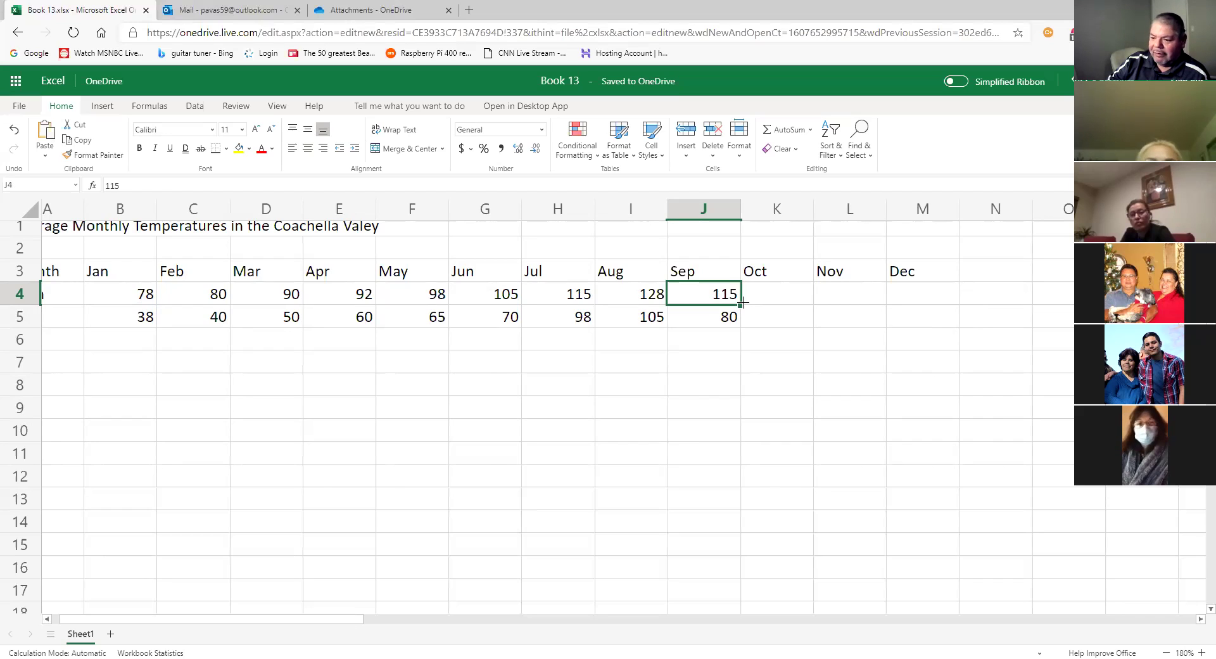
{"action": "left_click", "coordinate": [770, 296]}
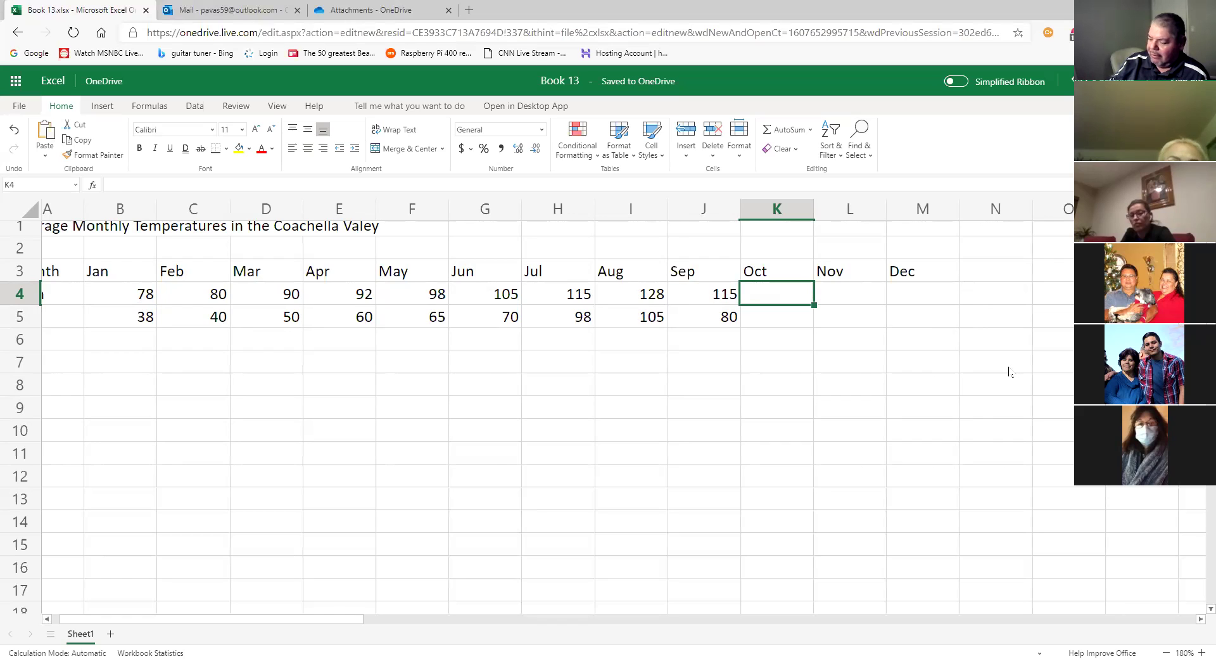
{"action": "type", "text": "105"}
{"action": "key", "text": "Return"}
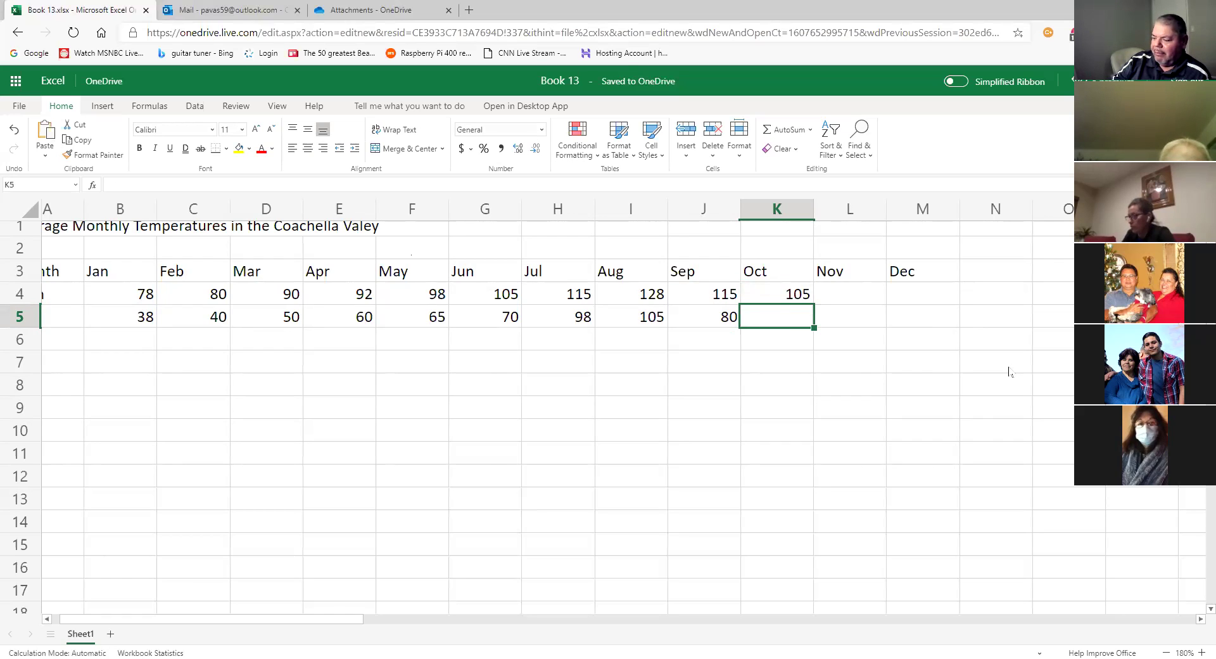
{"action": "type", "text": "70"}
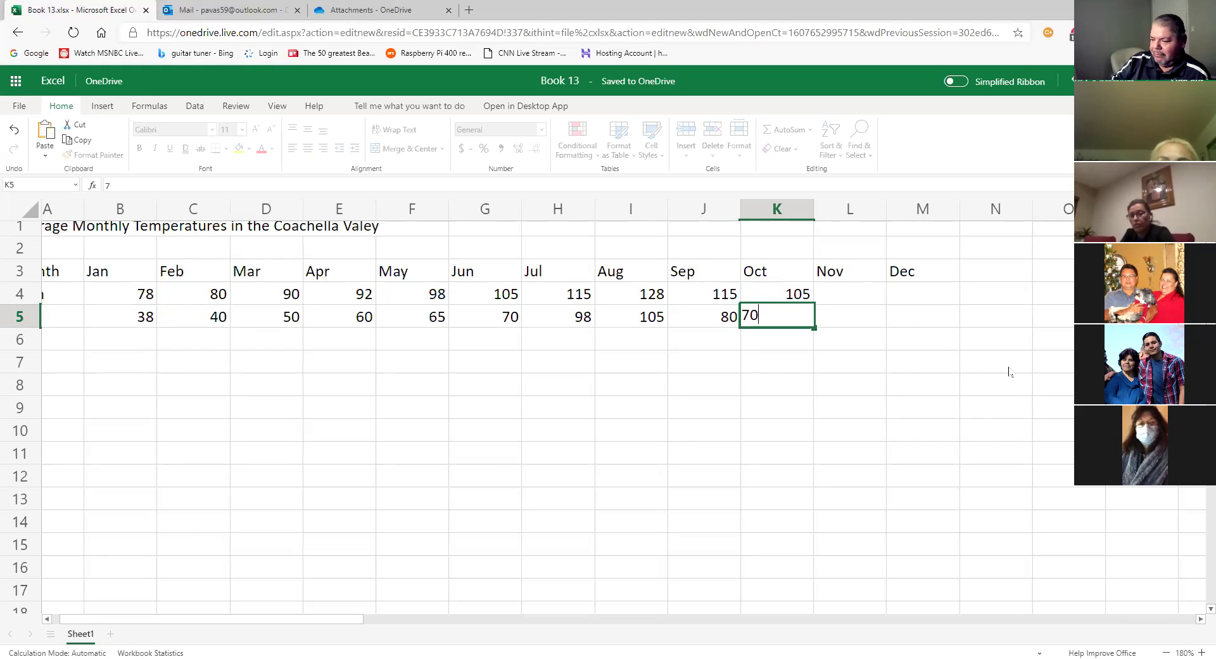
{"action": "key", "text": "Return"}
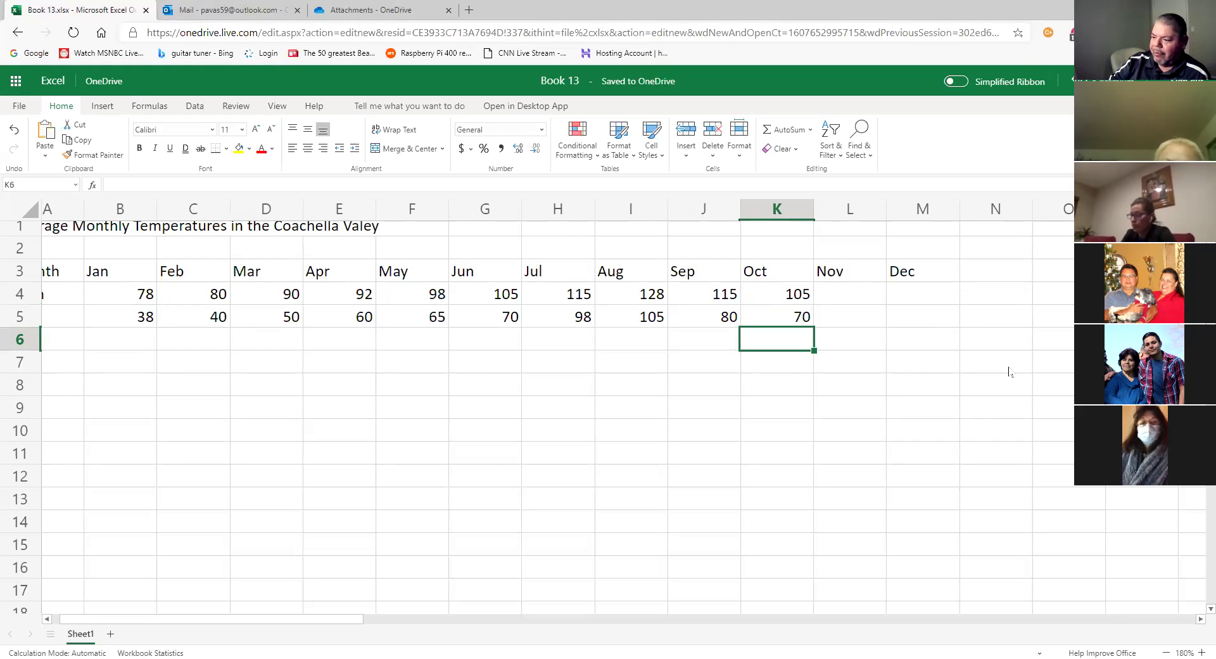
Enter the November temperatures, with 80 as the high in L4 and 40 as the low in L5
{"action": "left_click", "coordinate": [877, 295]}
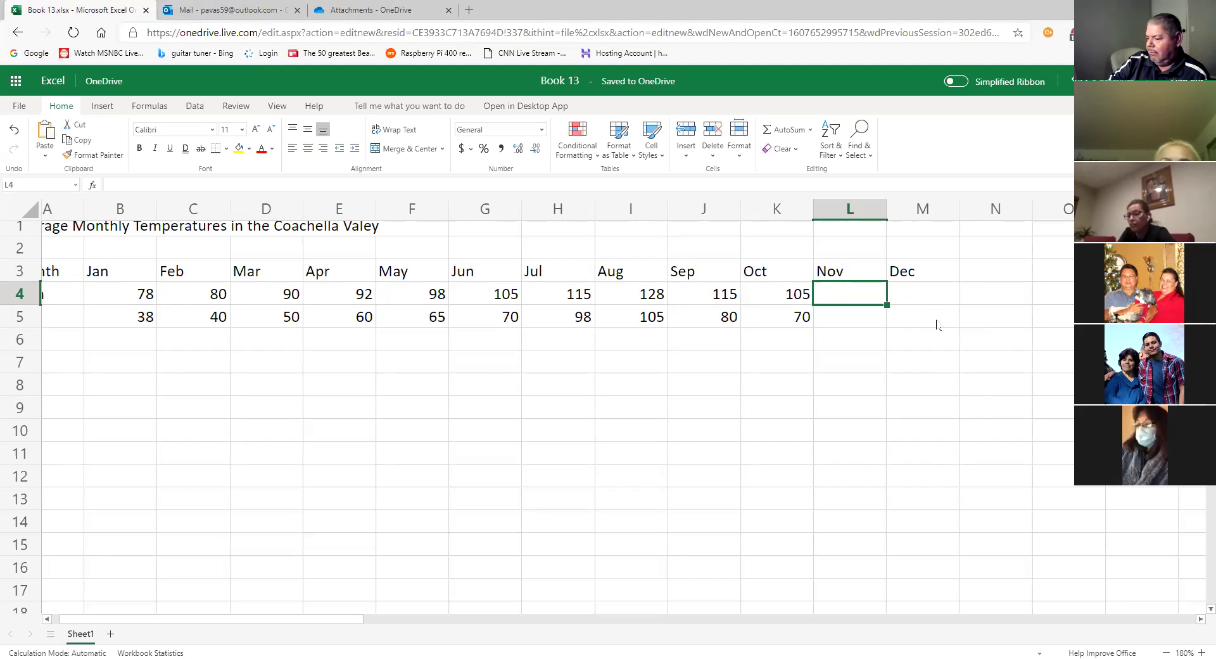
{"action": "type", "text": "80"}
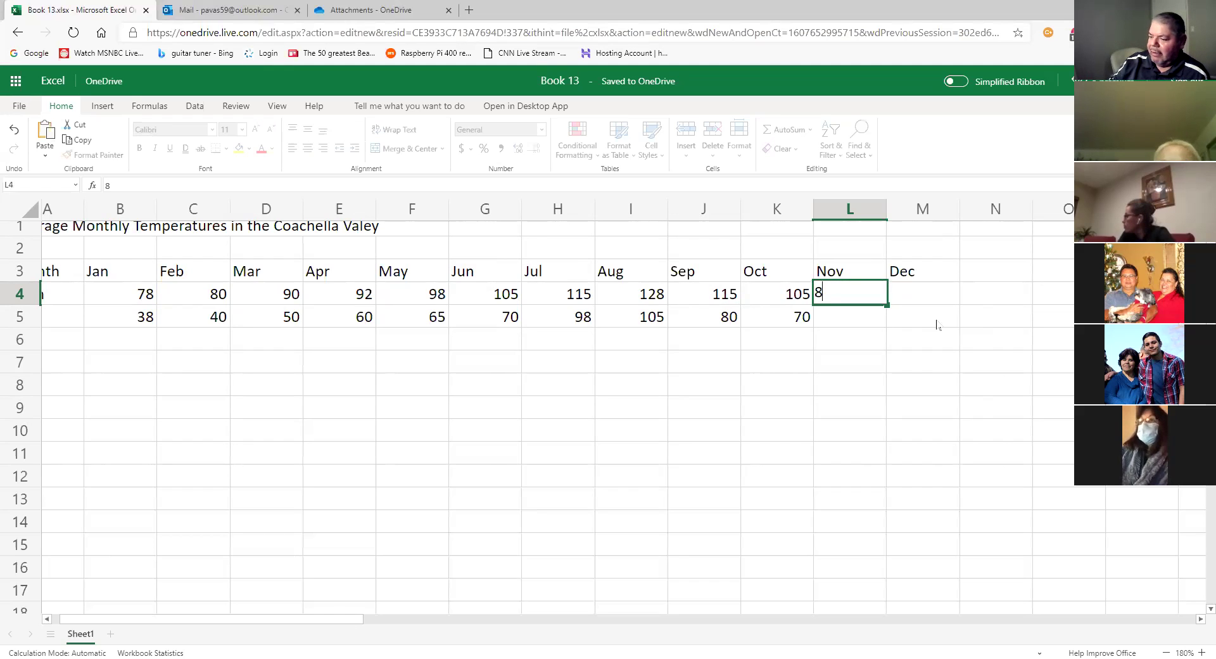
{"action": "key", "text": "Return"}
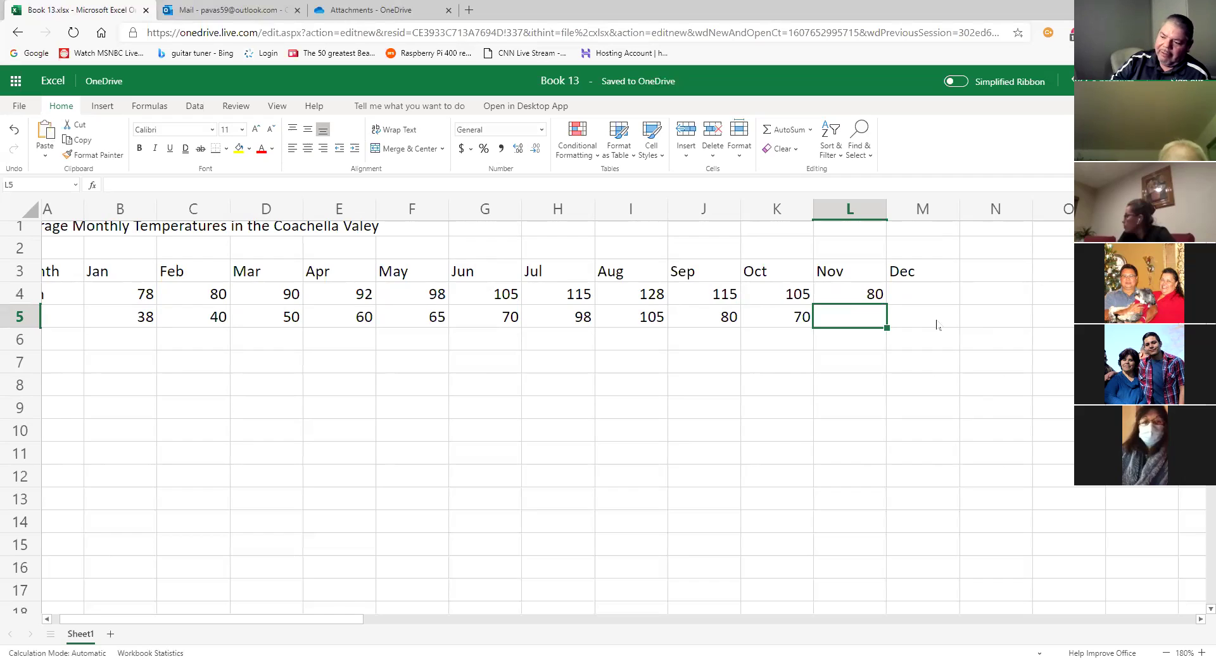
{"action": "type", "text": "4"}
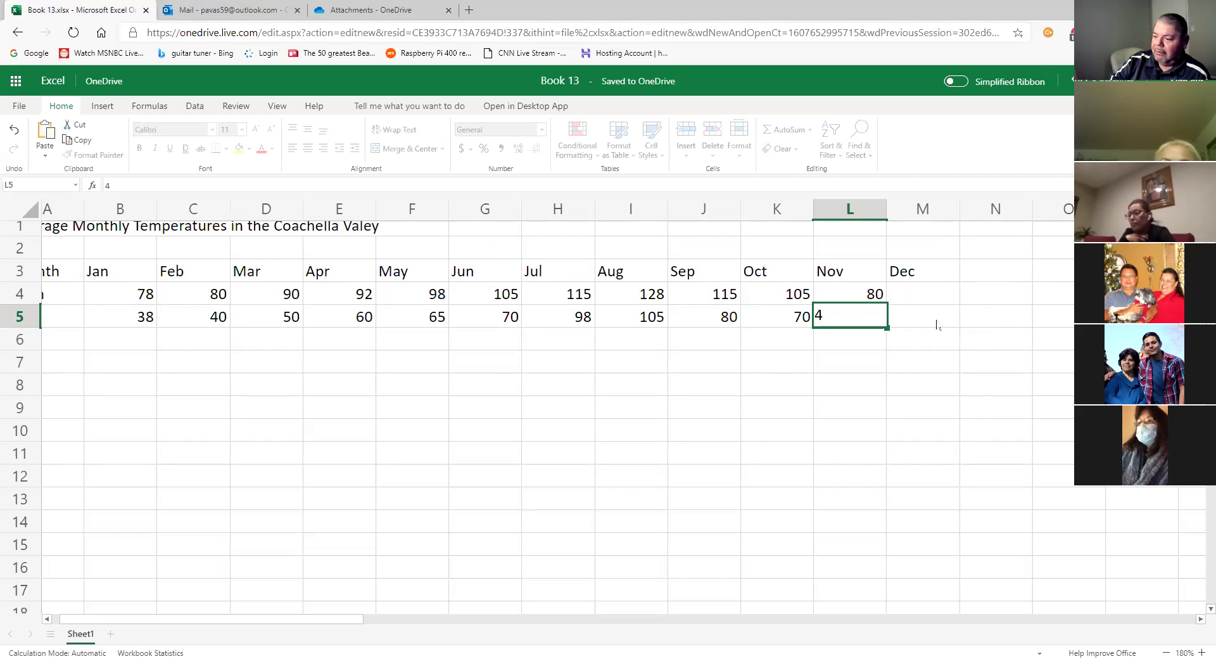
{"action": "type", "text": "0"}
{"action": "key", "text": "Return"}
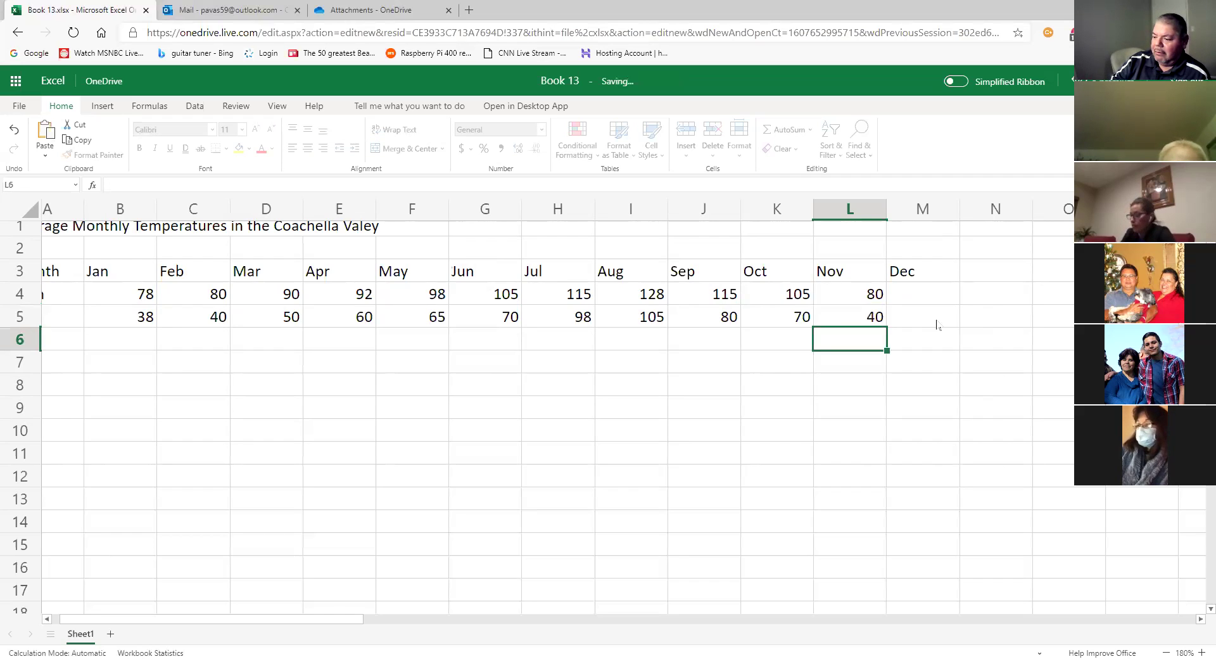
Enter the December temperatures, with 35 as the low in M5 and 78 as the high in M4
{"action": "left_click", "coordinate": [941, 304]}
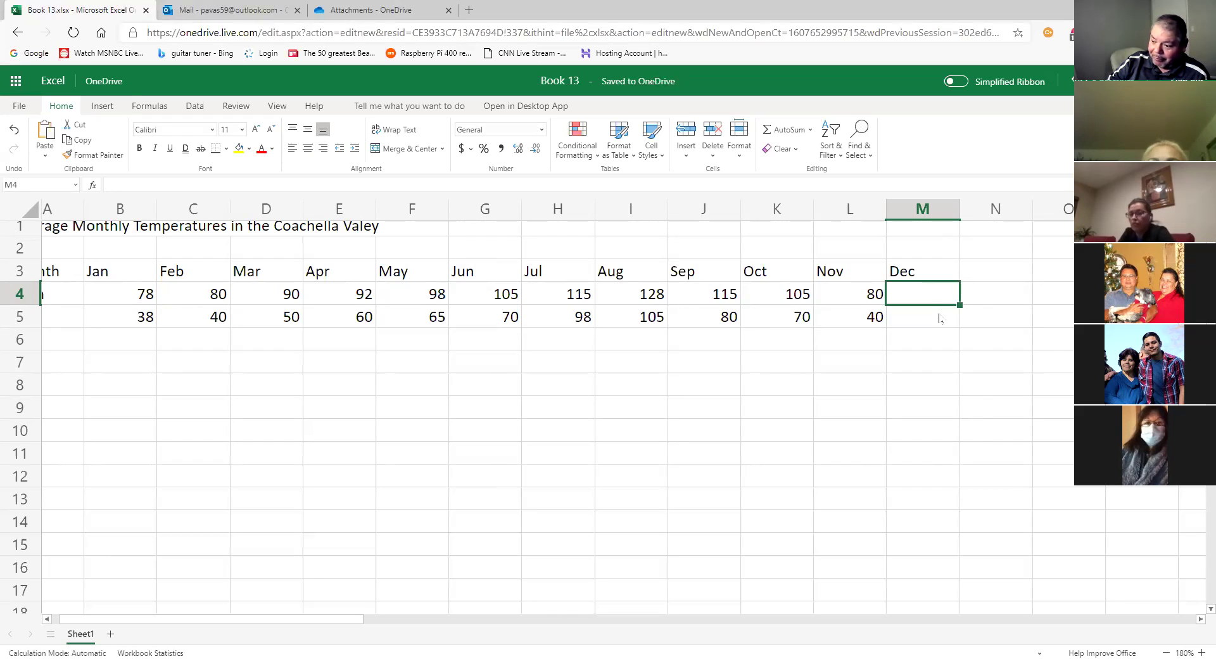
{"action": "left_click", "coordinate": [939, 318]}
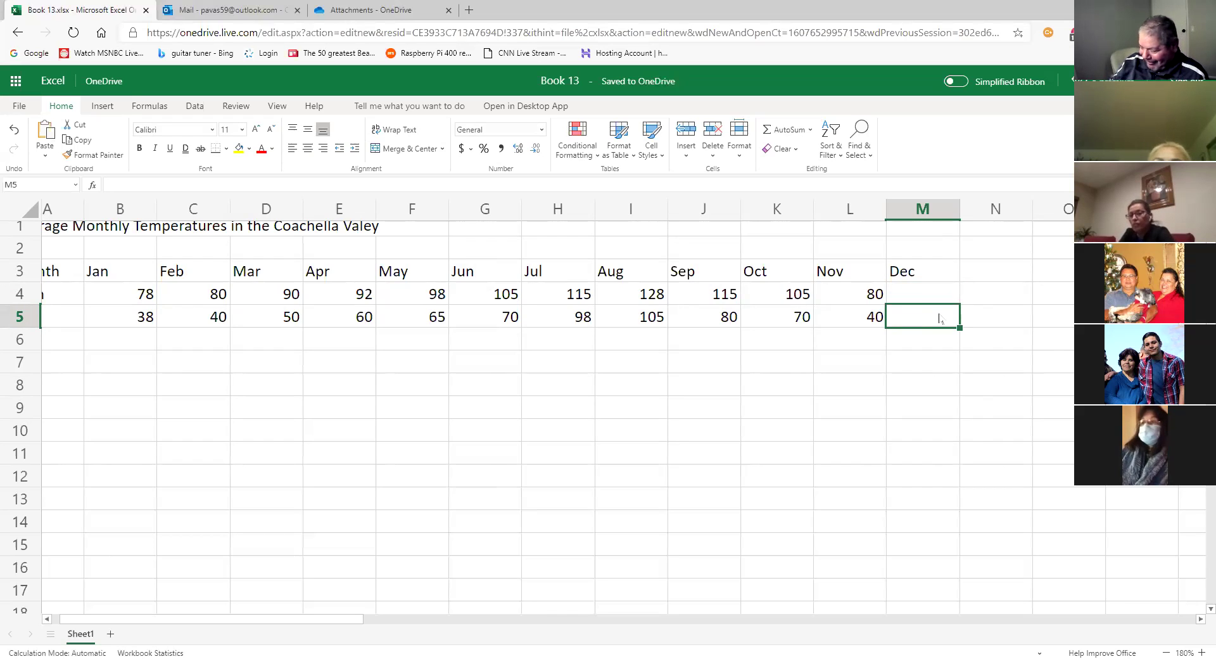
{"action": "type", "text": "35"}
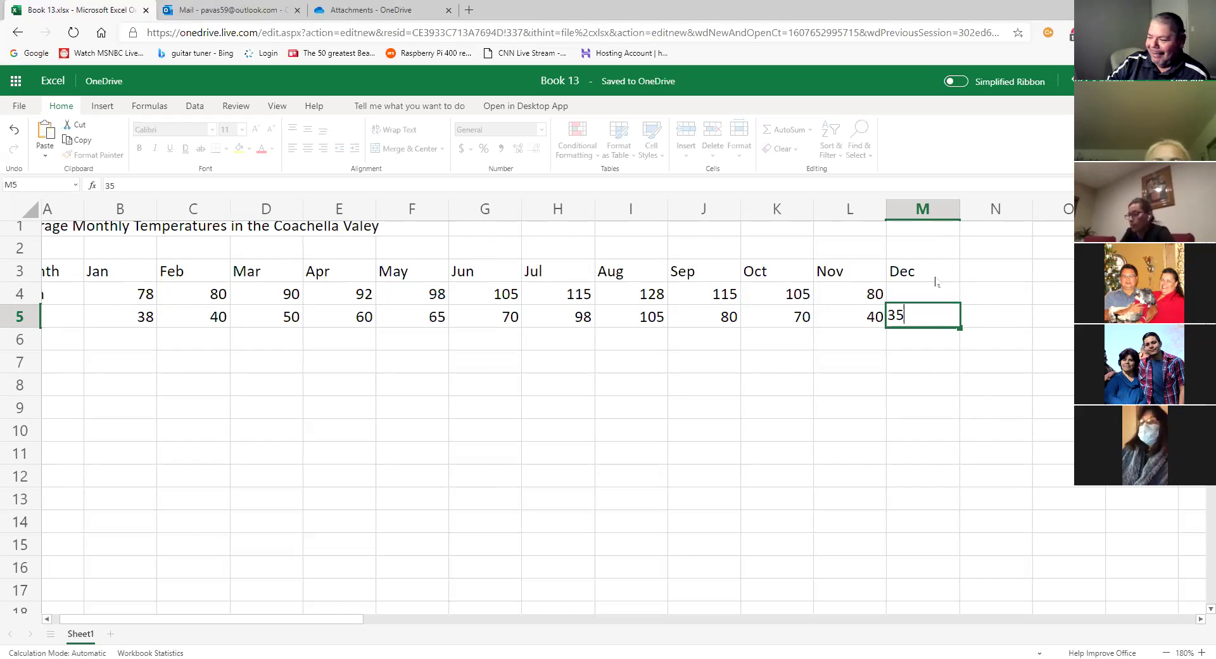
{"action": "left_click", "coordinate": [912, 294]}
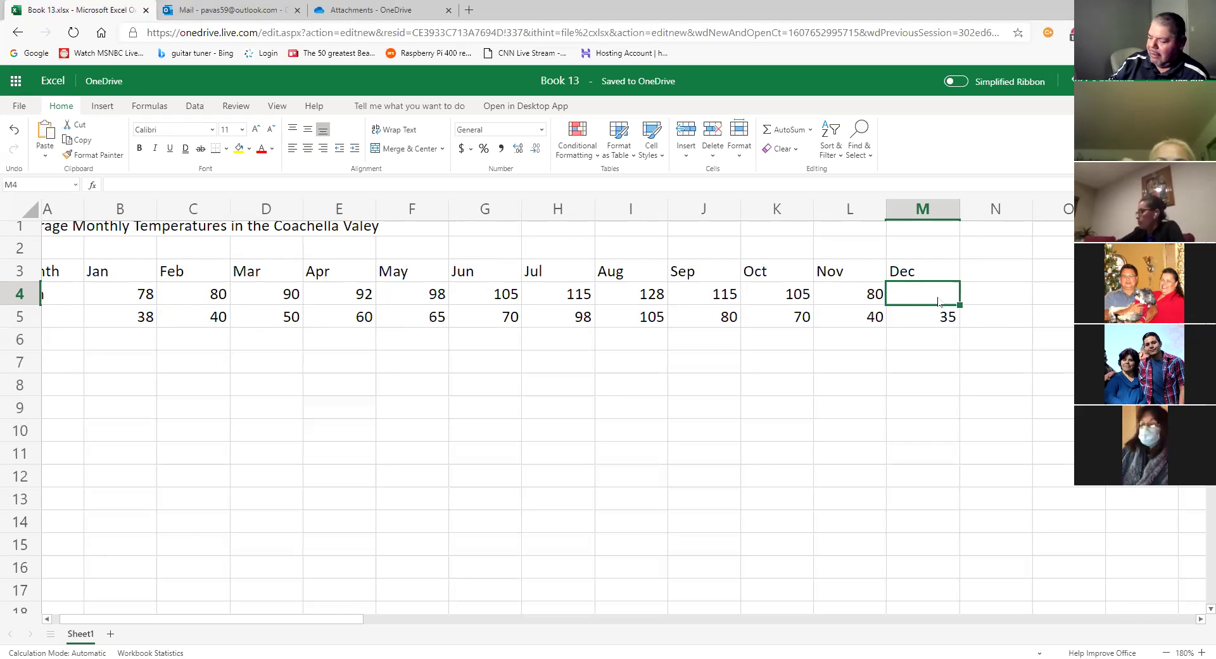
{"action": "type", "text": "7"}
{"action": "type", "text": "5"}
{"action": "key", "text": "BackSpace"}
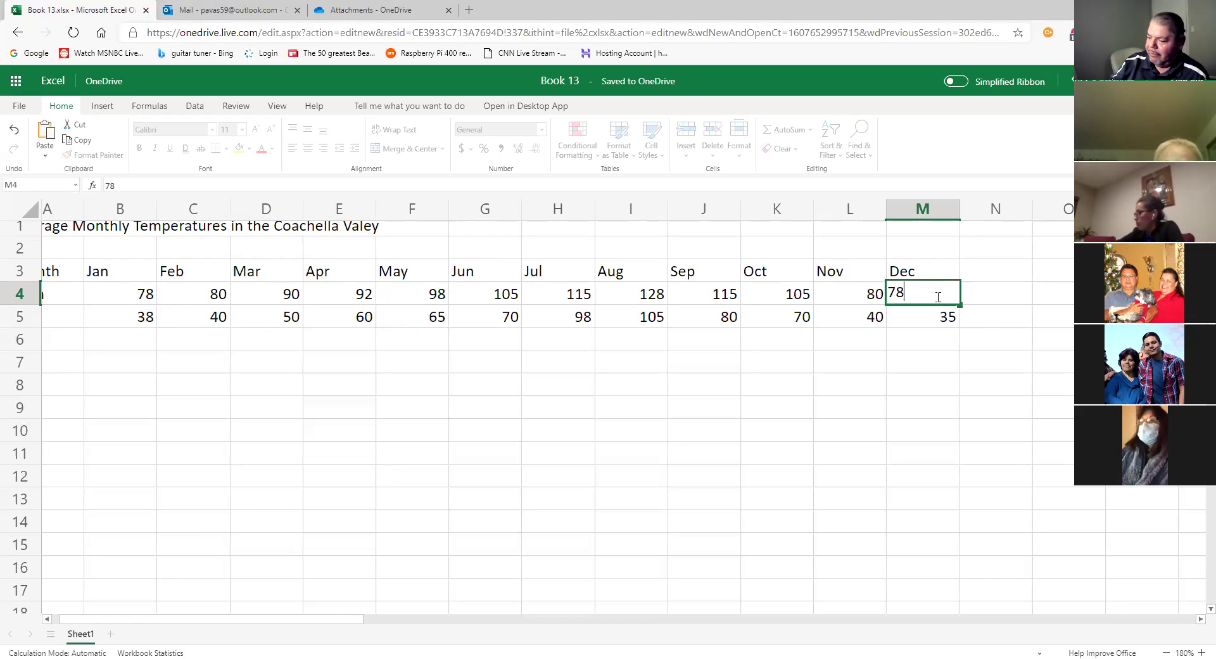
{"action": "type", "text": "8"}
{"action": "key", "text": "Return"}
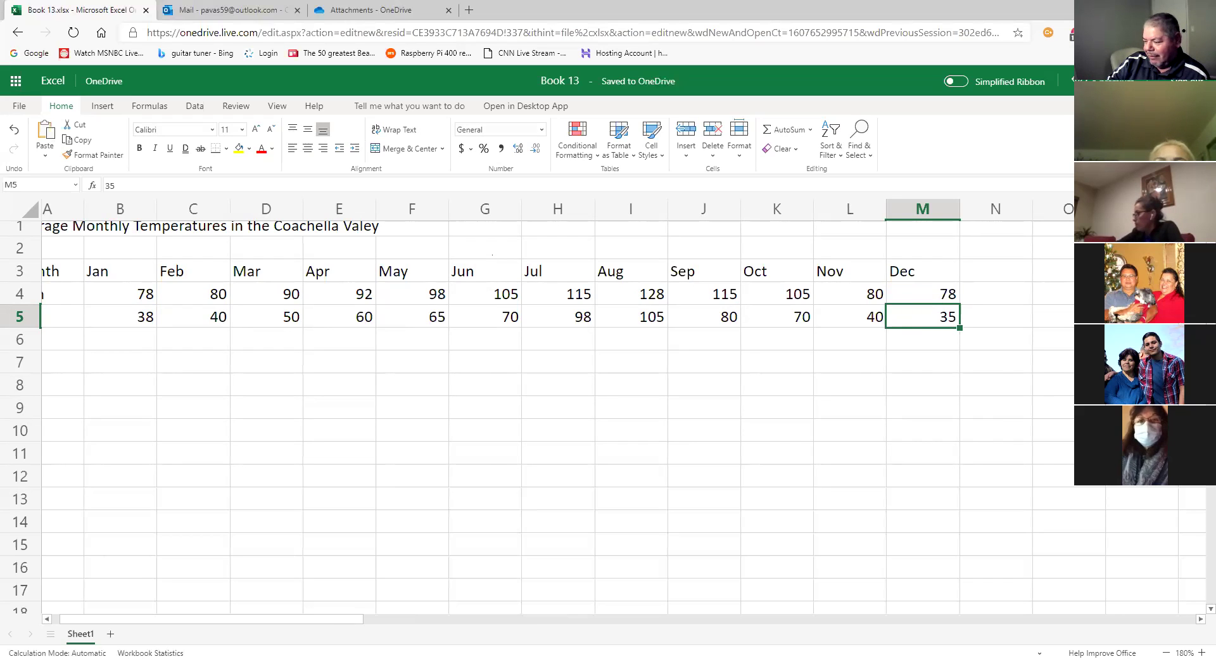
Center the month names and temperatures in the range B3:M5 horizontally
{"action": "left_click", "coordinate": [1165, 651]}
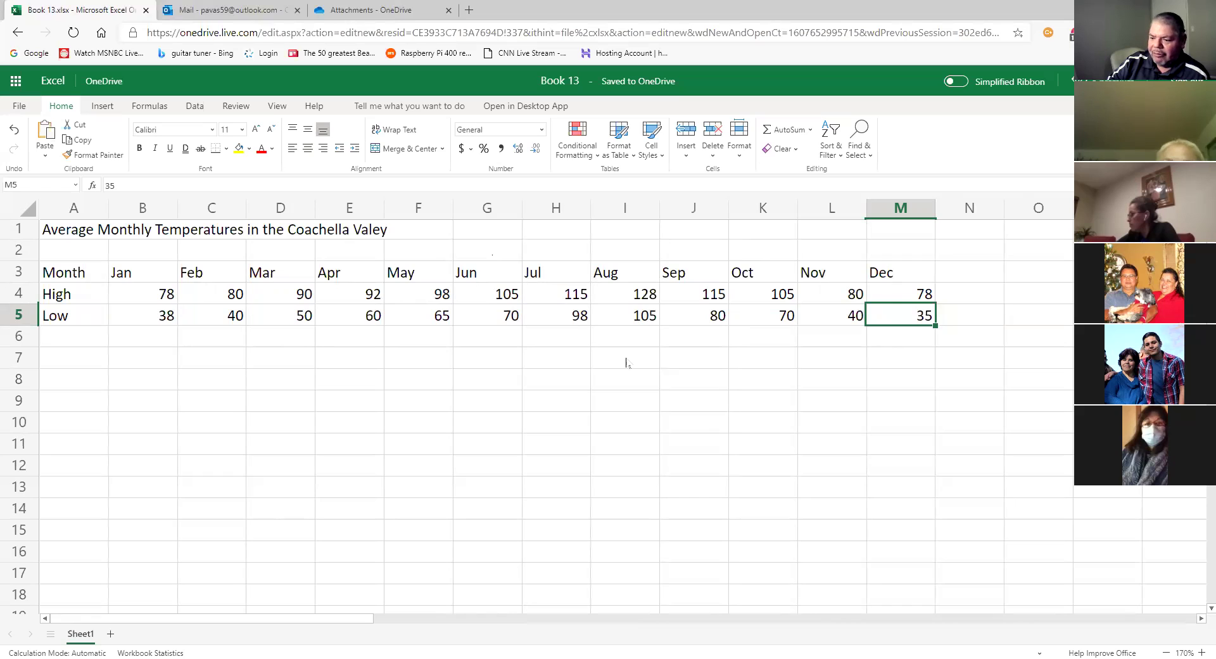
{"action": "left_click_drag", "start_coordinate": [134, 274], "coordinate": [895, 322]}
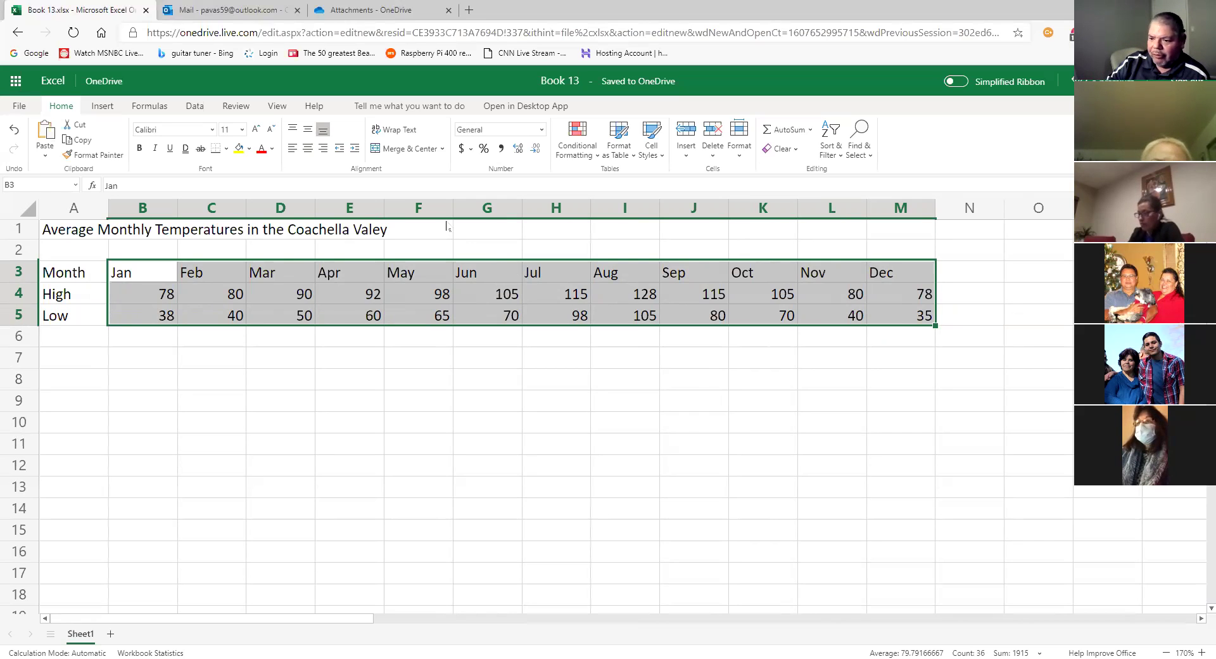
{"action": "left_click", "coordinate": [308, 152]}
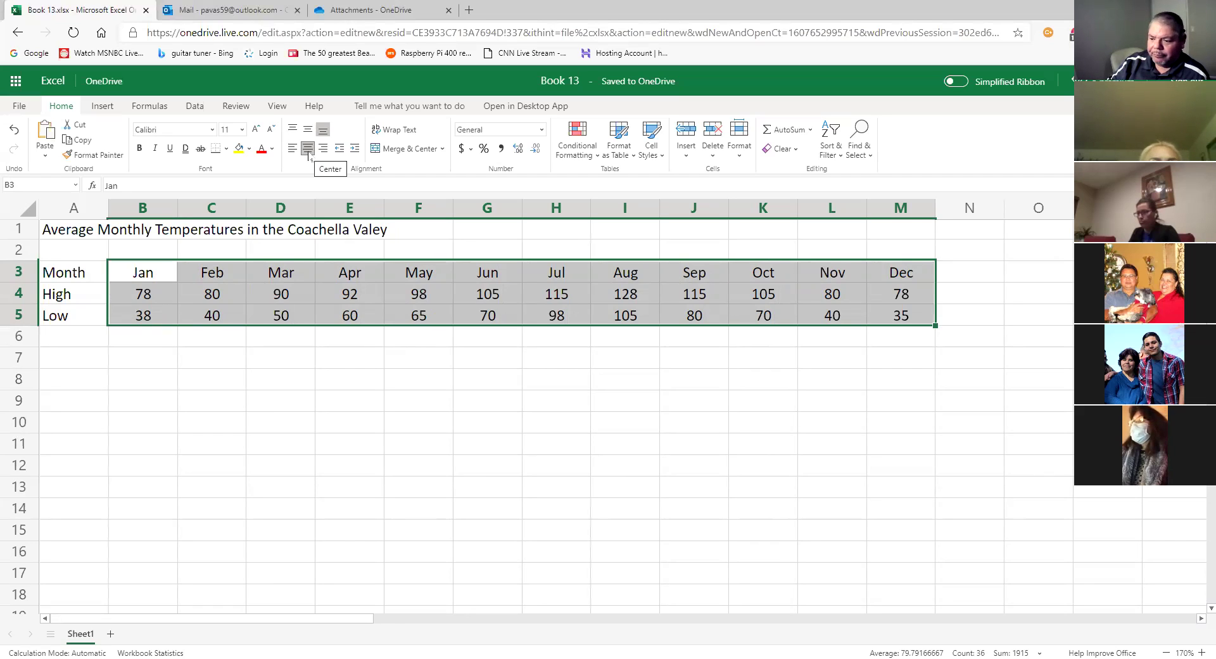
{"action": "left_click", "coordinate": [442, 376]}
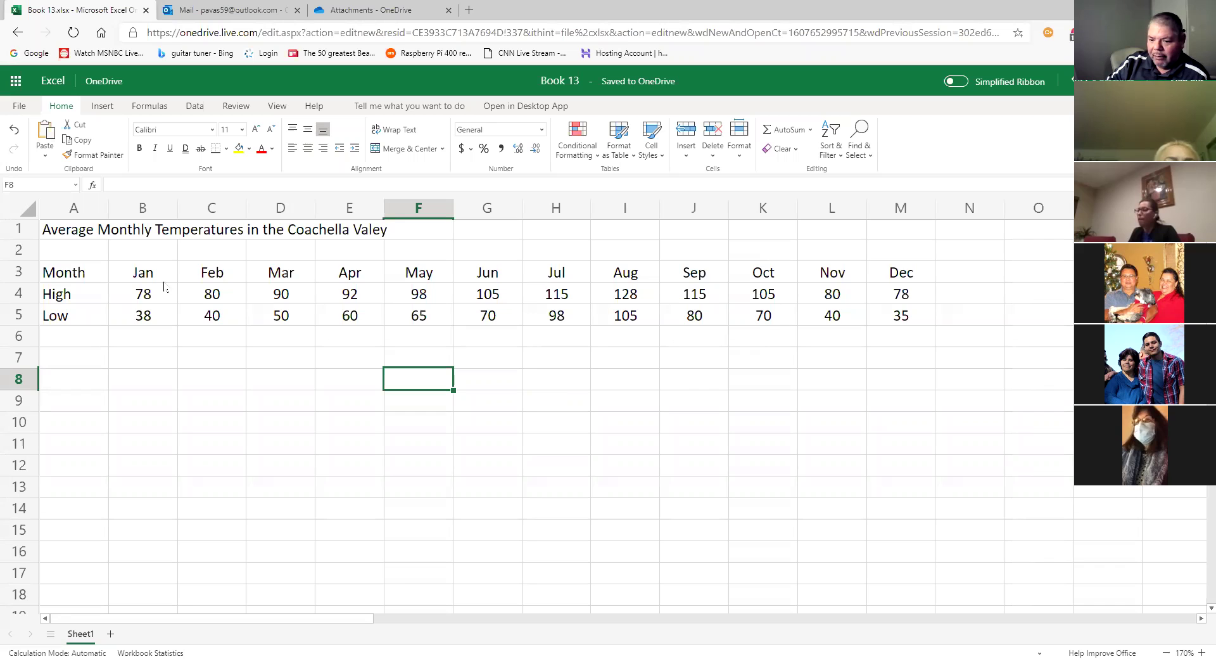
Try the Heading 1 and Heading 2 cell styles on the header row A3:M3, and settle on Heading 3
{"action": "left_click_drag", "start_coordinate": [65, 277], "coordinate": [906, 272]}
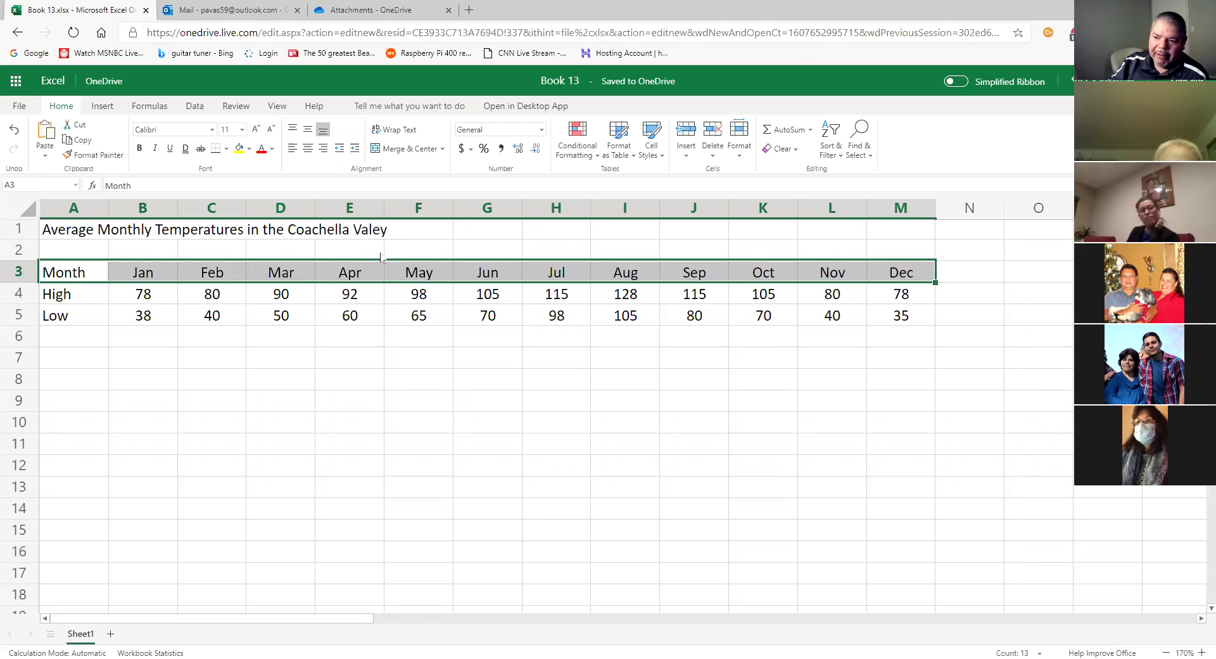
{"action": "left_click", "coordinate": [652, 149]}
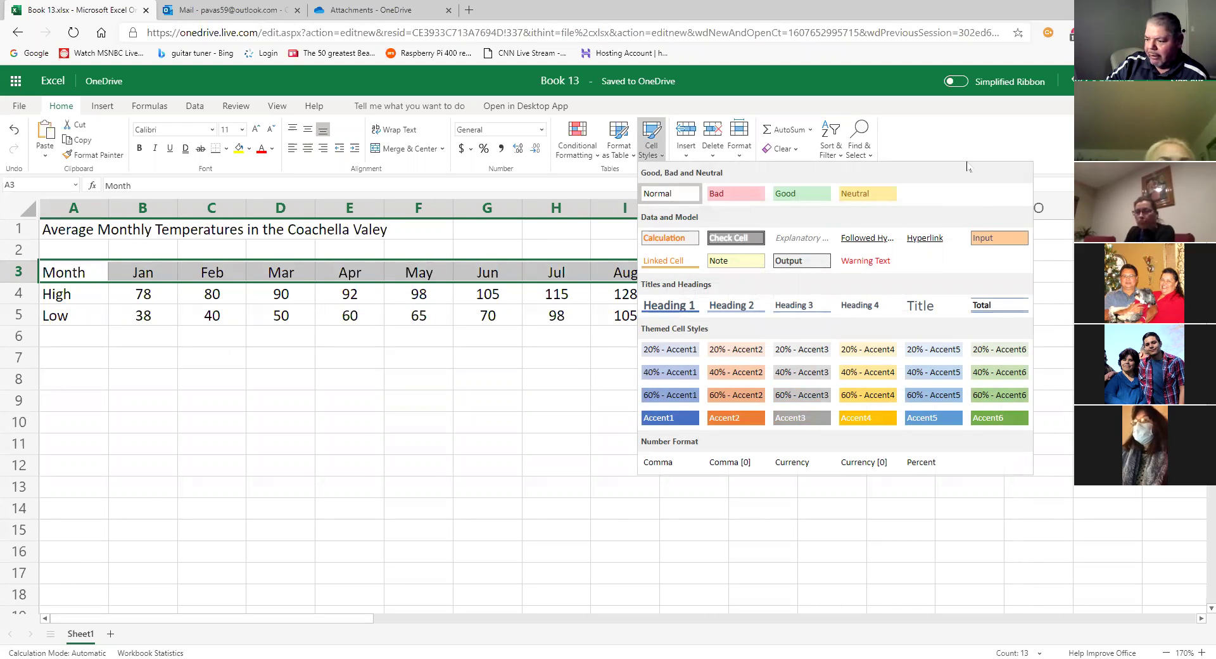
{"action": "left_click", "coordinate": [681, 308]}
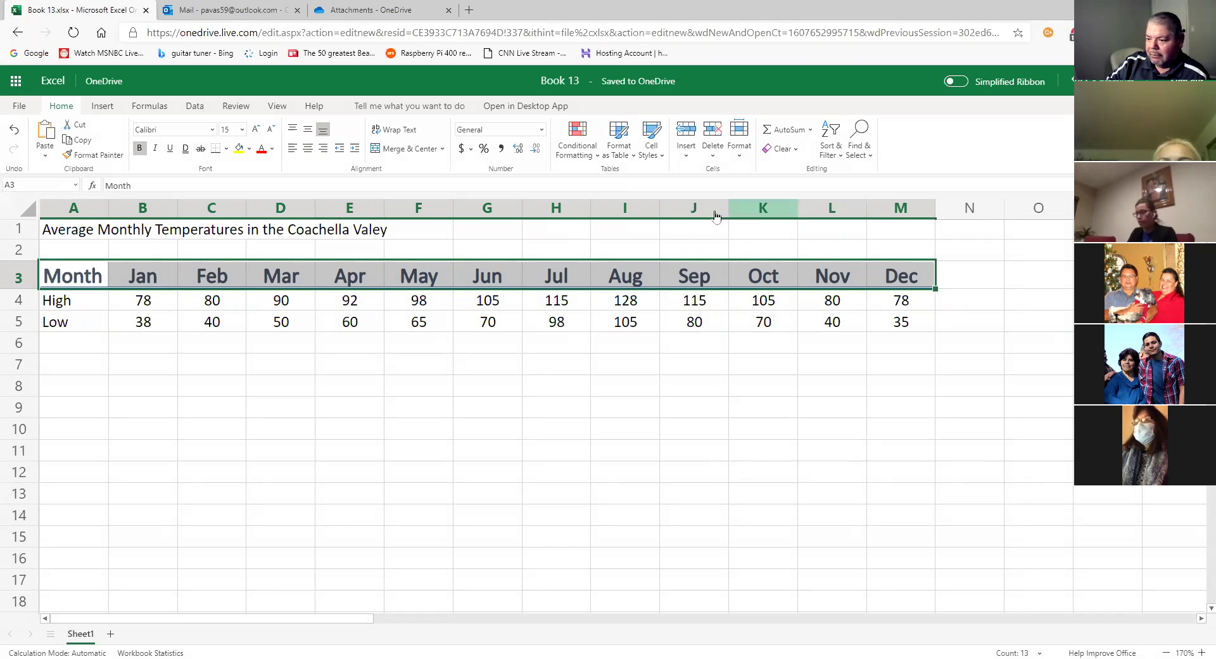
{"action": "left_click", "coordinate": [656, 163]}
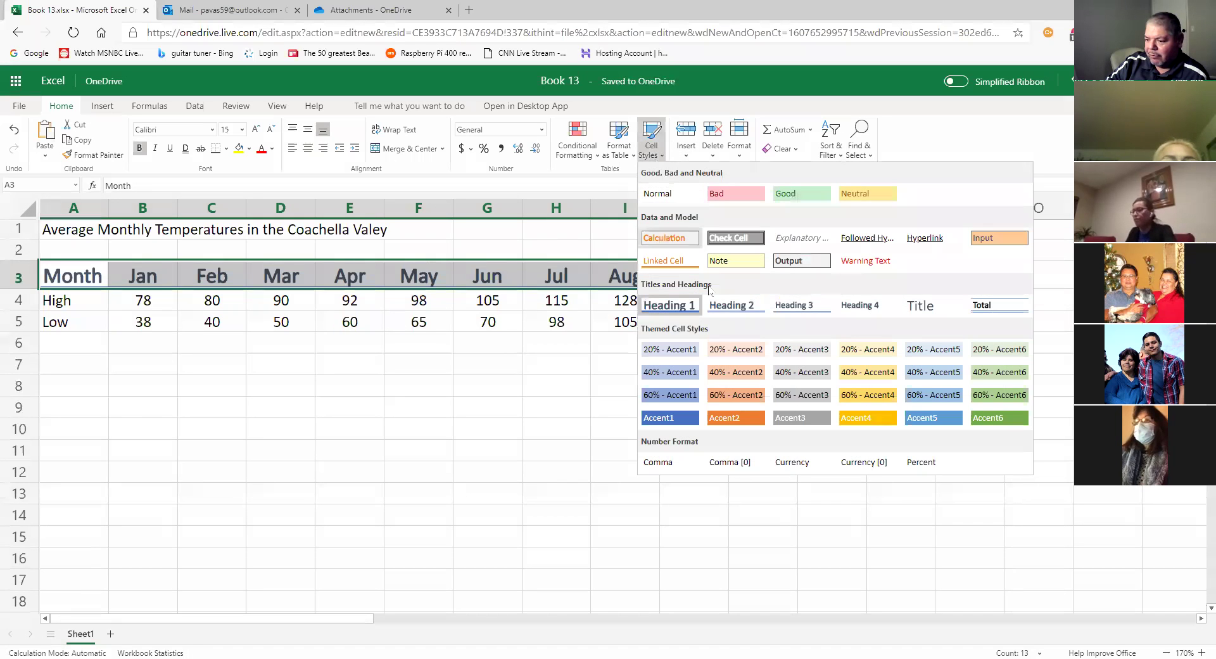
{"action": "left_click", "coordinate": [732, 310]}
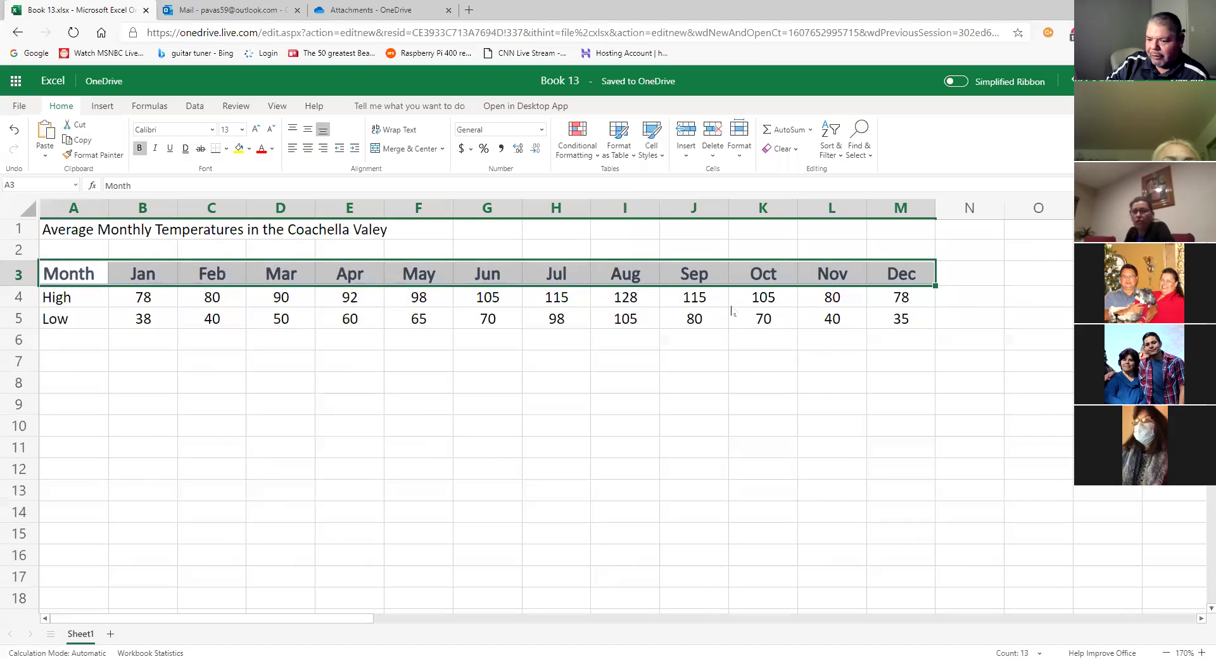
{"action": "left_click", "coordinate": [652, 147]}
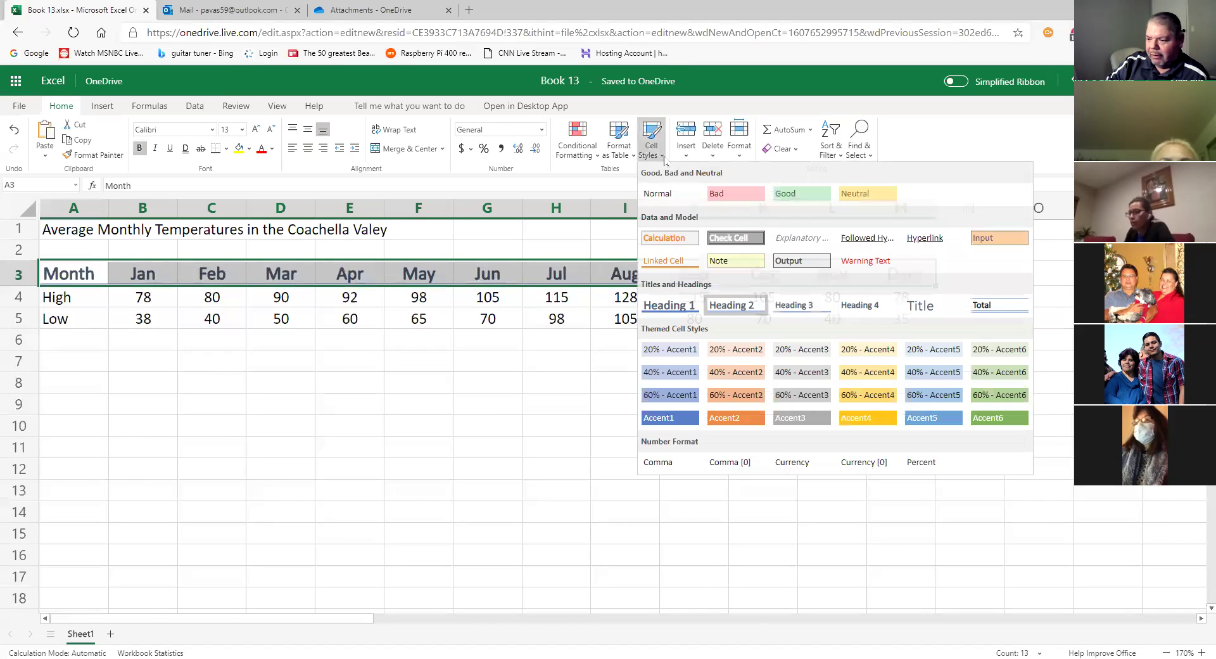
{"action": "left_click", "coordinate": [799, 308]}
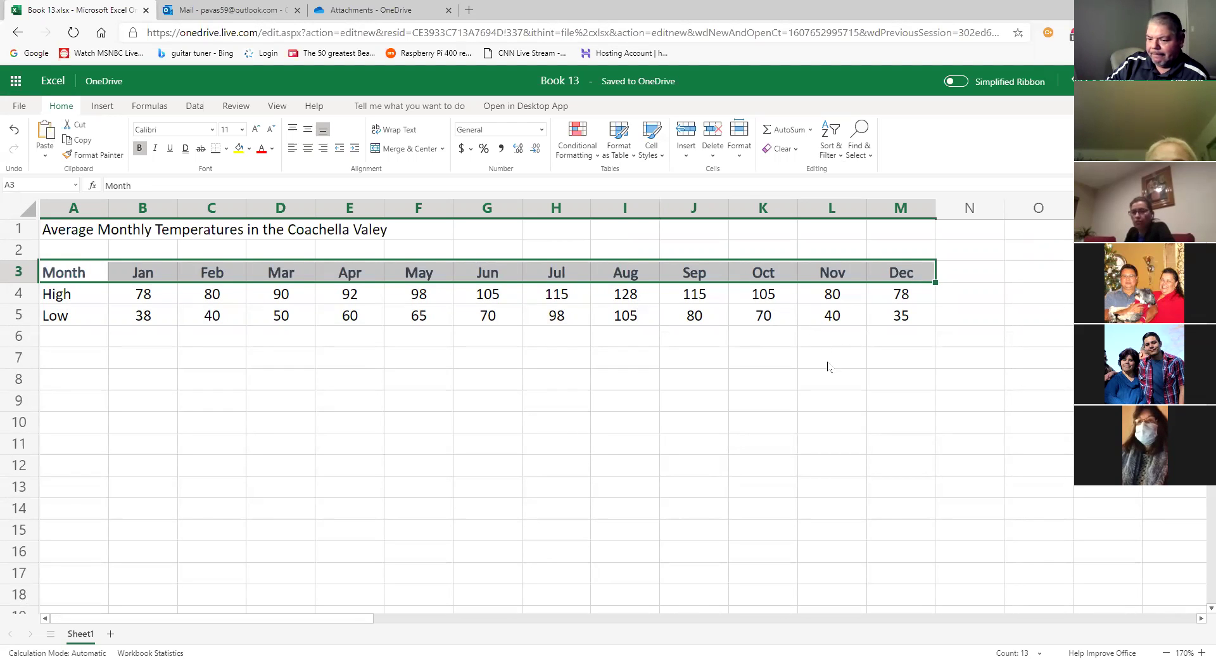
Try the Heading 4 cell style on the header row A3:M3, and reapply Heading 3
{"action": "left_click", "coordinate": [662, 162]}
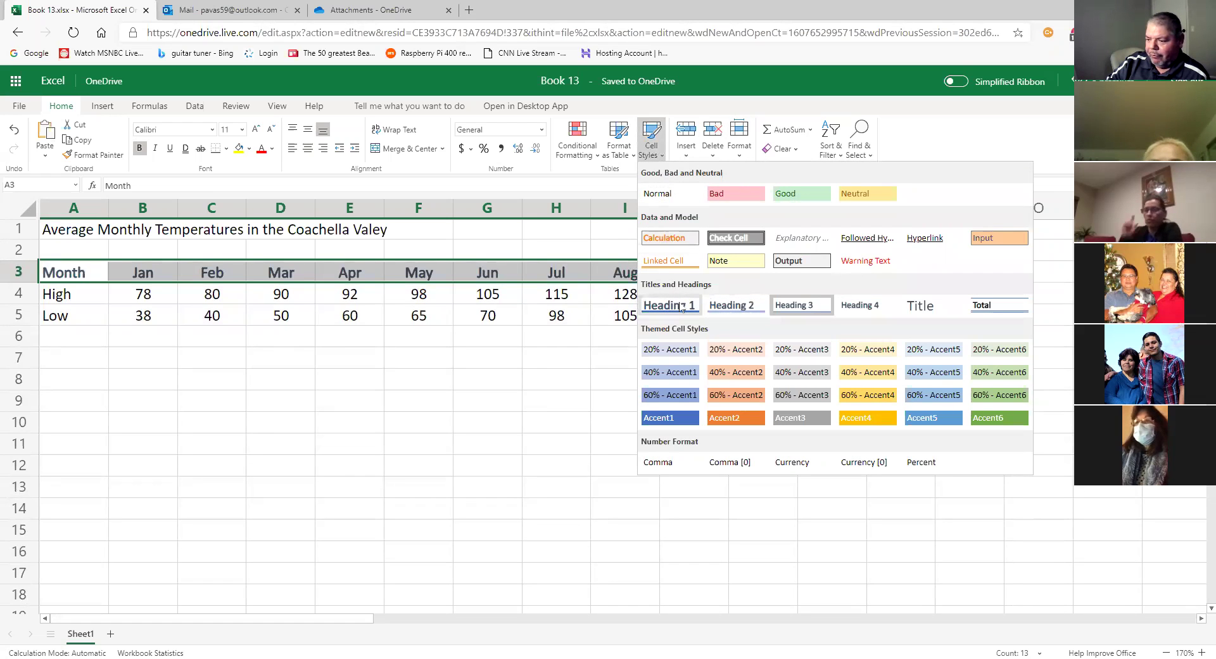
{"action": "left_click", "coordinate": [872, 306]}
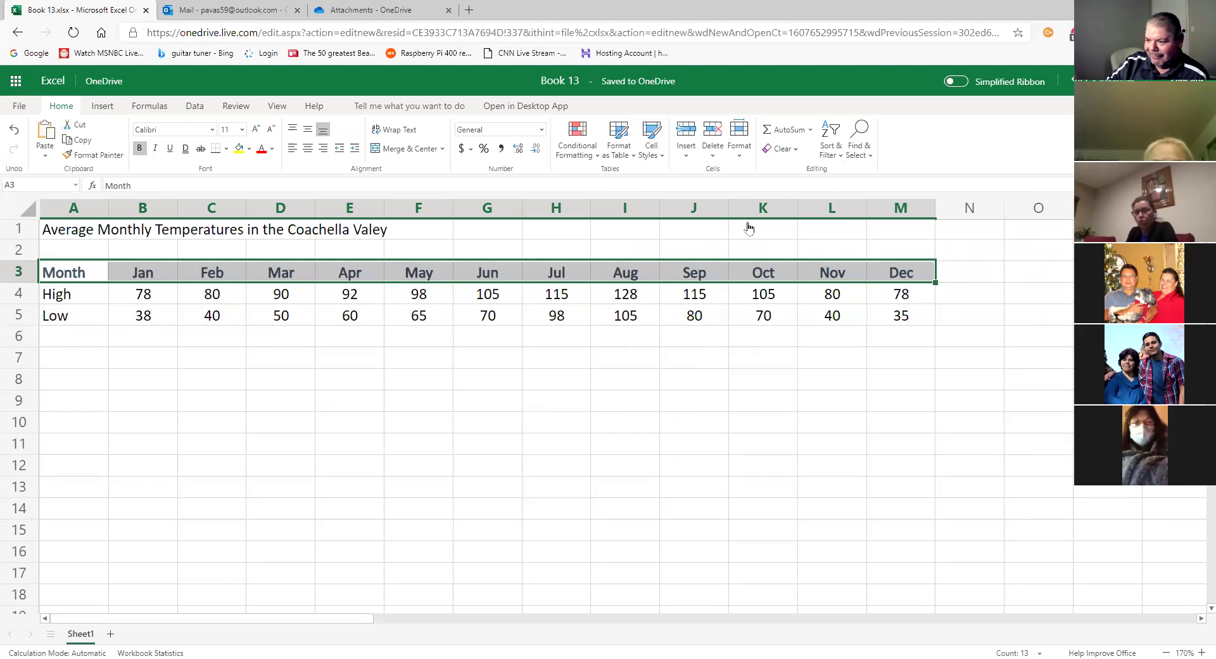
{"action": "left_click", "coordinate": [662, 156]}
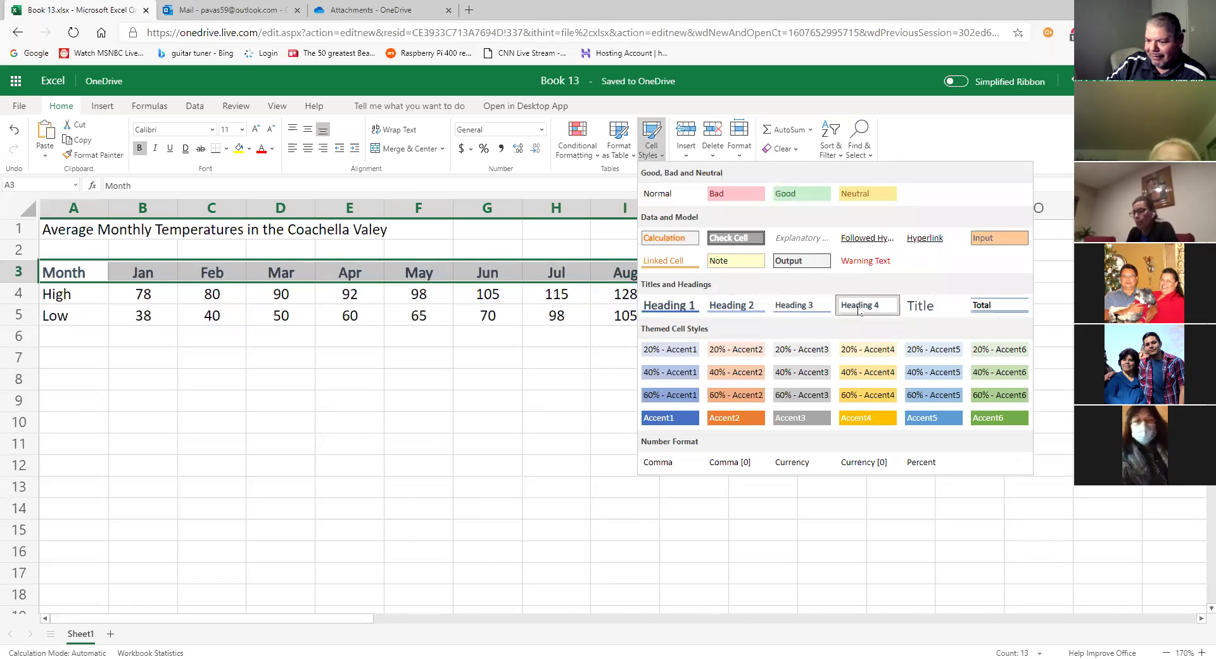
{"action": "left_click", "coordinate": [815, 310]}
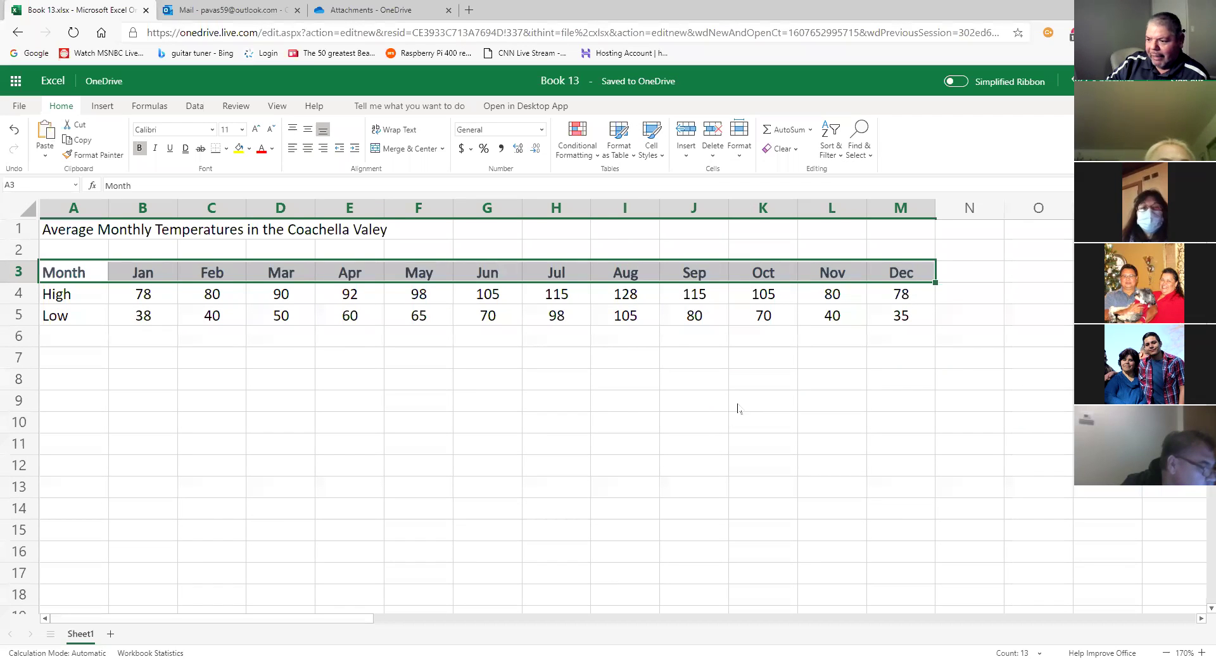
{"action": "left_click", "coordinate": [663, 358]}
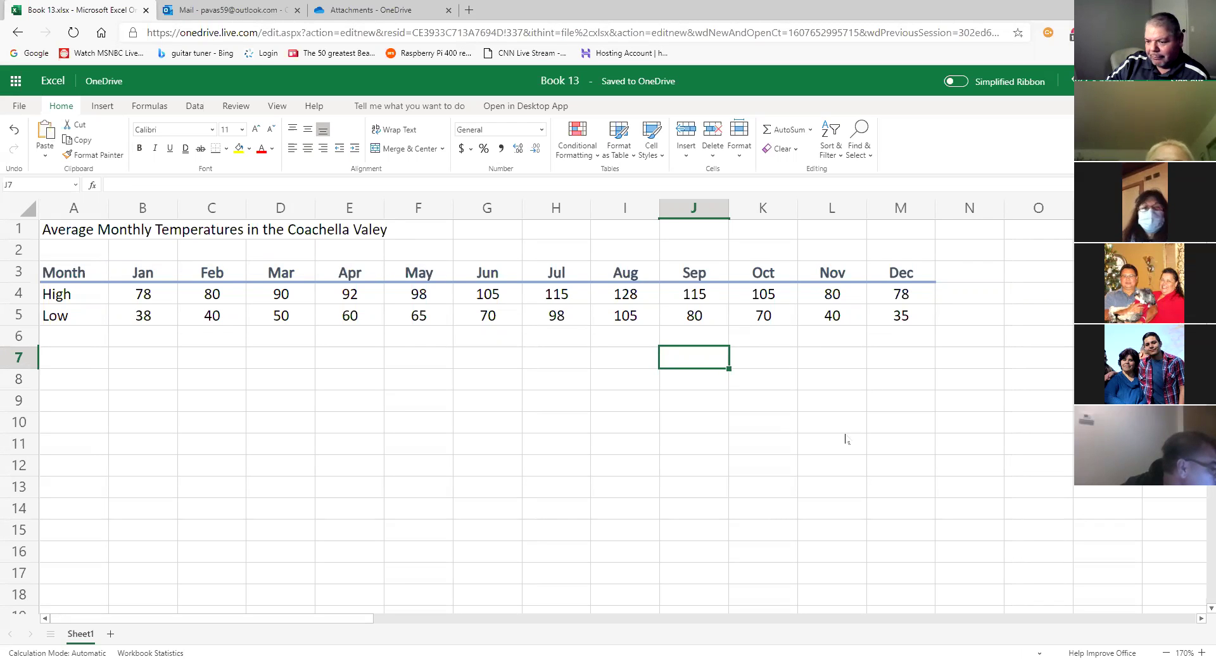
{"action": "left_click_drag", "start_coordinate": [98, 271], "coordinate": [889, 282]}
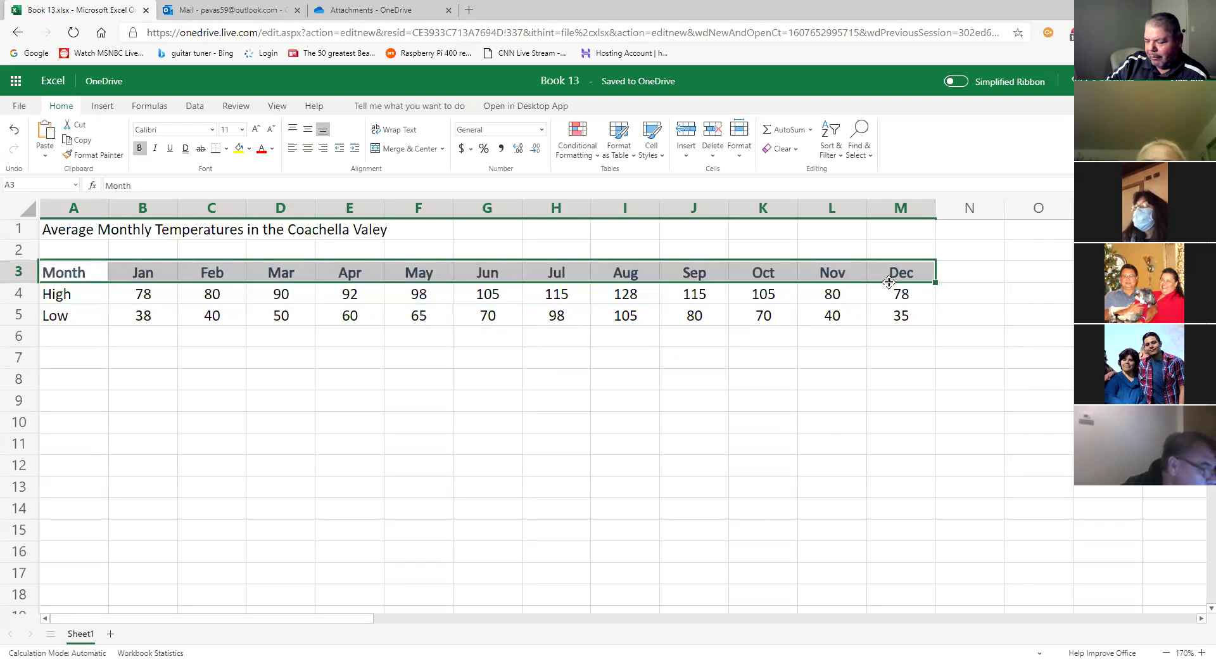
{"action": "left_click", "coordinate": [873, 356]}
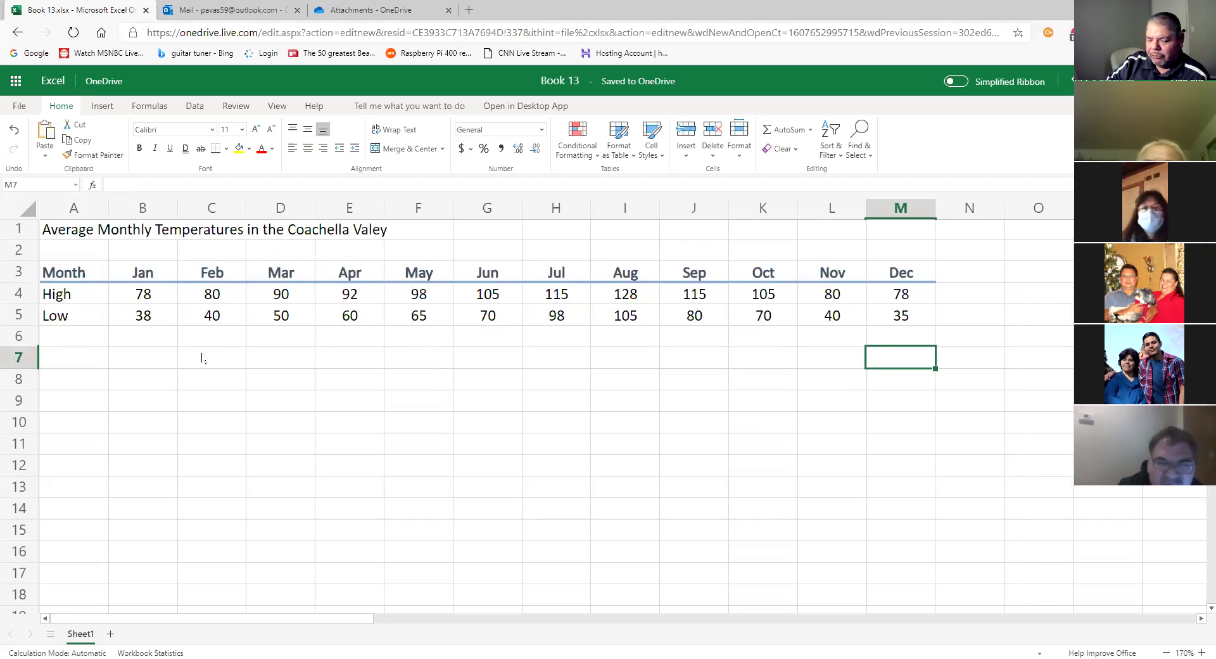
{"action": "left_click", "coordinate": [57, 295]}
{"action": "left_click_drag", "start_coordinate": [57, 305], "coordinate": [58, 315]}
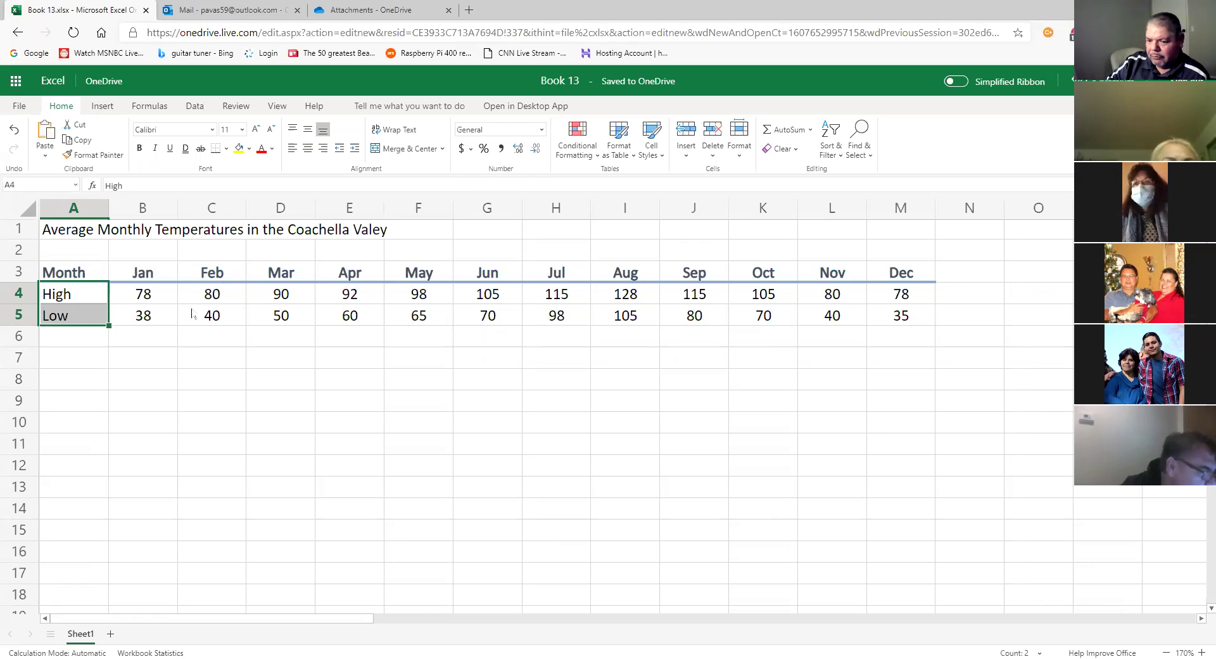
{"action": "left_click", "coordinate": [83, 297]}
{"action": "left_click", "coordinate": [74, 320]}
{"action": "left_click", "coordinate": [74, 301]}
{"action": "left_click", "coordinate": [74, 320]}
{"action": "left_click", "coordinate": [74, 303]}
{"action": "left_click", "coordinate": [76, 315]}
Bold the row labels High in A4 and Low in A5
{"action": "left_click", "coordinate": [77, 302]}
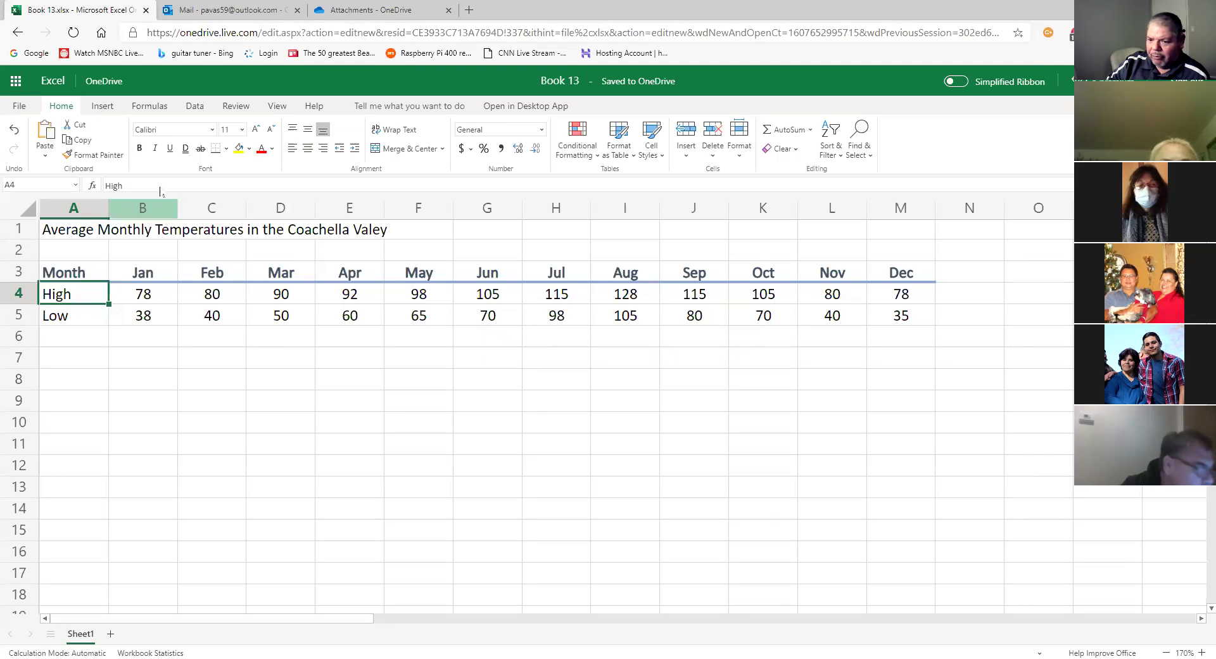
{"action": "left_click", "coordinate": [140, 148]}
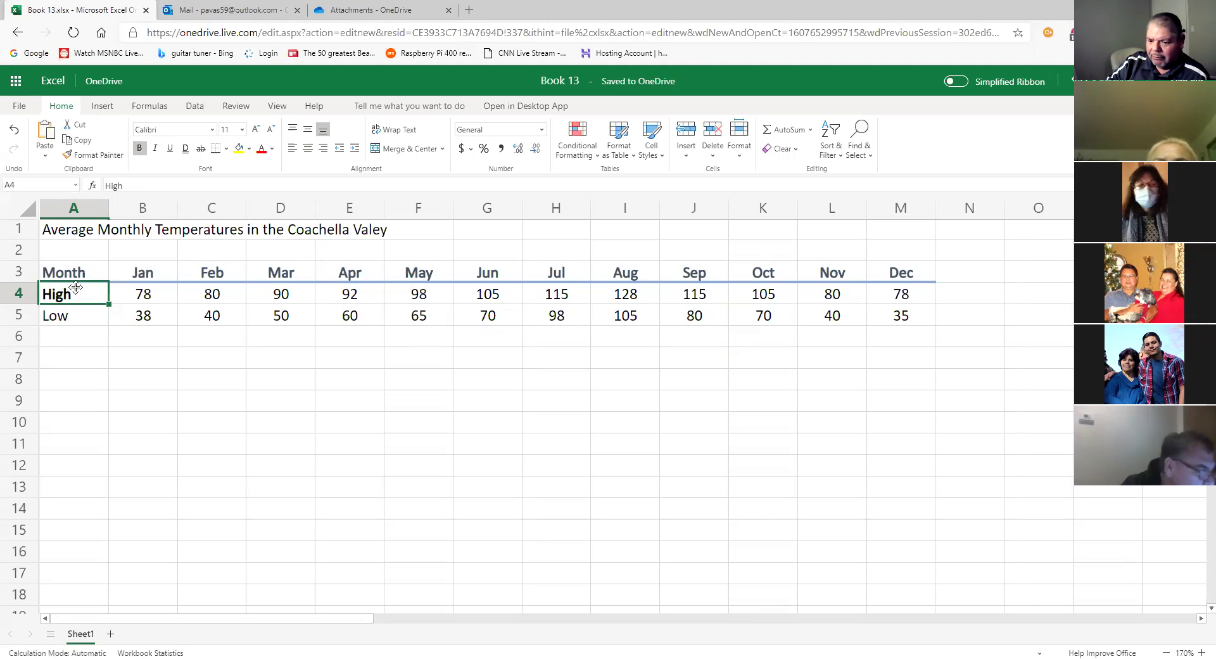
{"action": "left_click", "coordinate": [69, 318]}
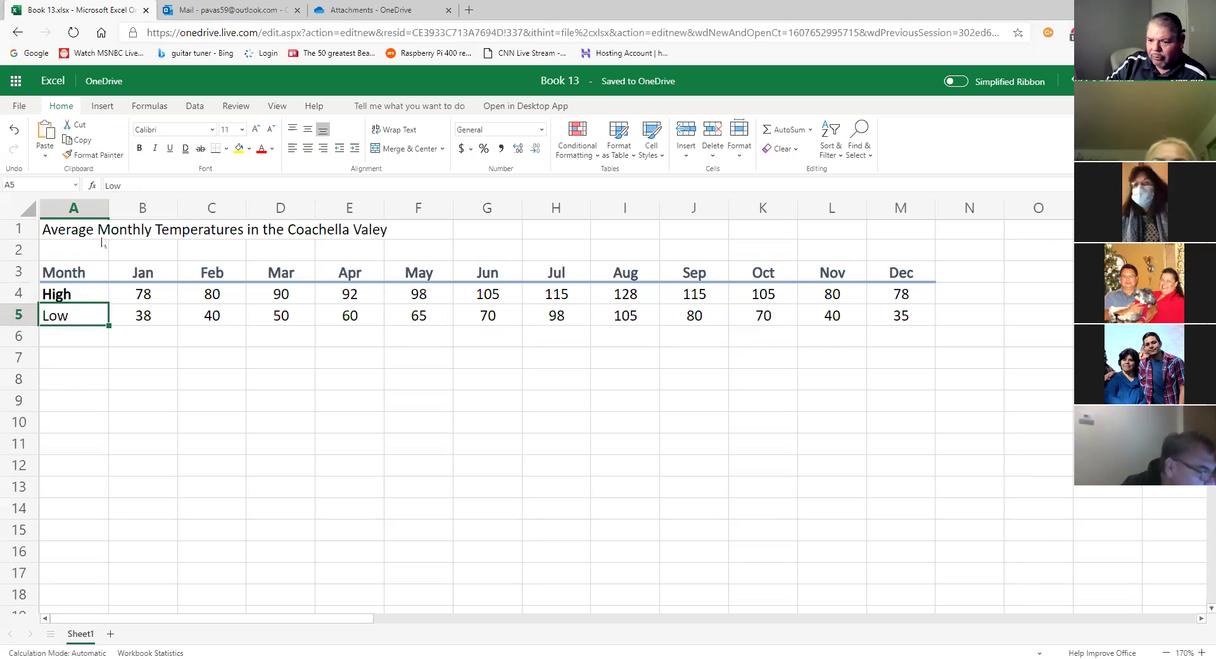
{"action": "left_click", "coordinate": [140, 147]}
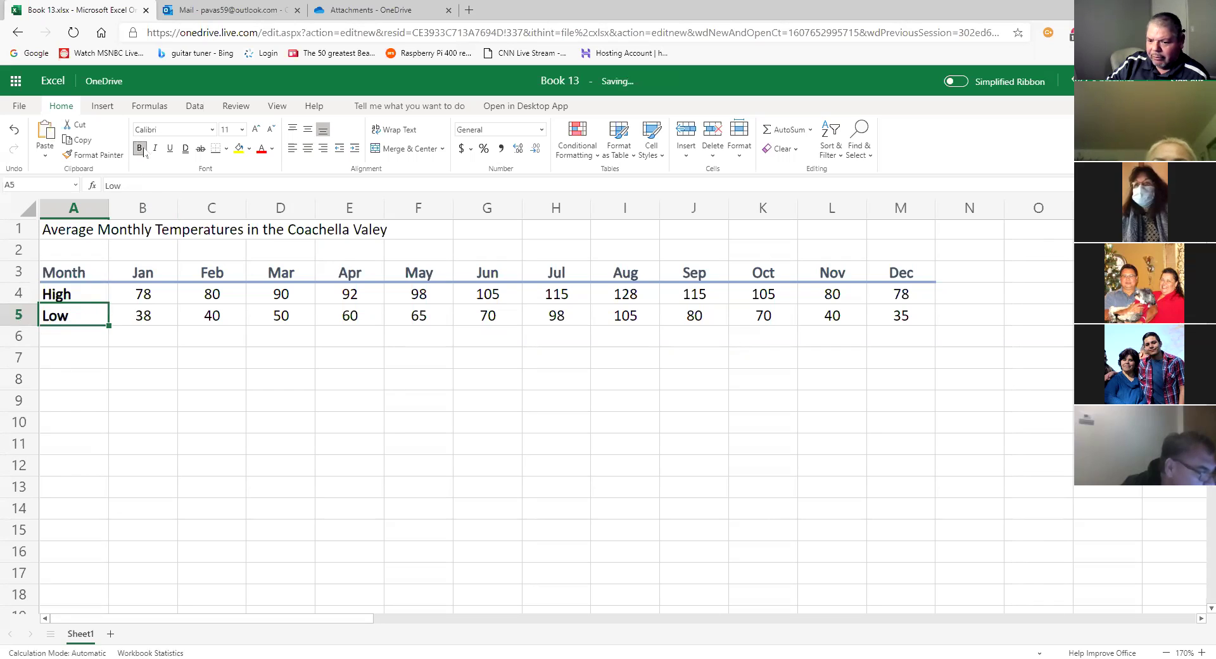
{"action": "left_click", "coordinate": [82, 296]}
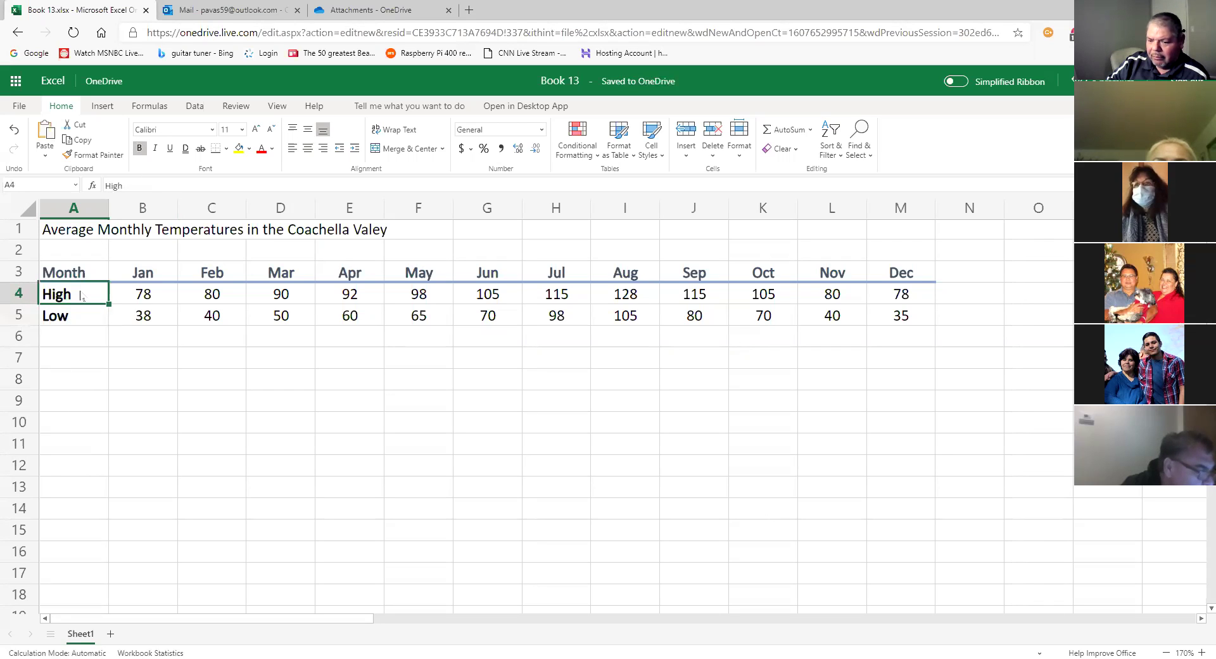
{"action": "left_click", "coordinate": [581, 403]}
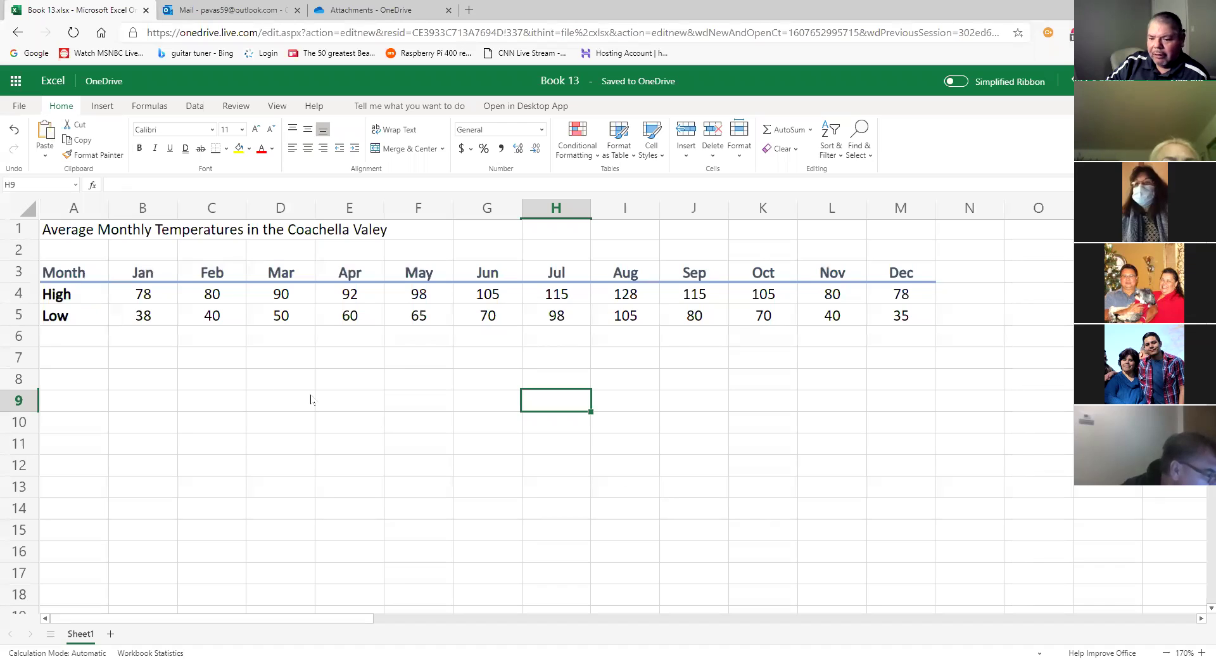
Color the High label in A4 red and the Low label in A5 blue
{"action": "left_click", "coordinate": [68, 303]}
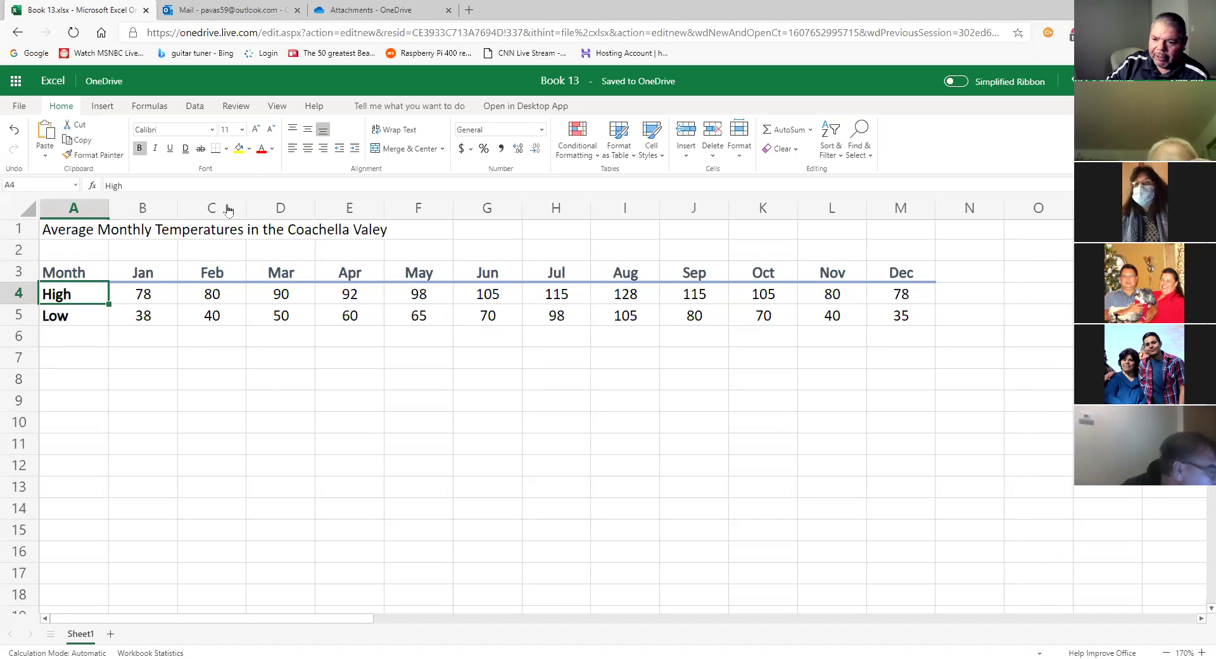
{"action": "left_click", "coordinate": [261, 148]}
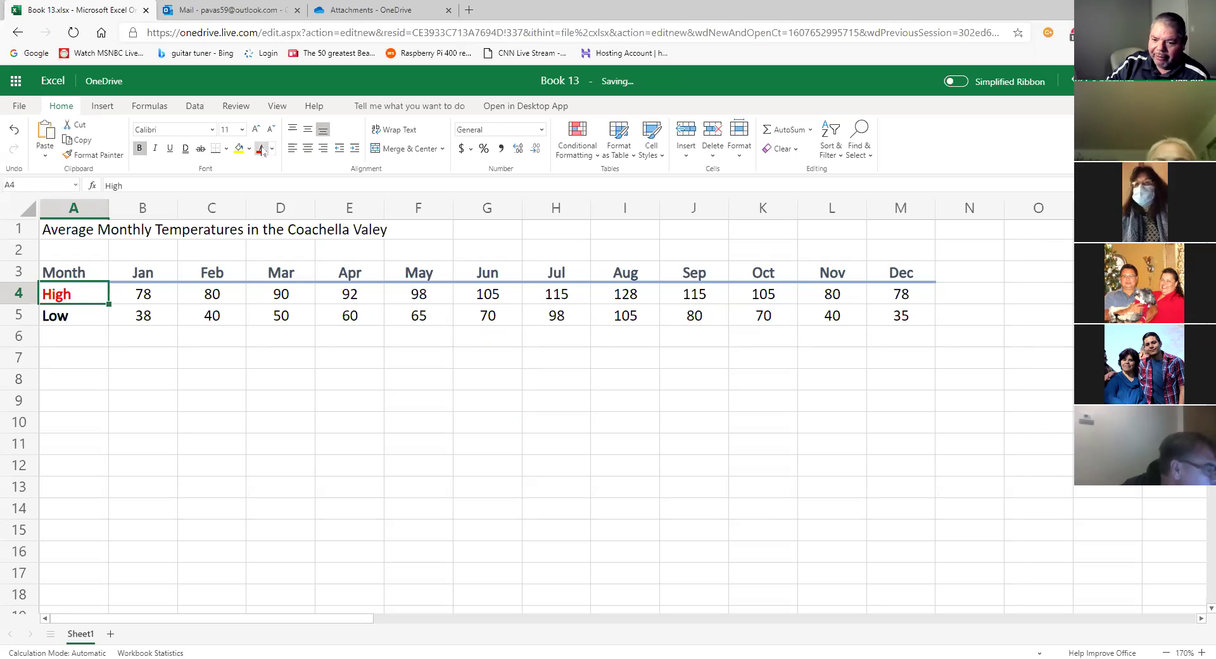
{"action": "left_click", "coordinate": [66, 321]}
{"action": "left_click", "coordinate": [271, 148]}
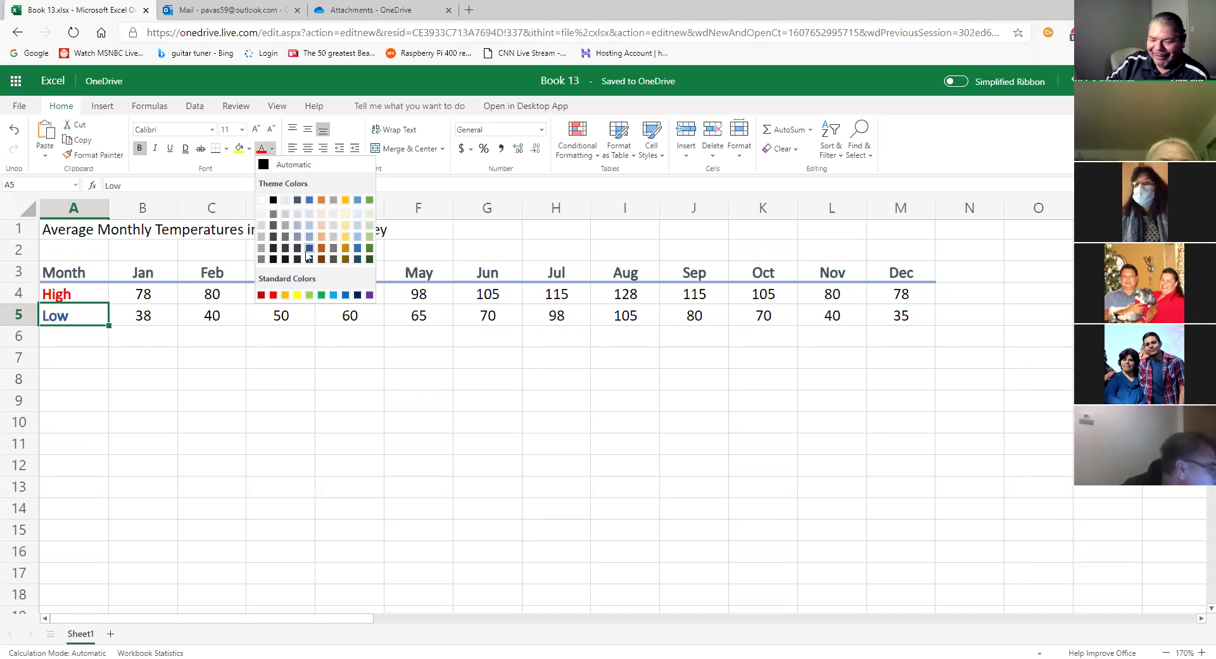
{"action": "left_click", "coordinate": [357, 248]}
{"action": "left_click", "coordinate": [299, 356]}
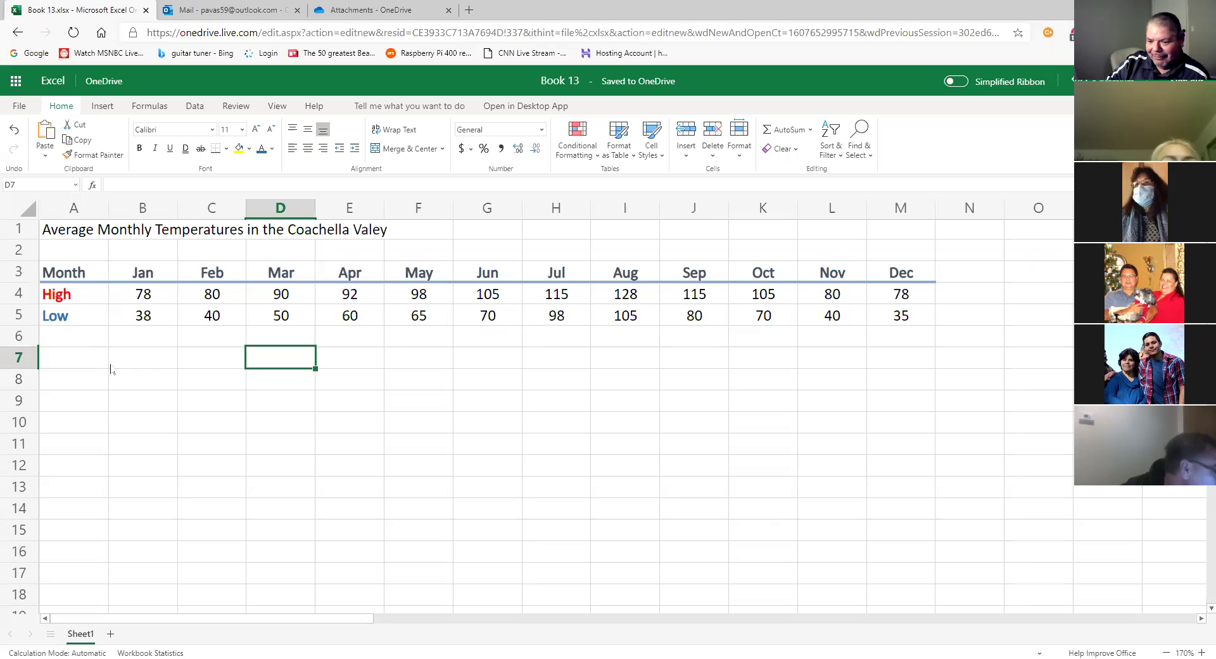
{"action": "left_click", "coordinate": [58, 311]}
{"action": "left_click", "coordinate": [56, 298]}
{"action": "left_click", "coordinate": [57, 307]}
{"action": "left_click", "coordinate": [57, 302]}
{"action": "left_click", "coordinate": [61, 317]}
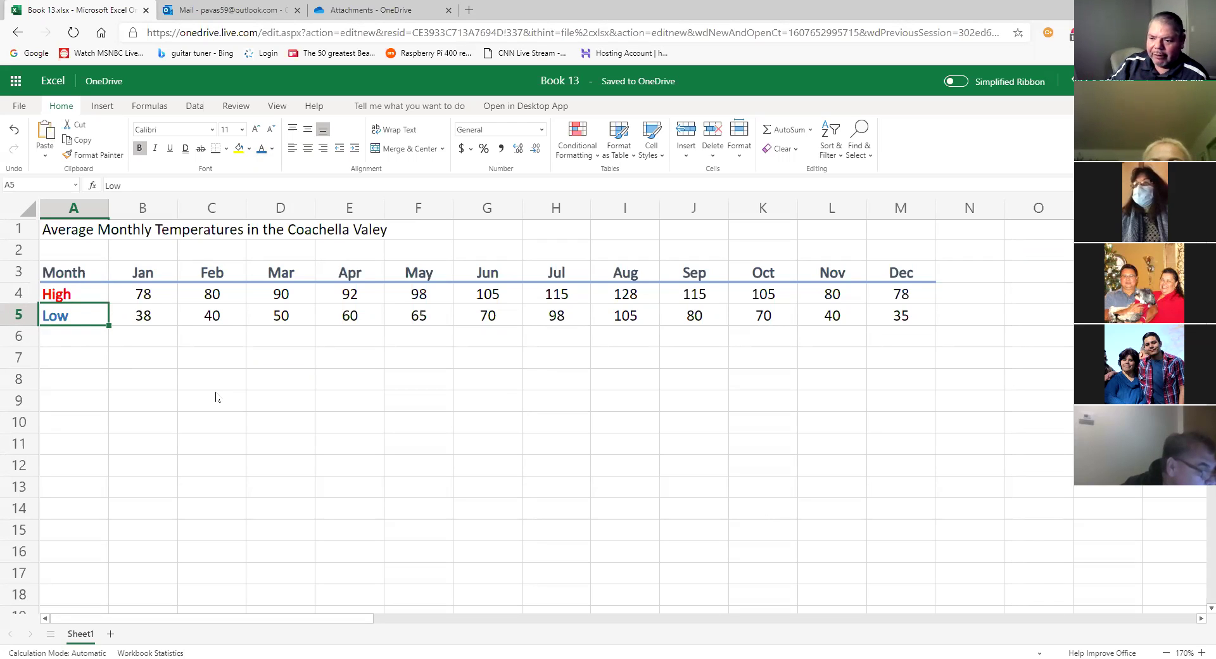
Merge and center the worksheet title across A1:M1 and apply the Title cell style to it
{"action": "left_click", "coordinate": [66, 235]}
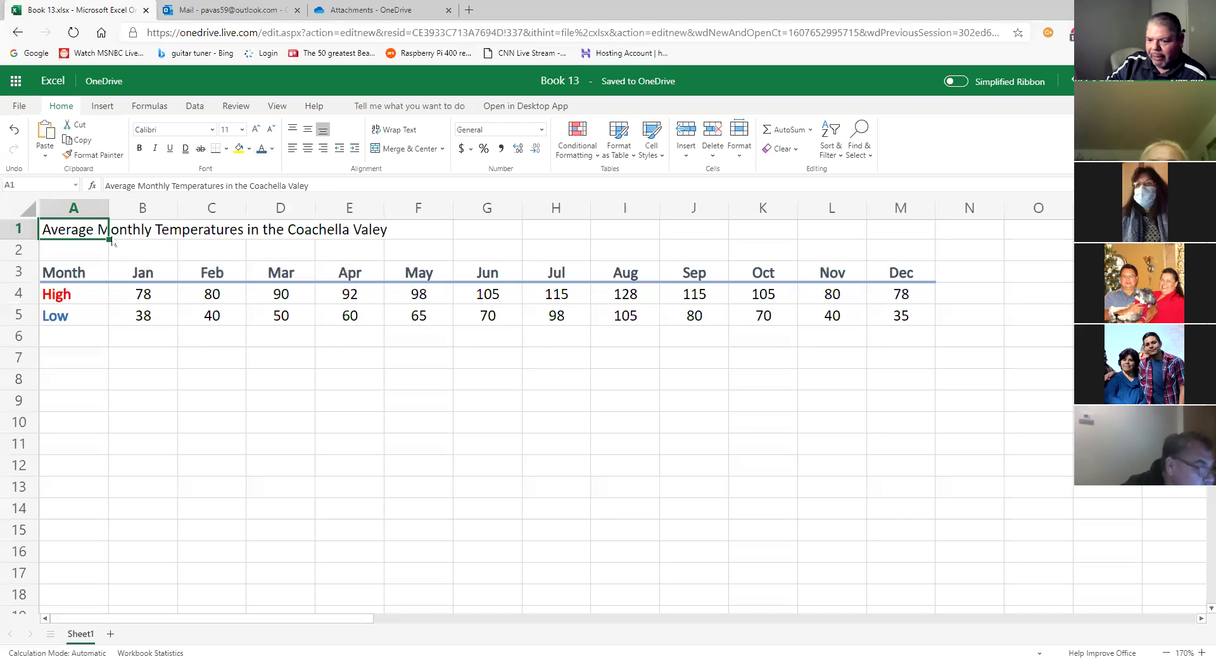
{"action": "mouse_move", "coordinate": [99, 229]}
{"action": "left_mouse_down"}
{"action": "mouse_move", "coordinate": [408, 245]}
{"action": "mouse_move", "coordinate": [898, 247]}
{"action": "mouse_move", "coordinate": [907, 234]}
{"action": "left_mouse_up"}
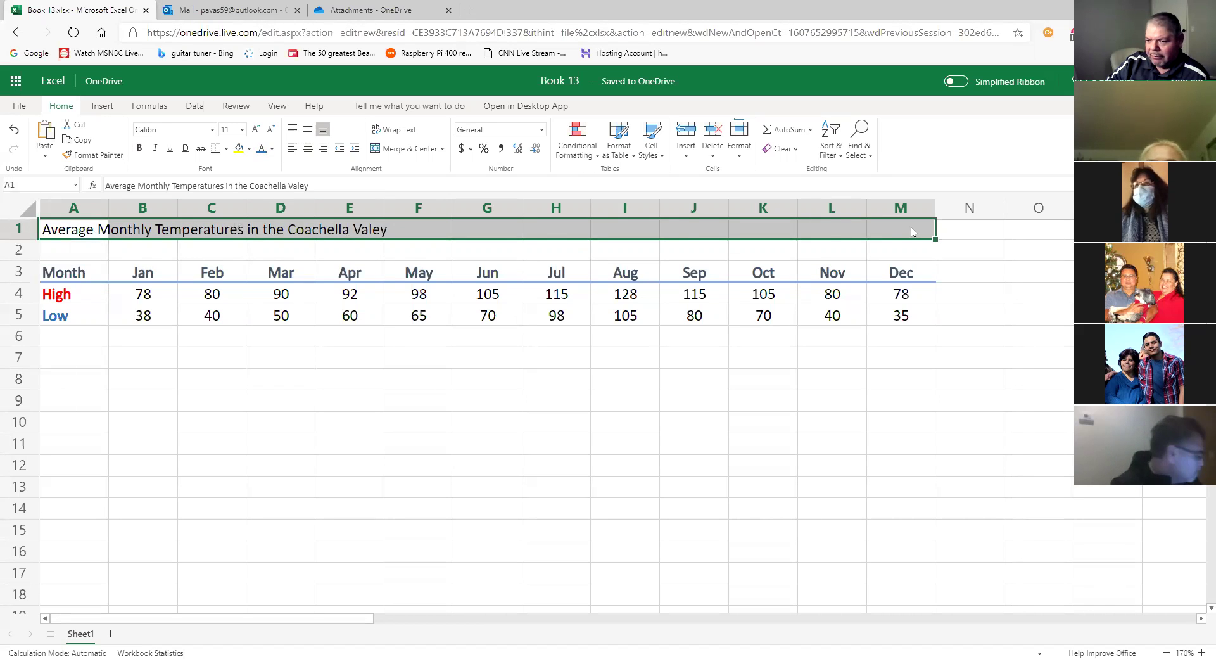
{"action": "left_click", "coordinate": [408, 149]}
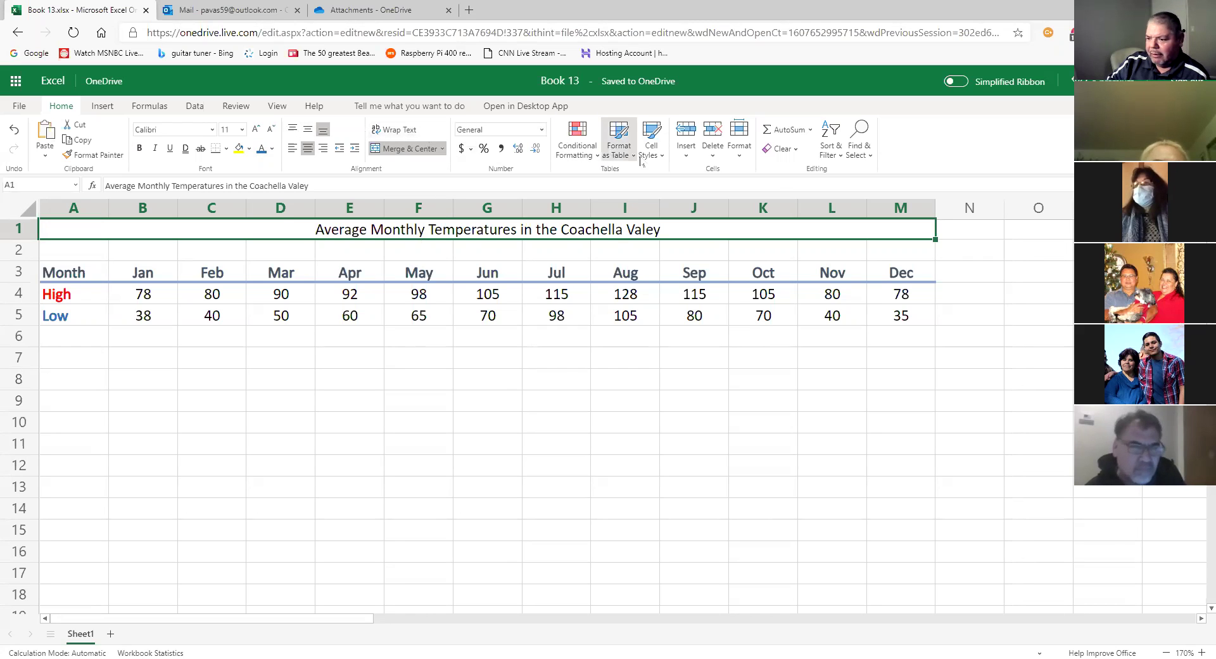
{"action": "left_click", "coordinate": [652, 147]}
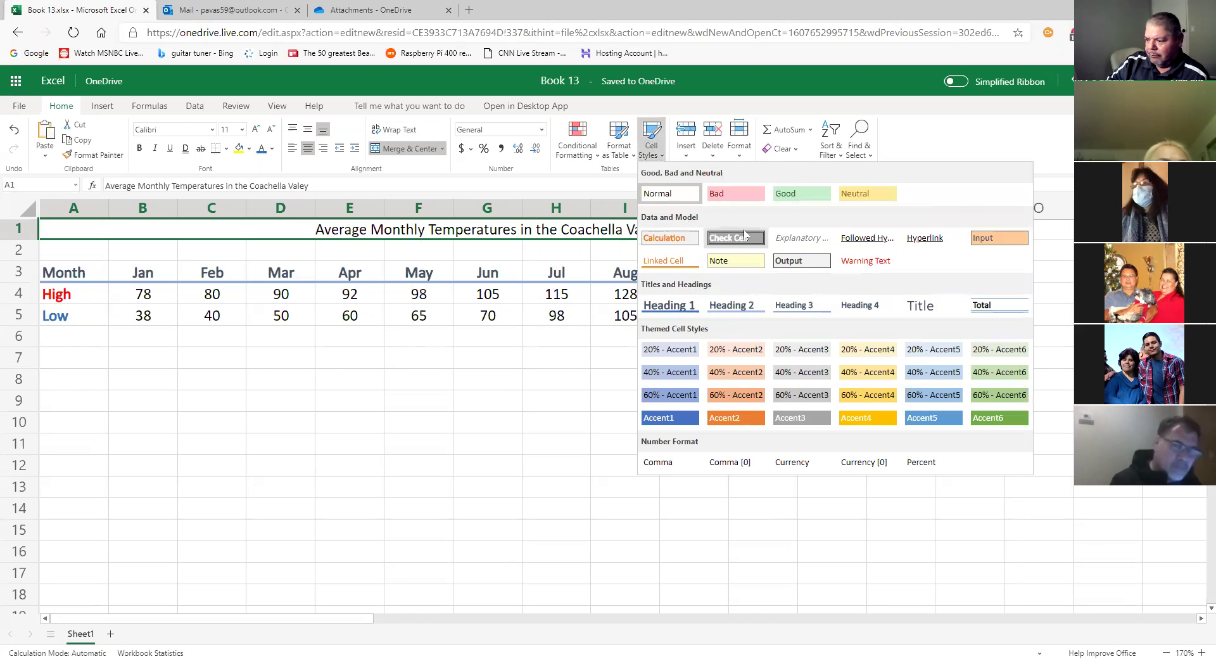
{"action": "left_click", "coordinate": [921, 307]}
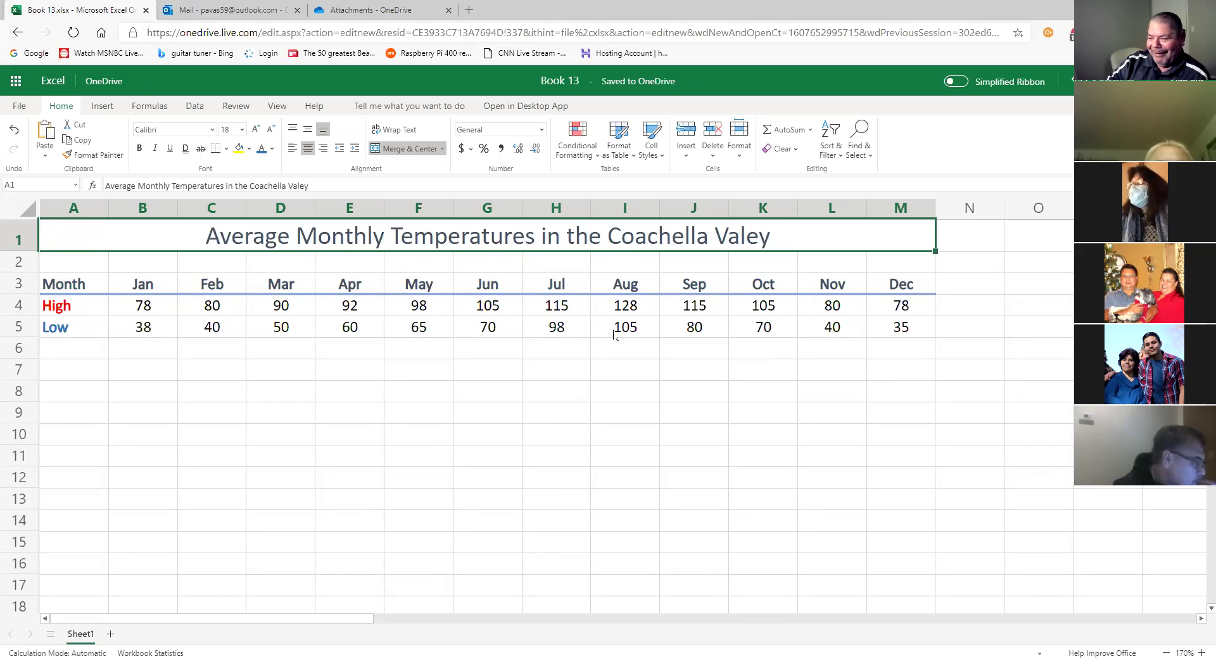
{"action": "left_click", "coordinate": [695, 421]}
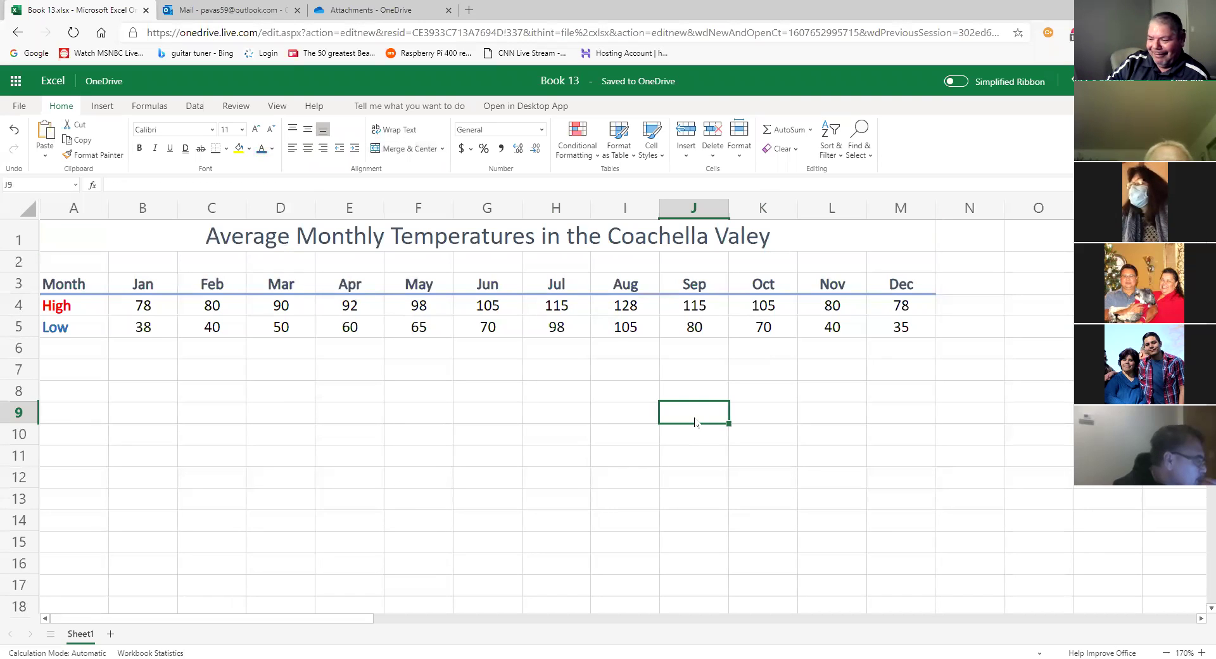
Review the merged title in A1:M1 and the cell style applied to it
{"action": "left_click", "coordinate": [260, 243]}
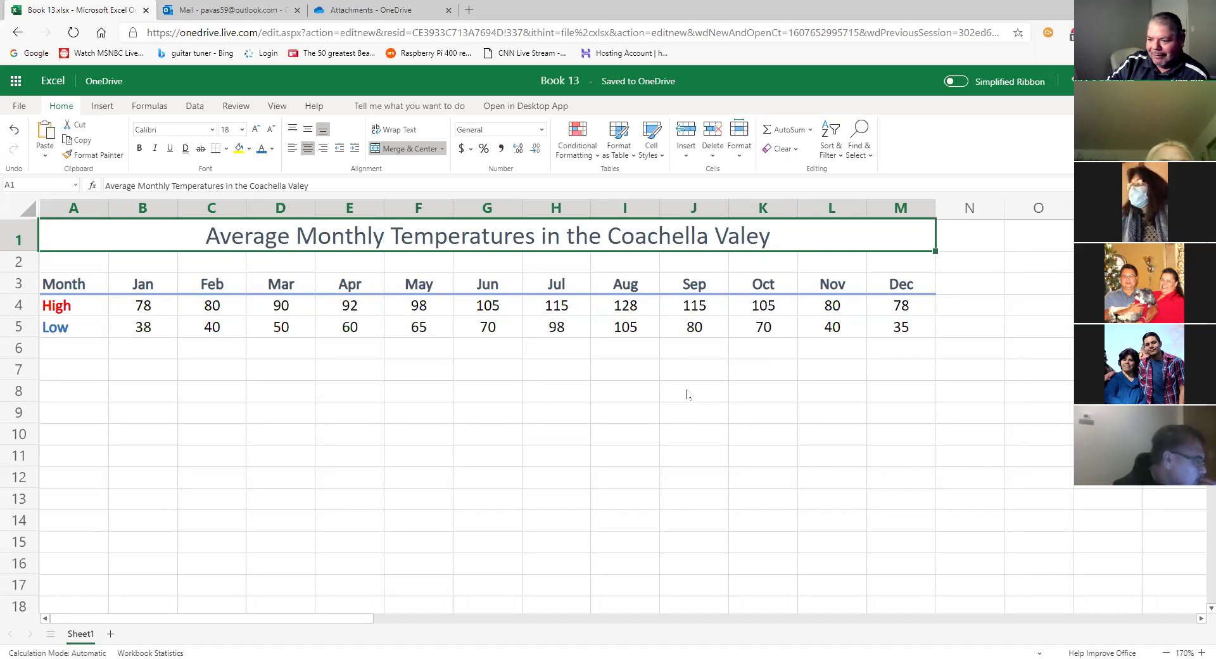
{"action": "left_click", "coordinate": [669, 391]}
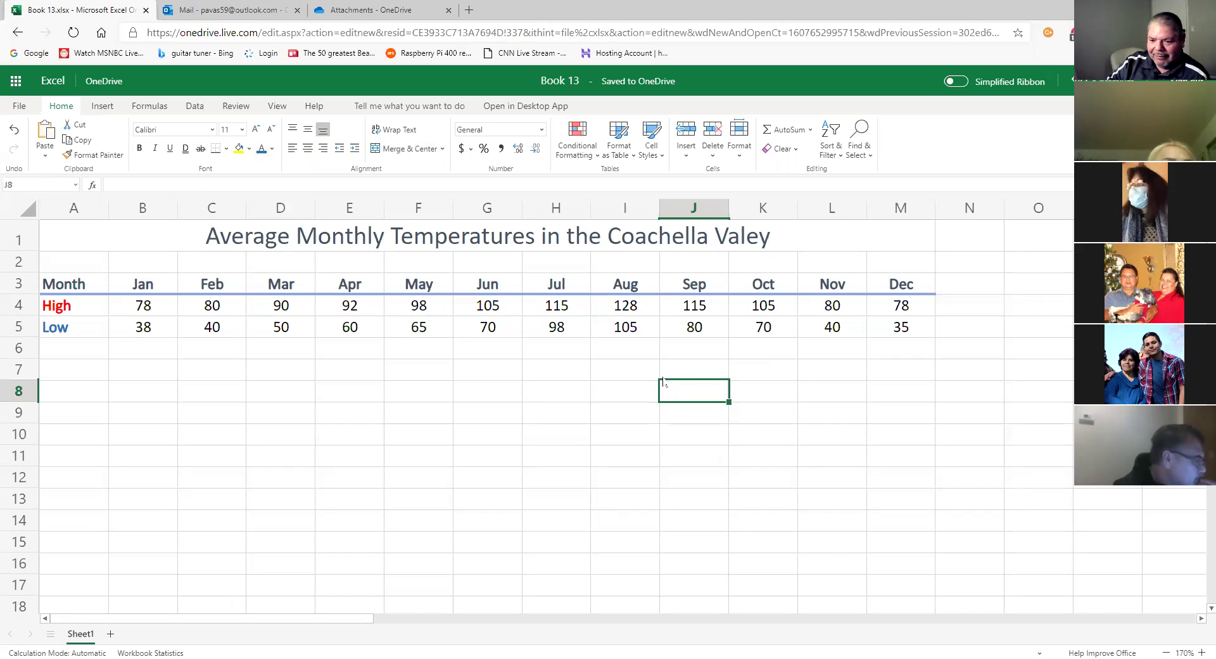
{"action": "left_click", "coordinate": [651, 377]}
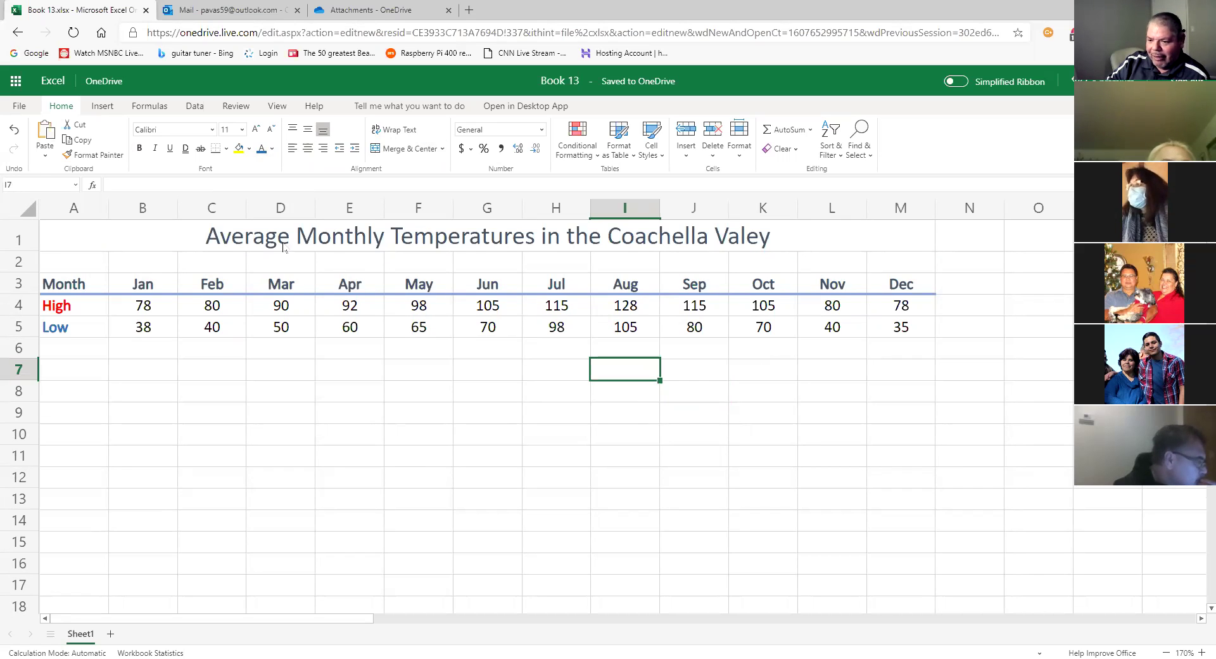
{"action": "left_click", "coordinate": [779, 244]}
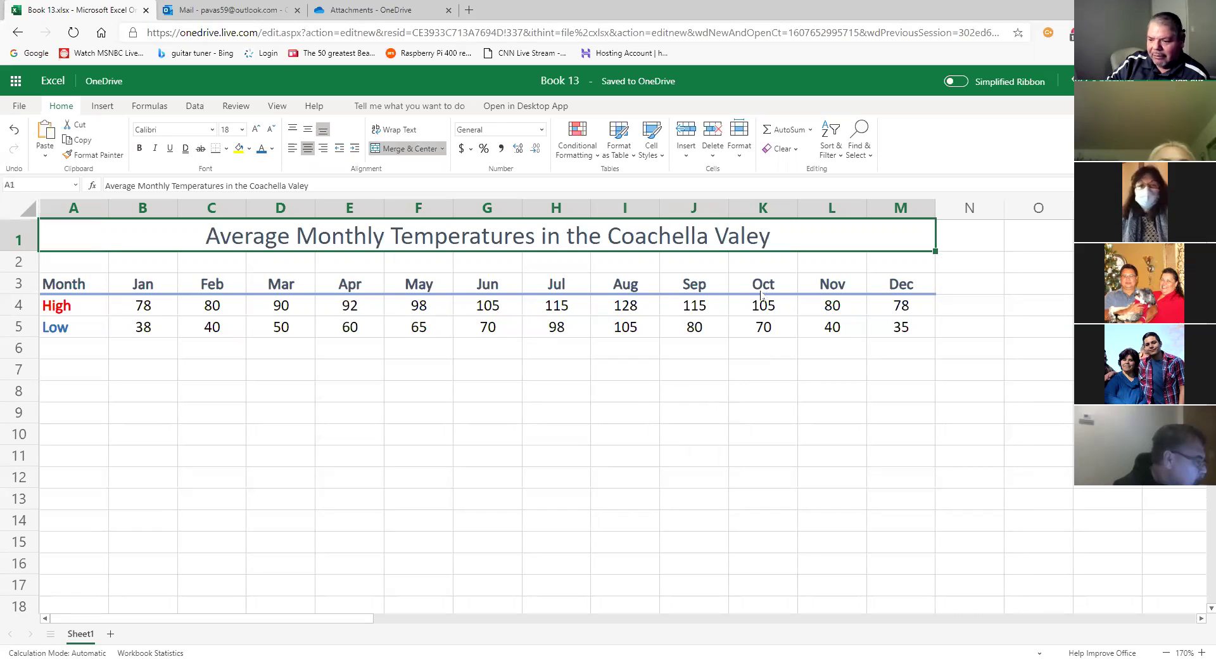
{"action": "left_click", "coordinate": [694, 352]}
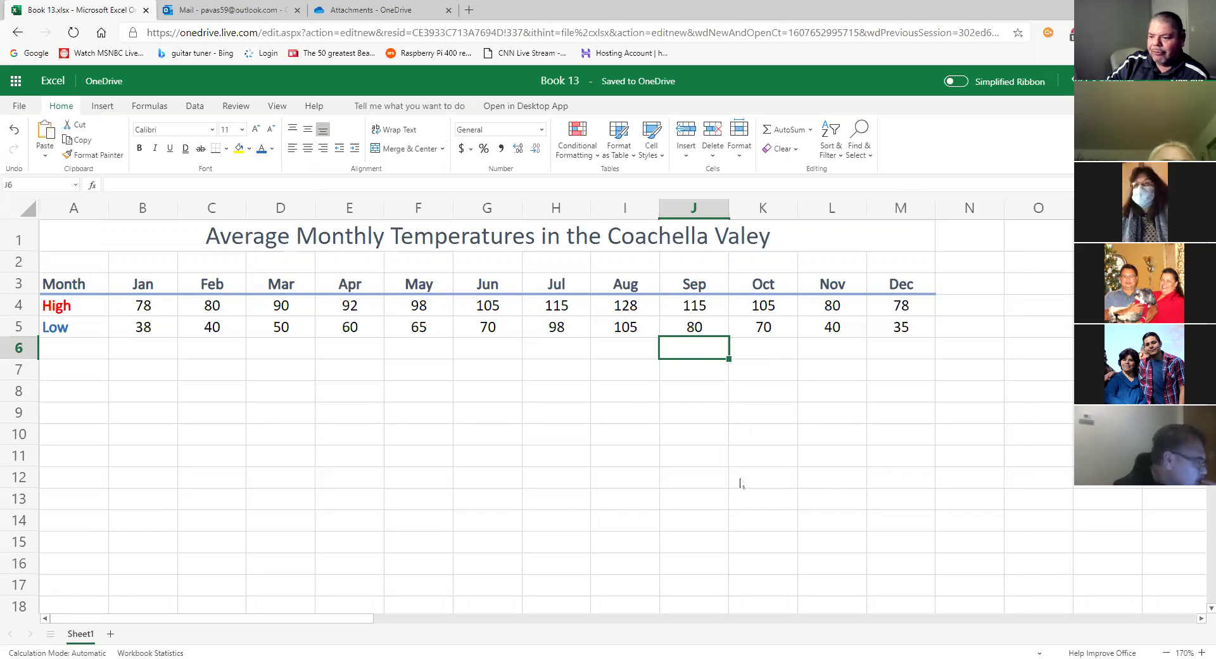
{"action": "left_click", "coordinate": [805, 523]}
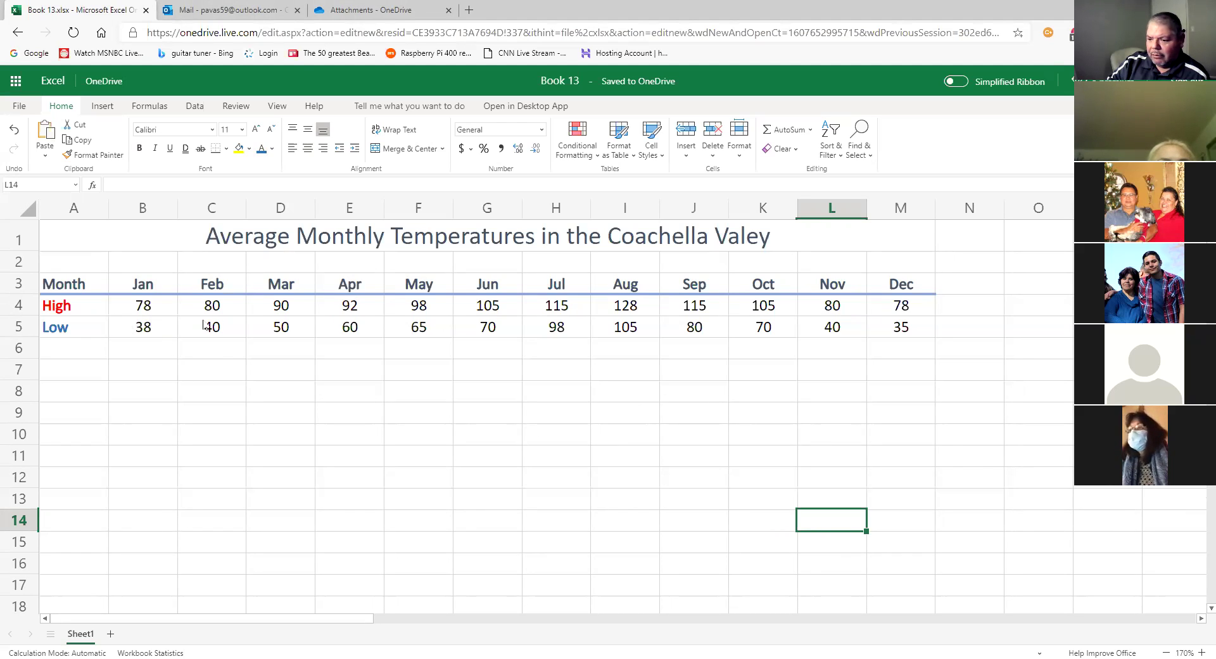
{"action": "left_click", "coordinate": [285, 233]}
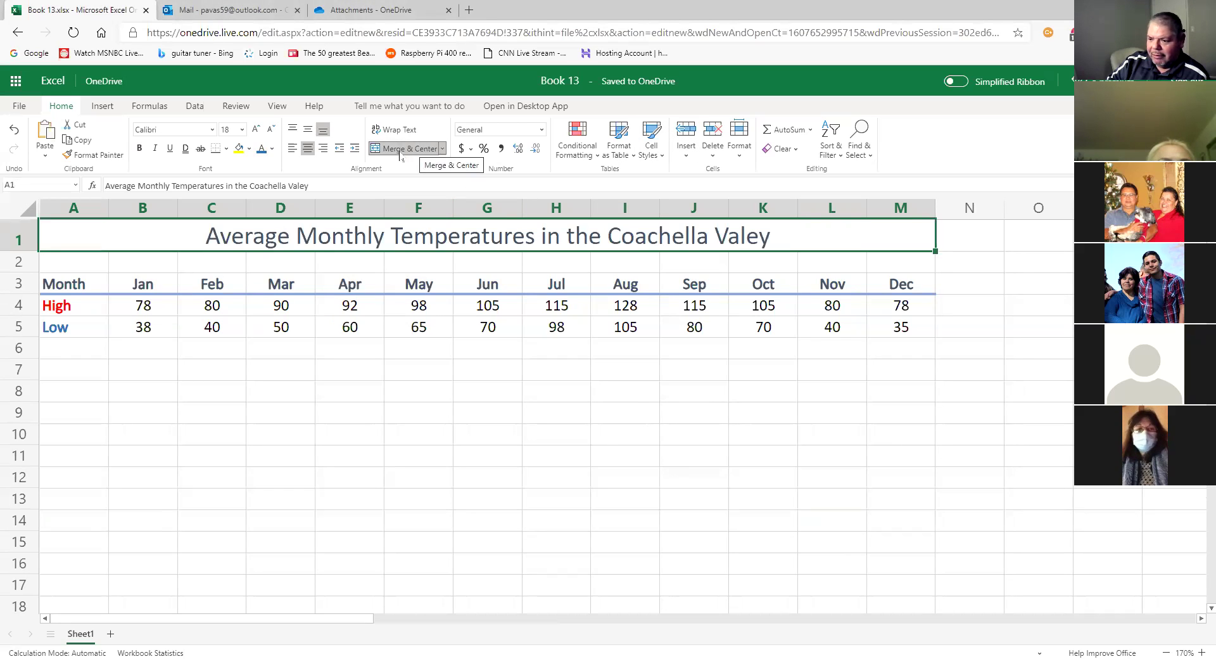
{"action": "left_click", "coordinate": [652, 150]}
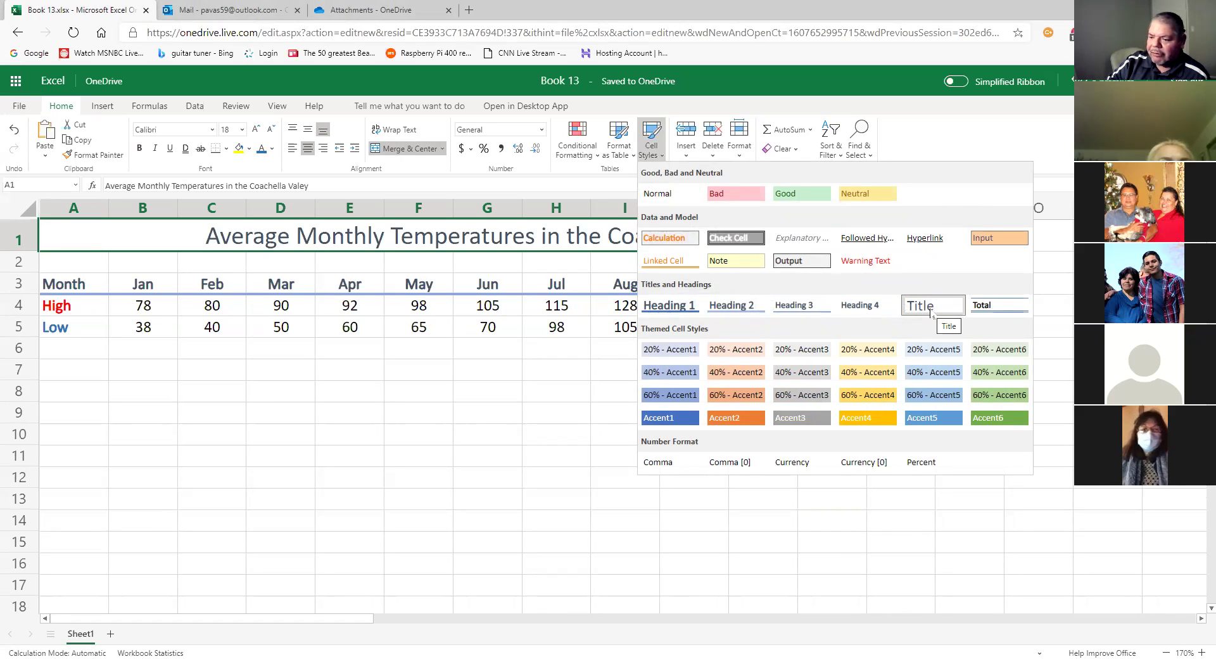
{"action": "left_click", "coordinate": [528, 526]}
{"action": "left_click", "coordinate": [527, 459]}
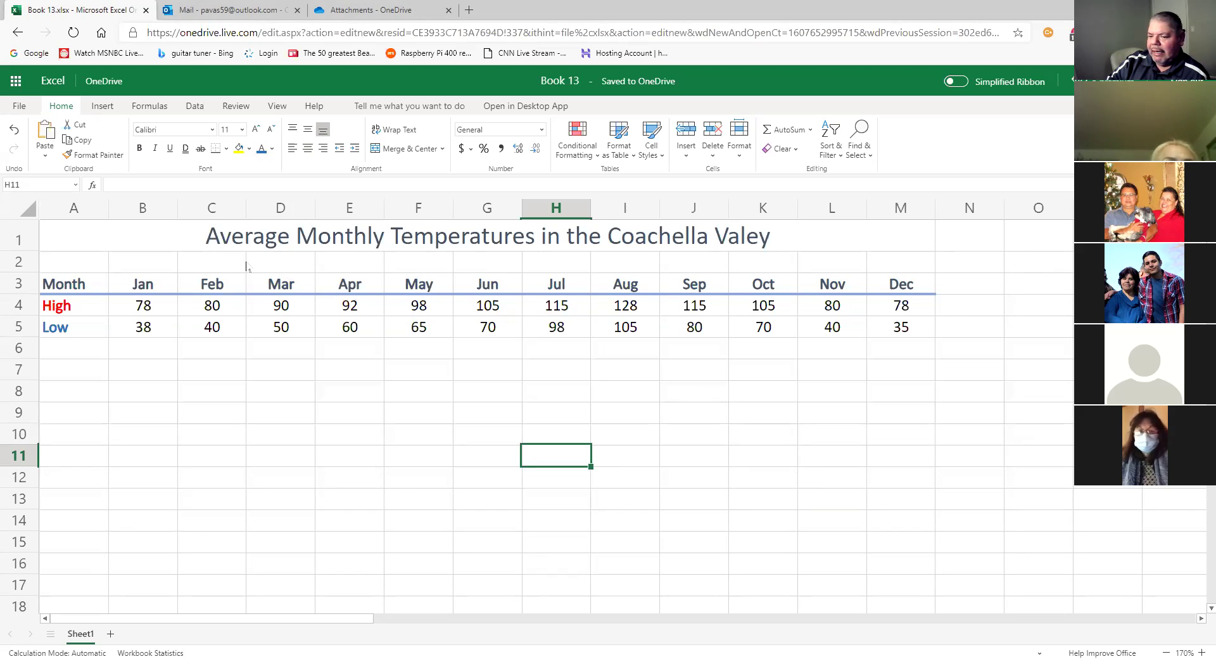
Merge and center cells A2:M2 and enter the subtitle "(In Farinheits)" there
{"action": "left_click_drag", "start_coordinate": [66, 262], "coordinate": [884, 261]}
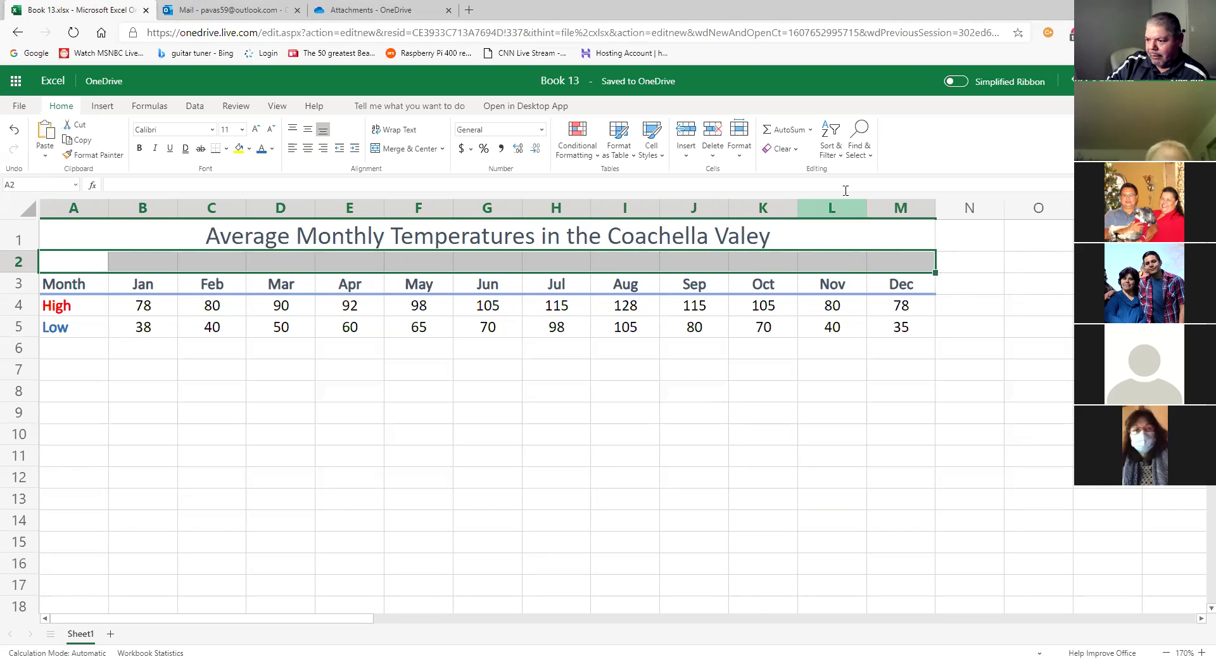
{"action": "left_click", "coordinate": [397, 149]}
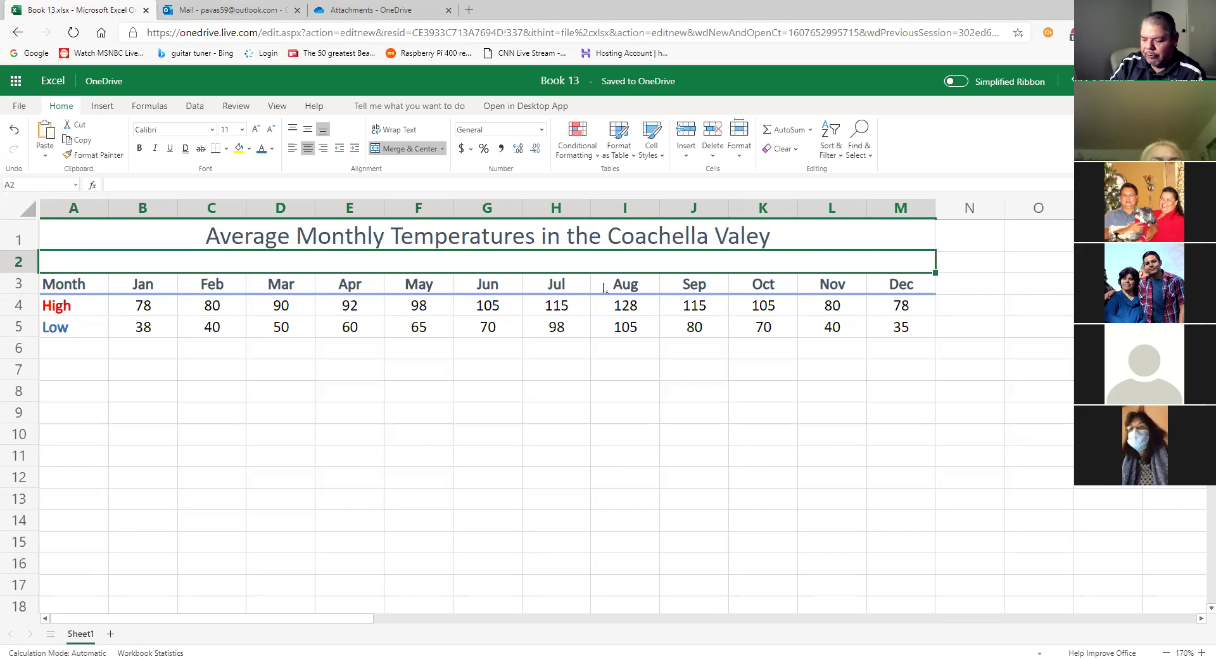
{"action": "type", "text": "("}
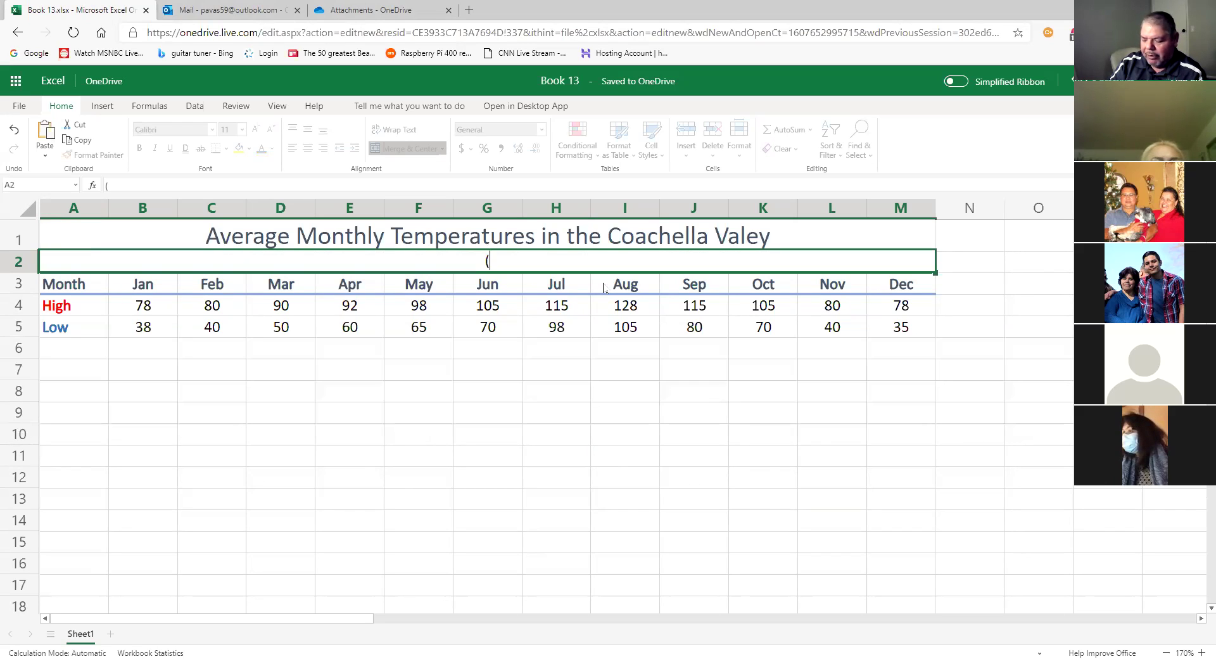
{"action": "type", "text": "In "}
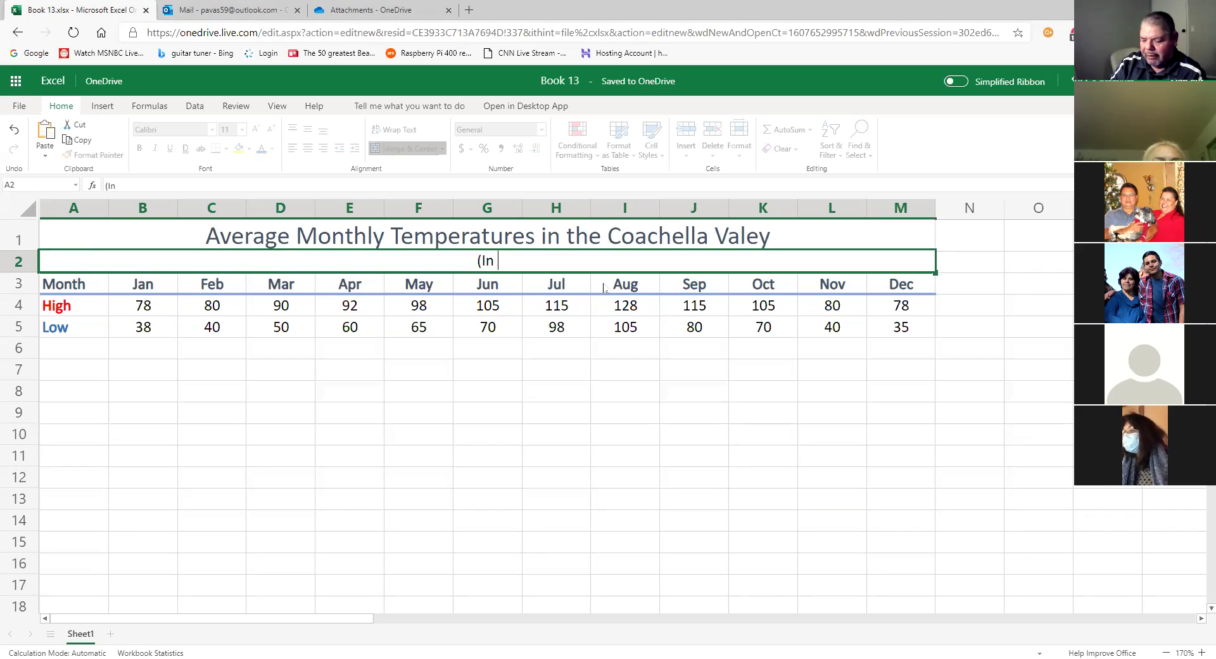
{"action": "type", "text": "Farinhei"}
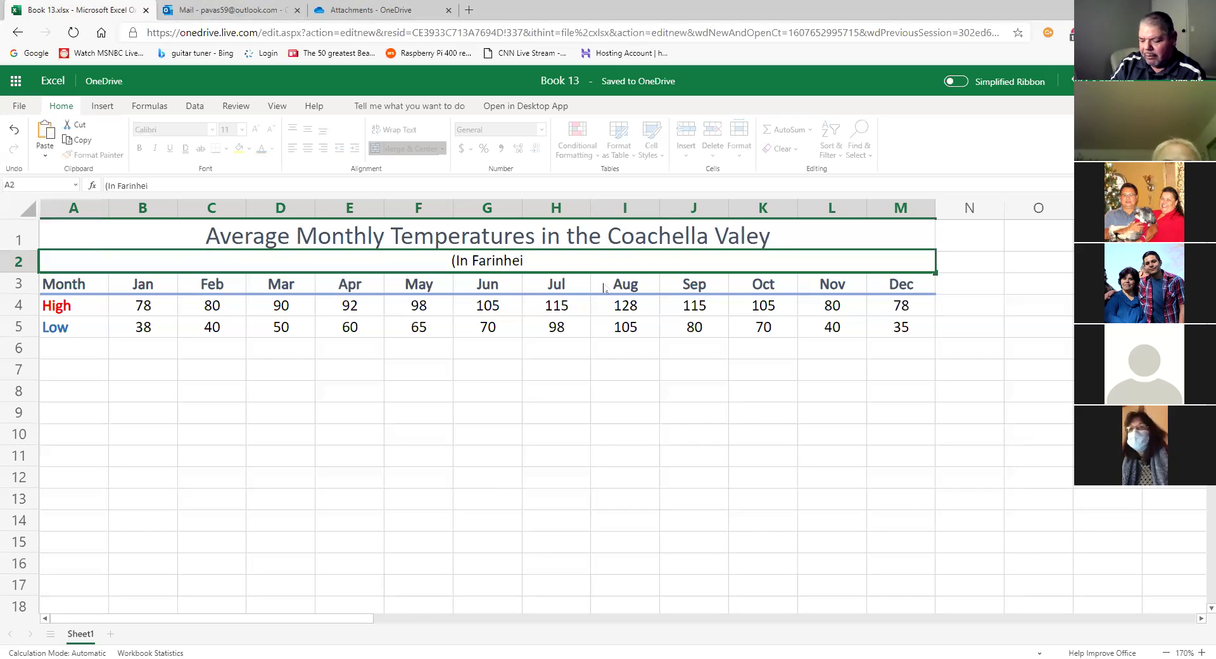
{"action": "type", "text": "ts"}
{"action": "key", "text": "BackSpace"}
{"action": "key", "text": "BackSpace"}
{"action": "key", "text": "BackSpace"}
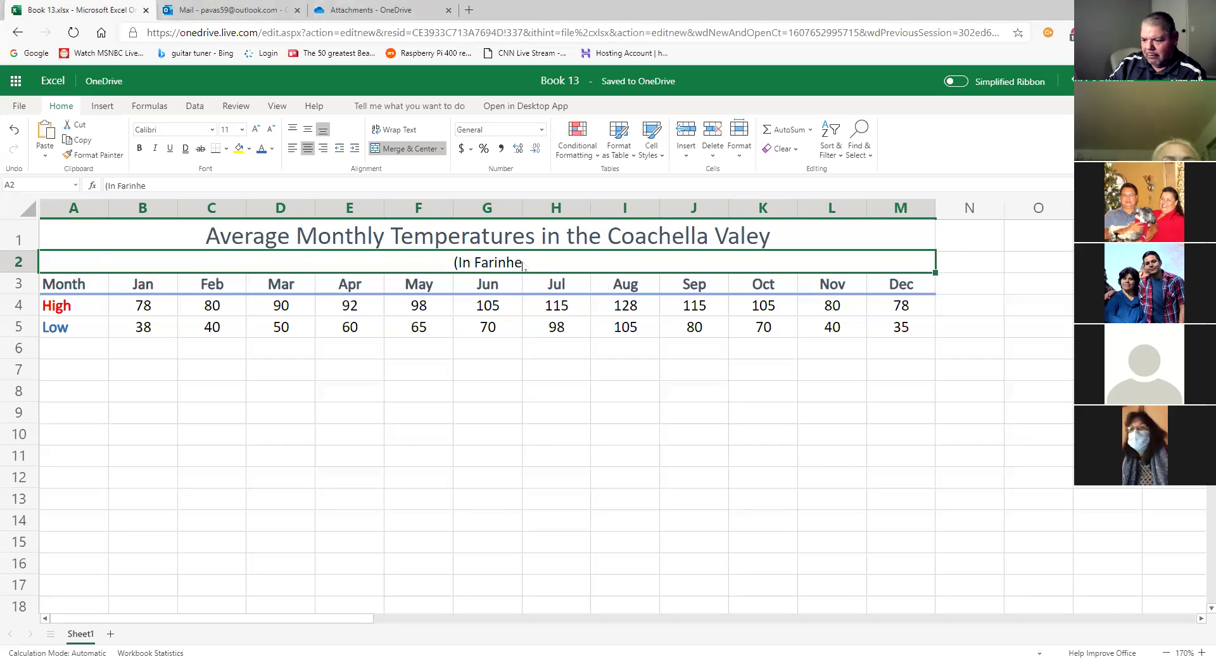
{"action": "double_click", "coordinate": [543, 260]}
{"action": "type", "text": "it)"}
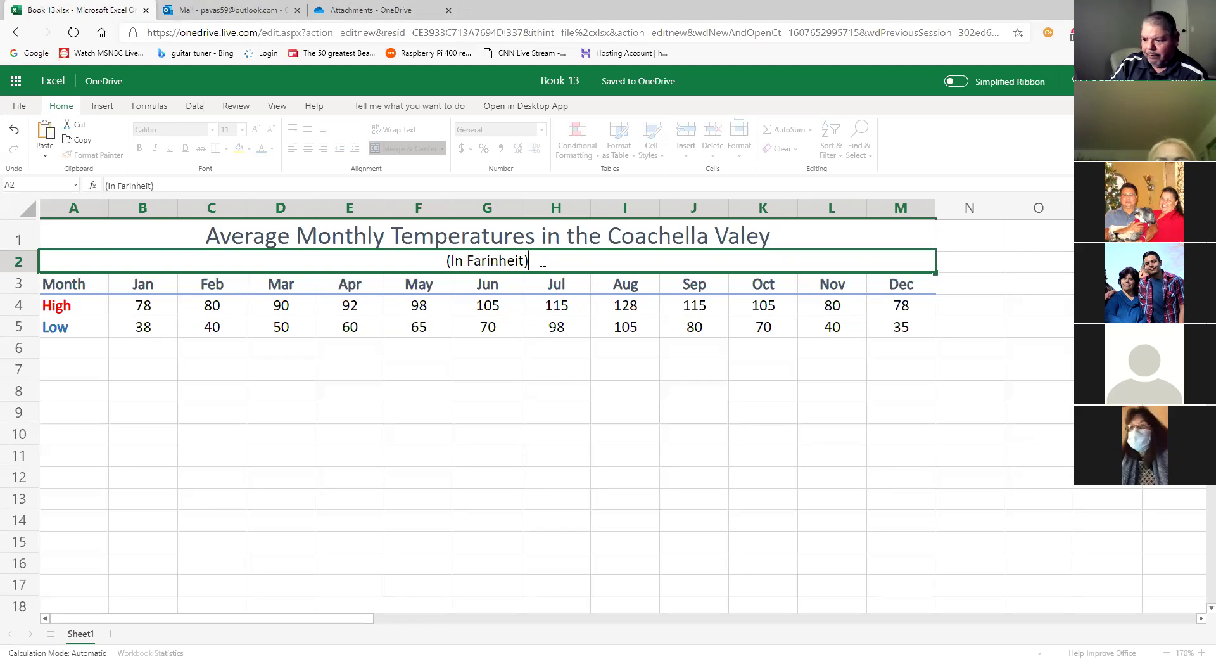
{"action": "type", "text": "s"}
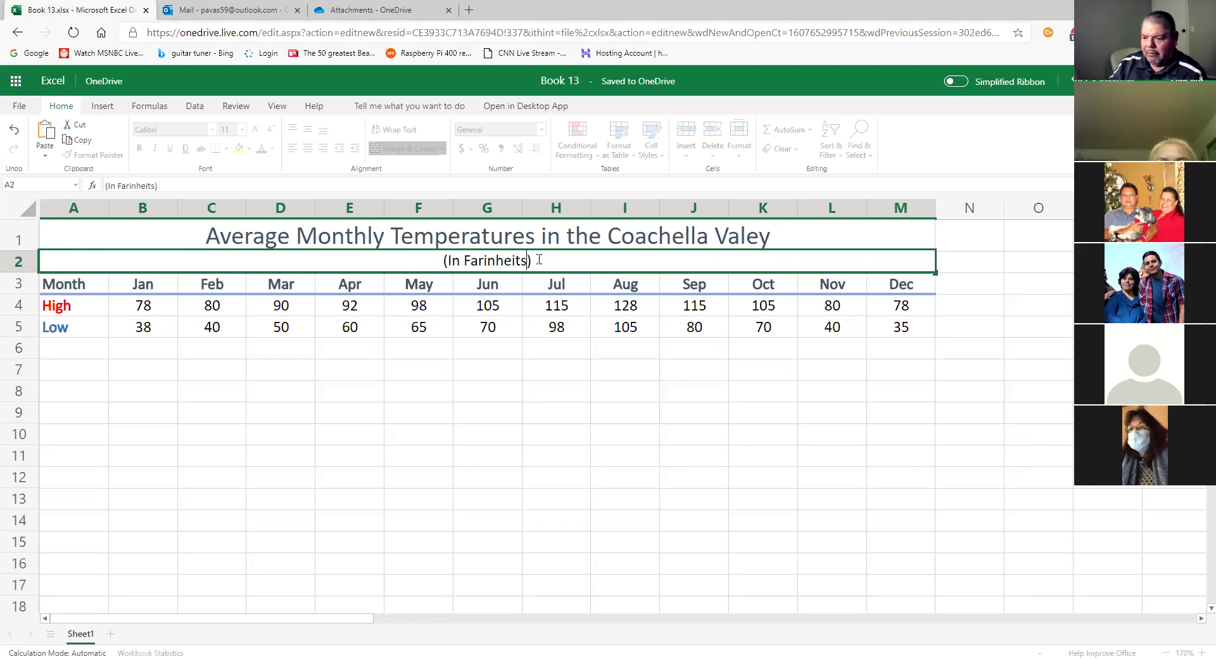
{"action": "left_click", "coordinate": [720, 358]}
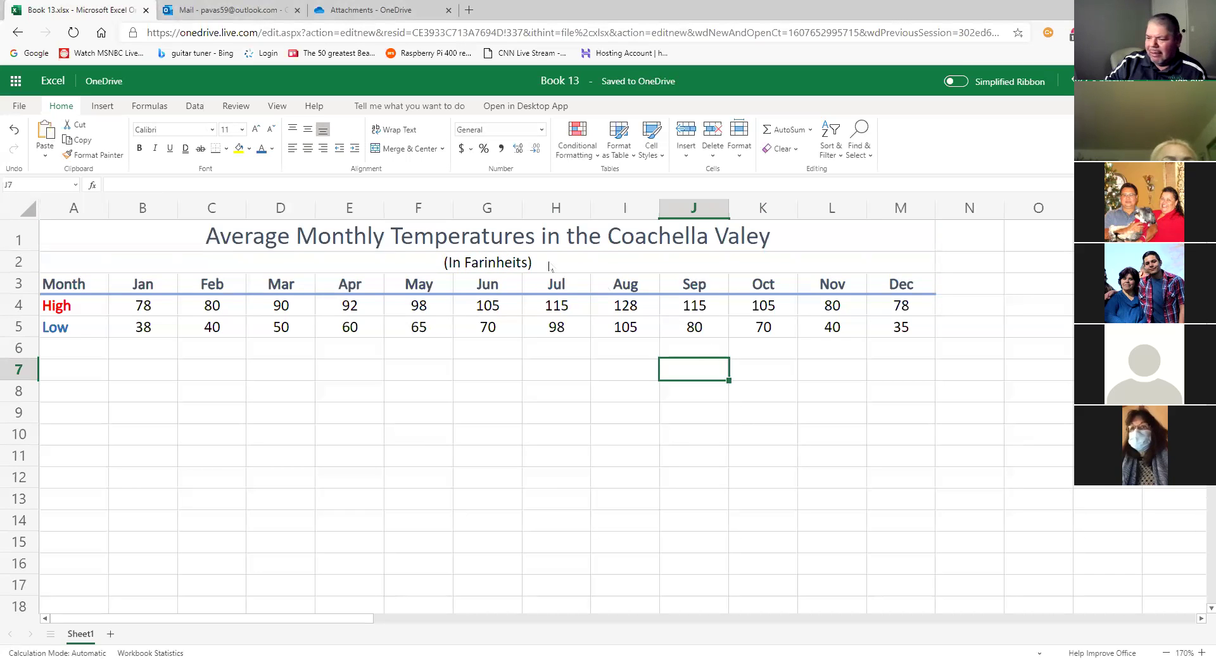
Run the spelling check on the subtitle in A2 and replace the misspelled word with the suggestion Fahrenheits
{"action": "left_click", "coordinate": [597, 262]}
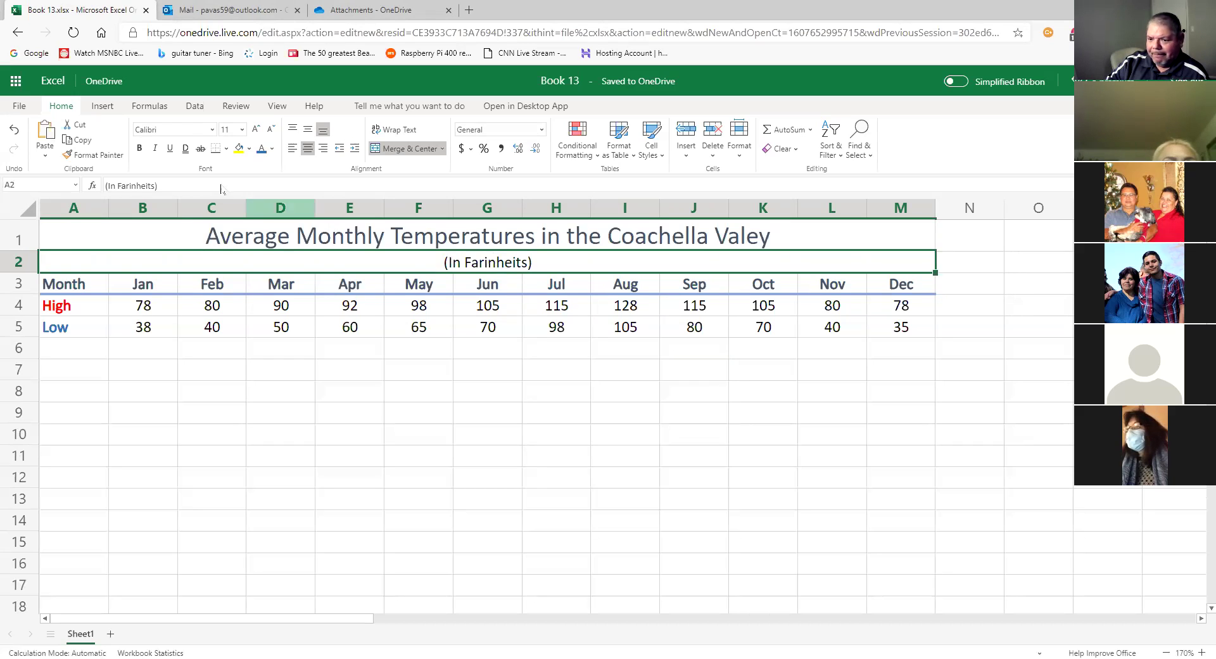
{"action": "left_click", "coordinate": [236, 106]}
{"action": "left_click", "coordinate": [19, 136]}
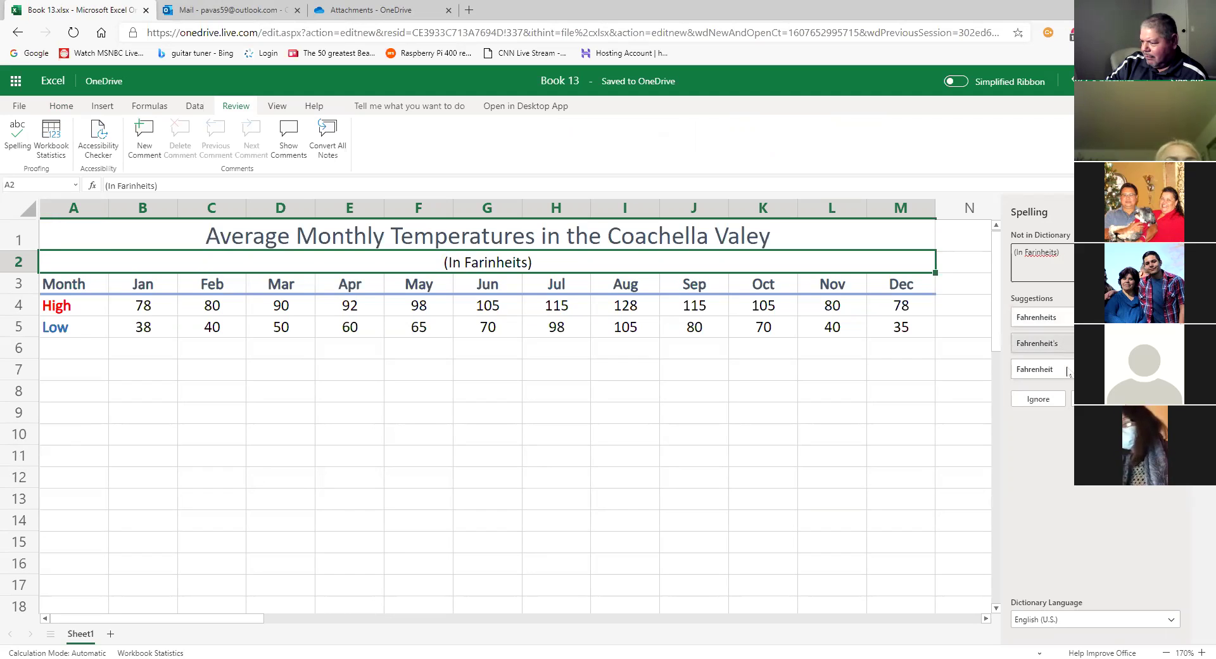
{"action": "left_click", "coordinate": [1061, 324]}
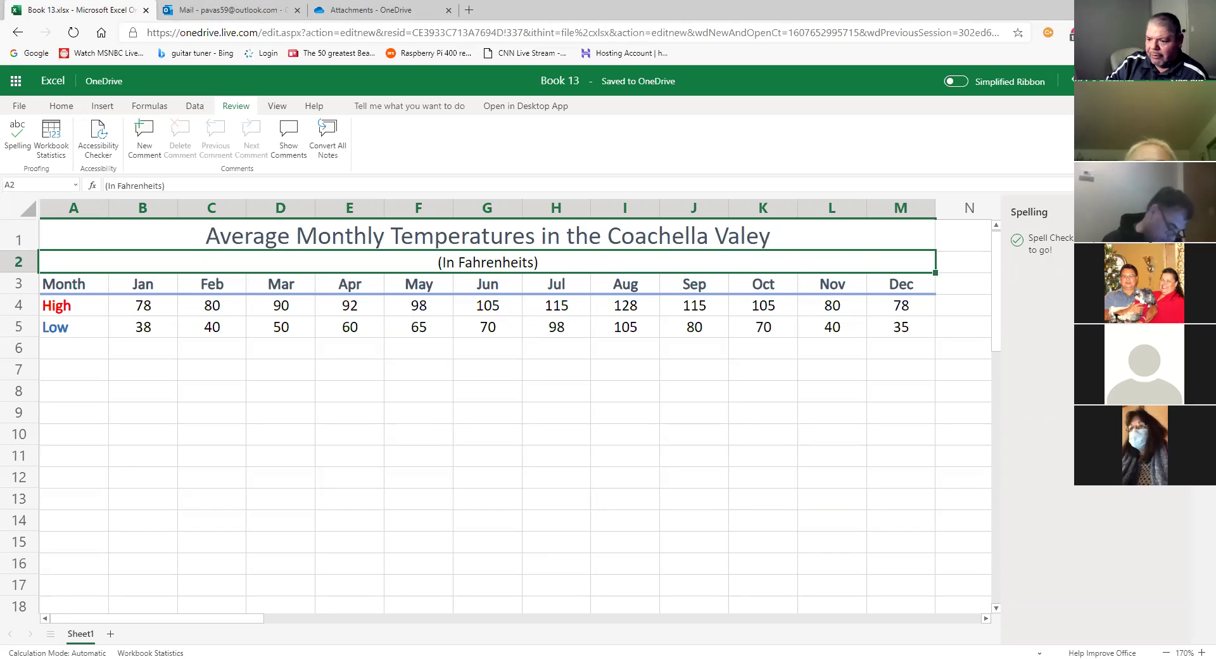
{"action": "left_click", "coordinate": [568, 437]}
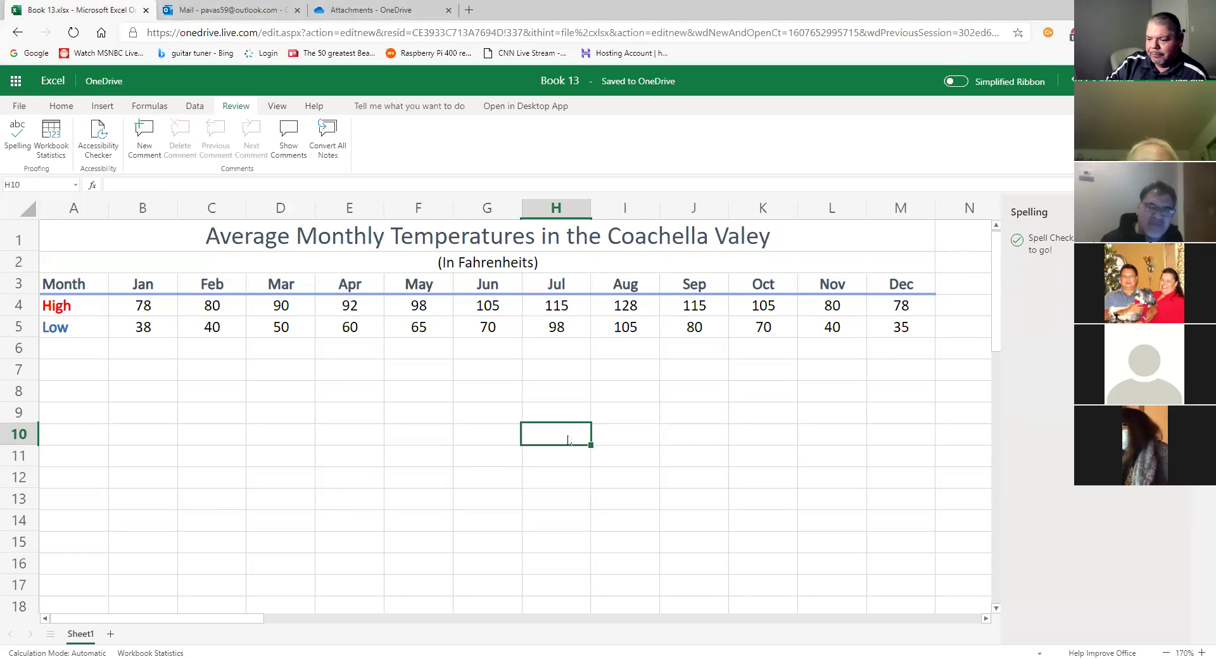
Set the font size of the subtitle in the merged cell A2 to 14
{"action": "left_click", "coordinate": [451, 266]}
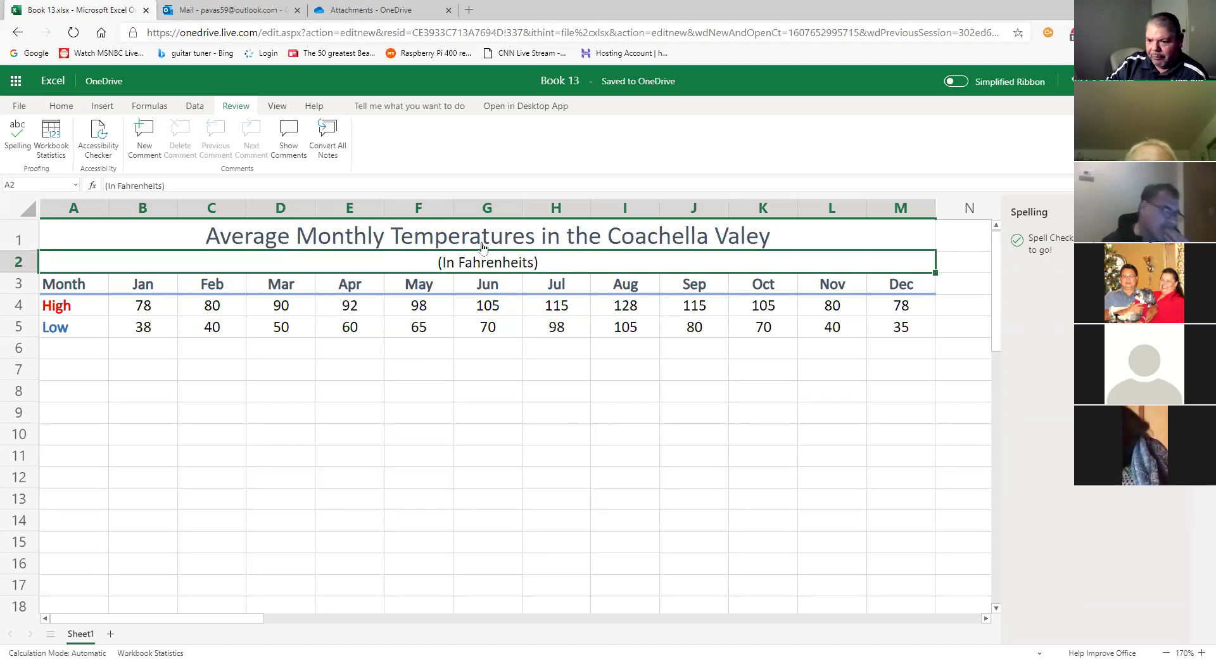
{"action": "left_click", "coordinate": [62, 106]}
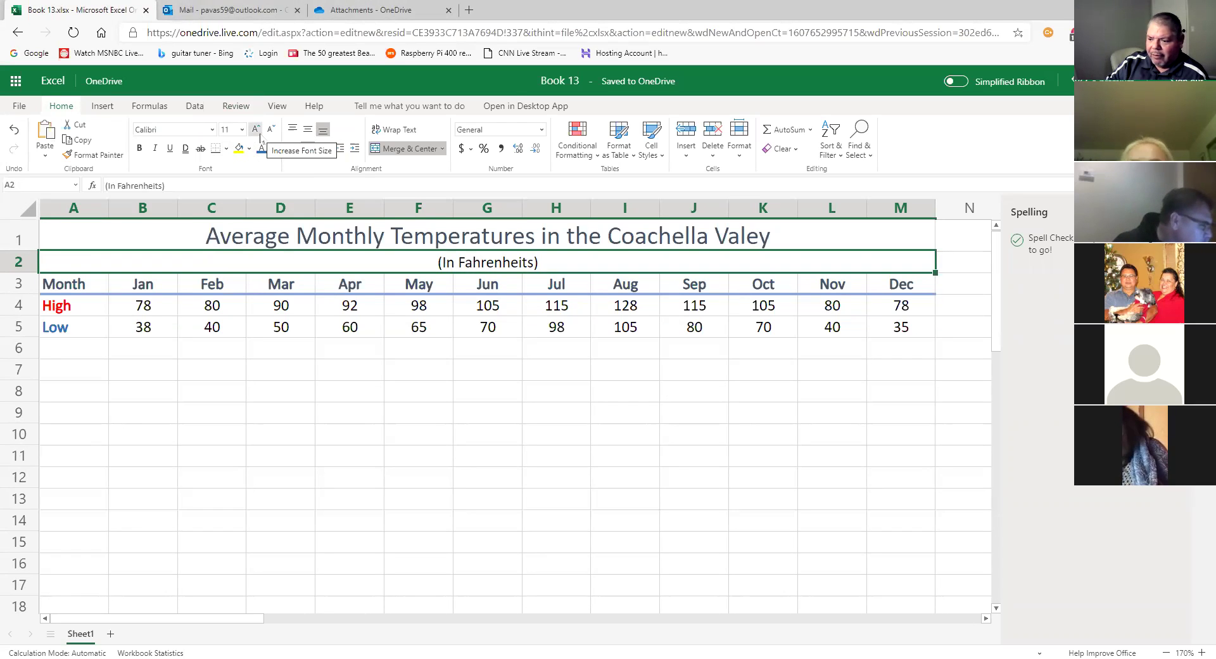
{"action": "left_click", "coordinate": [242, 129]}
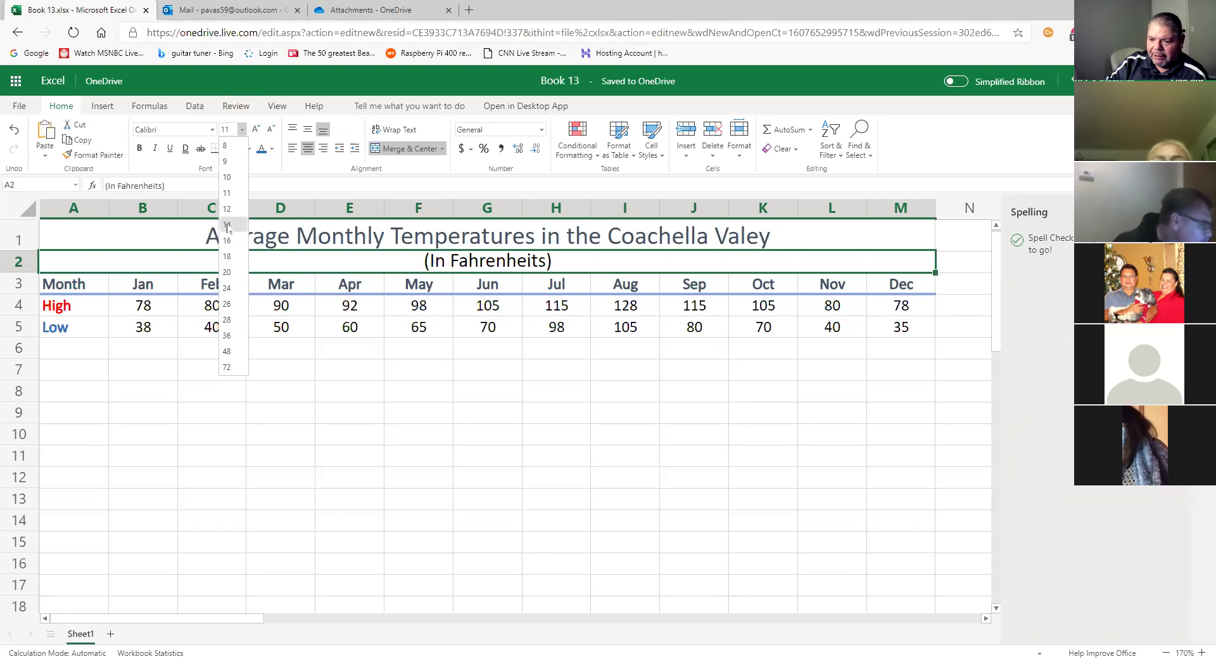
{"action": "left_click", "coordinate": [227, 225]}
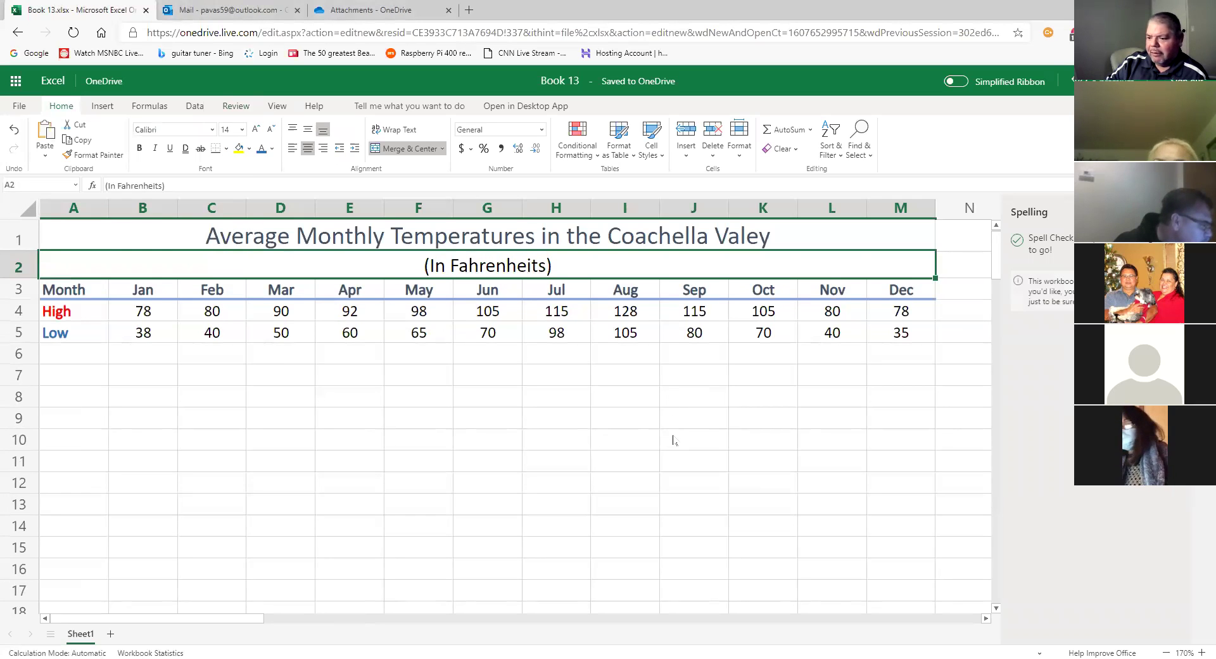
{"action": "left_click", "coordinate": [674, 440]}
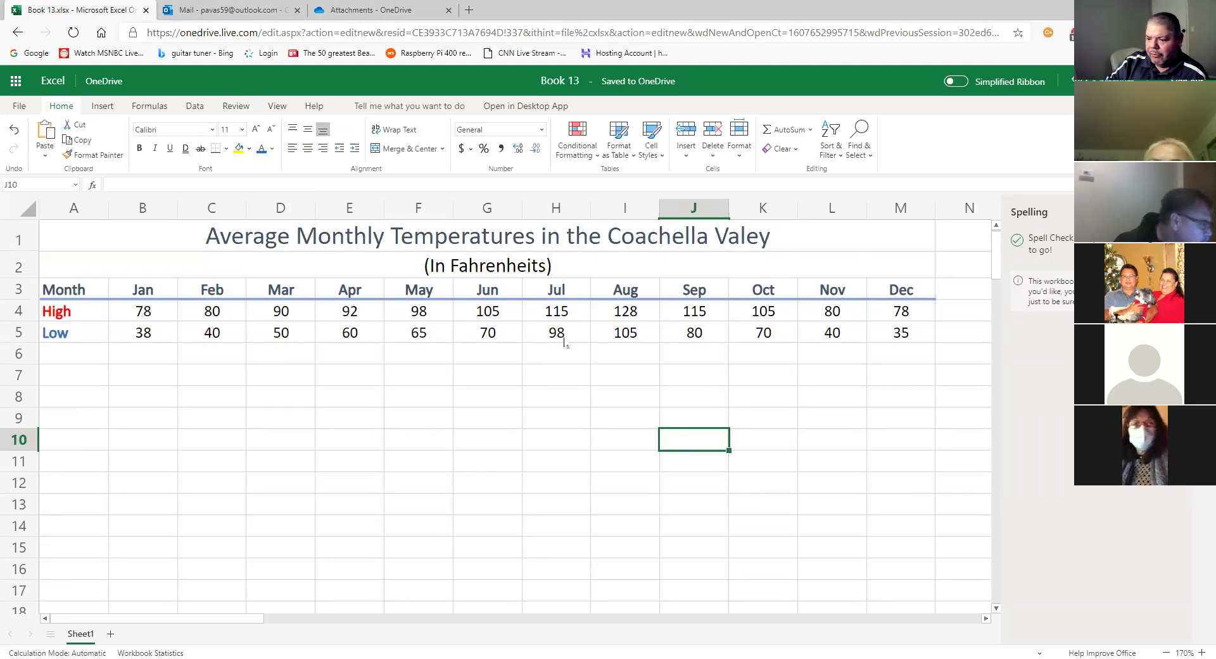
{"action": "left_click", "coordinate": [497, 271]}
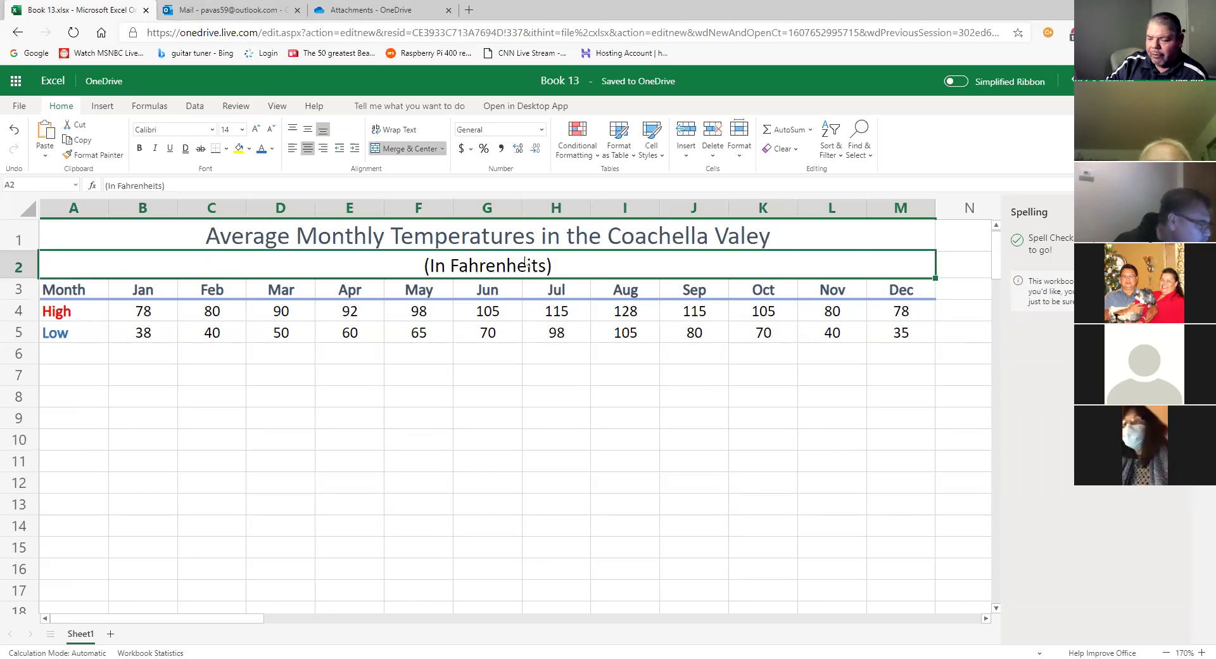
{"action": "left_click", "coordinate": [612, 449]}
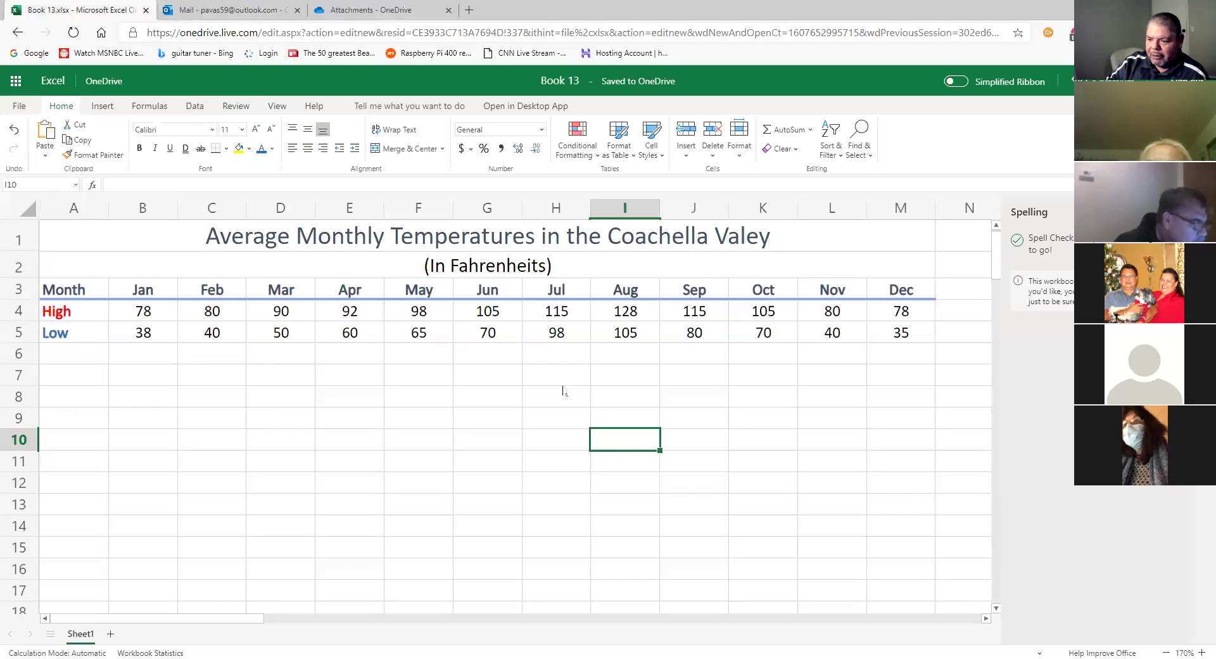
{"action": "left_click", "coordinate": [751, 423]}
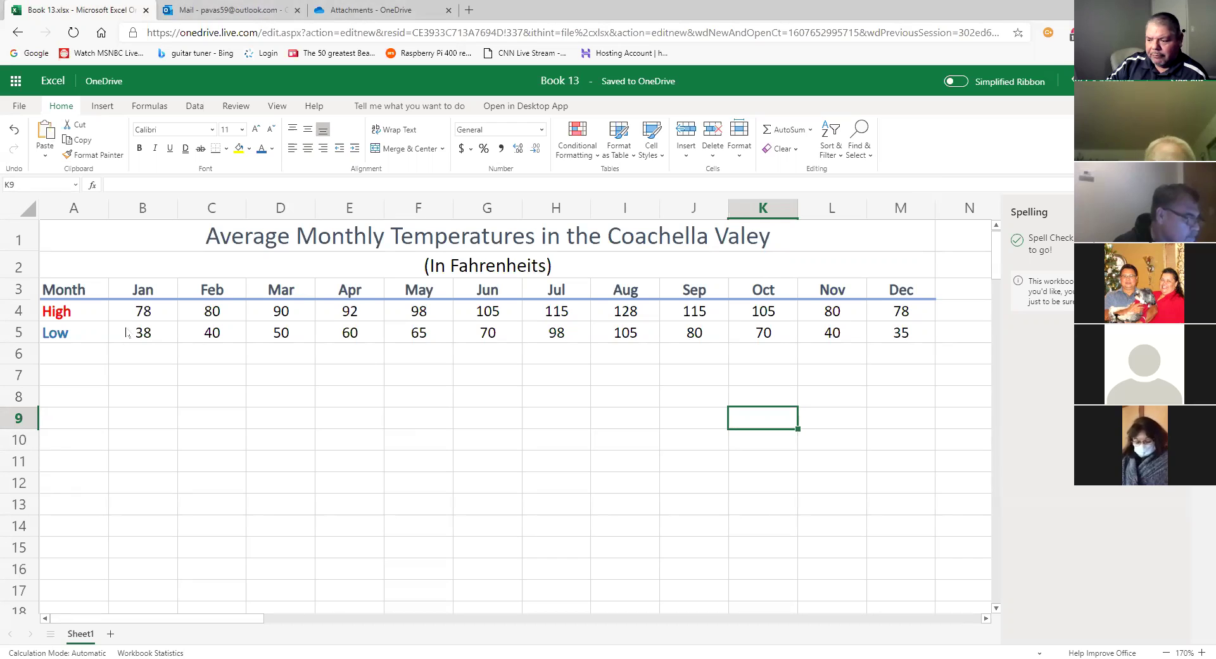
Try a plain 2-D line chart of the months and temperatures in B3:M5, and undo its insertion
{"action": "left_click", "coordinate": [142, 293]}
{"action": "left_click_drag", "start_coordinate": [146, 309], "coordinate": [891, 337]}
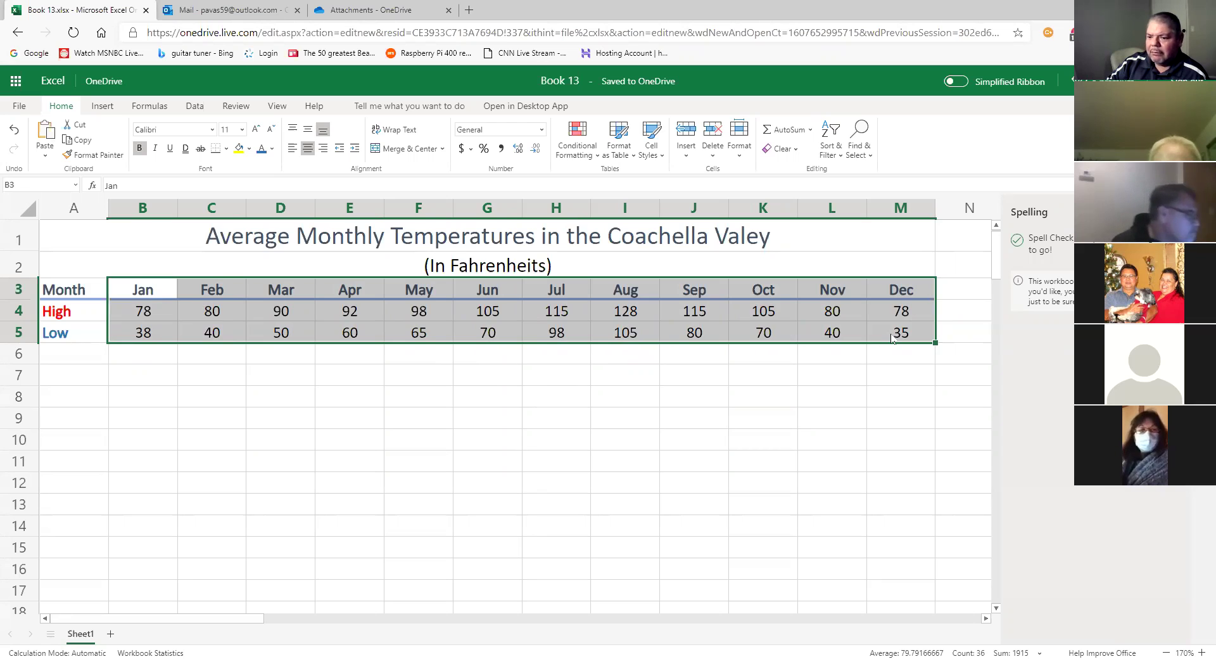
{"action": "left_click", "coordinate": [196, 109]}
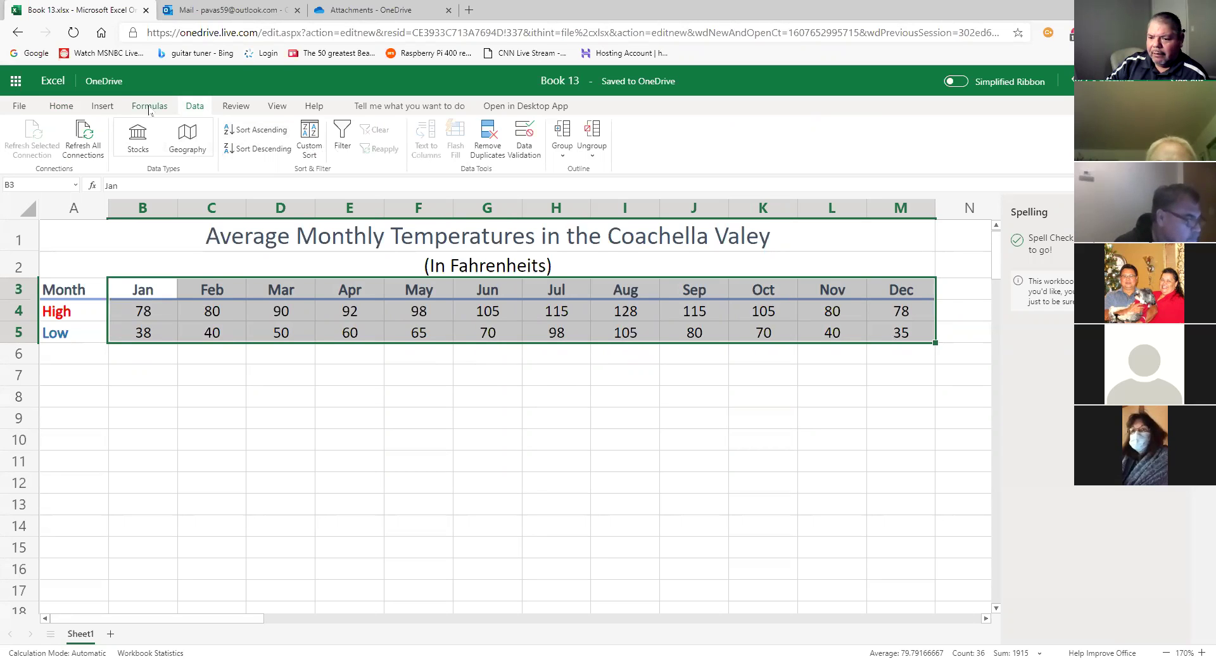
{"action": "left_click", "coordinate": [101, 108]}
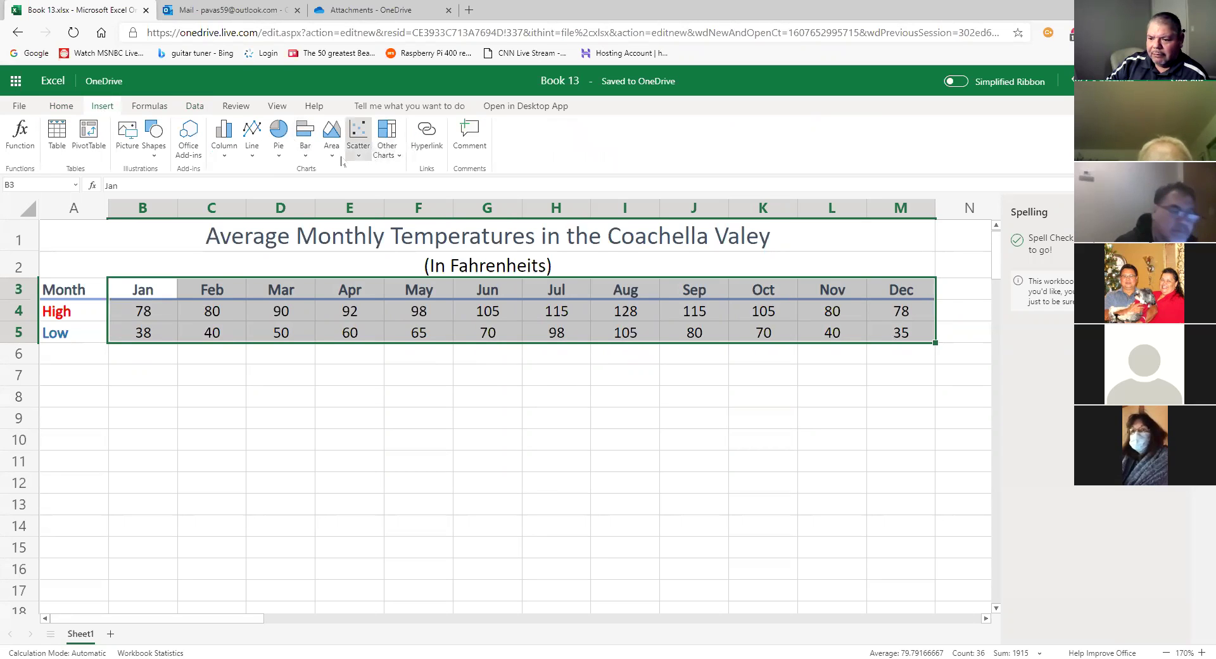
{"action": "left_click", "coordinate": [253, 158]}
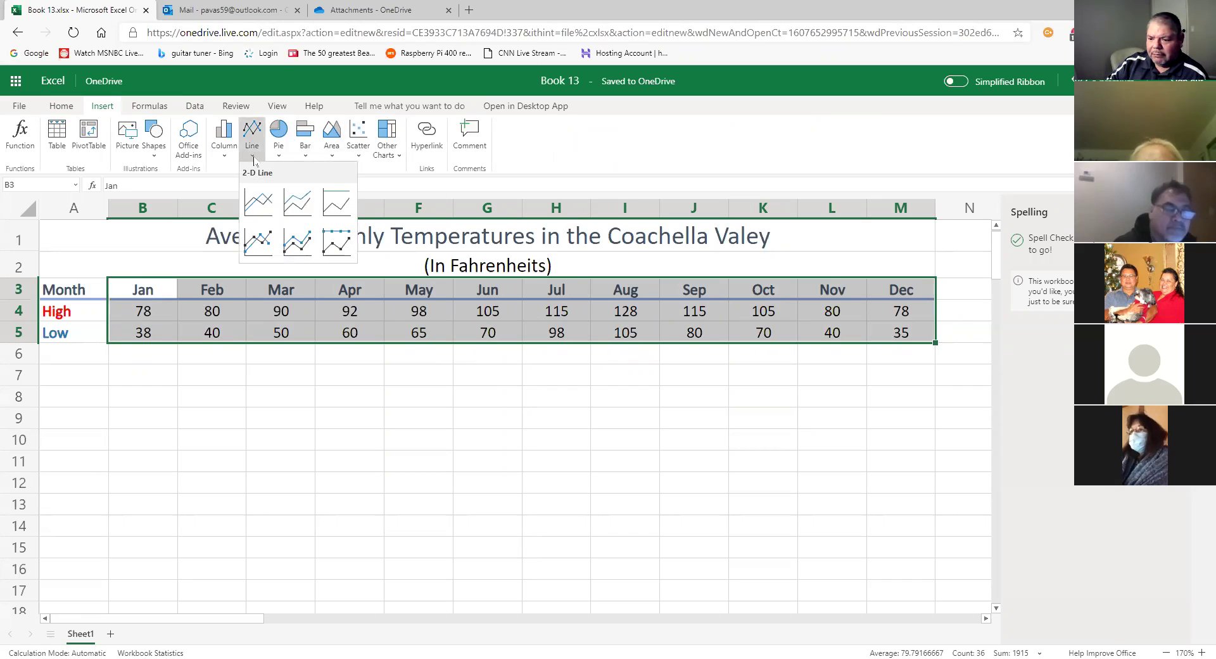
{"action": "left_click", "coordinate": [259, 201]}
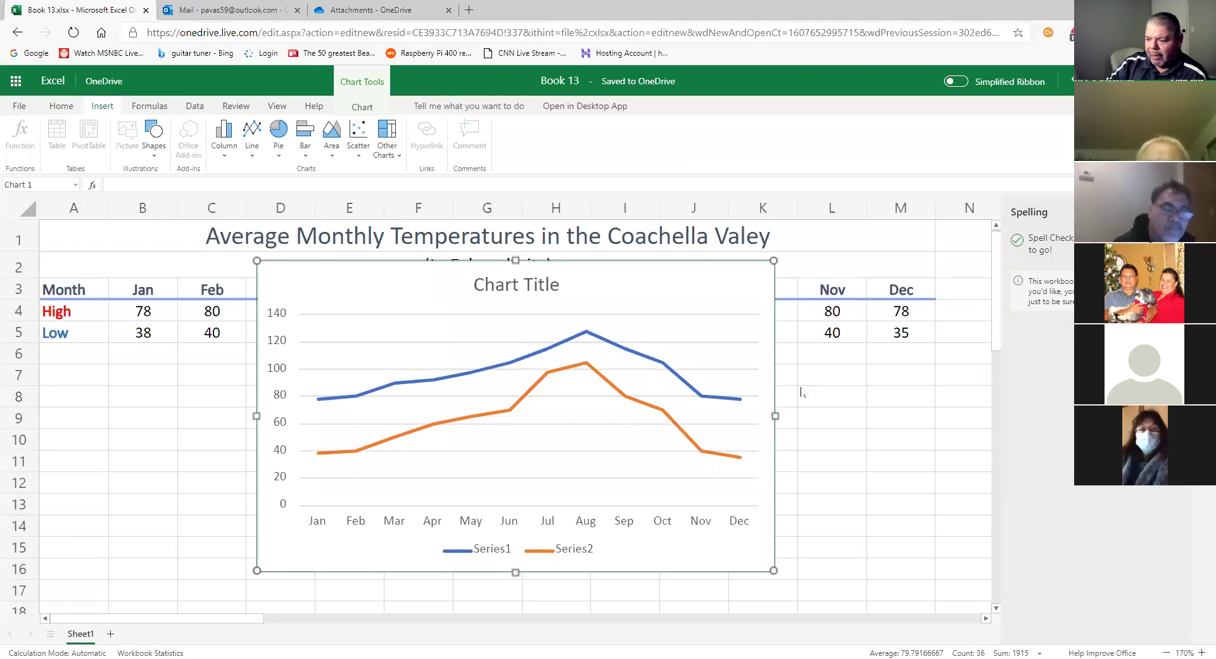
{"action": "key", "text": "ctrl+z"}
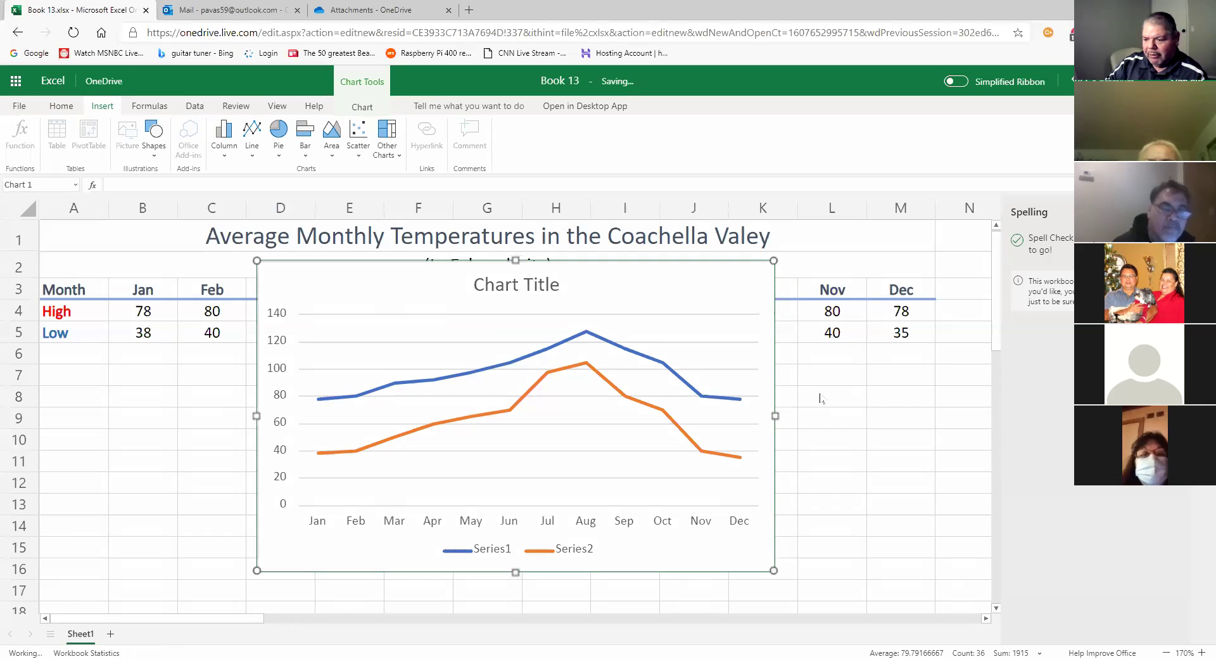
{"action": "left_click", "coordinate": [653, 439]}
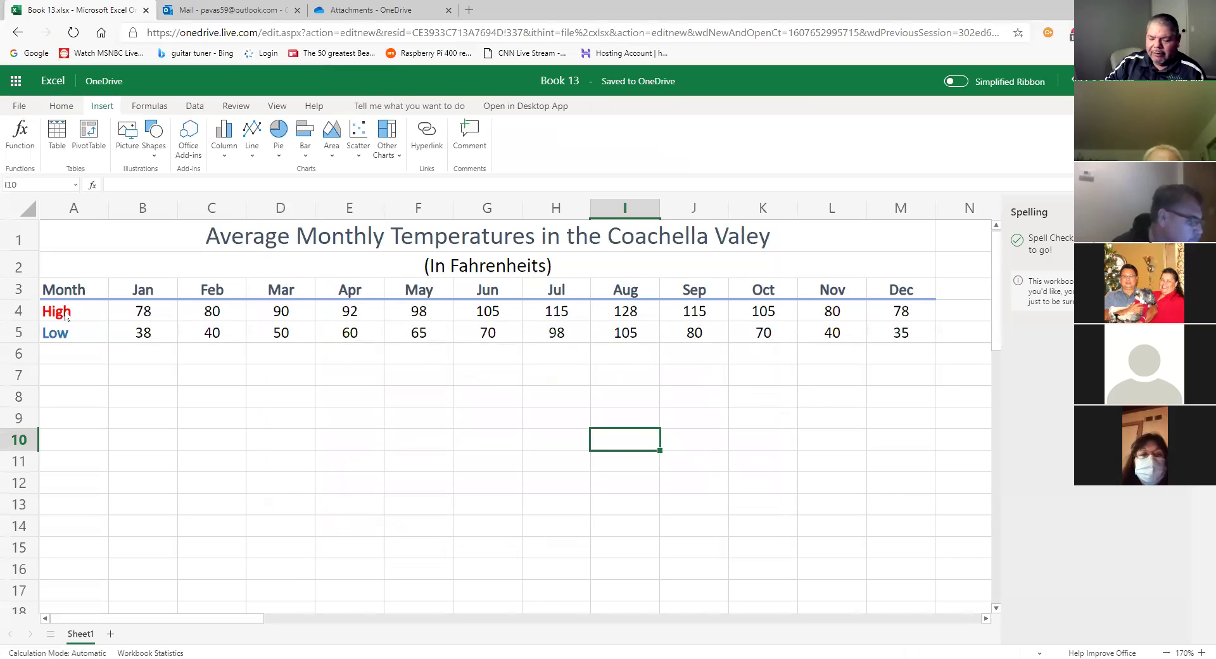
Insert a 2-D Line with Markers chart of the months and their high and low temperatures in B3:M5
{"action": "left_click_drag", "start_coordinate": [140, 294], "coordinate": [890, 336]}
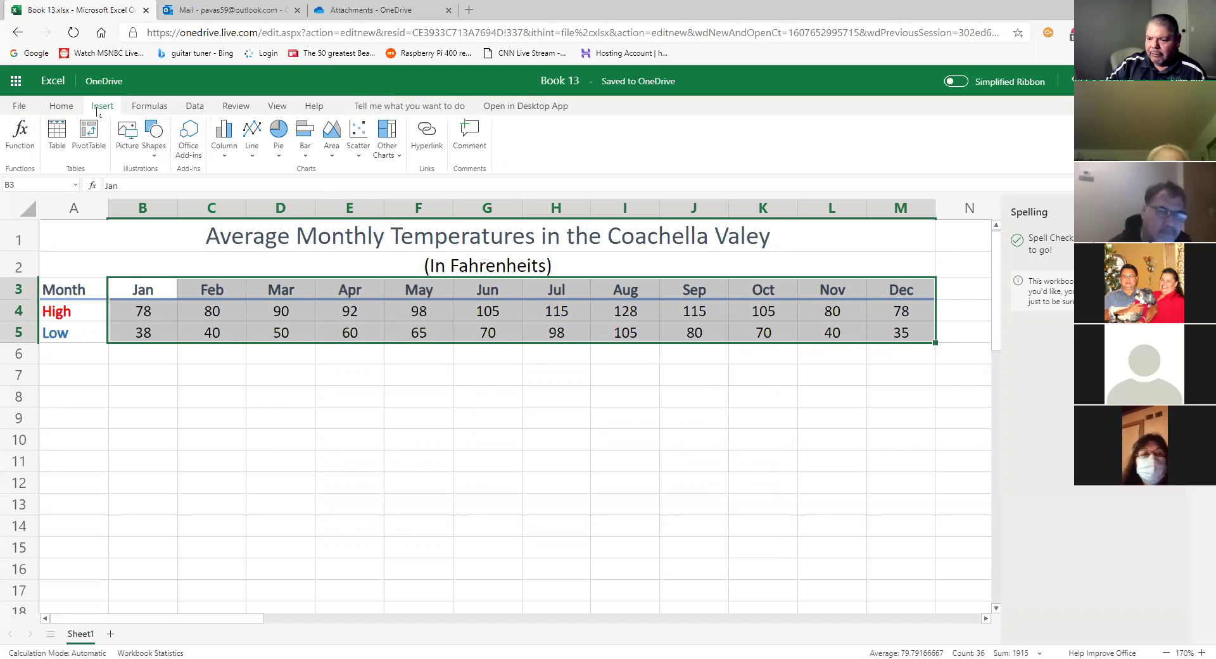
{"action": "left_click", "coordinate": [251, 154]}
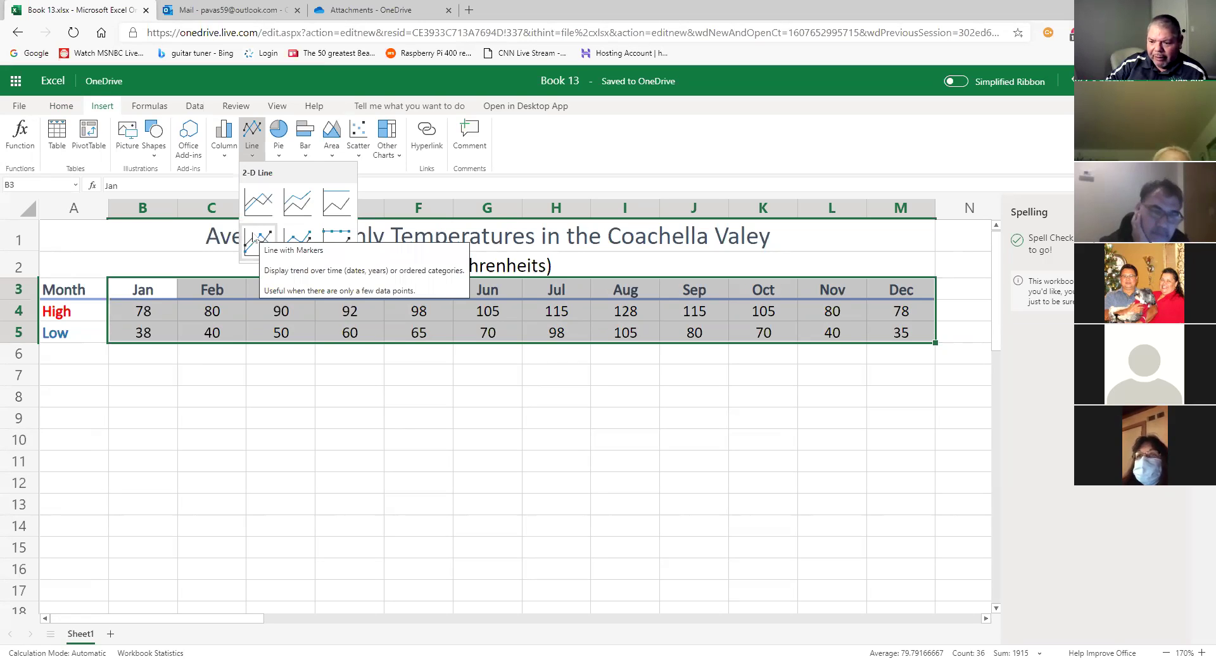
{"action": "left_click", "coordinate": [256, 240]}
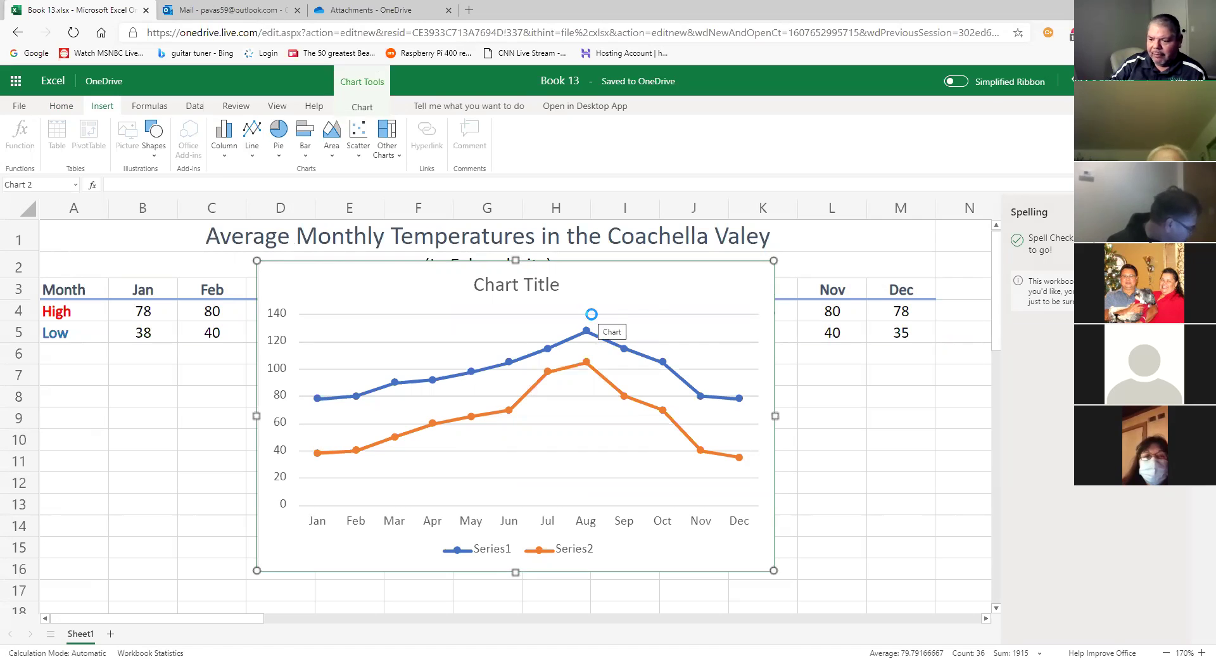
{"action": "key", "text": "Delete"}
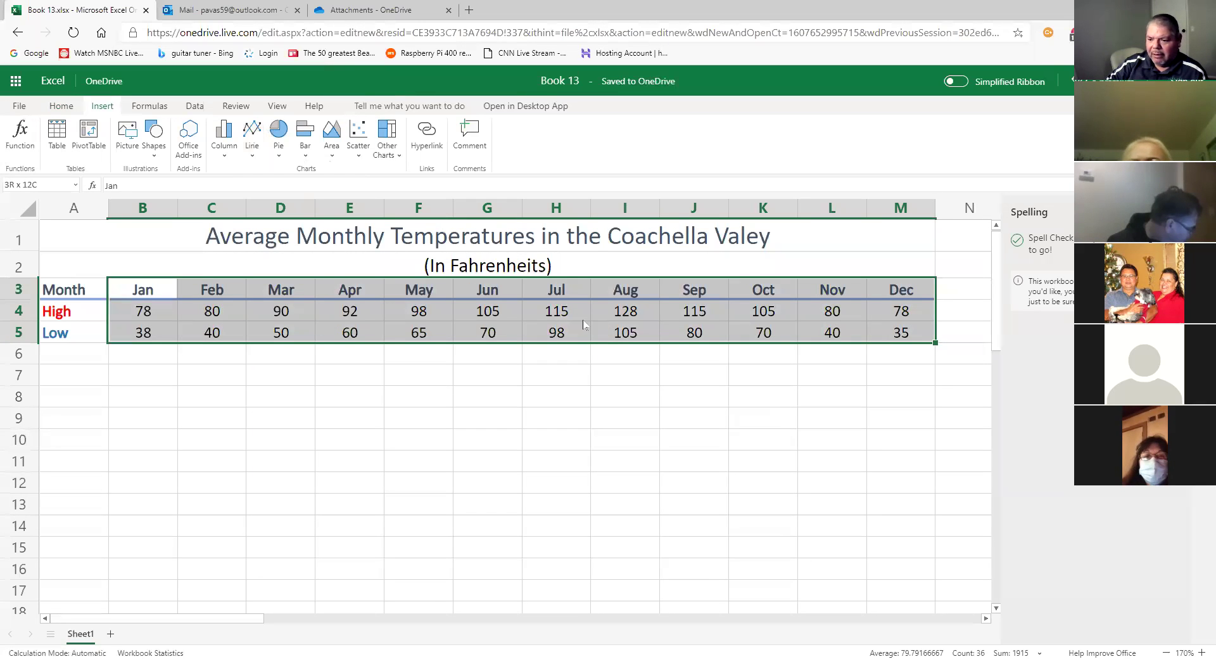
{"action": "left_click", "coordinate": [254, 152]}
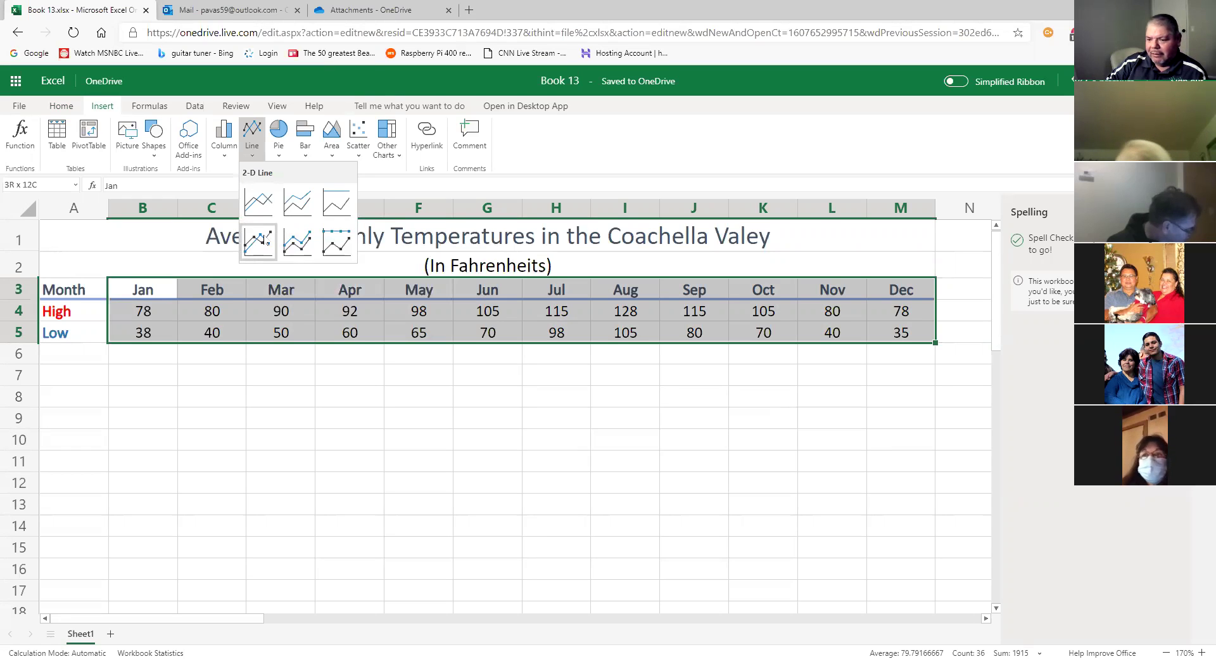
{"action": "left_click", "coordinate": [259, 240]}
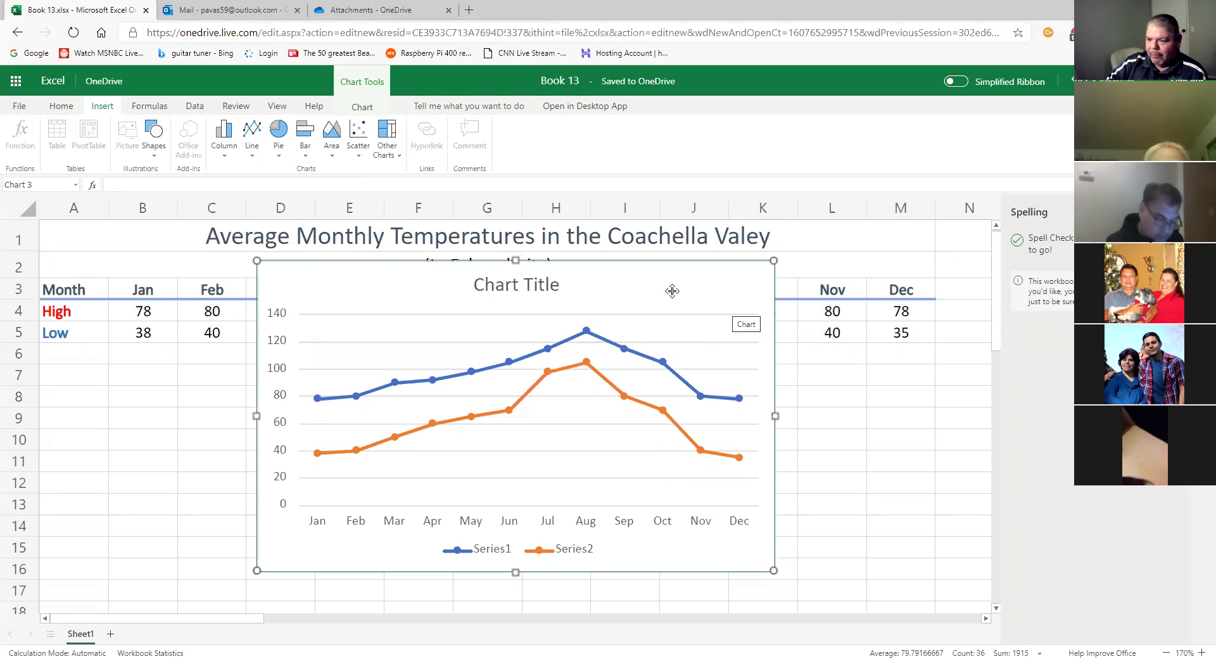
Cut the line chart from Sheet1 and paste it at cell A1 of a new worksheet
{"action": "right_click", "coordinate": [627, 292]}
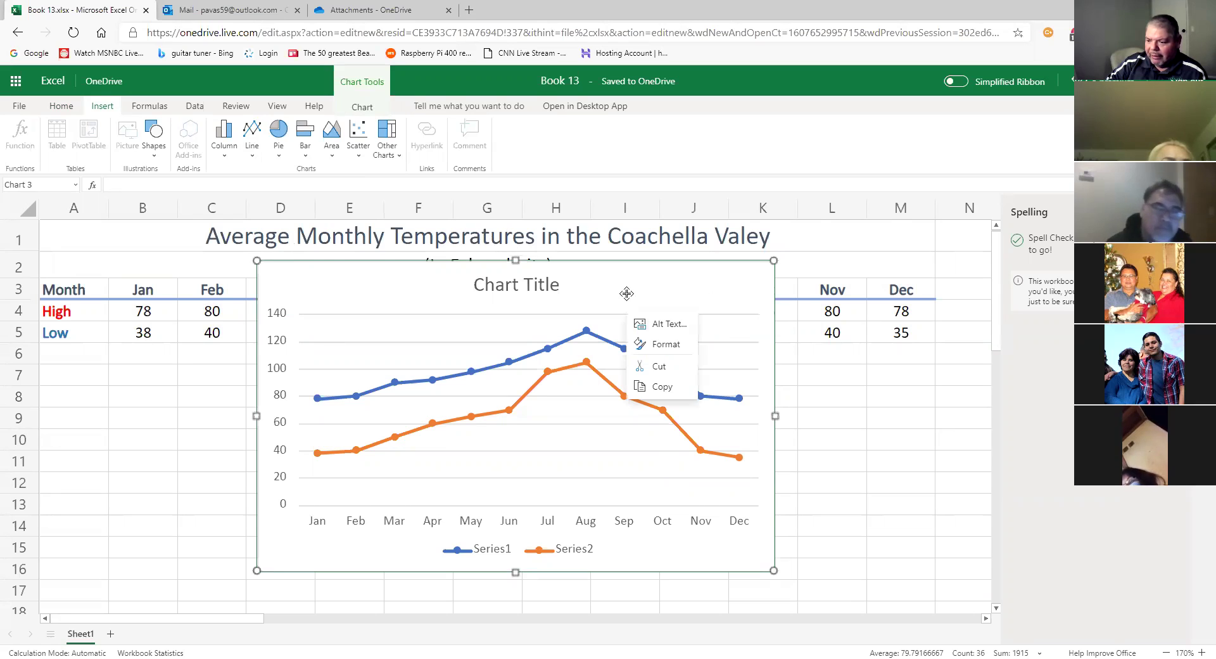
{"action": "left_click", "coordinate": [661, 367]}
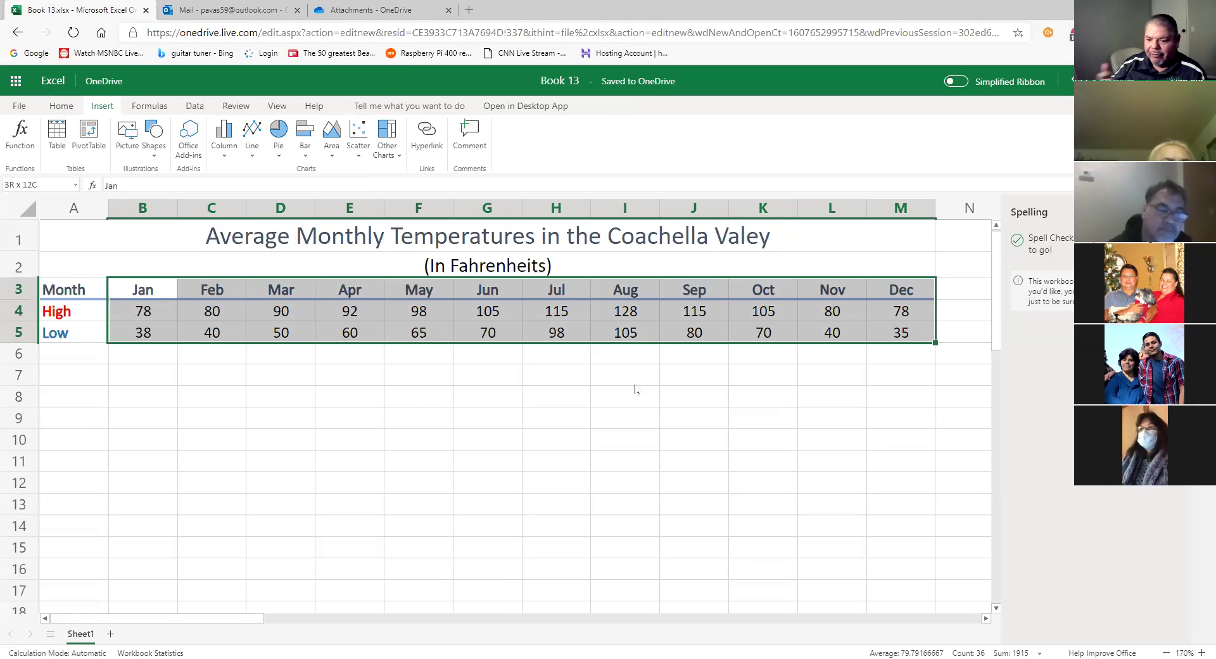
{"action": "left_click", "coordinate": [110, 634]}
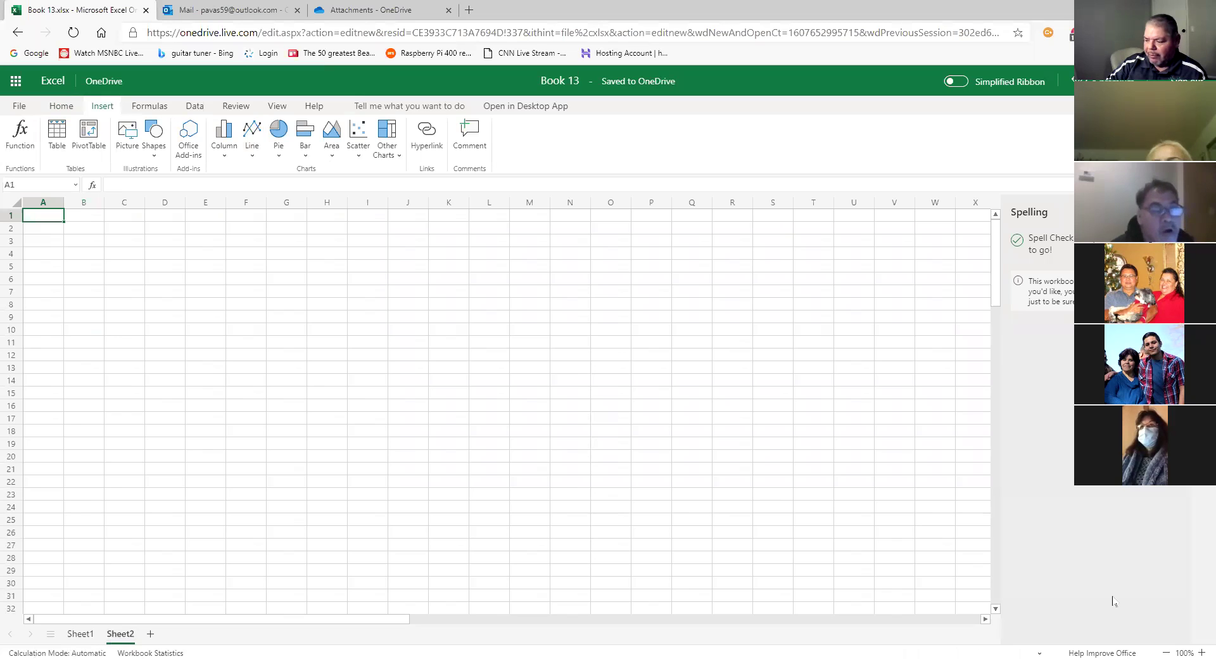
{"action": "left_click", "coordinate": [1201, 652]}
{"action": "left_click", "coordinate": [1201, 652]}
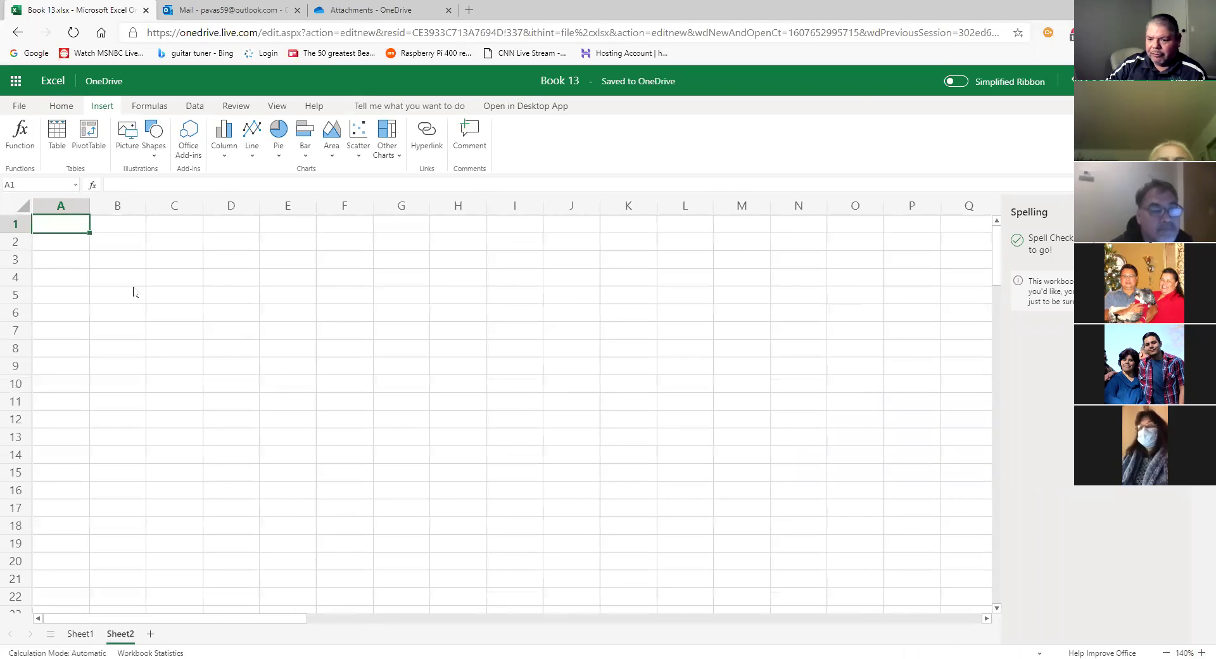
{"action": "left_click", "coordinate": [60, 107]}
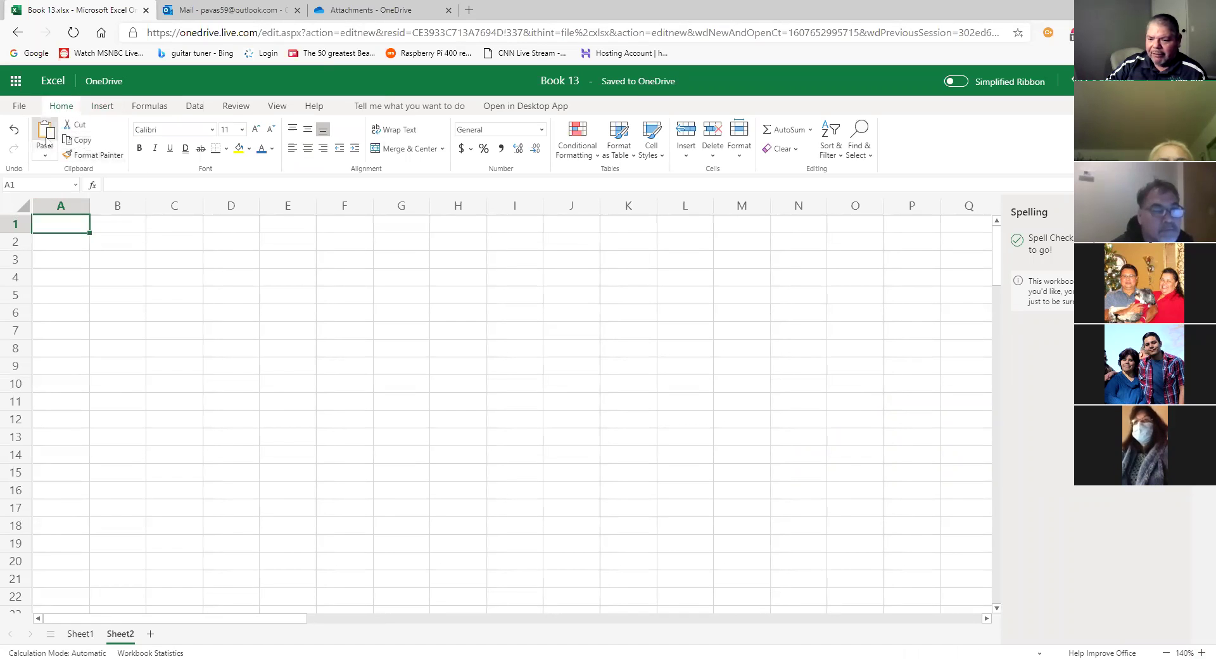
{"action": "left_click", "coordinate": [46, 141]}
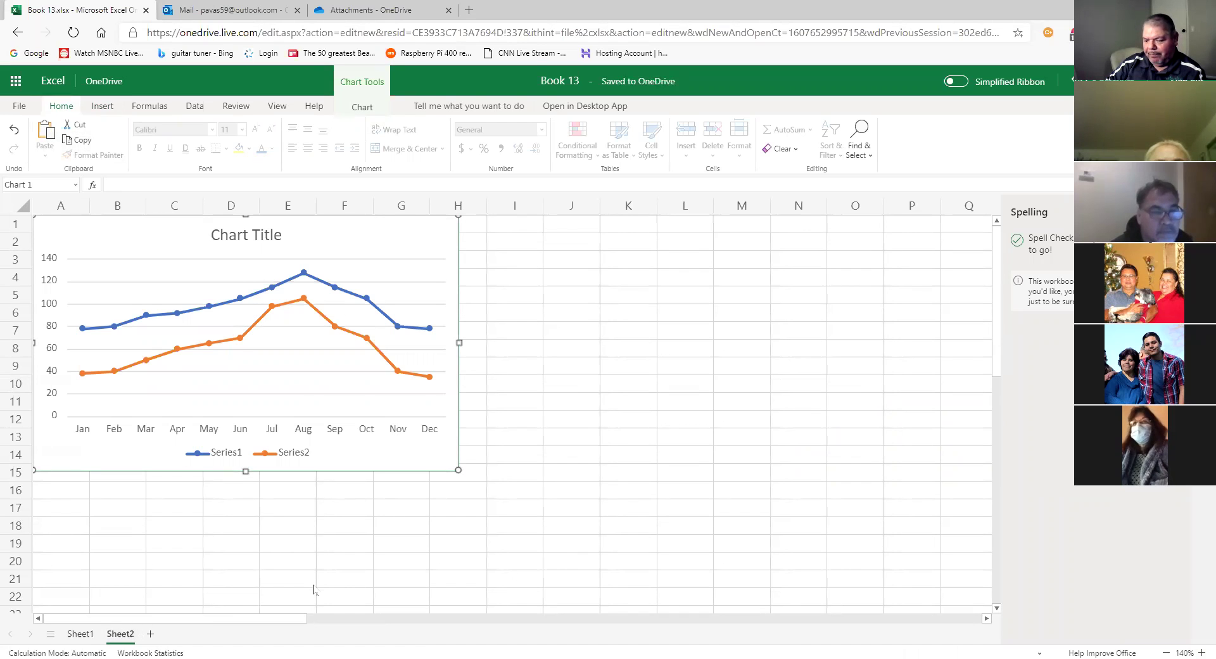
Insert a 2-D Line with Markers chart of B3:M5 again on Sheet1
{"action": "left_click", "coordinate": [80, 633]}
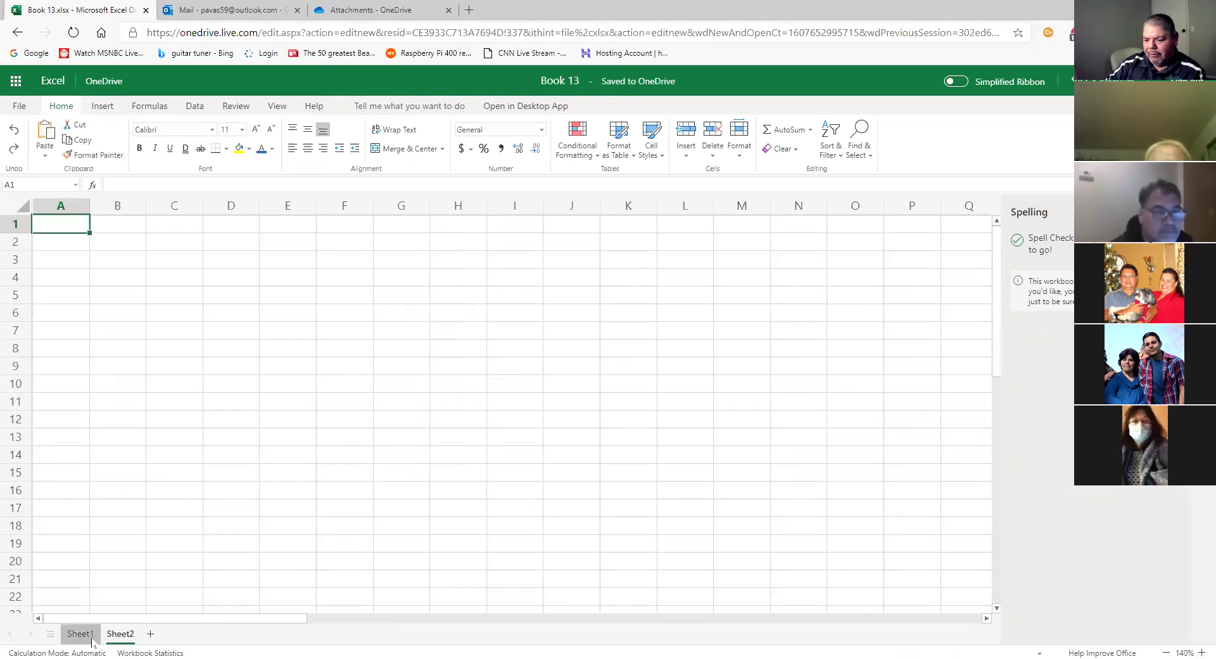
{"action": "left_click", "coordinate": [403, 504]}
{"action": "left_click_drag", "start_coordinate": [142, 290], "coordinate": [905, 335]}
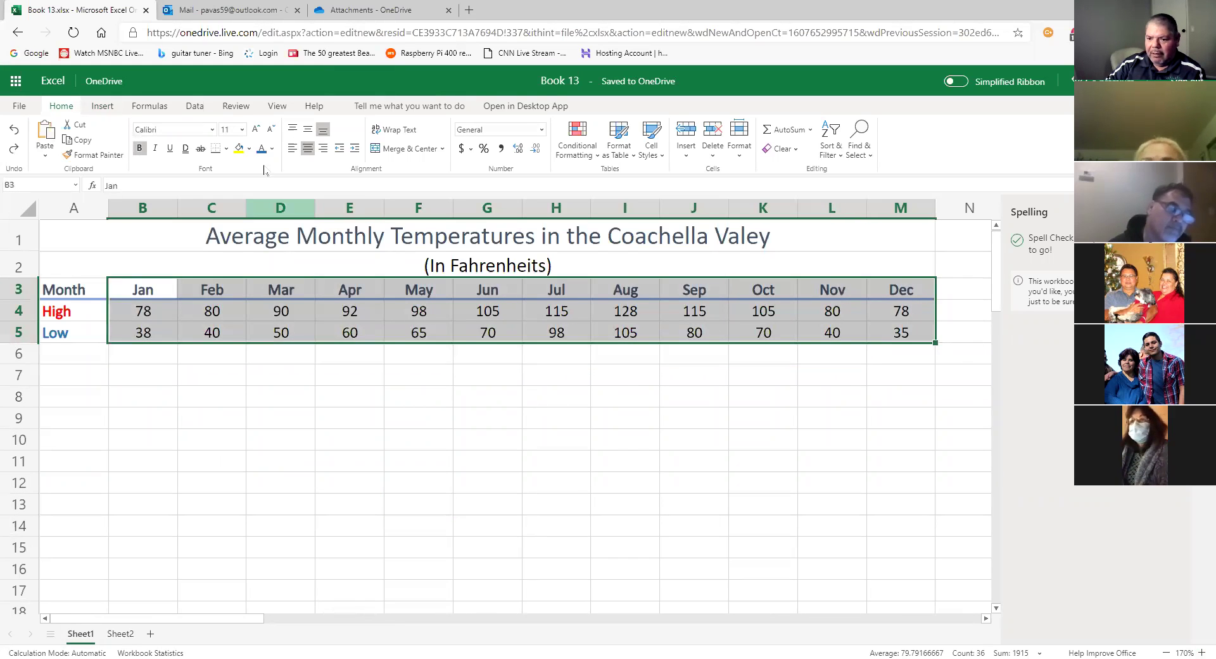
{"action": "left_click", "coordinate": [103, 106]}
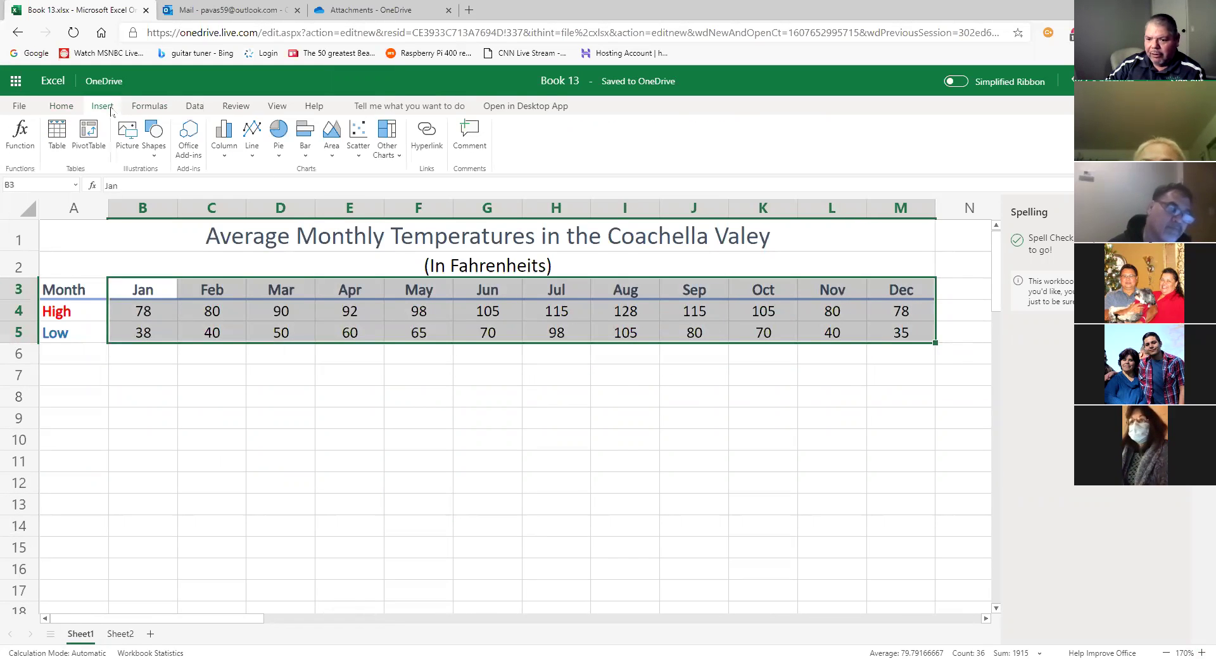
{"action": "left_click", "coordinate": [252, 140]}
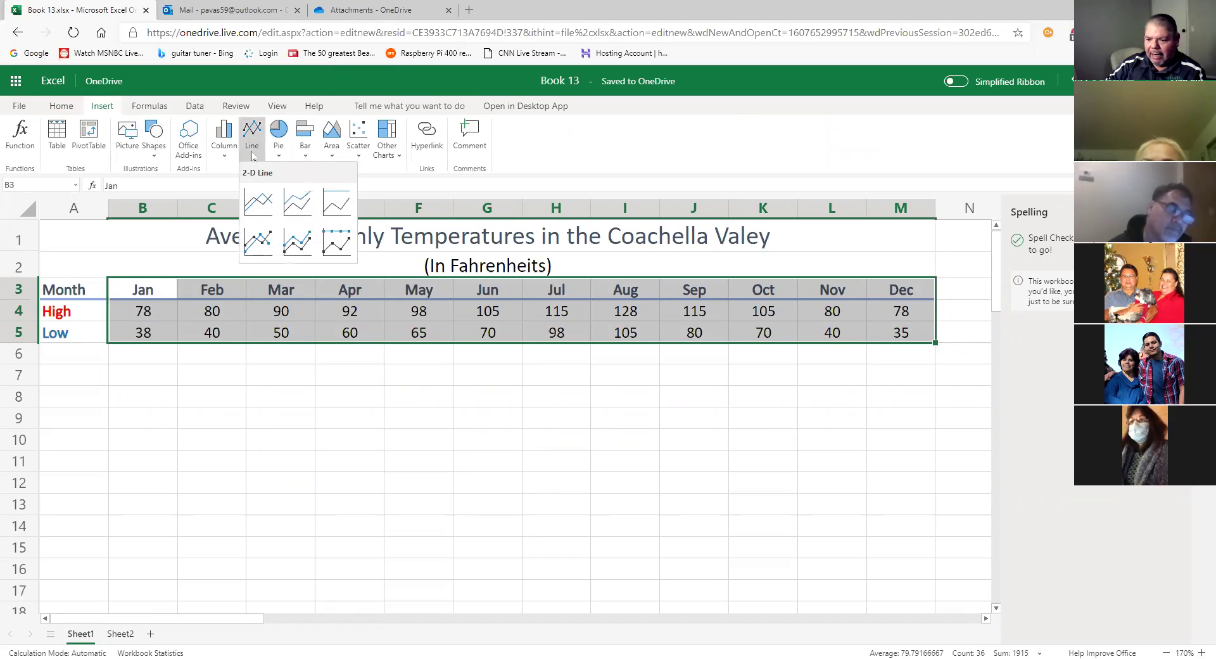
{"action": "left_click", "coordinate": [257, 240]}
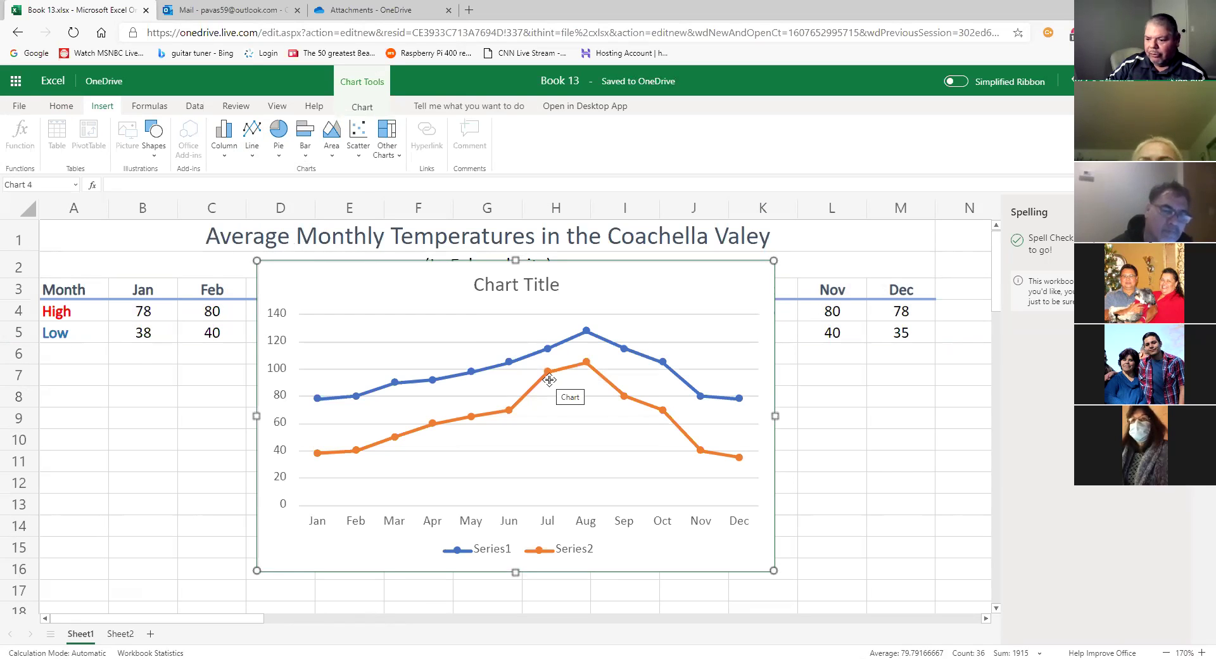
Move the line chart from Sheet1 to cell A1 of Sheet2 by cutting and pasting it
{"action": "right_click", "coordinate": [458, 328]}
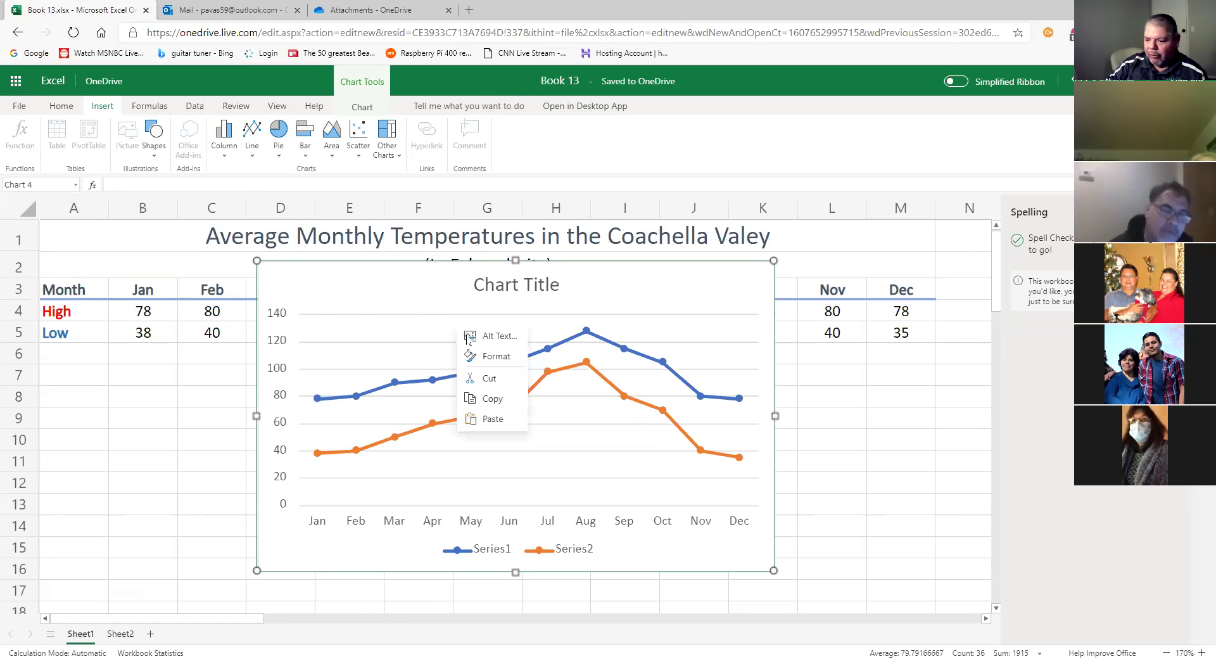
{"action": "left_click", "coordinate": [485, 379]}
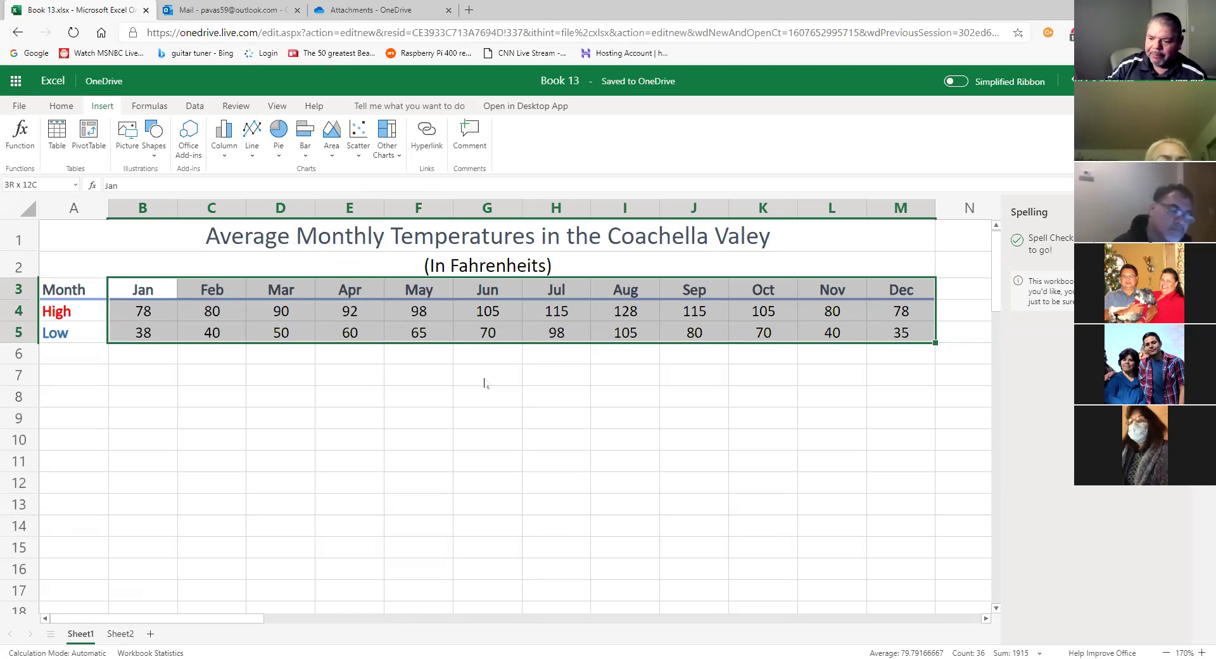
{"action": "left_click", "coordinate": [134, 633]}
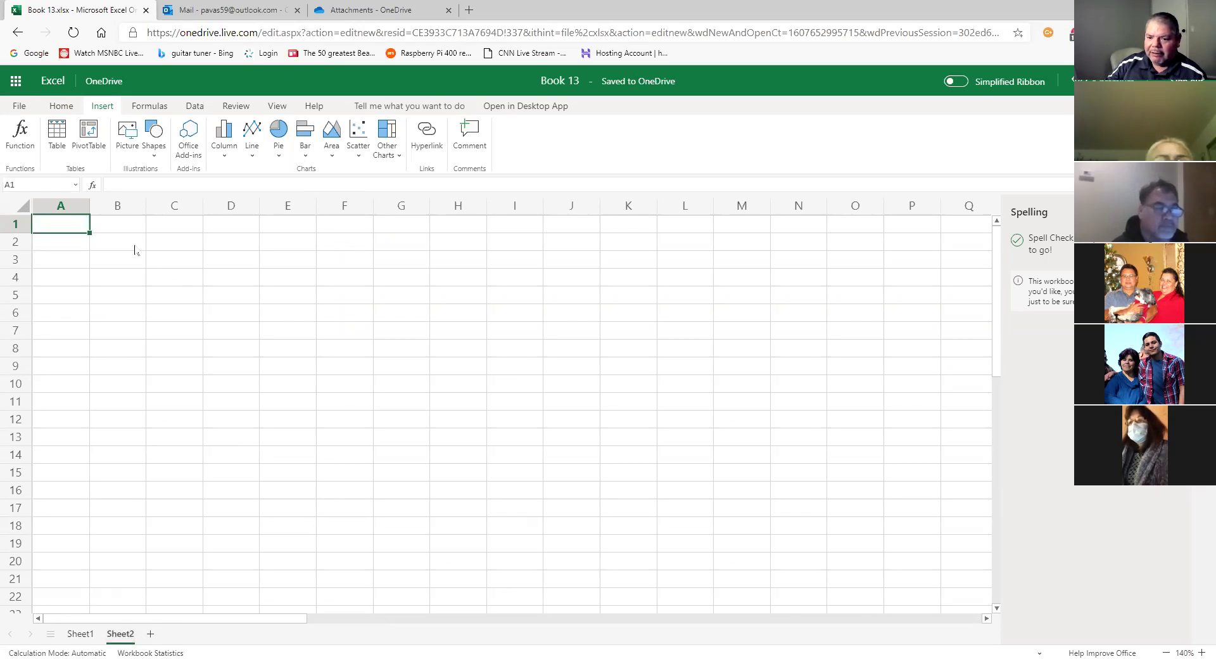
{"action": "right_click", "coordinate": [170, 277]}
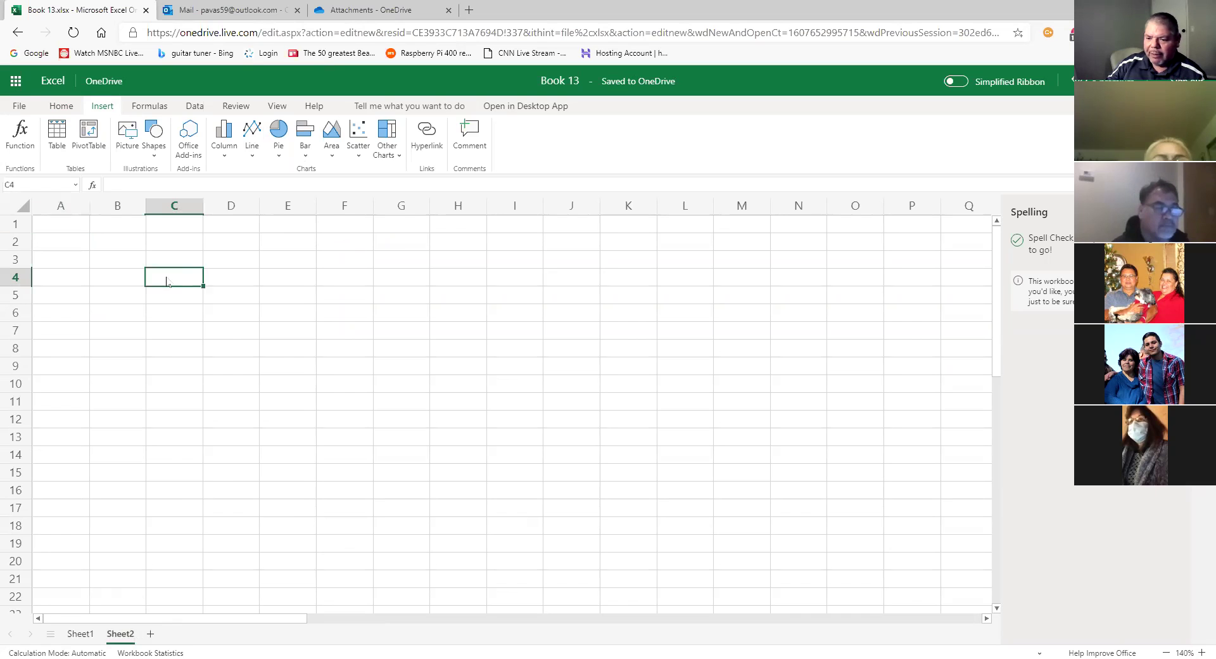
{"action": "left_click", "coordinate": [60, 225]}
{"action": "right_click", "coordinate": [66, 233]}
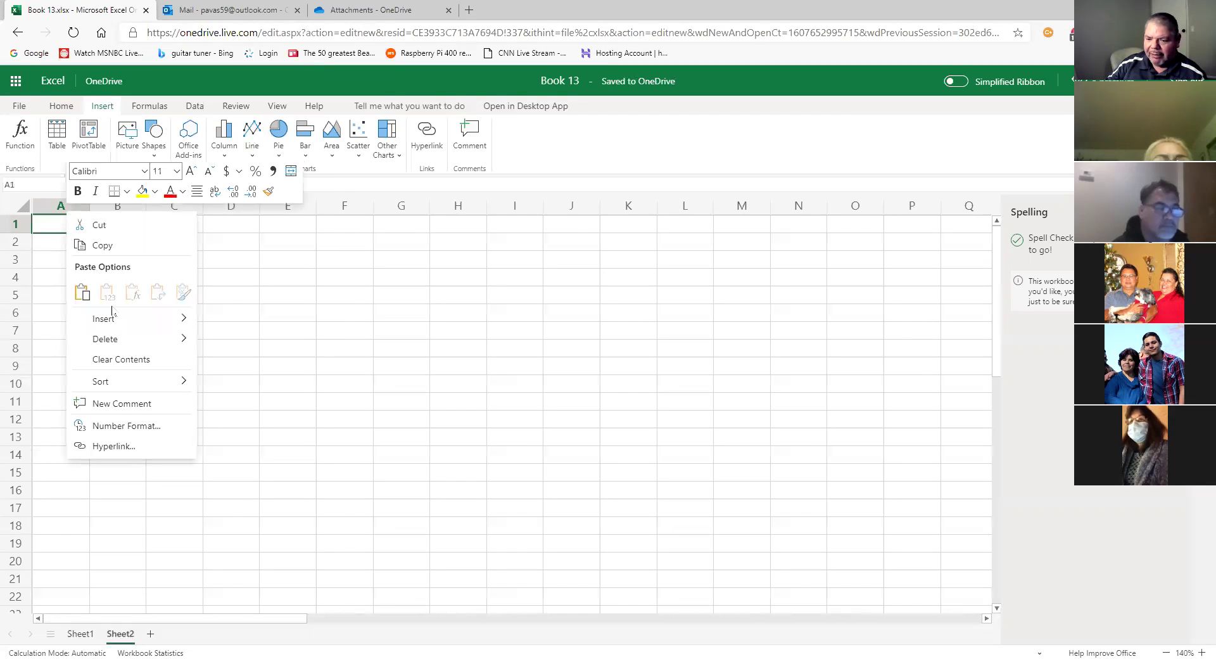
{"action": "left_click", "coordinate": [82, 292]}
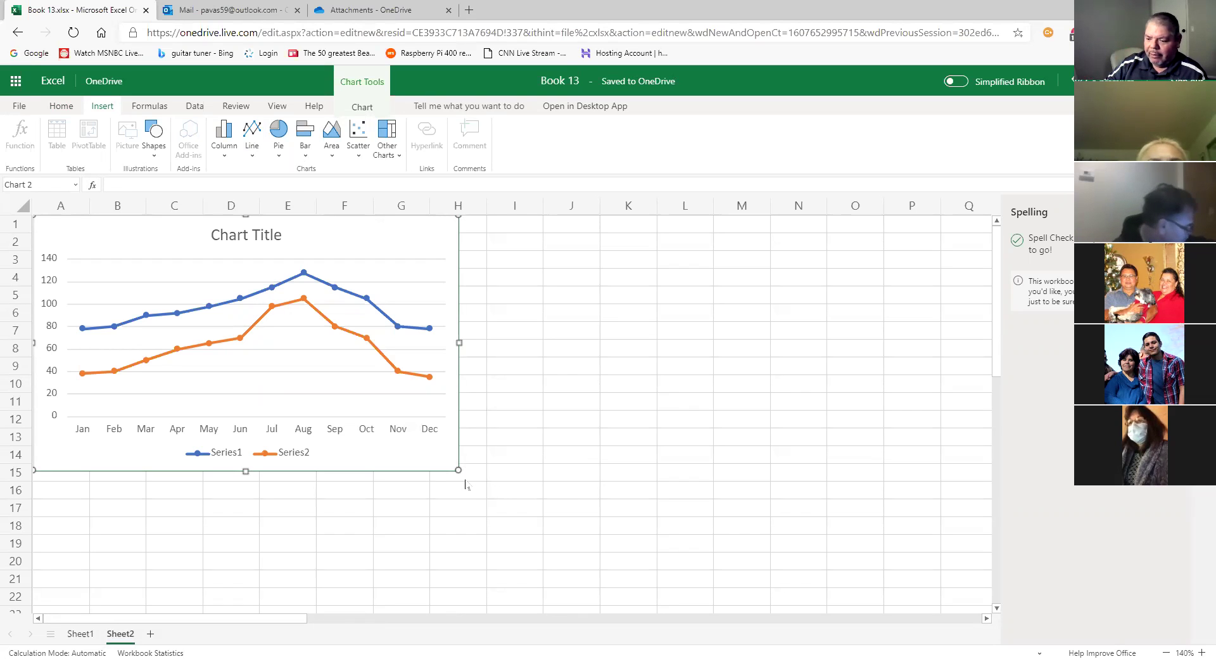
Enlarge the pasted chart on Sheet2 to cover about columns A to L and rows 1 to 22, and deselect it
{"action": "left_click_drag", "start_coordinate": [458, 472], "coordinate": [693, 615]}
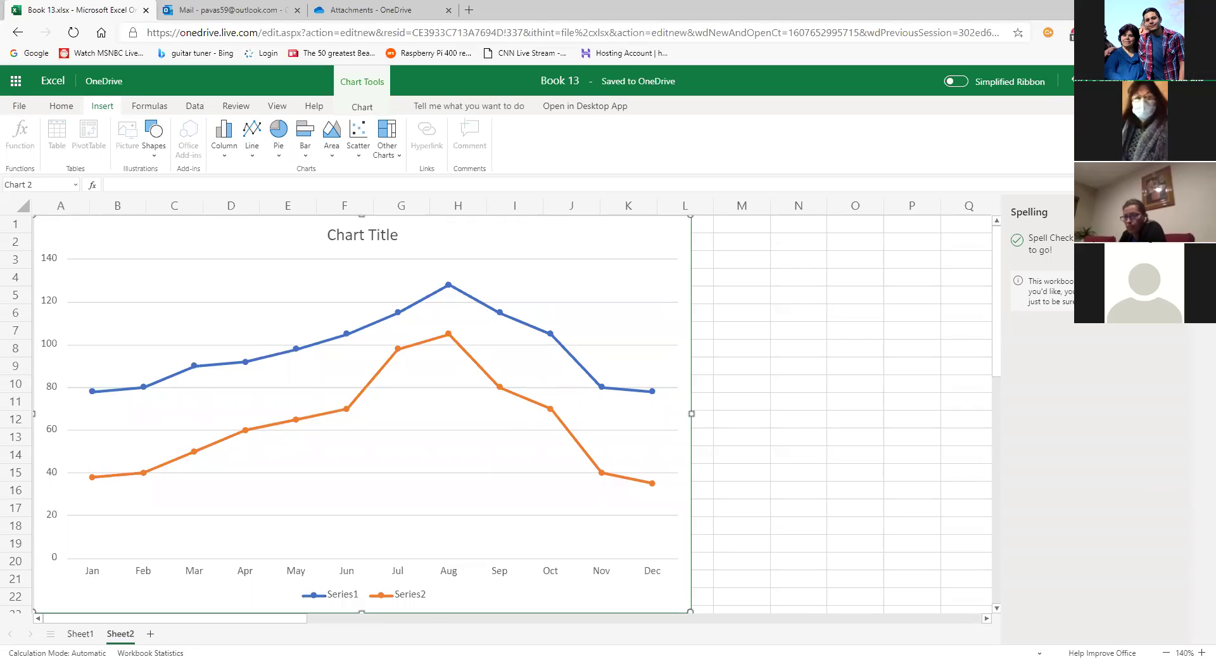
{"action": "key", "text": "Escape"}
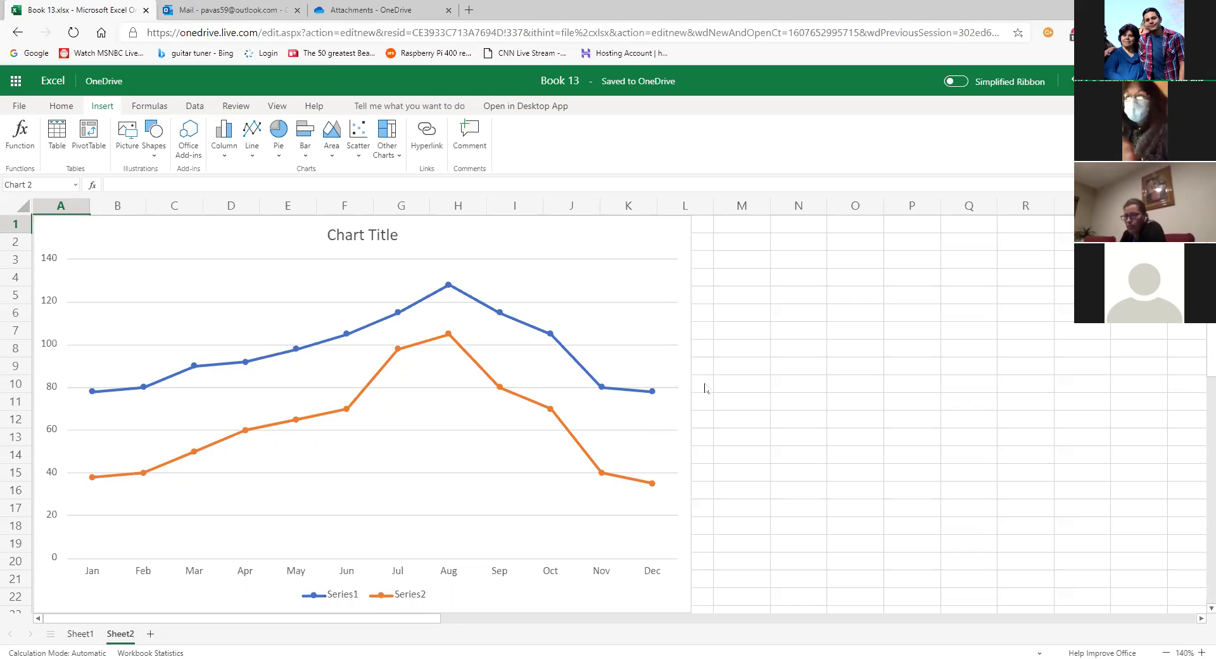
{"action": "right_click", "coordinate": [608, 341]}
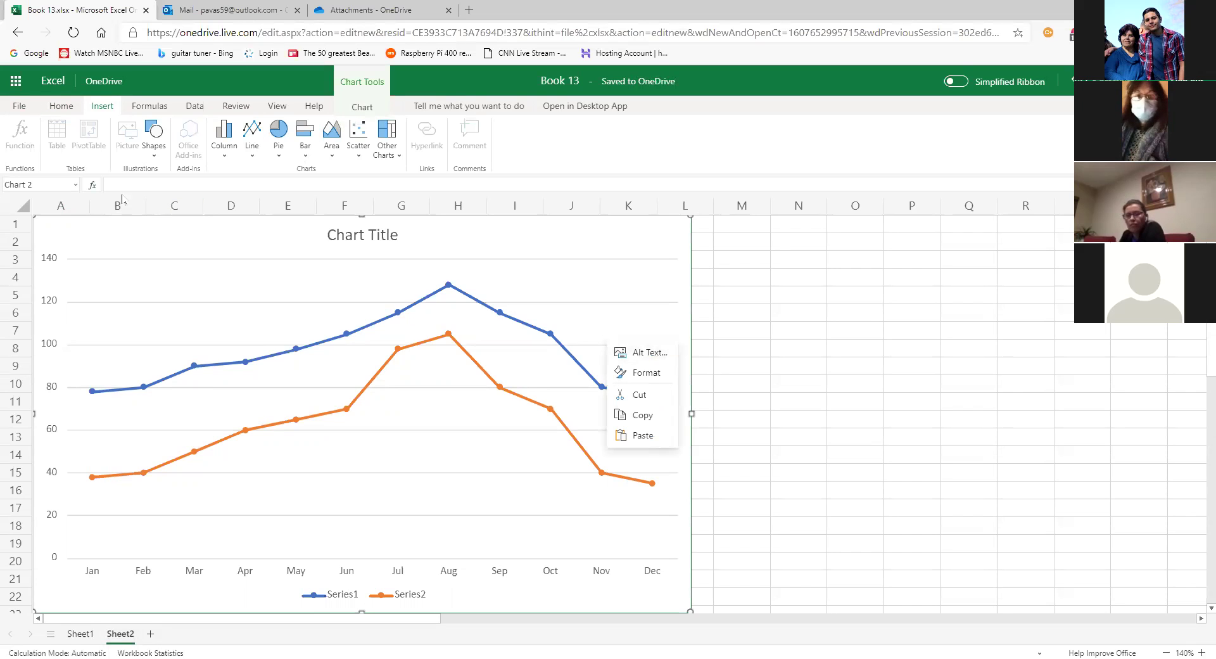
{"action": "left_click", "coordinate": [757, 274]}
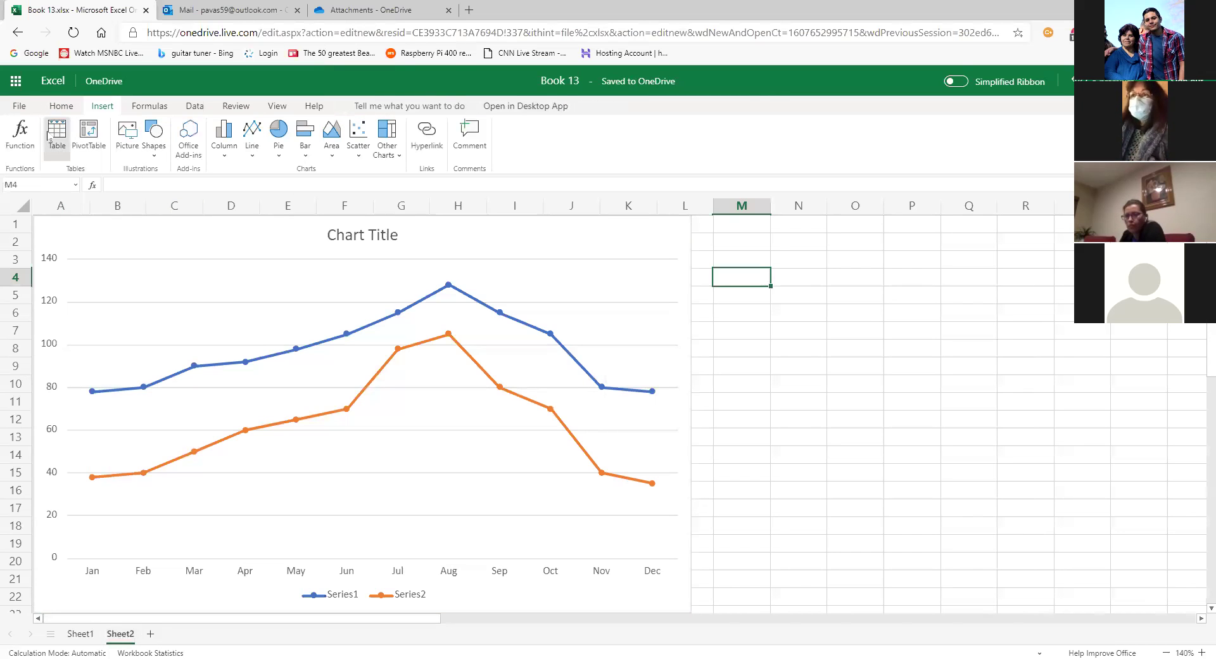
Undo the chart's enlargement and its pasting on Sheet2
{"action": "left_click", "coordinate": [19, 106]}
{"action": "left_click", "coordinate": [52, 105]}
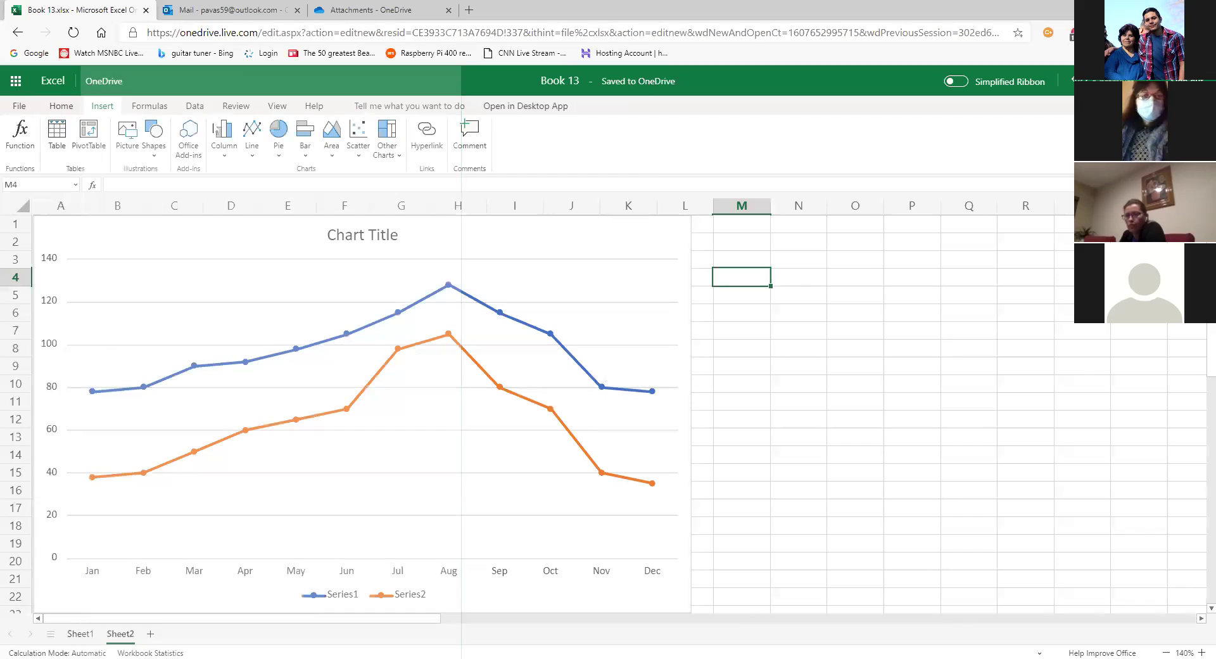
{"action": "left_click", "coordinate": [52, 105]}
{"action": "left_click", "coordinate": [13, 131]}
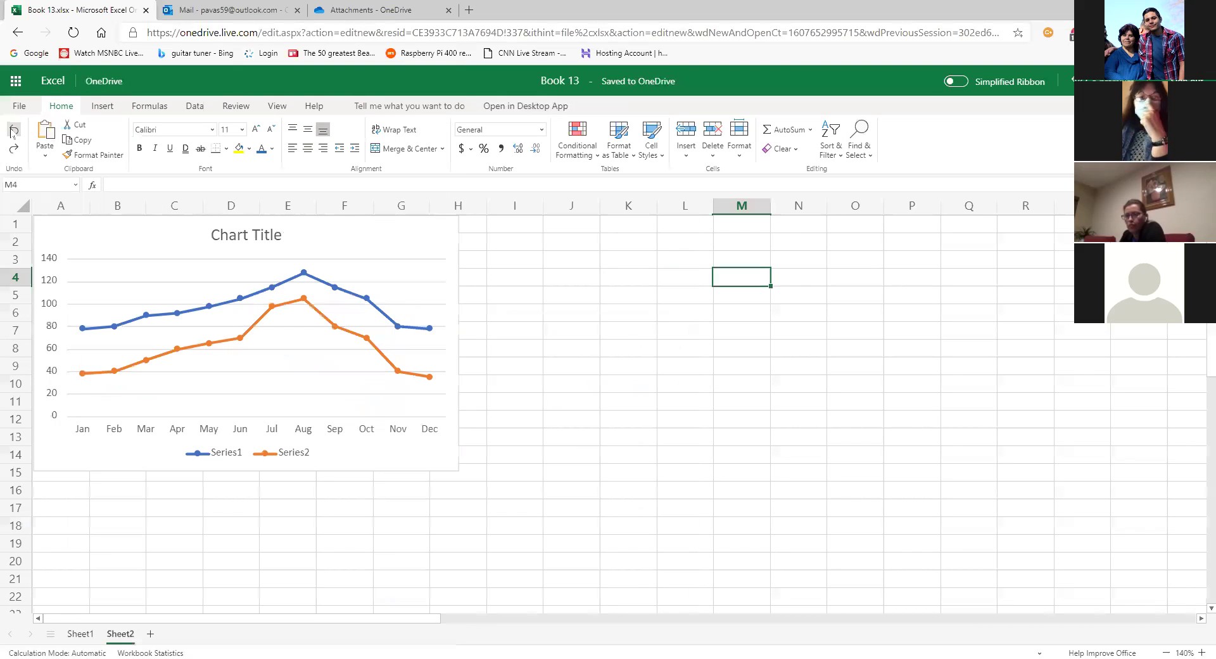
{"action": "left_click", "coordinate": [12, 131]}
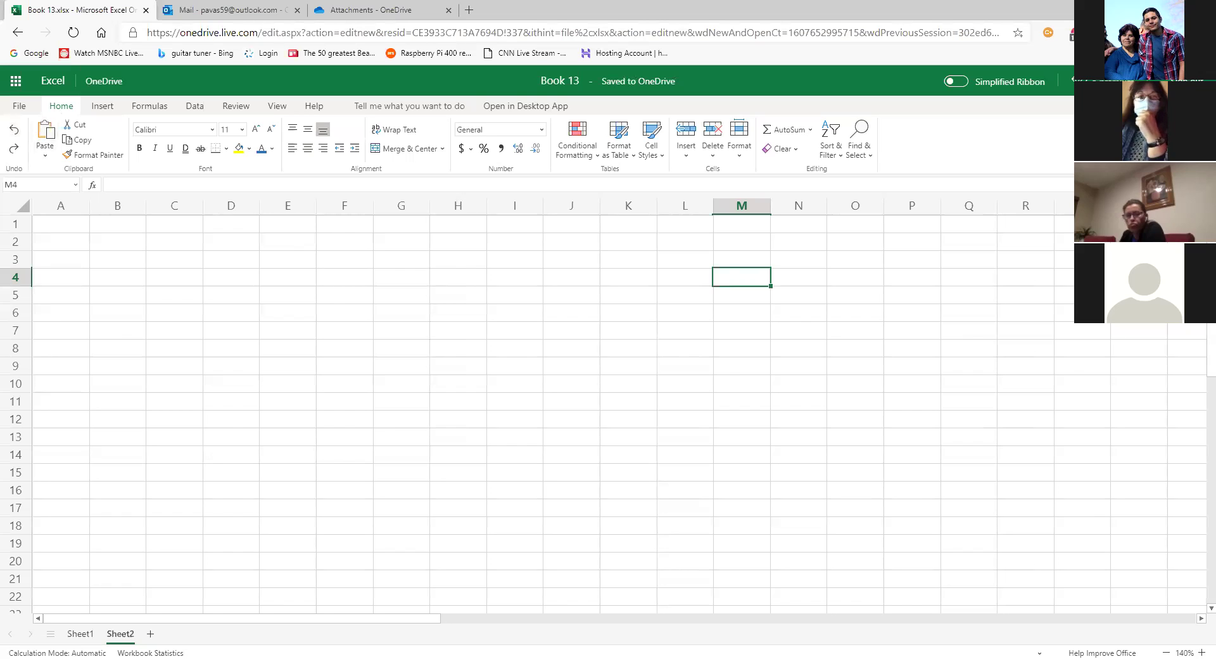
Insert a 2-D Line with Markers chart of the months and temperatures in B3:M5 on Sheet1
{"action": "left_click", "coordinate": [80, 633]}
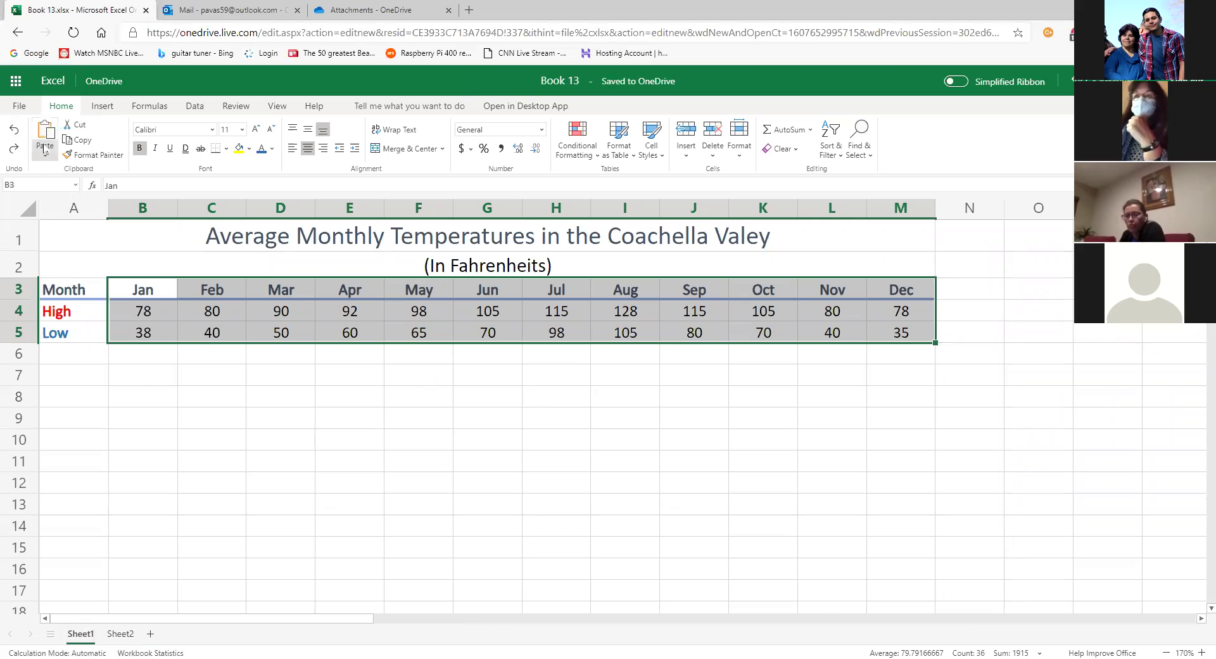
{"action": "left_click", "coordinate": [104, 107]}
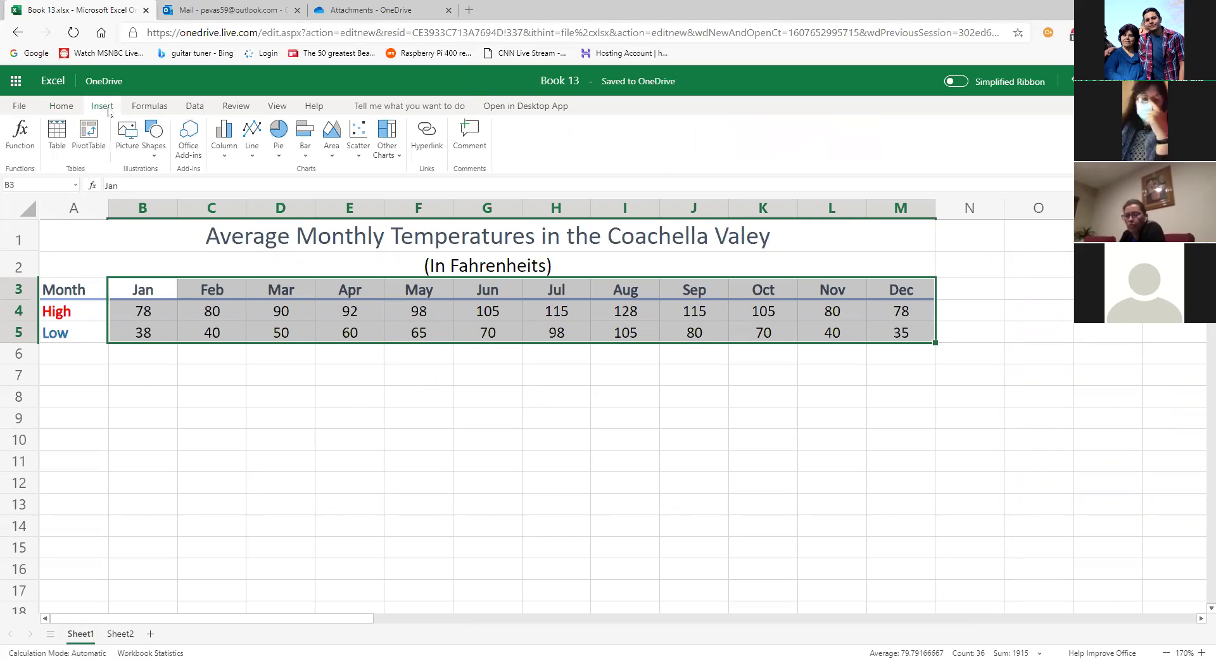
{"action": "left_click", "coordinate": [252, 138]}
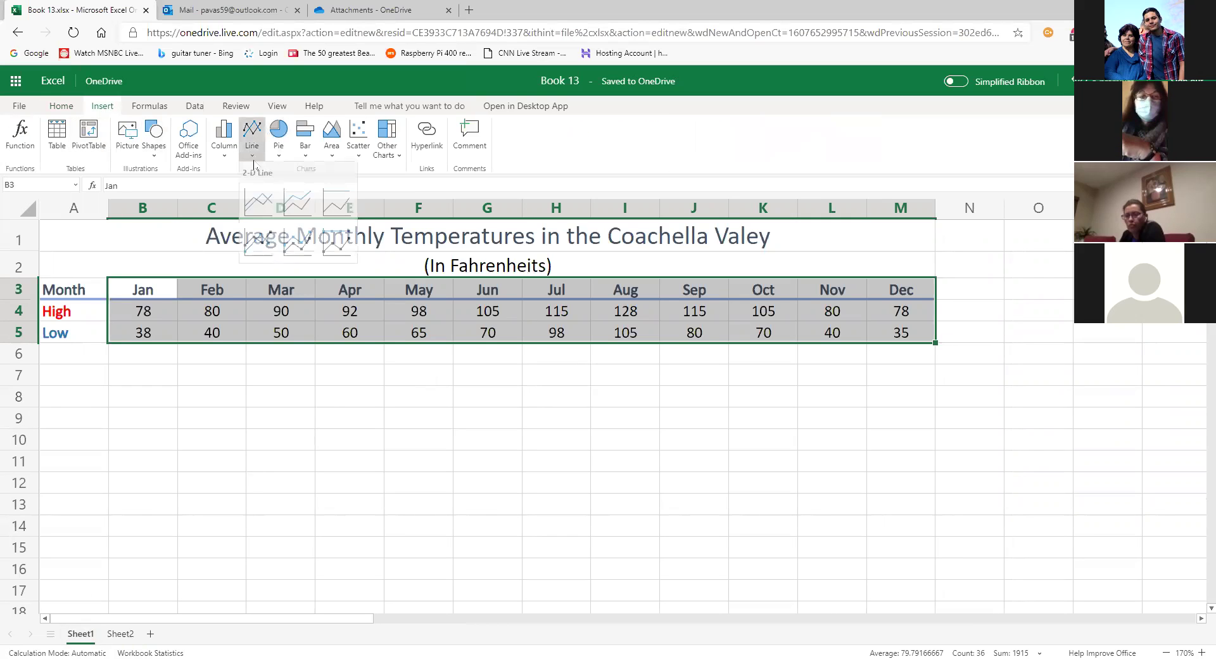
{"action": "left_click", "coordinate": [258, 240]}
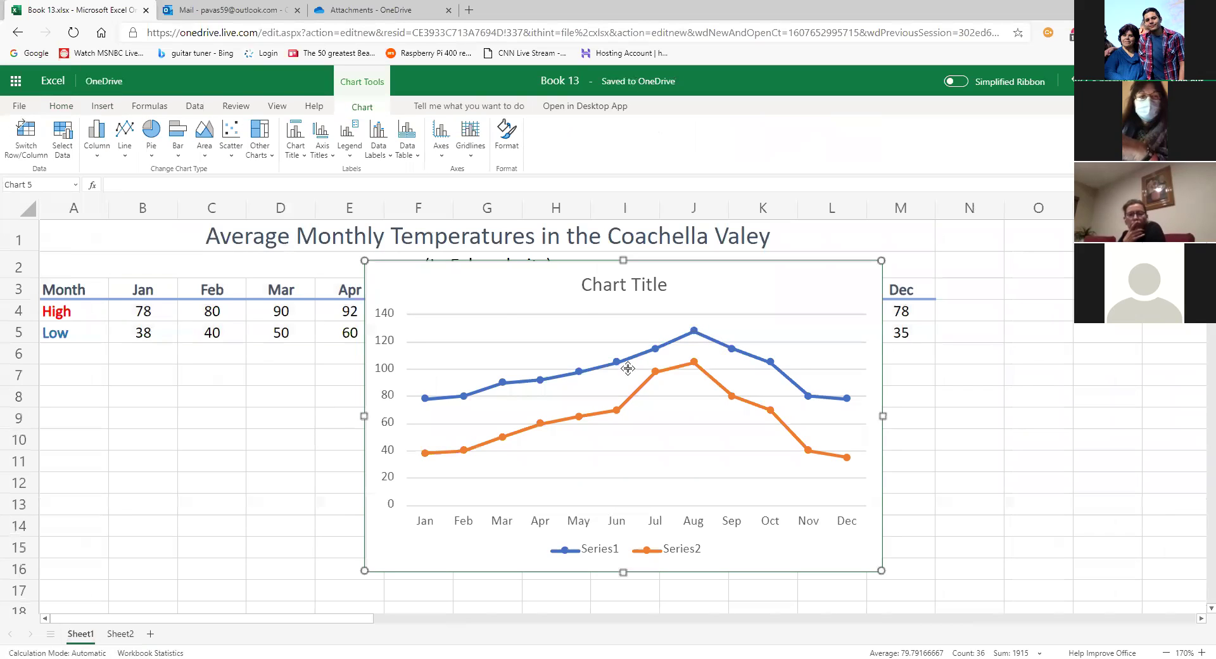
Cut the new line chart from Sheet1 and paste it on Sheet2 at cell M4
{"action": "right_click", "coordinate": [516, 314]}
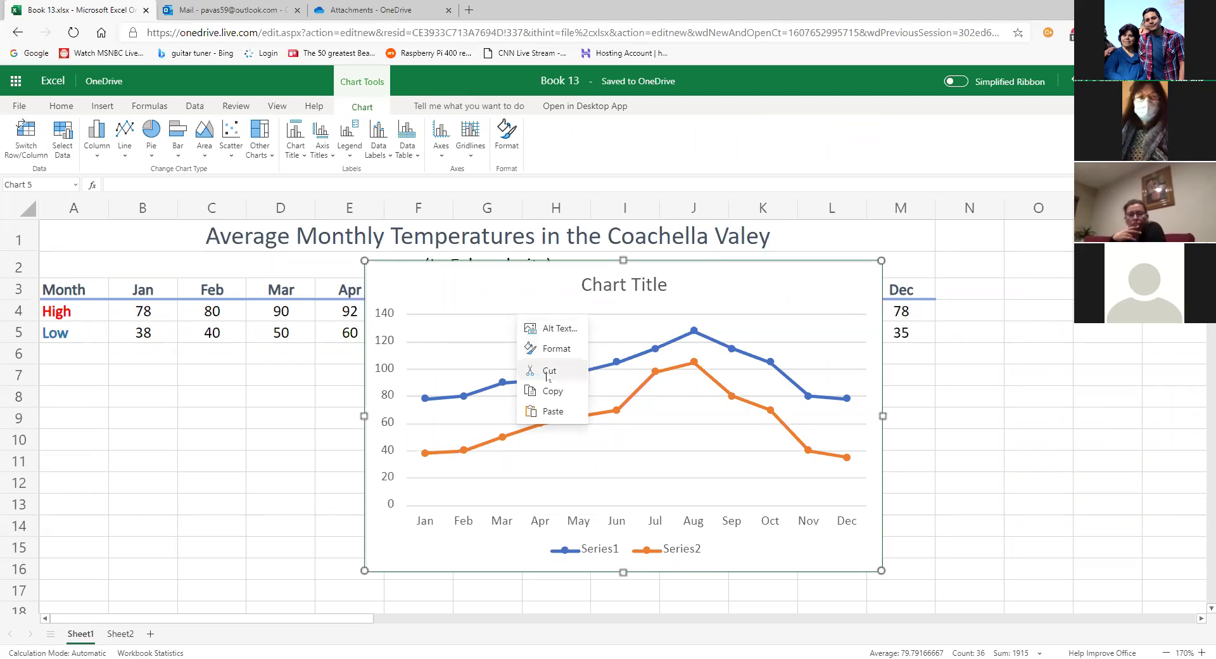
{"action": "left_click", "coordinate": [483, 288]}
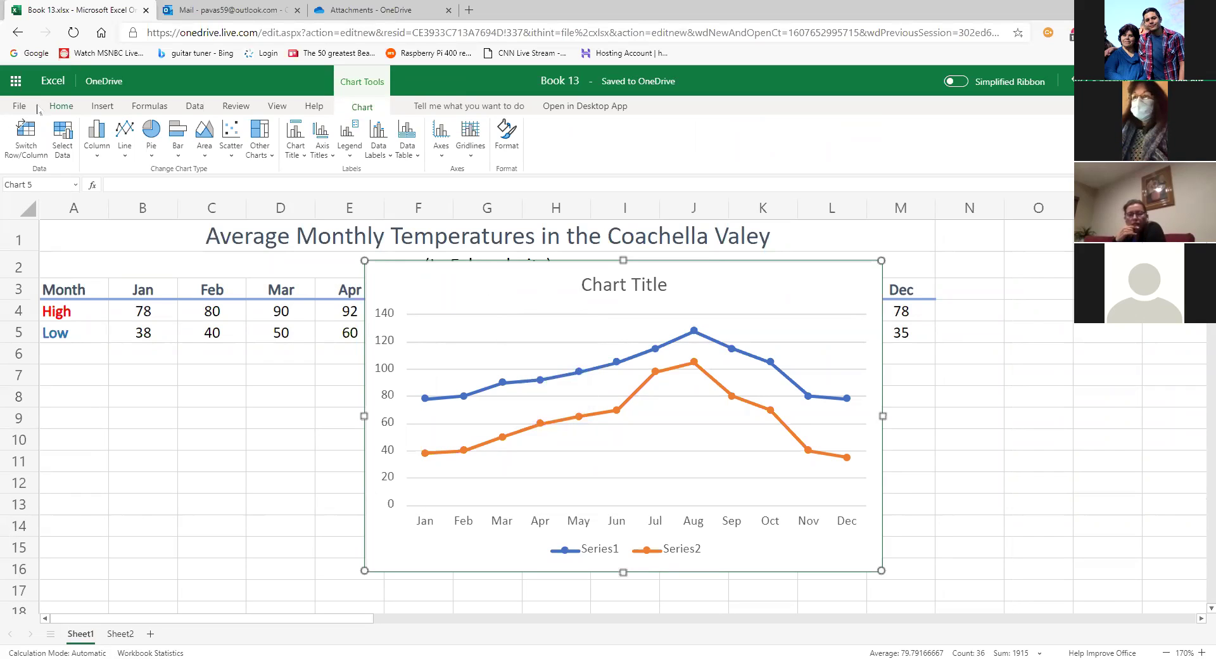
{"action": "left_click", "coordinate": [61, 106]}
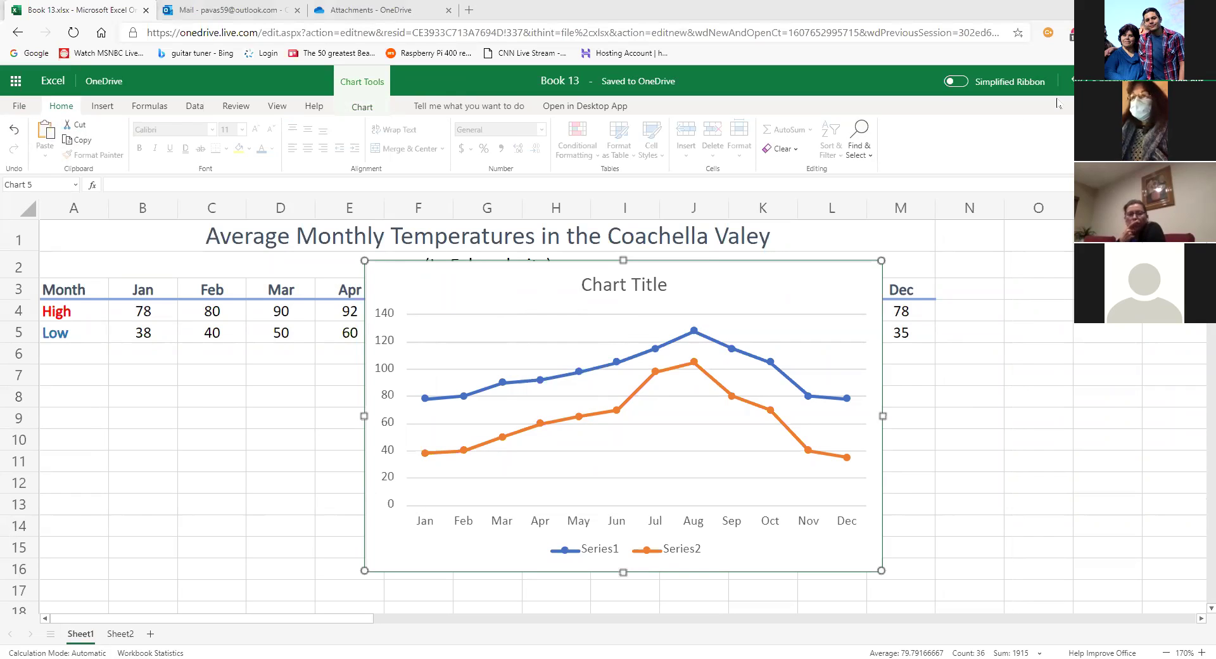
{"action": "left_click_drag", "start_coordinate": [58, 119], "coordinate": [96, 110]}
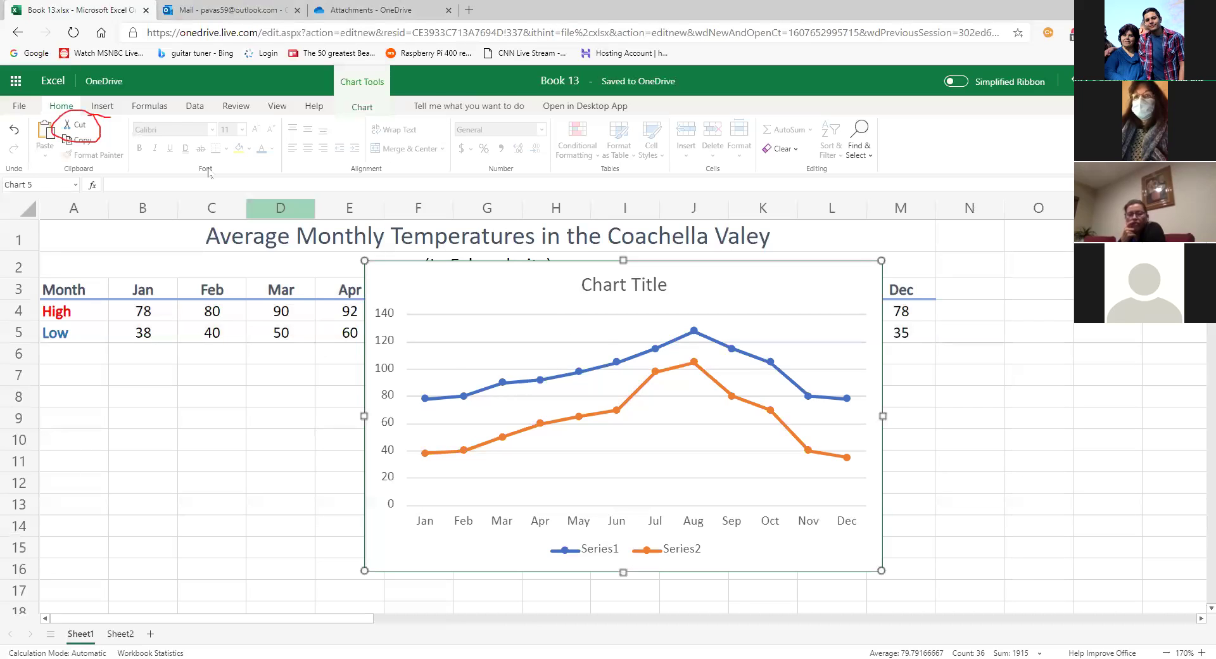
{"action": "left_click", "coordinate": [75, 126]}
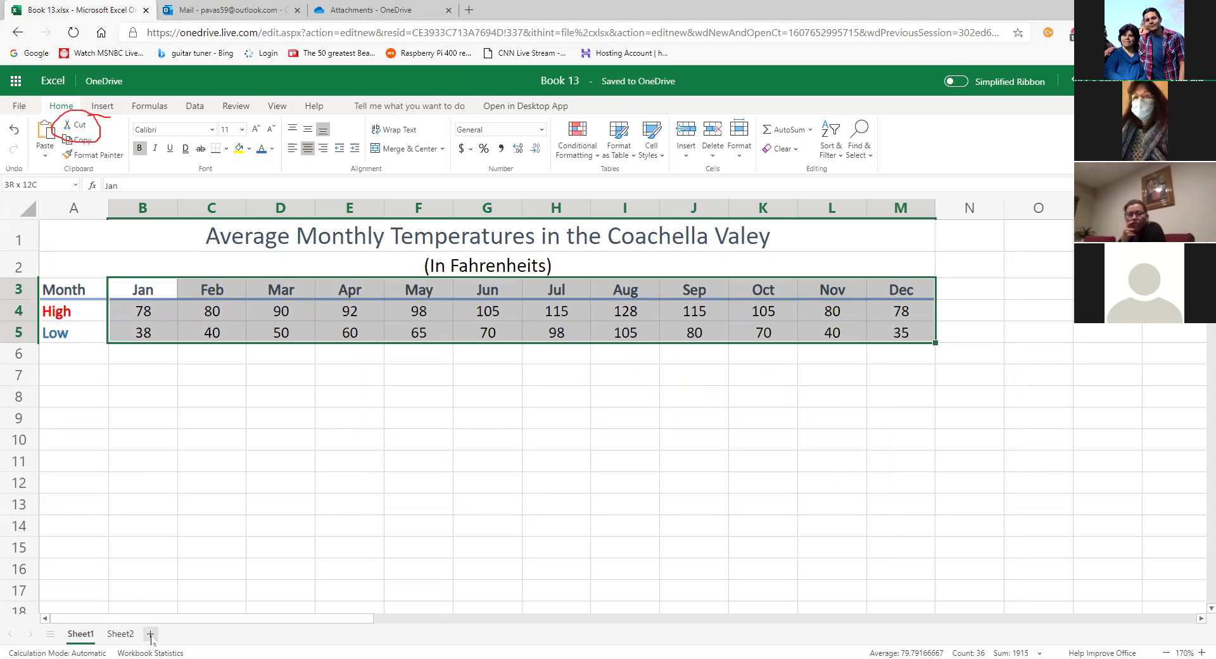
{"action": "left_click", "coordinate": [127, 634]}
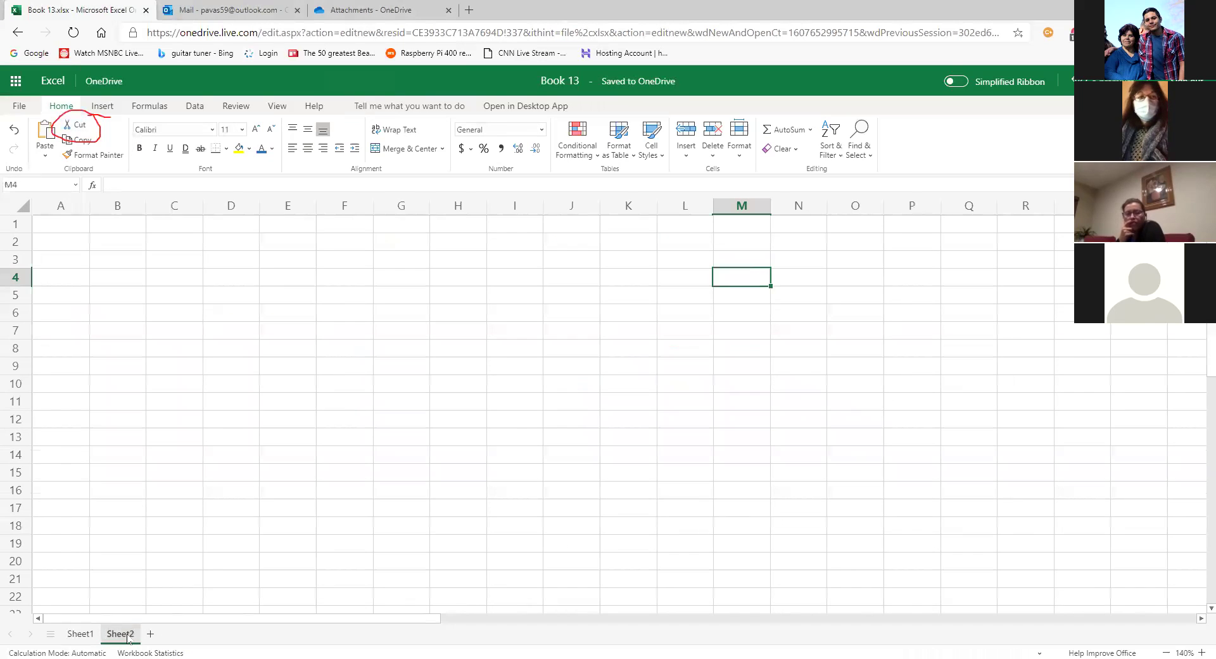
{"action": "left_click", "coordinate": [47, 134]}
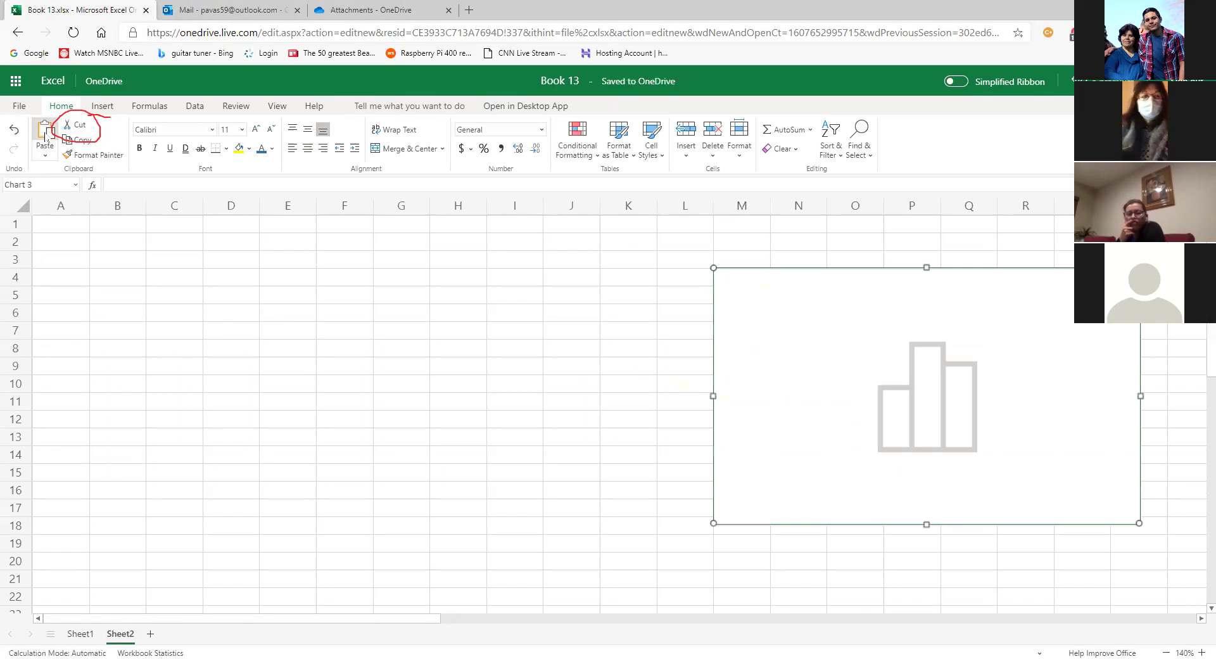
Move the pasted chart to the upper-left corner of Sheet2 and enlarge it to cover about columns A to K and rows 1 to 21
{"action": "left_click_drag", "start_coordinate": [727, 282], "coordinate": [159, 283]}
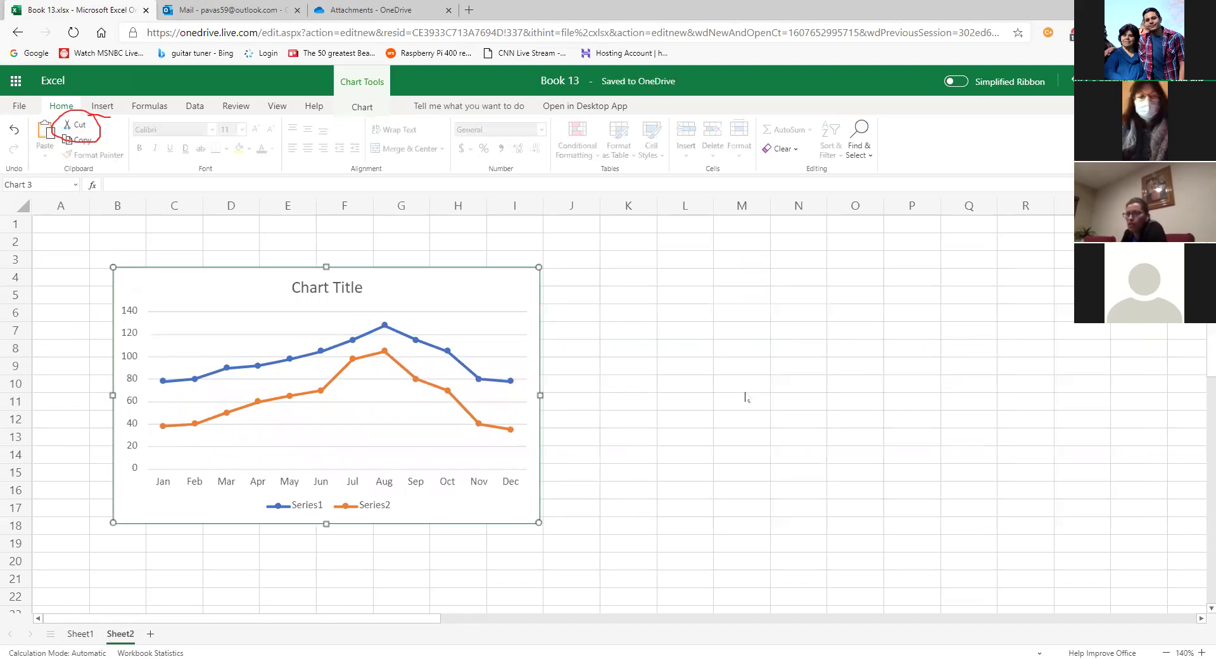
{"action": "left_click_drag", "start_coordinate": [206, 293], "coordinate": [141, 253]}
{"action": "left_click_drag", "start_coordinate": [473, 483], "coordinate": [605, 561]}
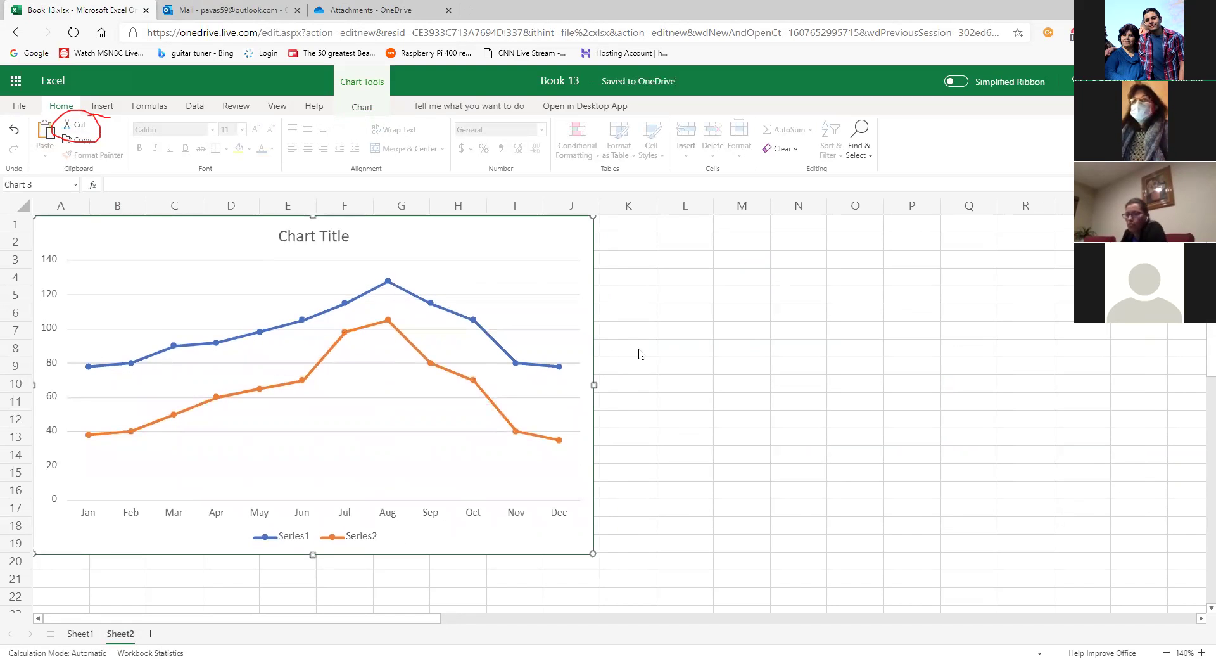
{"action": "left_click_drag", "start_coordinate": [588, 552], "coordinate": [641, 575]}
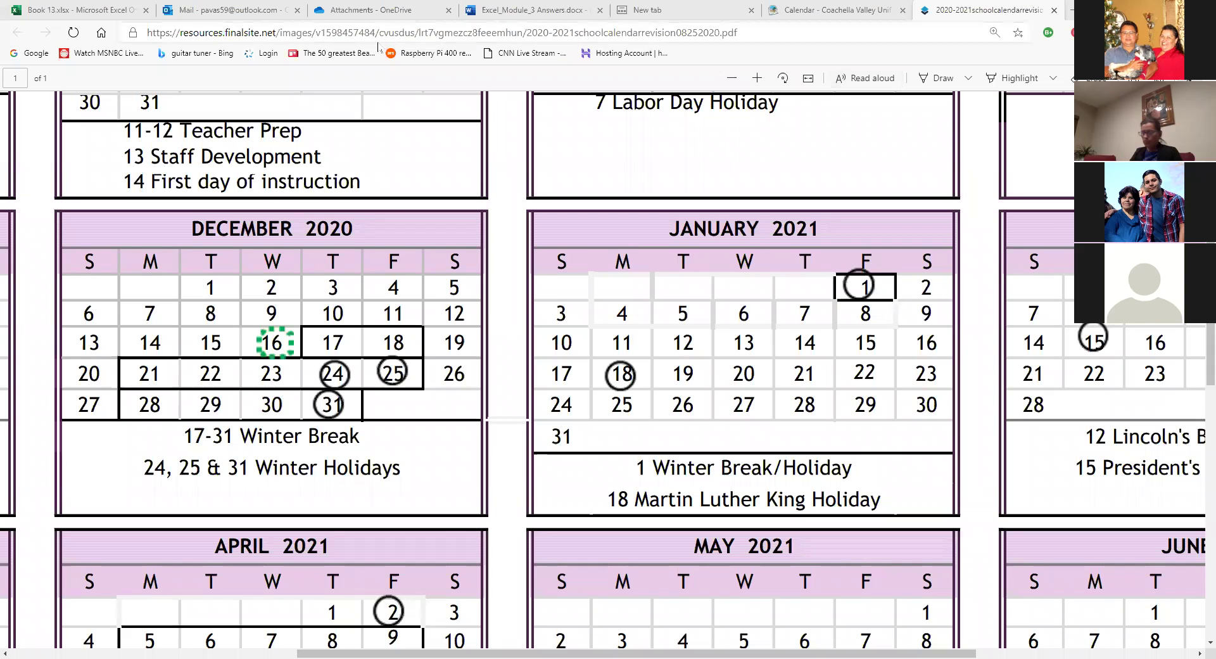
Close the school calendar PDF, the district calendar page and the empty browser page, and return to the Book 13 workbook
{"action": "left_click", "coordinate": [1054, 10]}
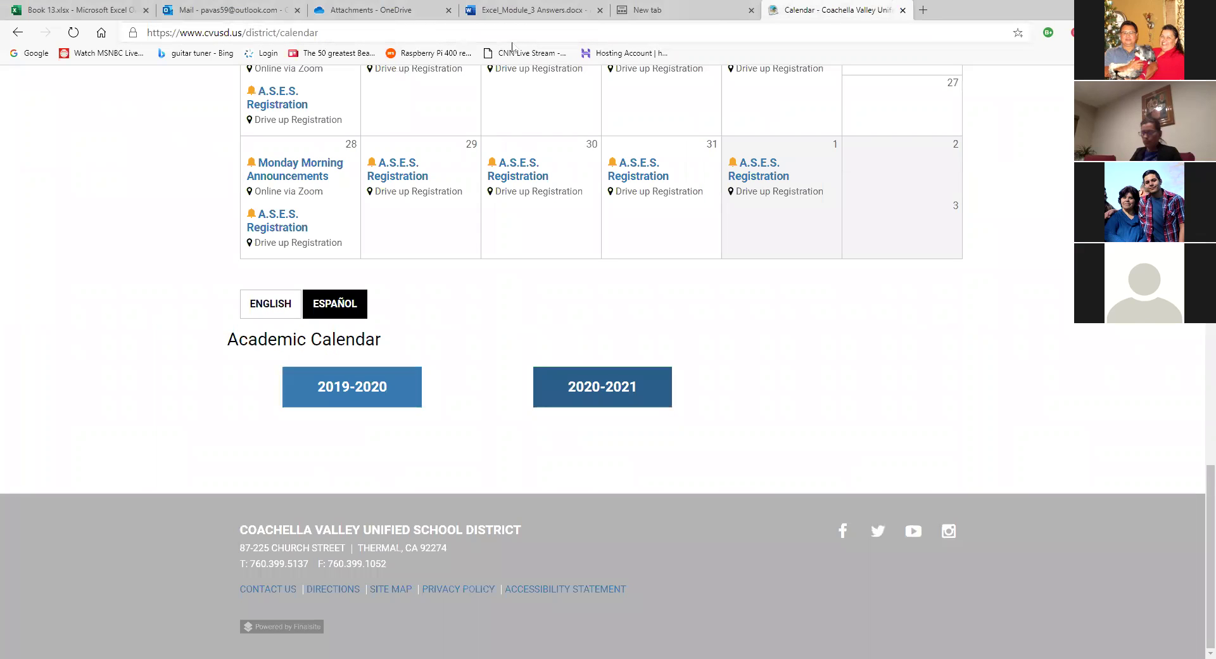
{"action": "left_click", "coordinate": [902, 10]}
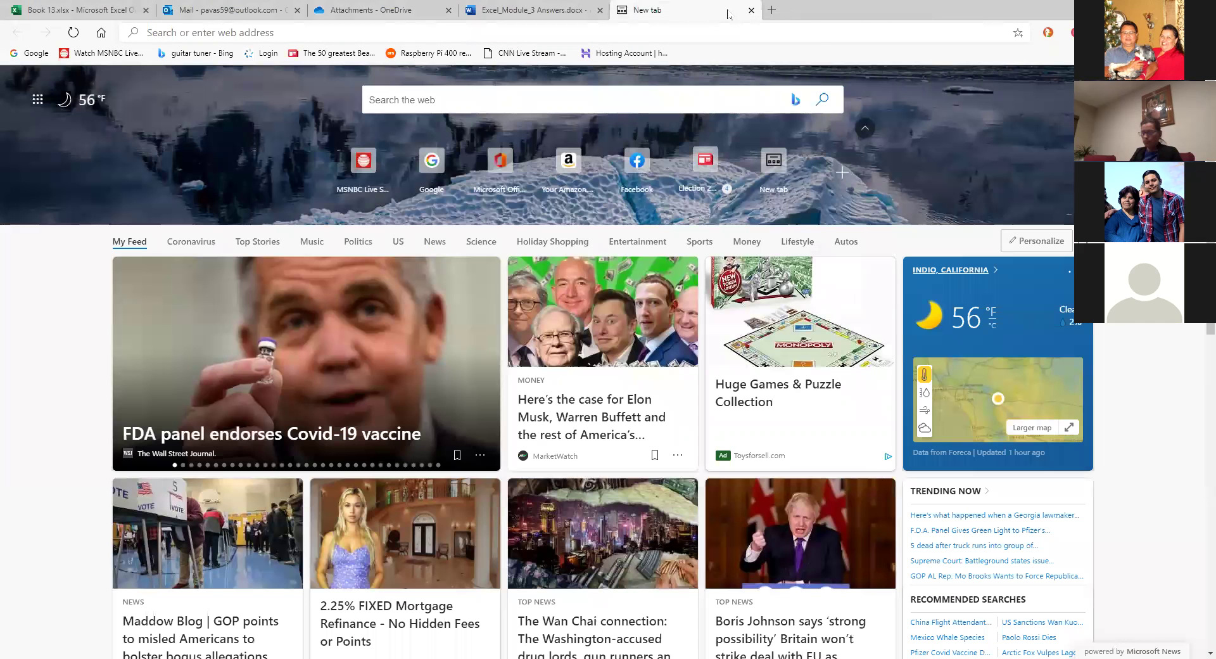
{"action": "left_click", "coordinate": [751, 10]}
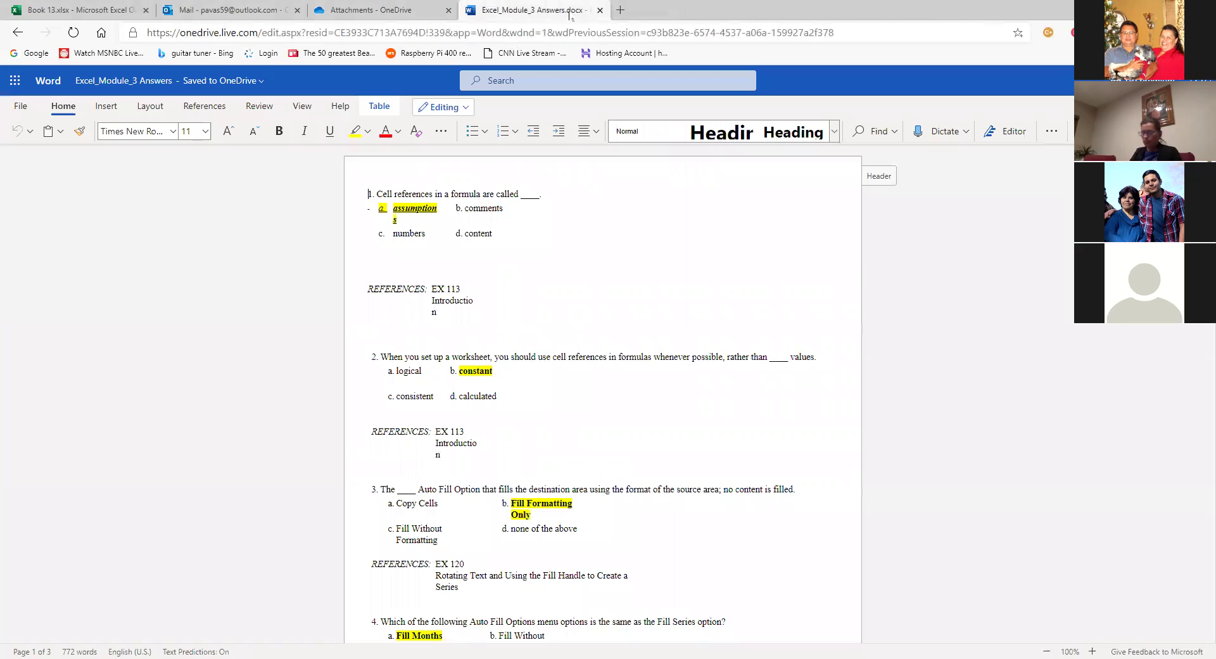
{"action": "left_click", "coordinate": [102, 7]}
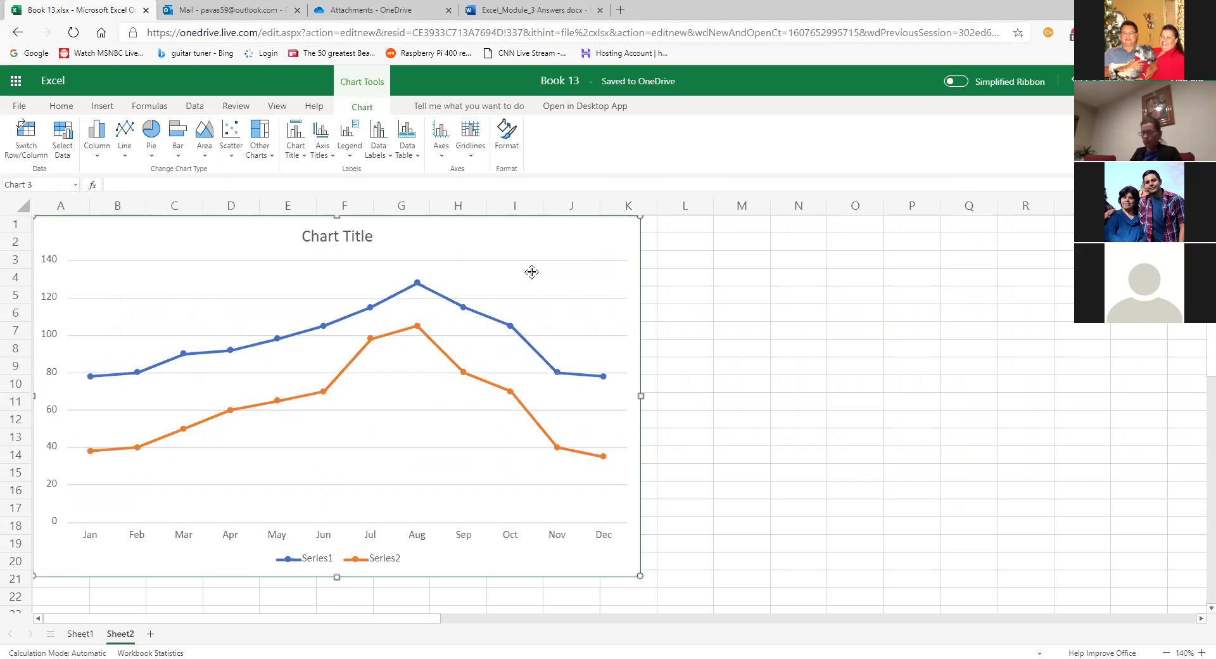
Change the chart title on Sheet2 to "Monthly Temperatures for the Coachella Valley"
{"action": "left_click", "coordinate": [304, 156]}
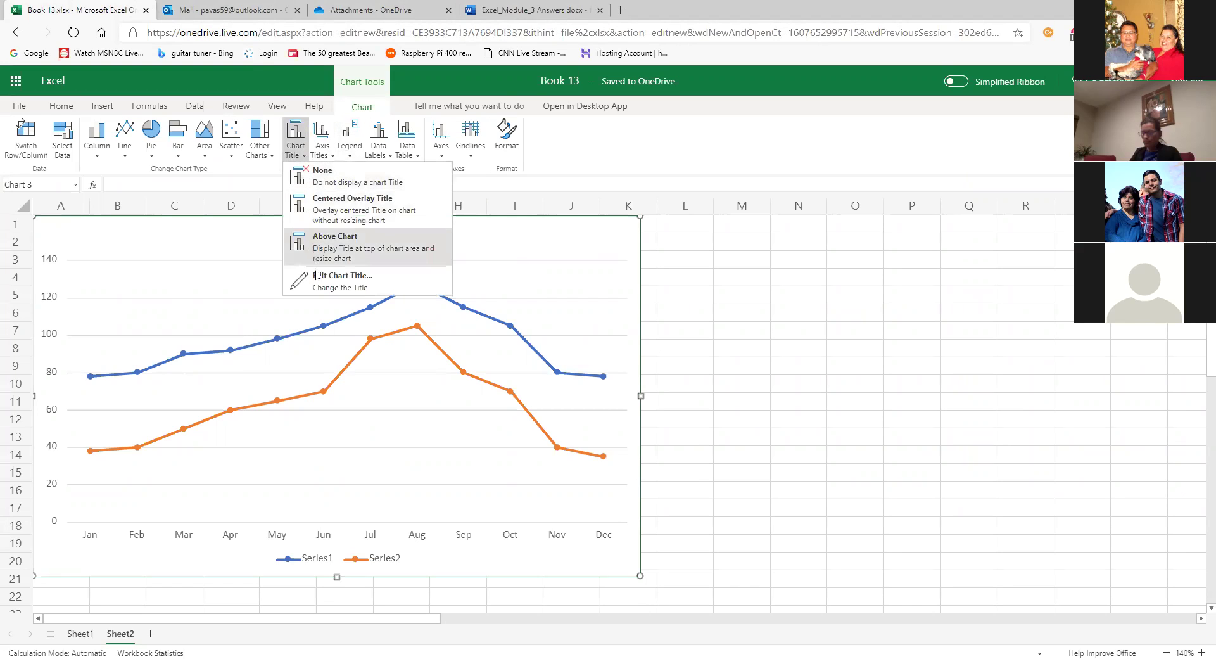
{"action": "left_click", "coordinate": [347, 287]}
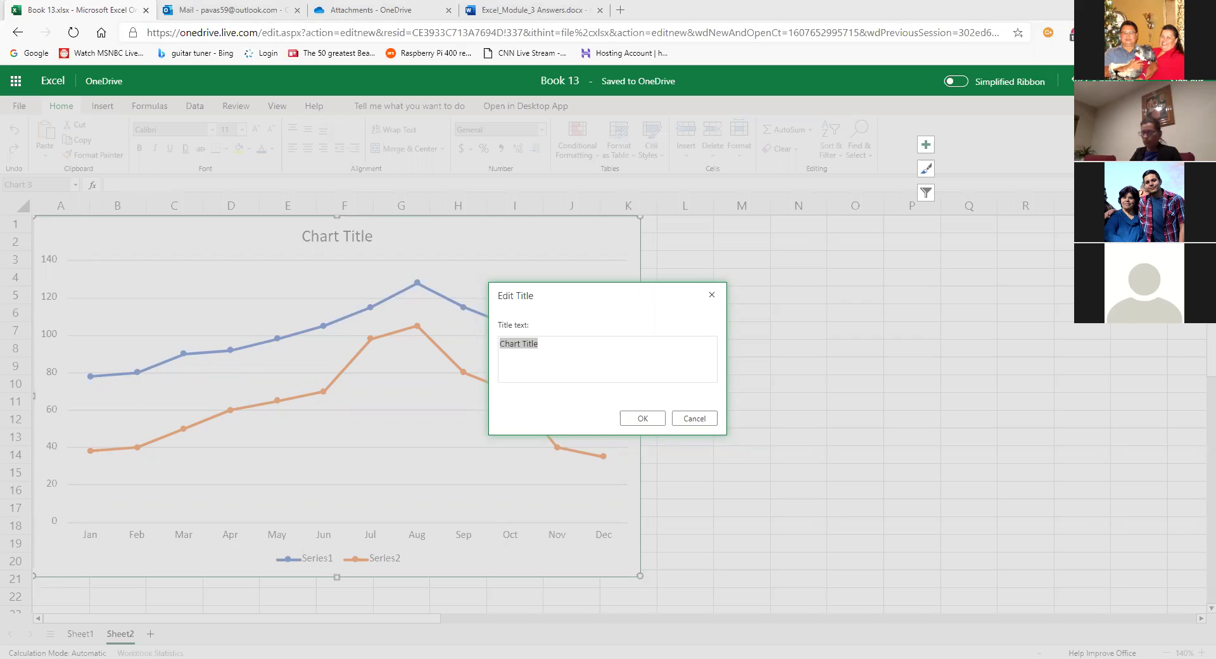
{"action": "left_click", "coordinate": [491, 385]}
{"action": "type", "text": "Temperat"}
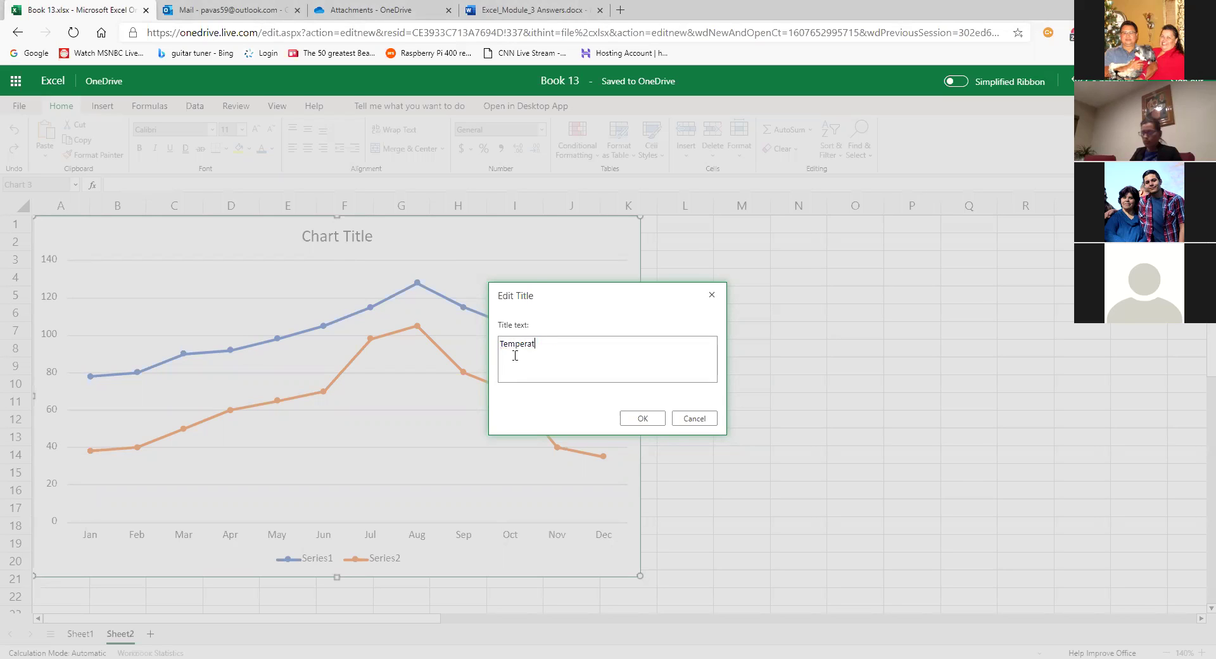
{"action": "type", "text": "ures for the C"}
{"action": "type", "text": "oachel"}
{"action": "type", "text": "lla Val"}
{"action": "type", "text": "ley"}
{"action": "type", "text": "Month"}
{"action": "type", "text": "ly"}
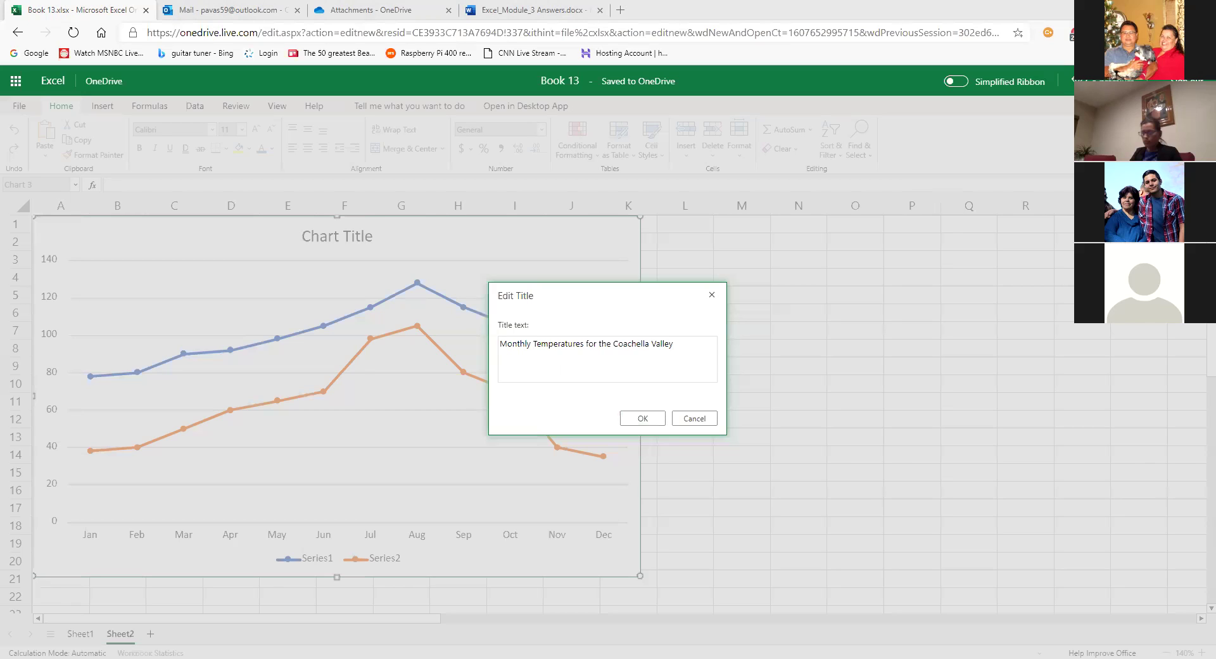
{"action": "left_click", "coordinate": [570, 372]}
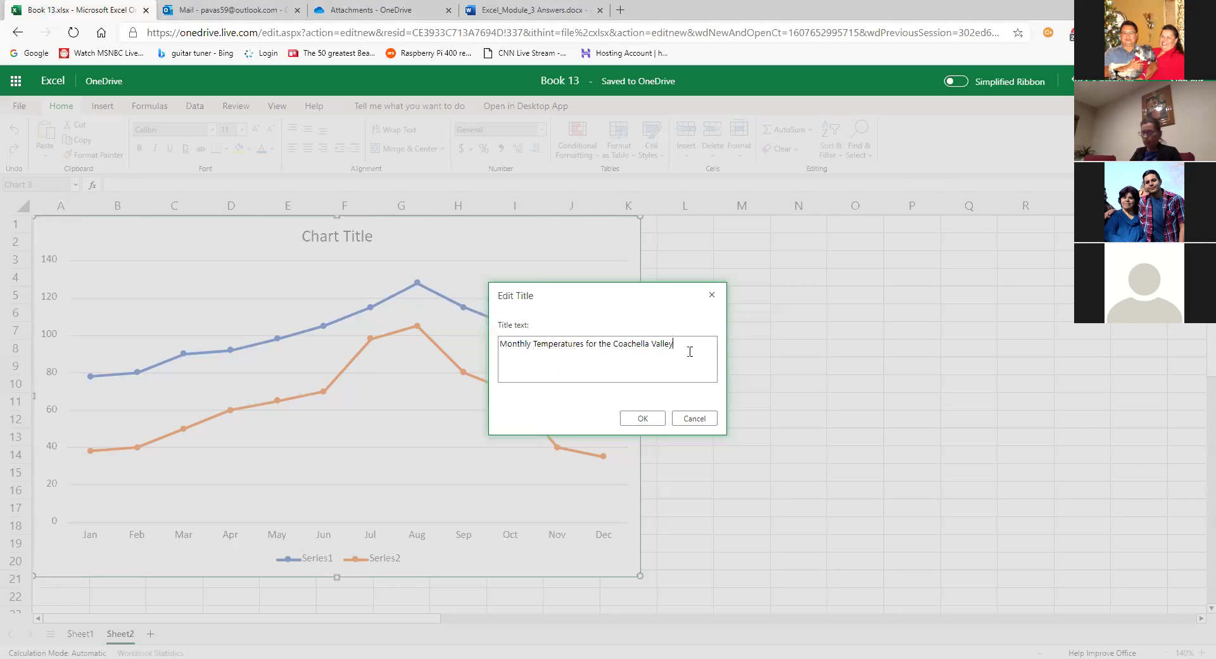
{"action": "left_click", "coordinate": [645, 420]}
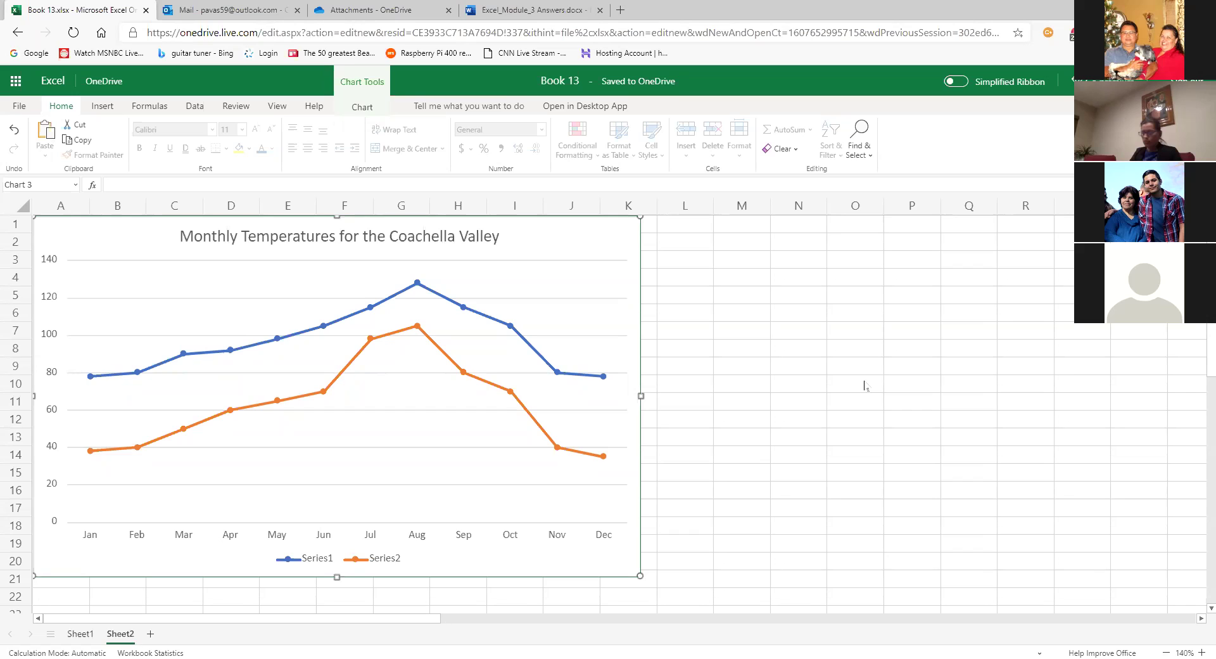
{"action": "left_click", "coordinate": [363, 108]}
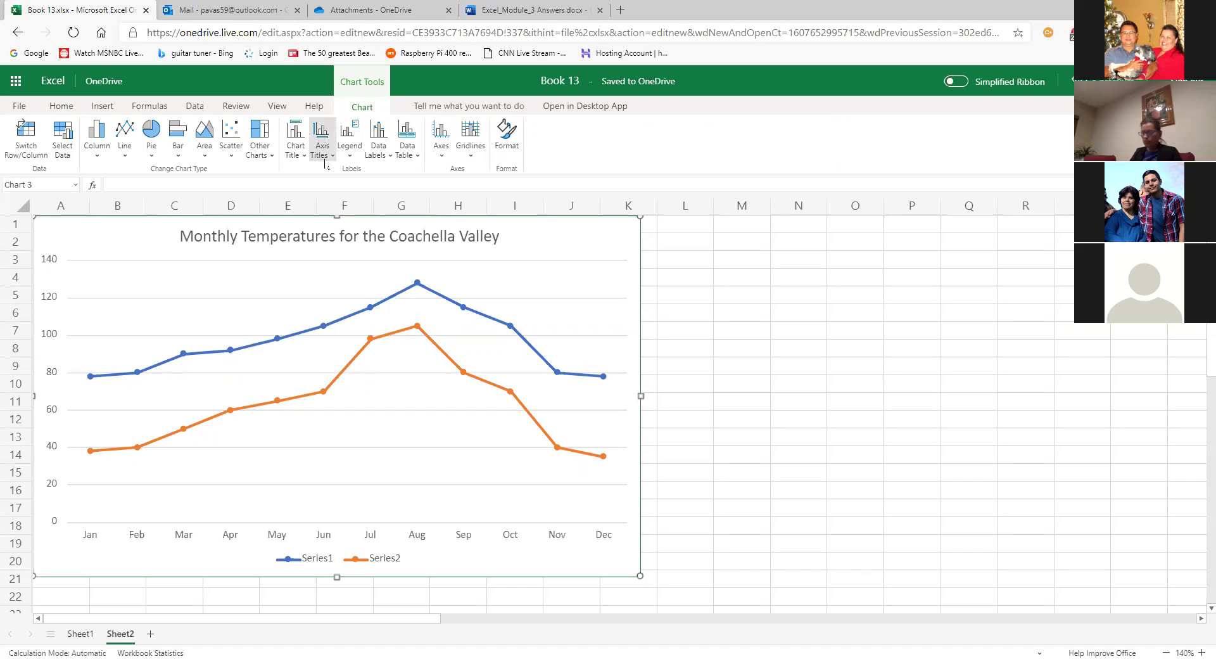
{"action": "left_click", "coordinate": [350, 152]}
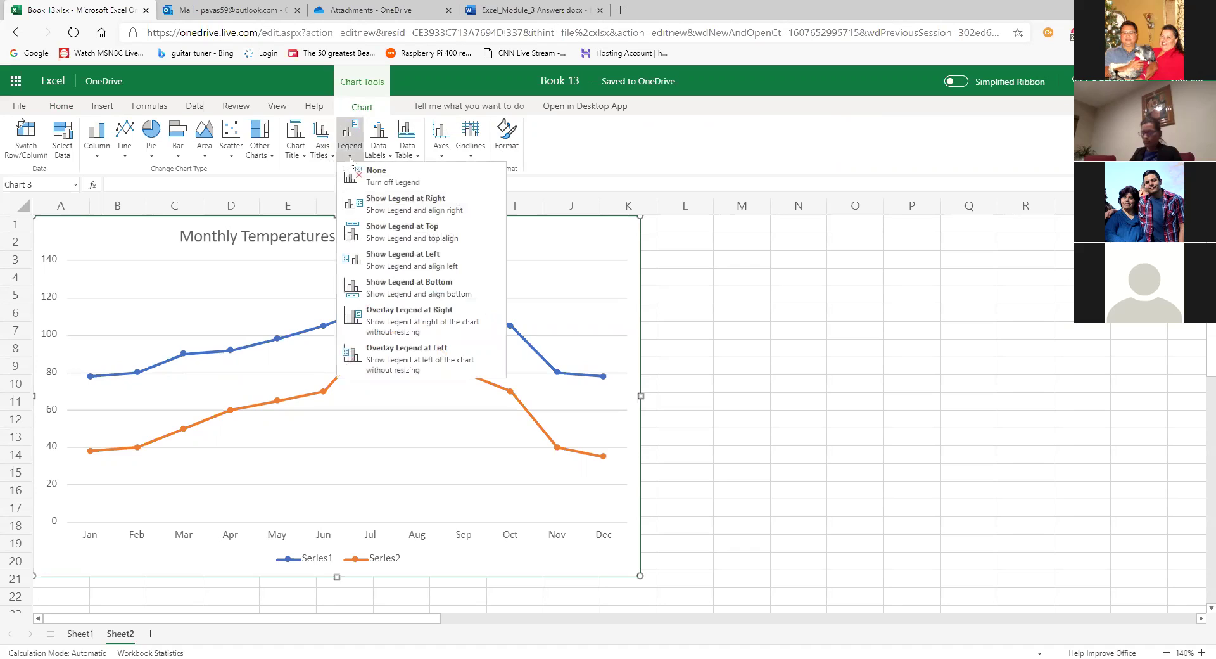
{"action": "left_click", "coordinate": [384, 159]}
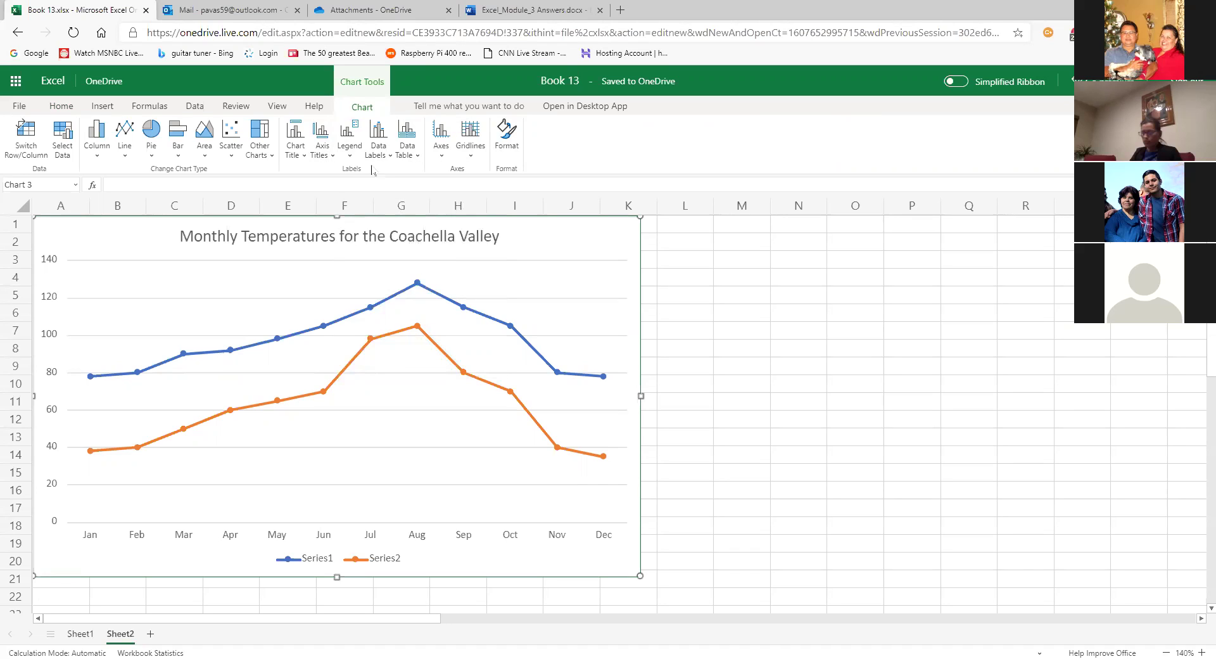
{"action": "left_click", "coordinate": [302, 158]}
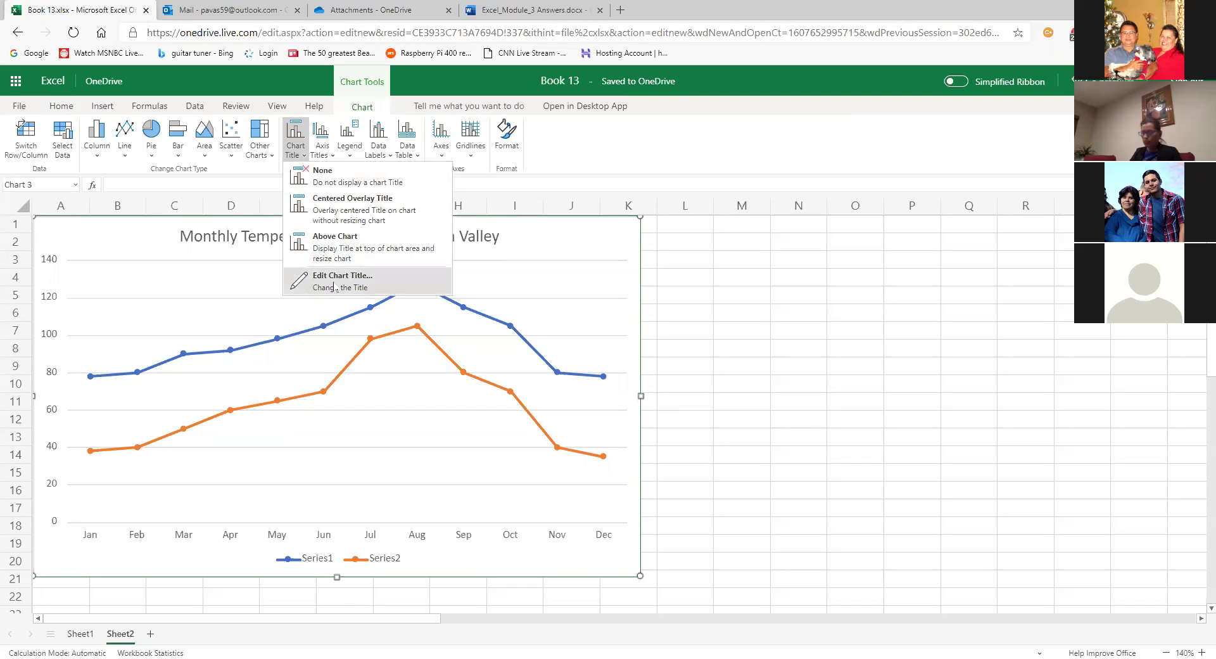
{"action": "left_click", "coordinate": [517, 281]}
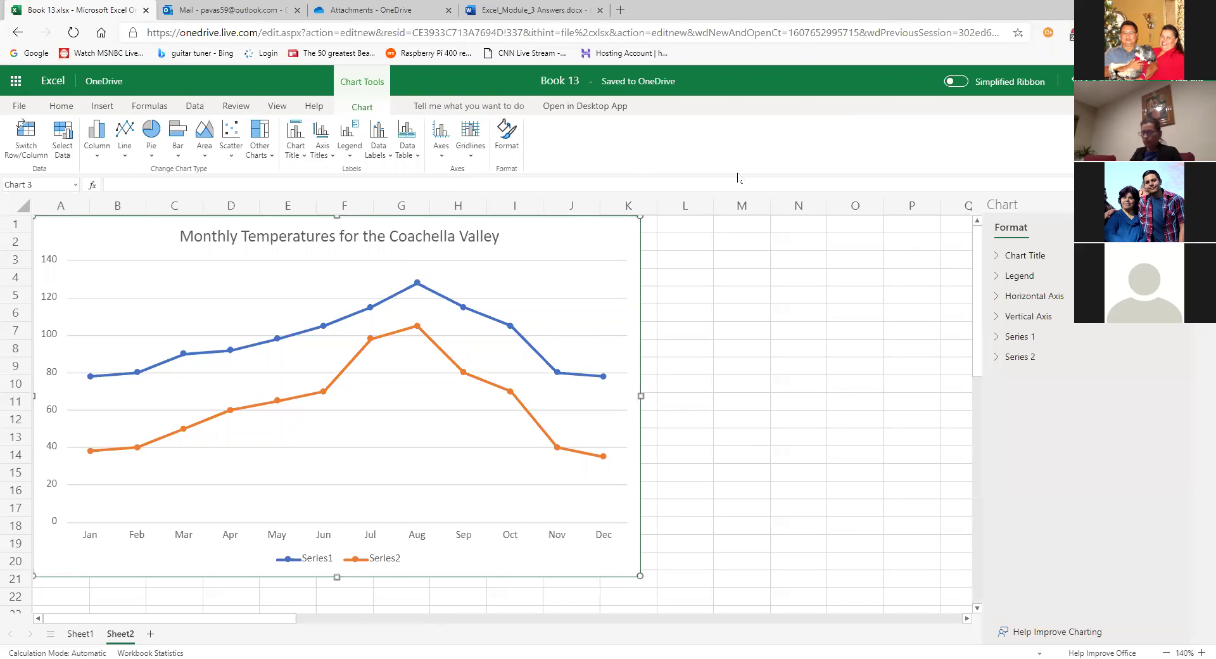
Try a dark red outline on the Series 1 line of the chart, and undo the colour change
{"action": "left_click", "coordinate": [1049, 338]}
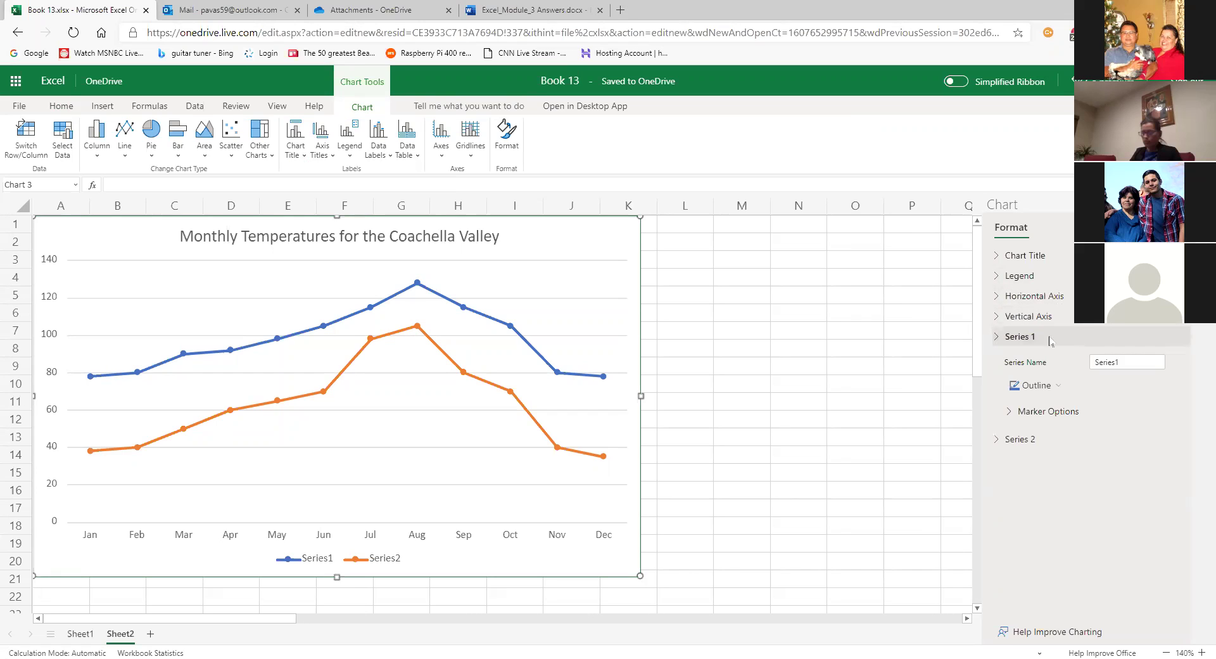
{"action": "left_click", "coordinate": [1063, 388]}
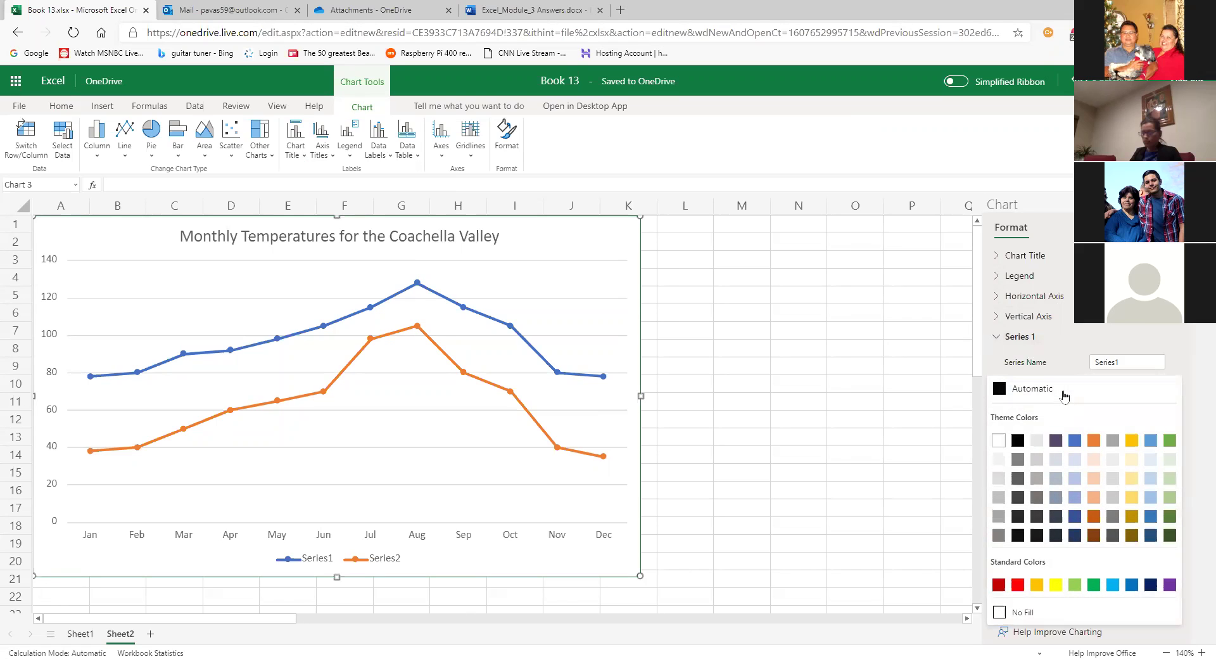
{"action": "left_click", "coordinate": [1000, 585]}
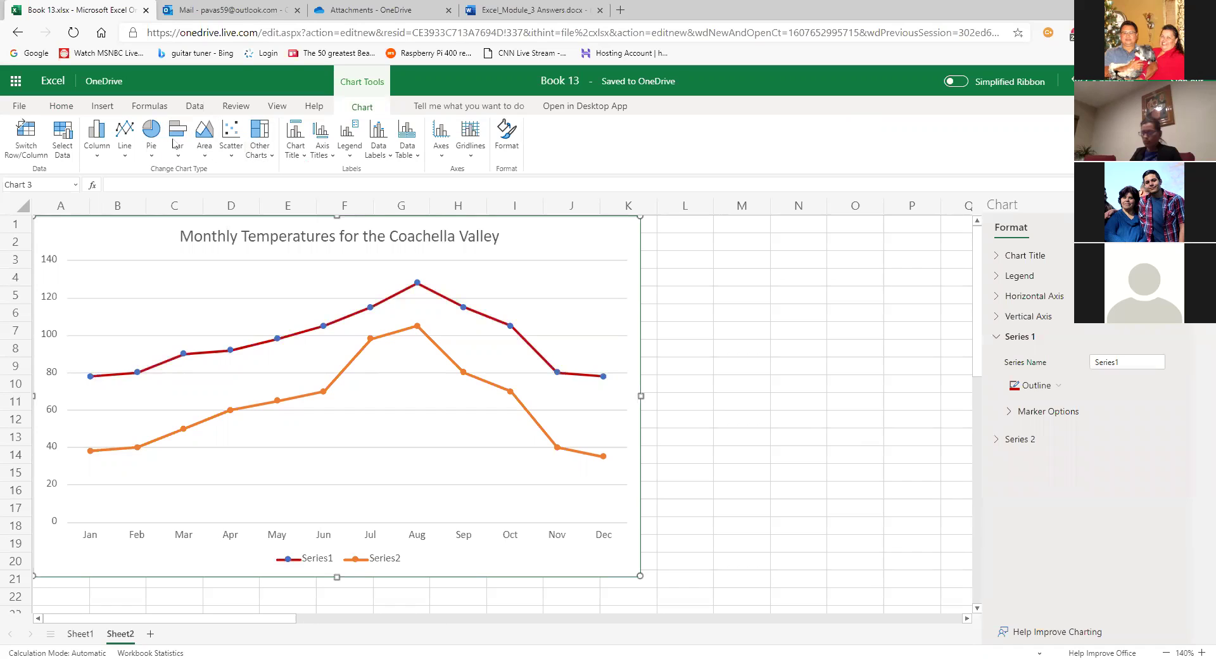
{"action": "left_click", "coordinate": [58, 107]}
{"action": "left_click", "coordinate": [12, 133]}
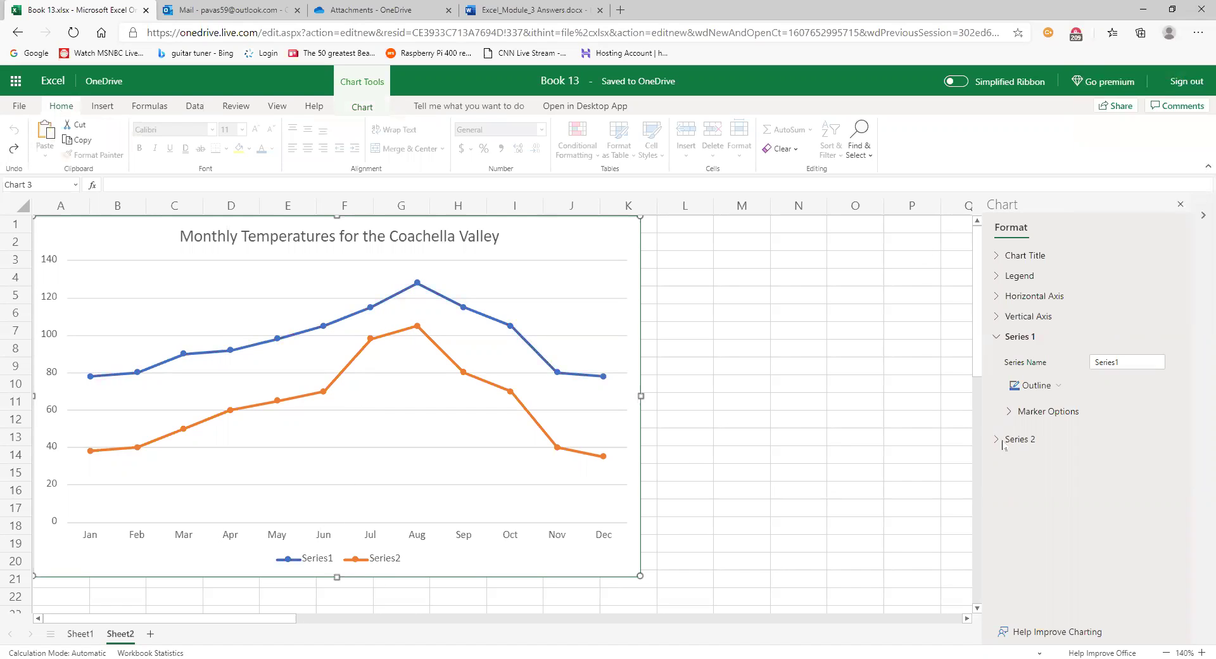
{"action": "left_click", "coordinate": [1146, 361]}
{"action": "left_click_drag", "start_coordinate": [1134, 361], "coordinate": [1087, 363]}
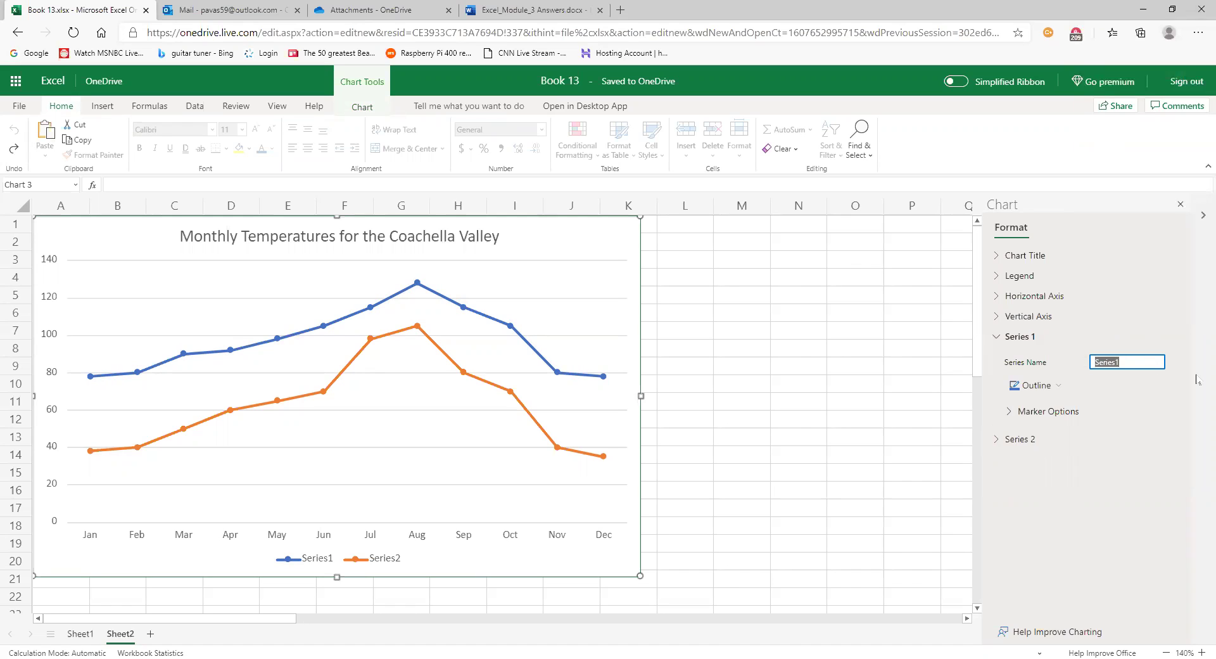
{"action": "left_click", "coordinate": [1180, 204]}
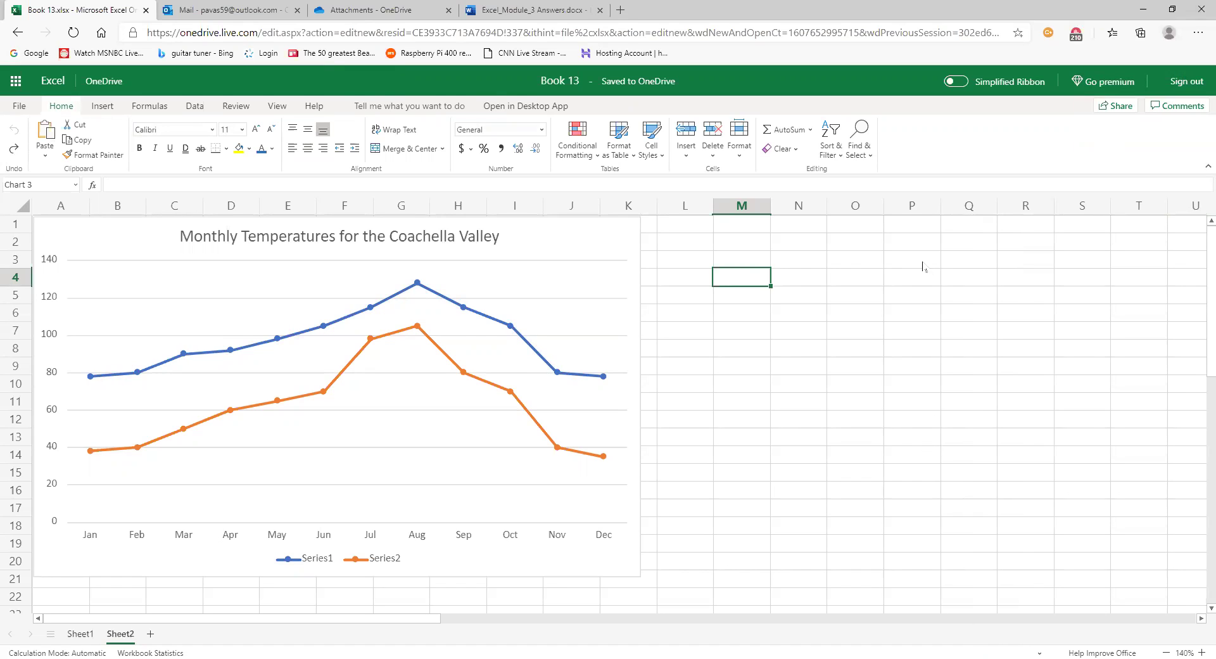
Rename the chart's Series 1 as "Highest" and set its line outline to the standard dark red
{"action": "left_click", "coordinate": [587, 286]}
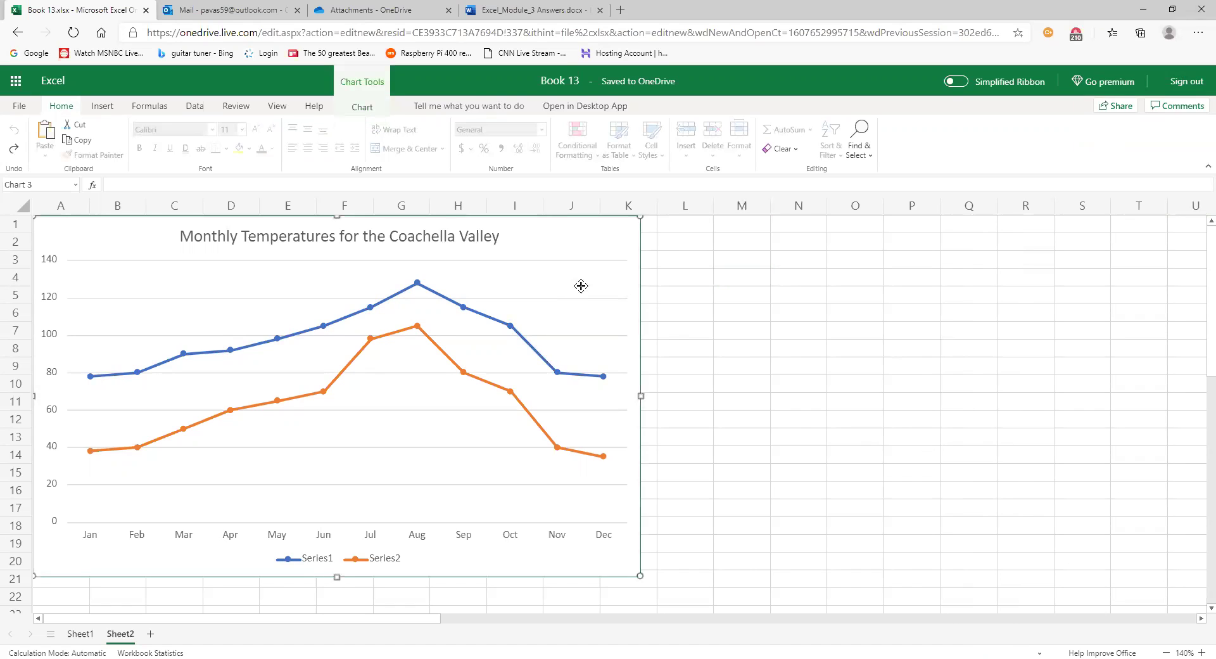
{"action": "left_click", "coordinate": [363, 107]}
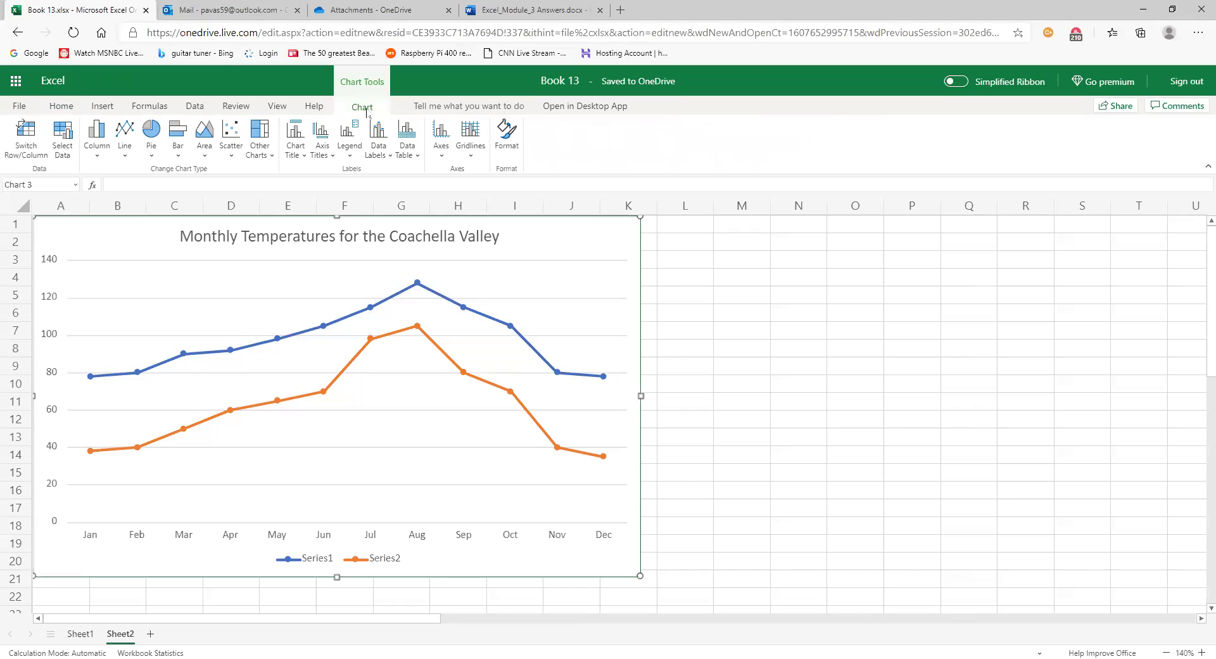
{"action": "left_click", "coordinate": [506, 140]}
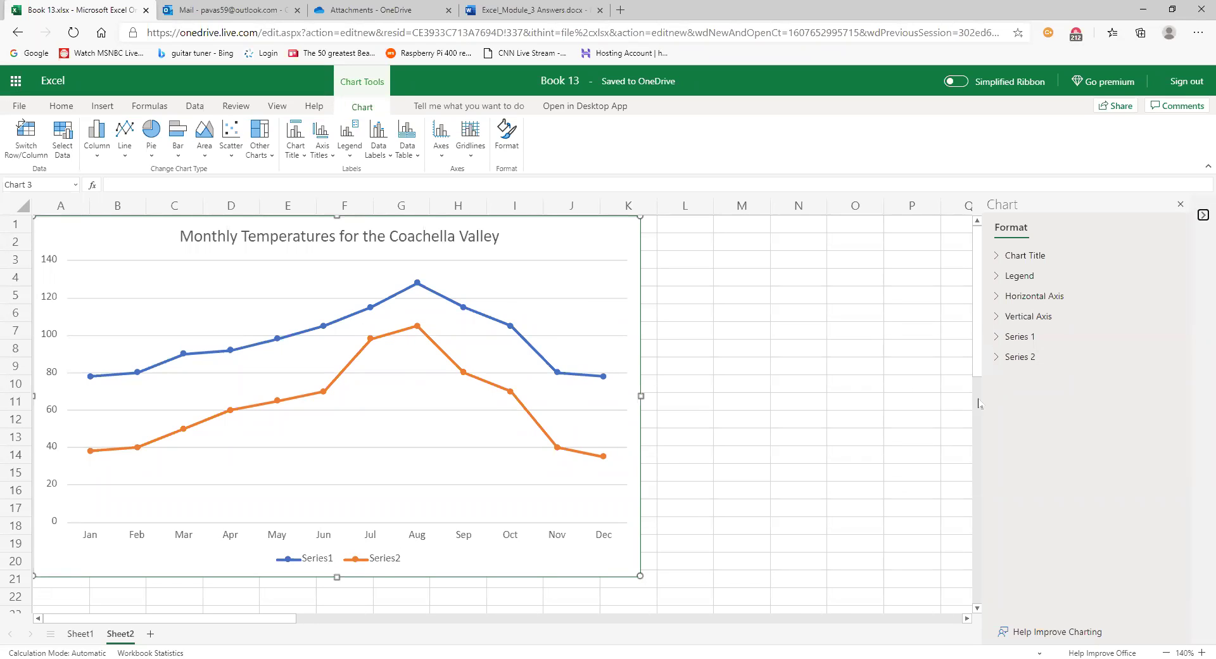
{"action": "left_click", "coordinate": [999, 341]}
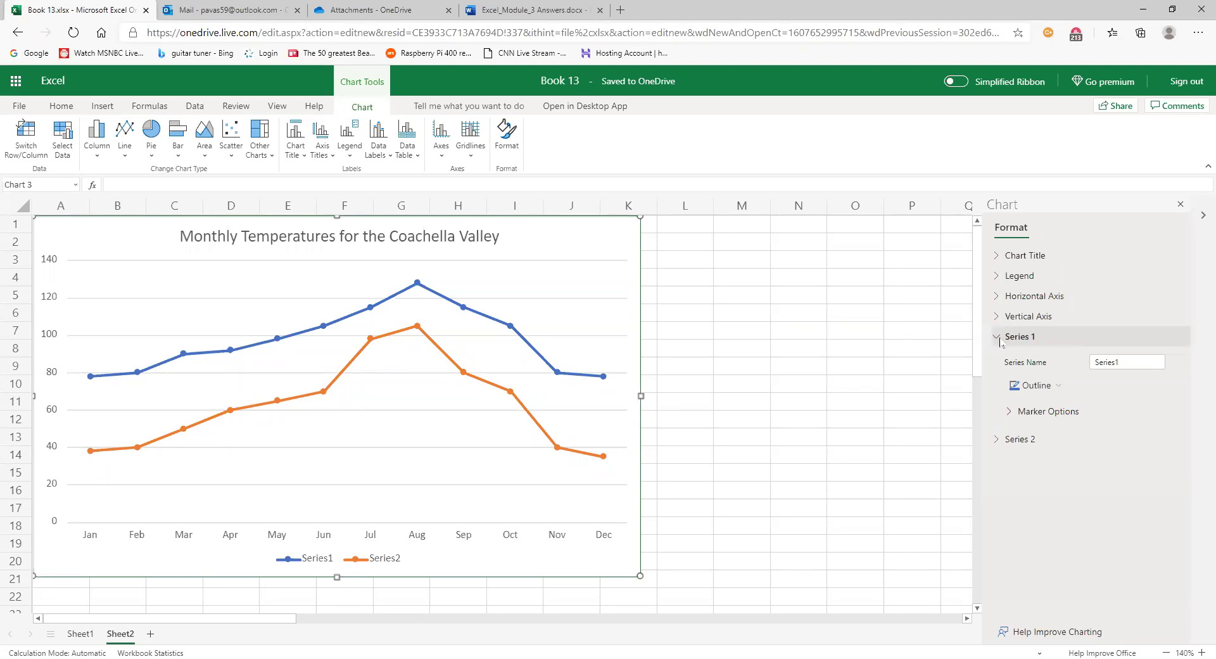
{"action": "double_click", "coordinate": [1138, 363]}
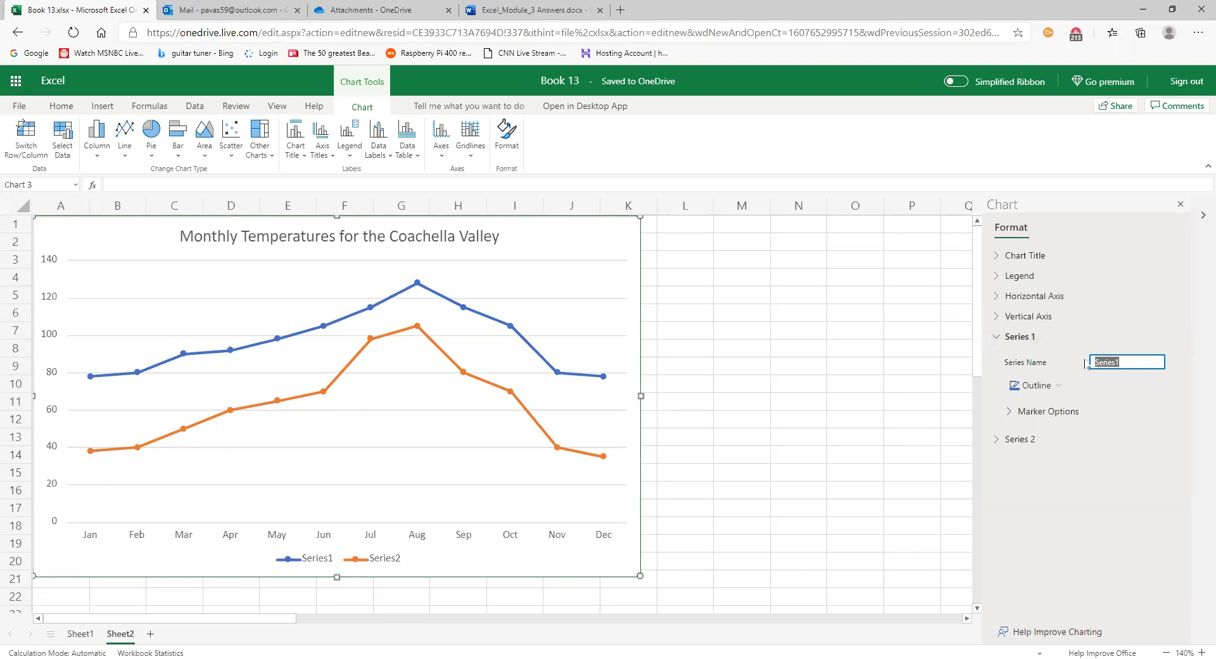
{"action": "type", "text": "Highest"}
{"action": "left_click", "coordinate": [1060, 387]}
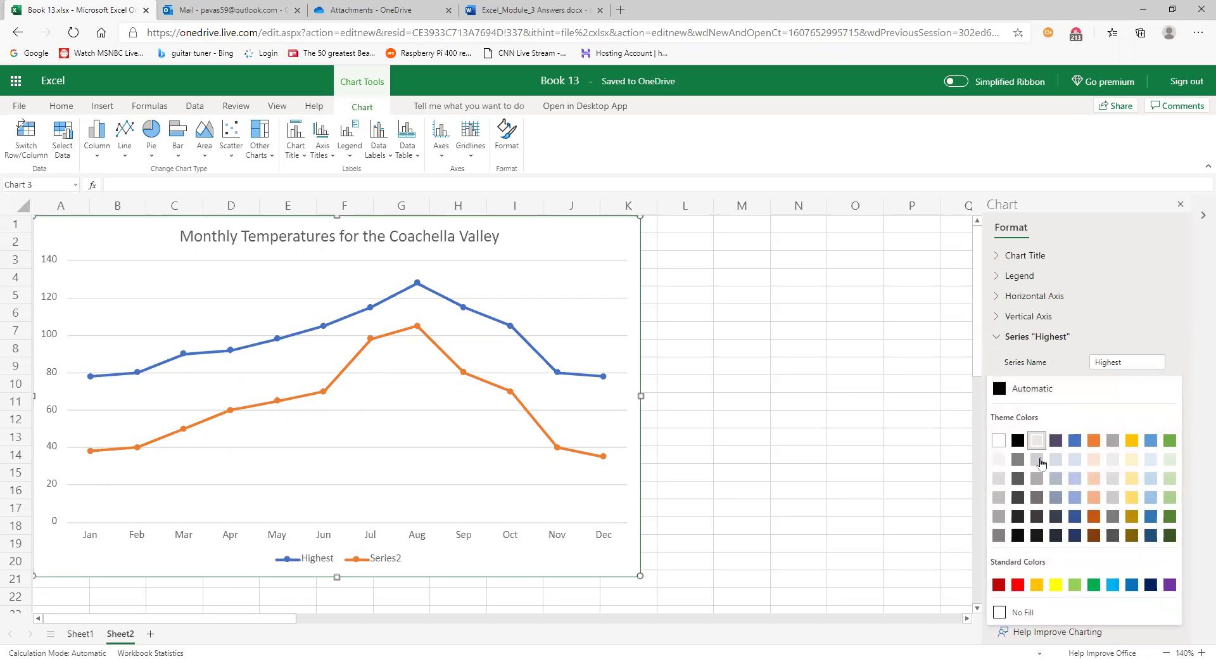
{"action": "left_click", "coordinate": [999, 584]}
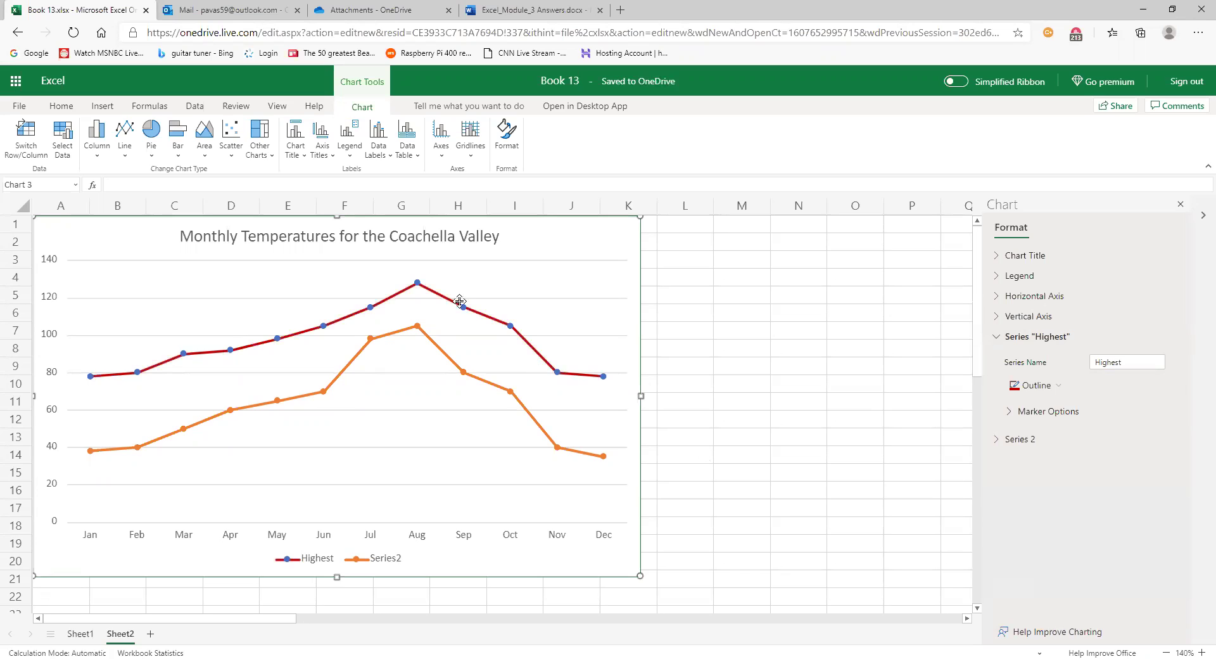
Set the Highest series' marker fill to the standard dark red and give its marker outline a matching standard red
{"action": "left_click", "coordinate": [1011, 418]}
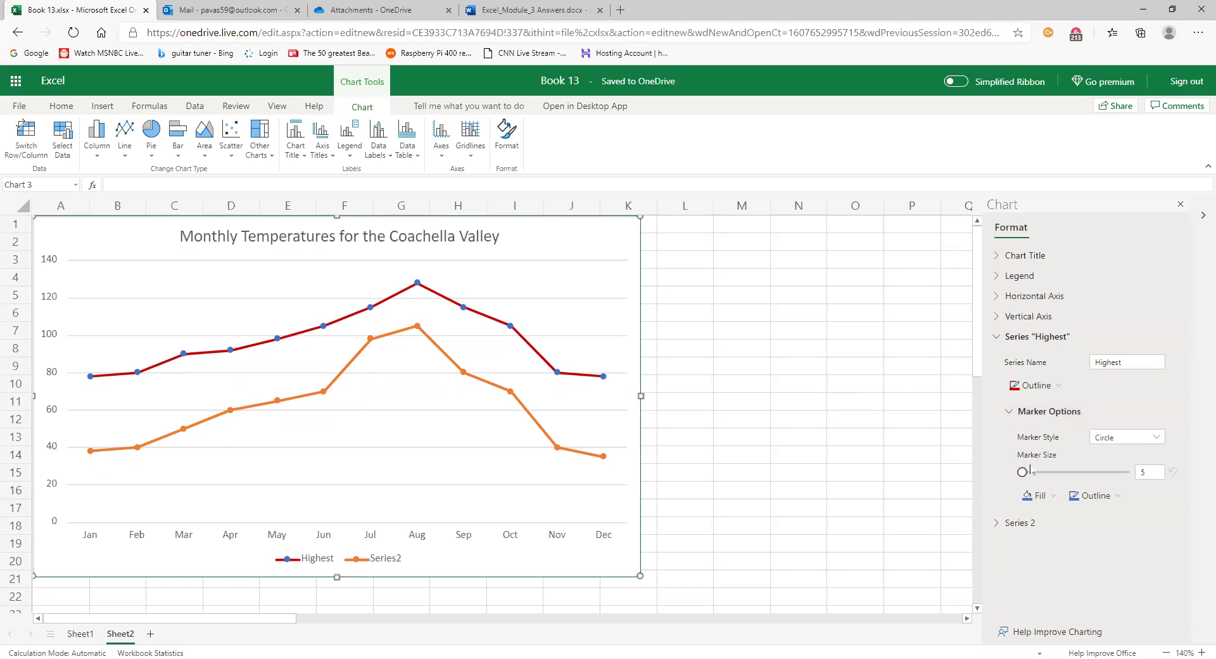
{"action": "left_click", "coordinate": [1039, 495]}
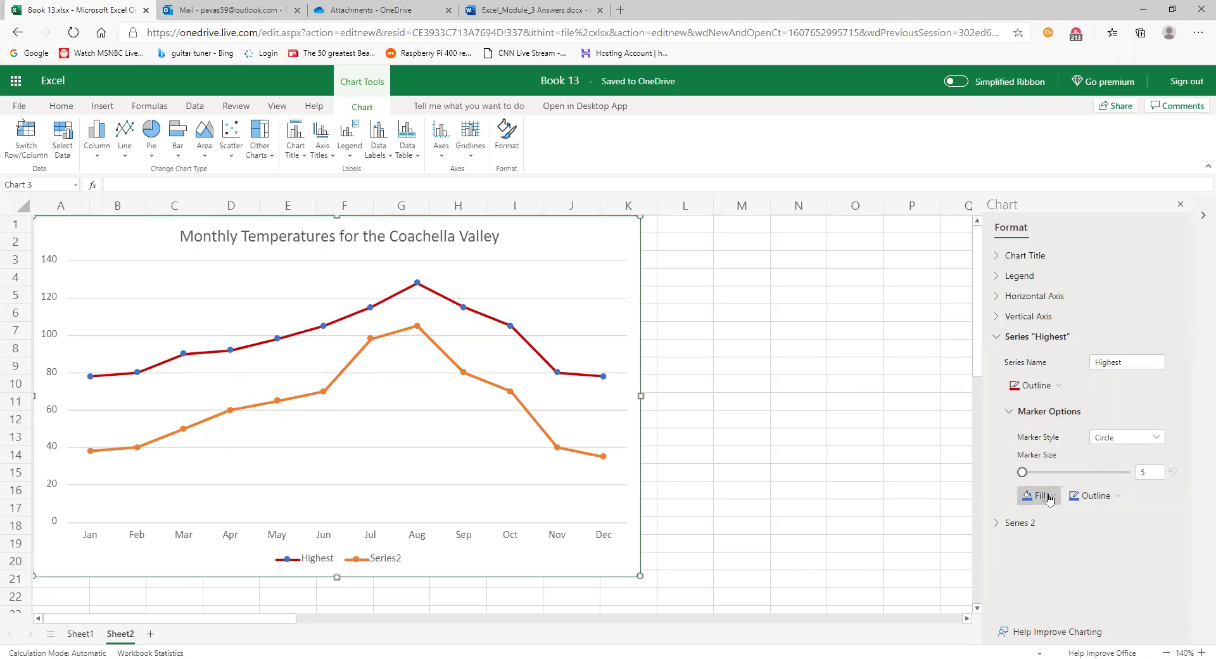
{"action": "left_click", "coordinate": [1002, 446]}
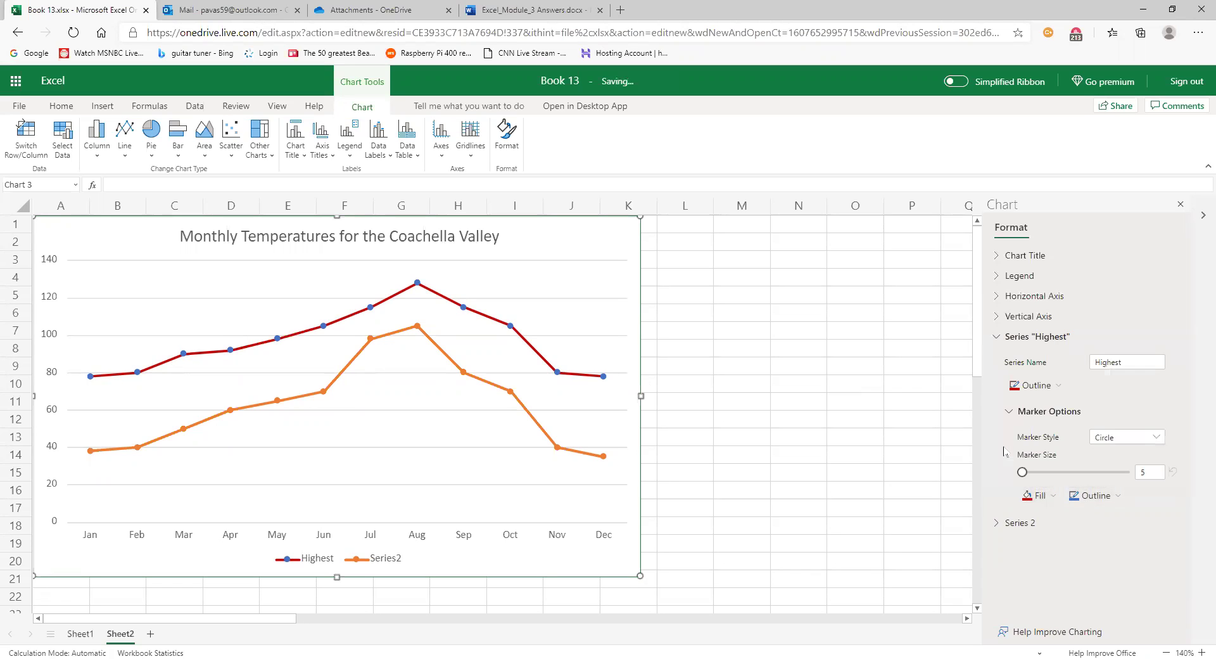
{"action": "left_click", "coordinate": [1082, 499]}
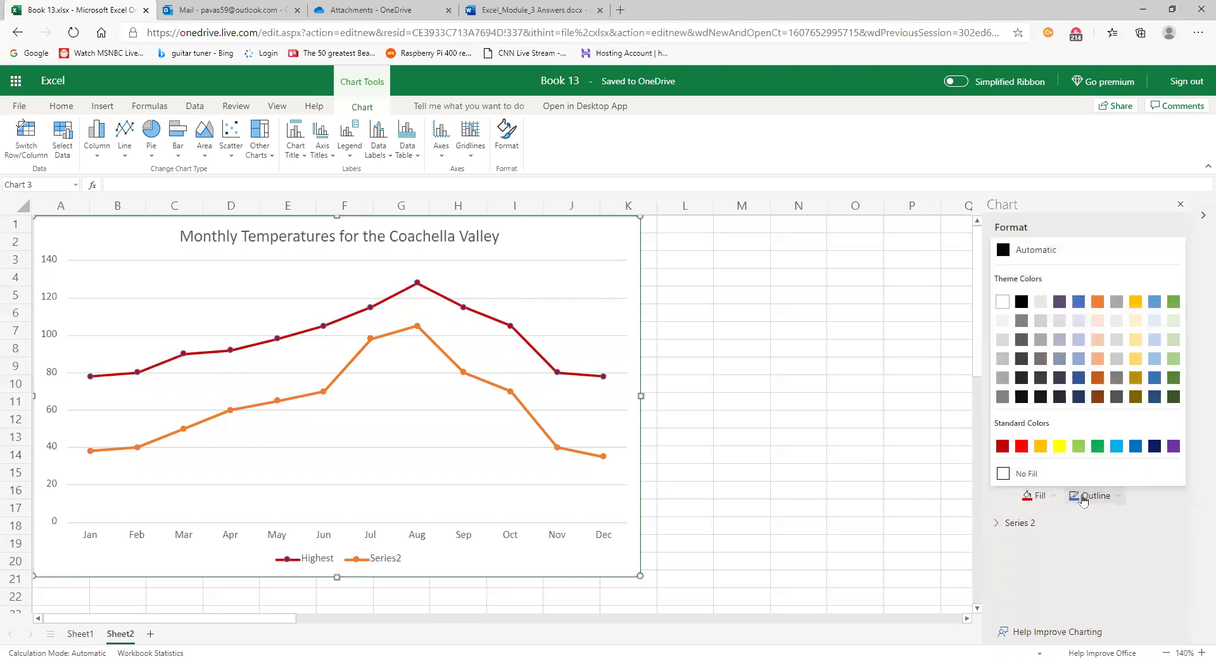
{"action": "left_click", "coordinate": [1017, 446]}
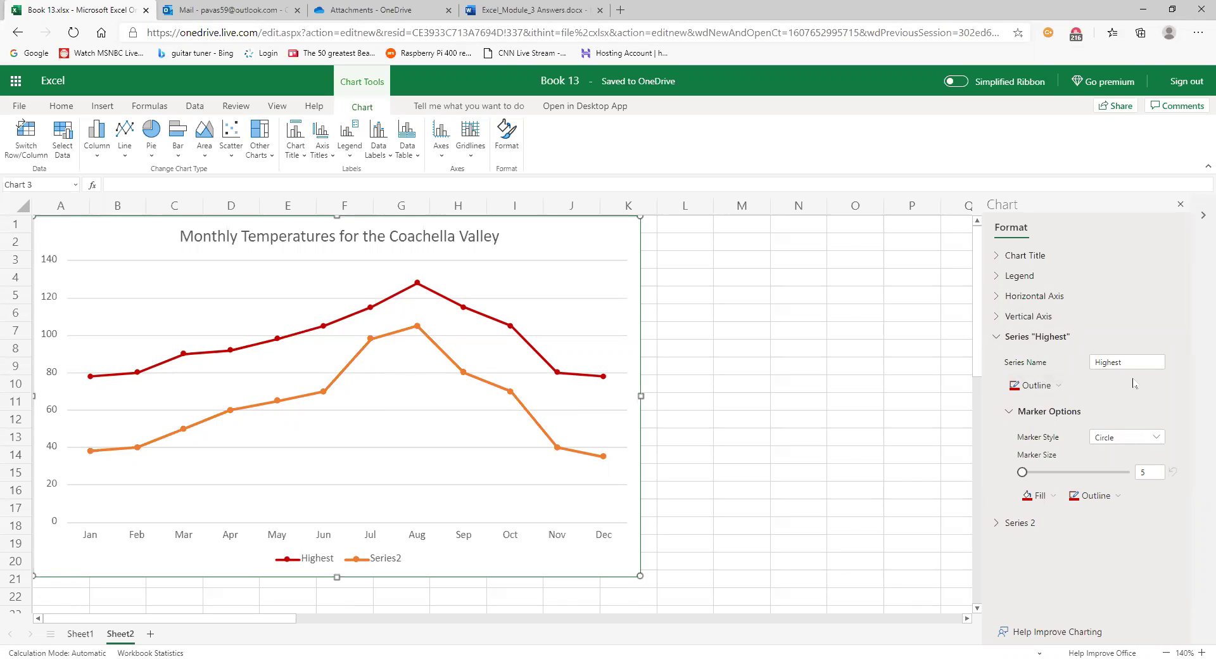
Shorten the name of the chart series "Highest" to "High"
{"action": "left_click", "coordinate": [1132, 365]}
{"action": "key", "text": "BackSpace"}
{"action": "key", "text": "BackSpace"}
{"action": "key", "text": "BackSpace"}
{"action": "left_click", "coordinate": [1029, 316]}
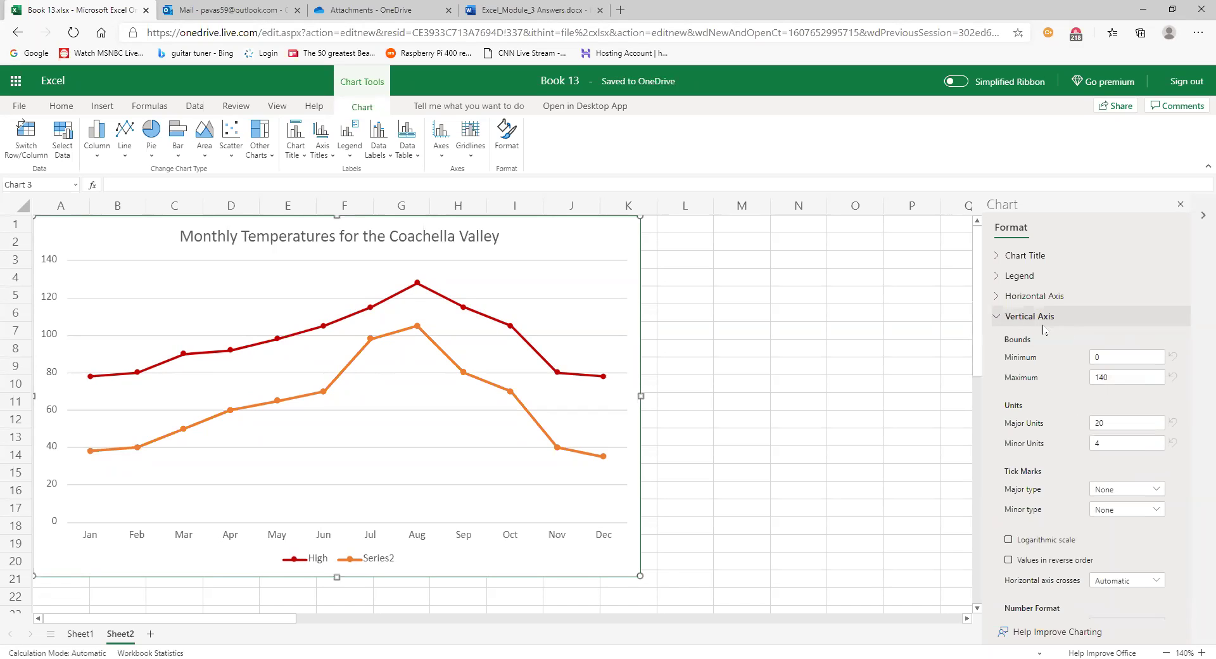
{"action": "left_click", "coordinate": [1140, 318]}
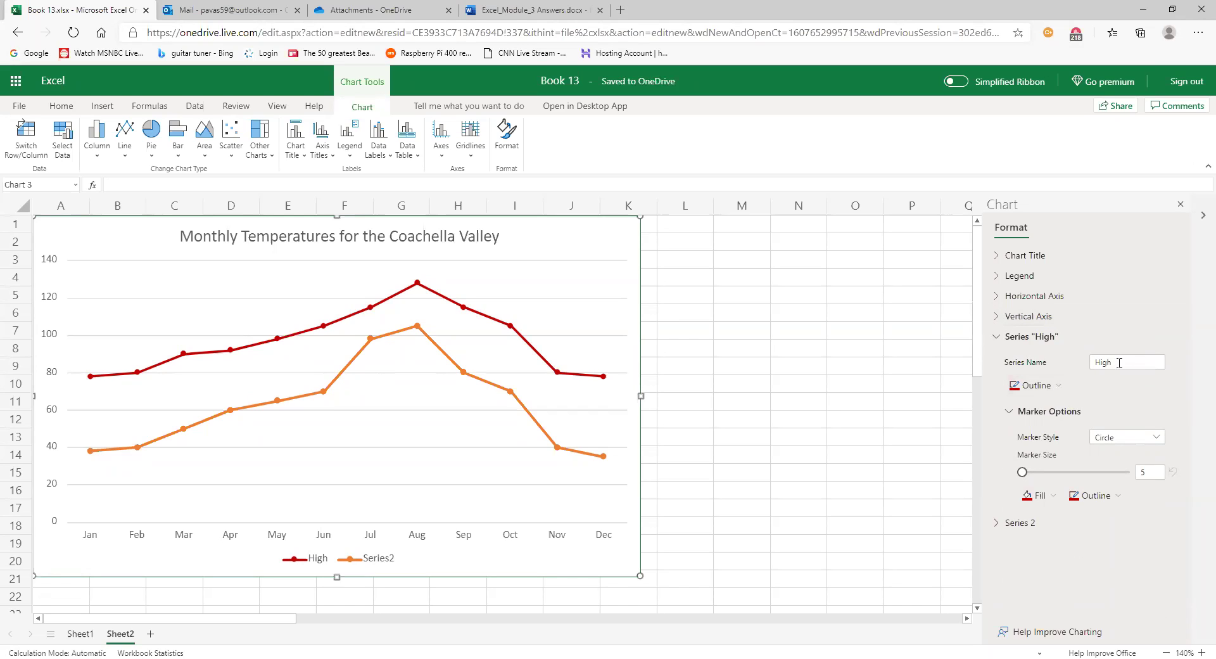
Rename the chart's Series 2 as "Low"
{"action": "left_click", "coordinate": [996, 339]}
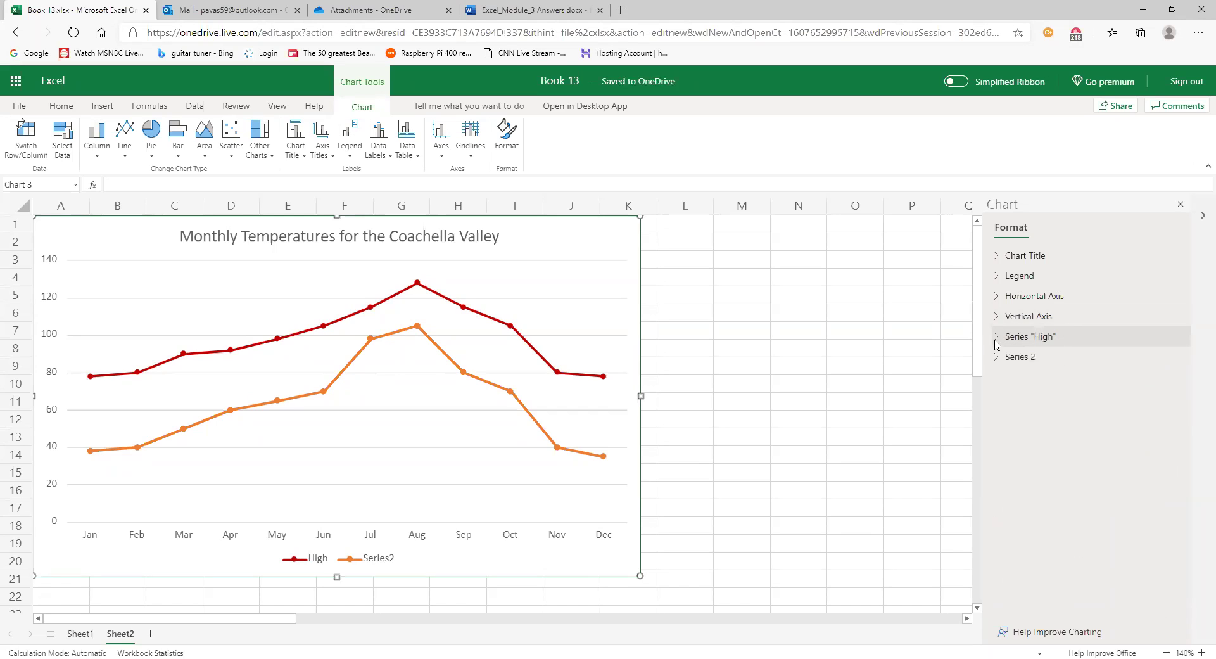
{"action": "left_click", "coordinate": [996, 338]}
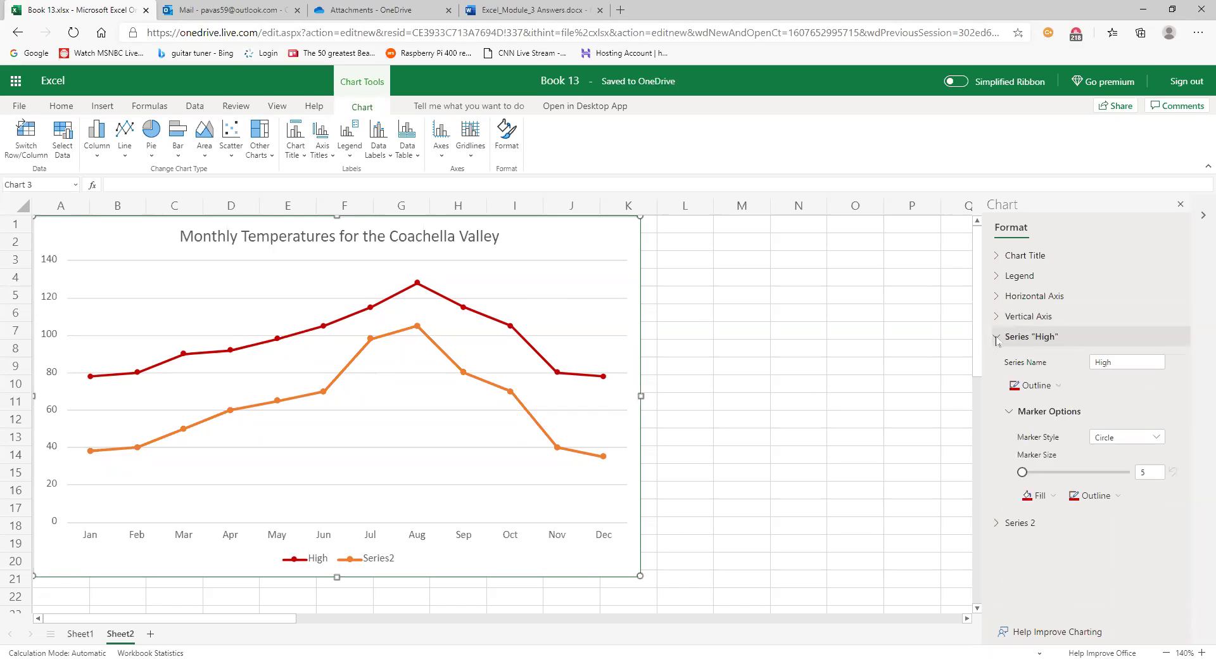
{"action": "left_click", "coordinate": [996, 339]}
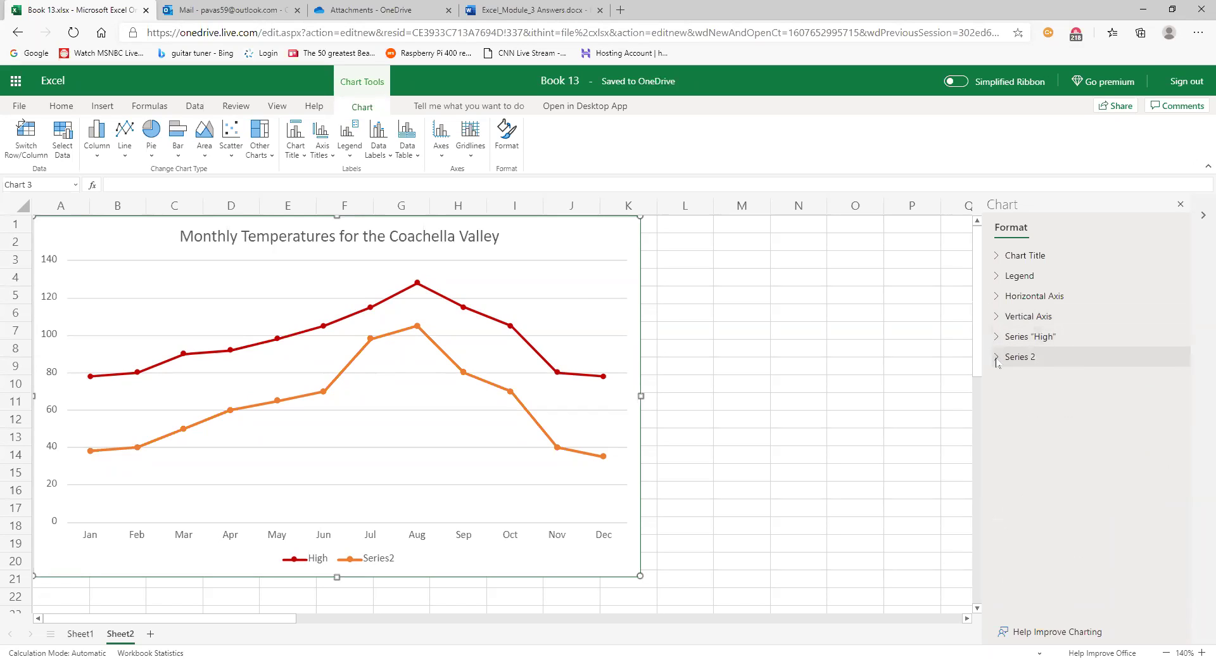
{"action": "left_click", "coordinate": [996, 359]}
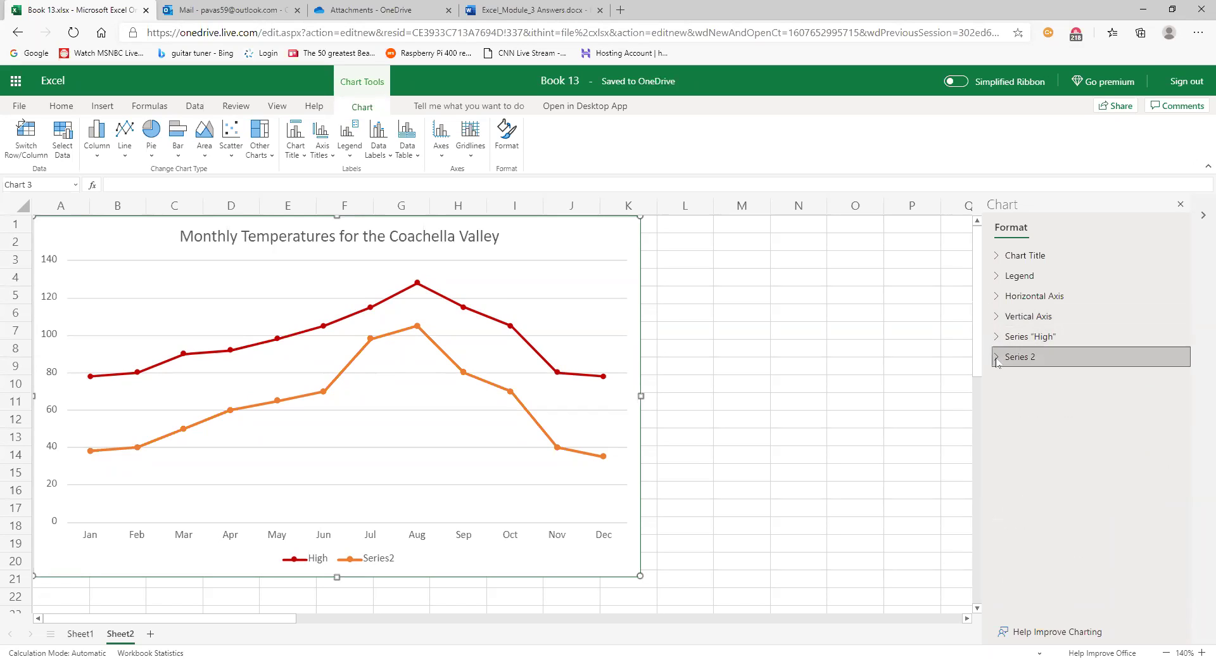
{"action": "left_click", "coordinate": [1145, 383]}
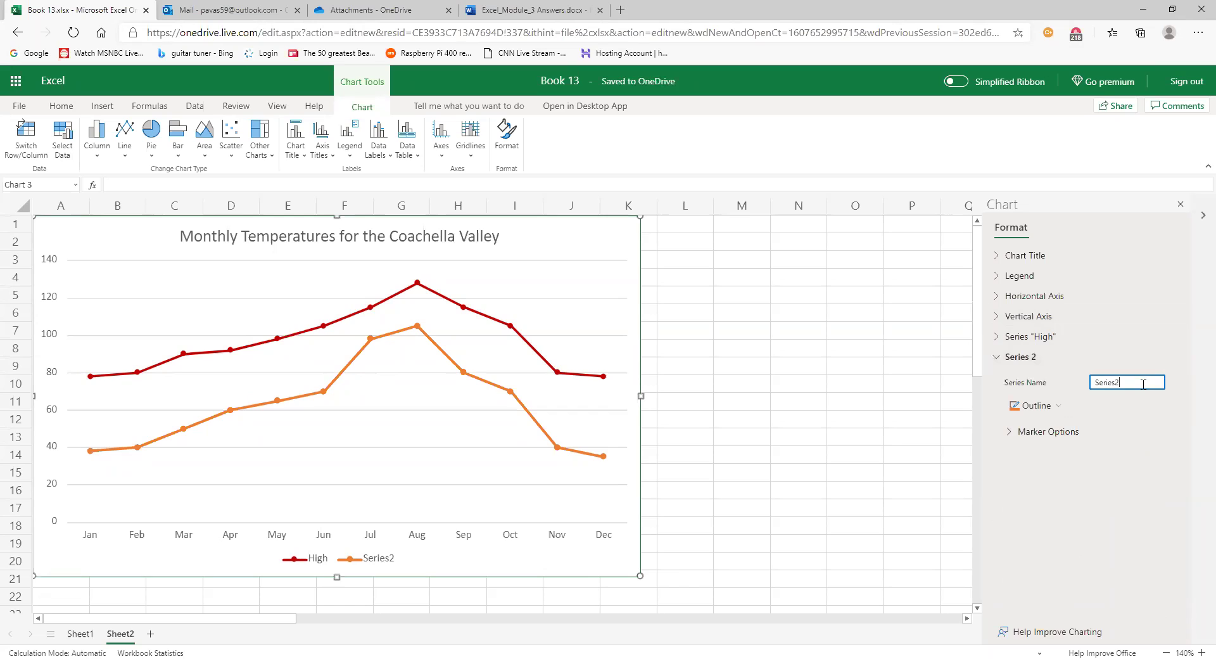
{"action": "key", "text": "BackSpace"}
{"action": "key", "text": "BackSpace"}
{"action": "key", "text": "BackSpace"}
{"action": "key", "text": "BackSpace"}
{"action": "key", "text": "BackSpace"}
{"action": "type", "text": "Low"}
Set the Low series' line outline, marker fill and marker outline to the theme blue, and finish formatting the chart
{"action": "left_click", "coordinate": [1053, 413]}
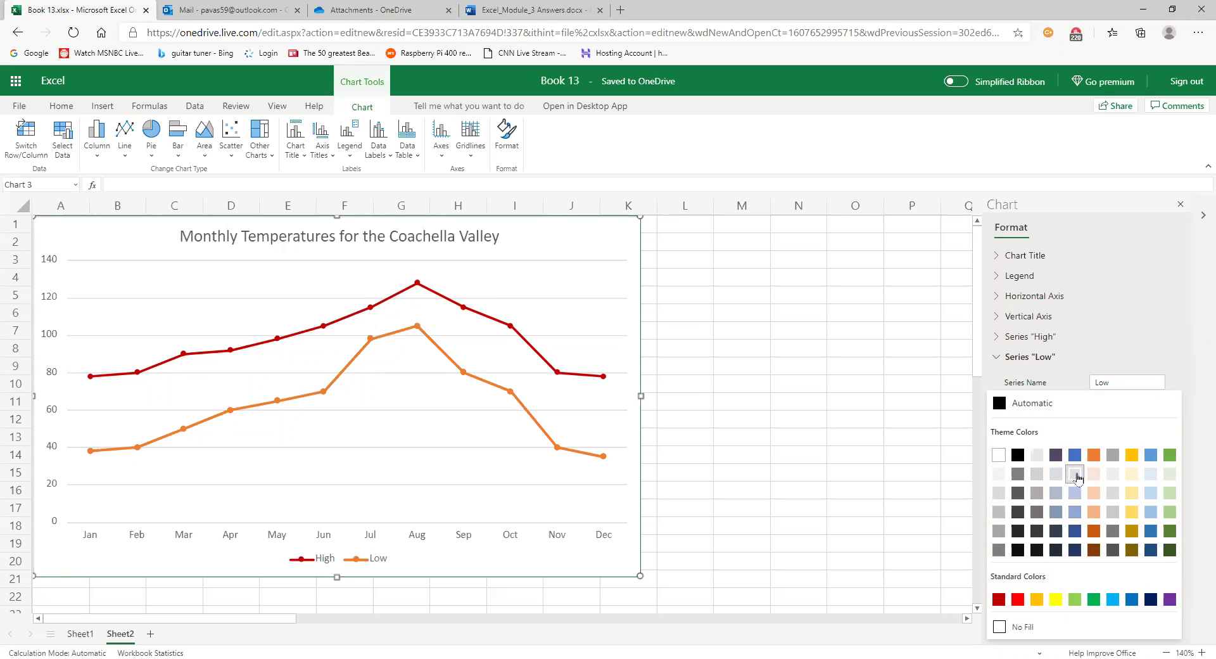
{"action": "left_click", "coordinate": [1075, 456]}
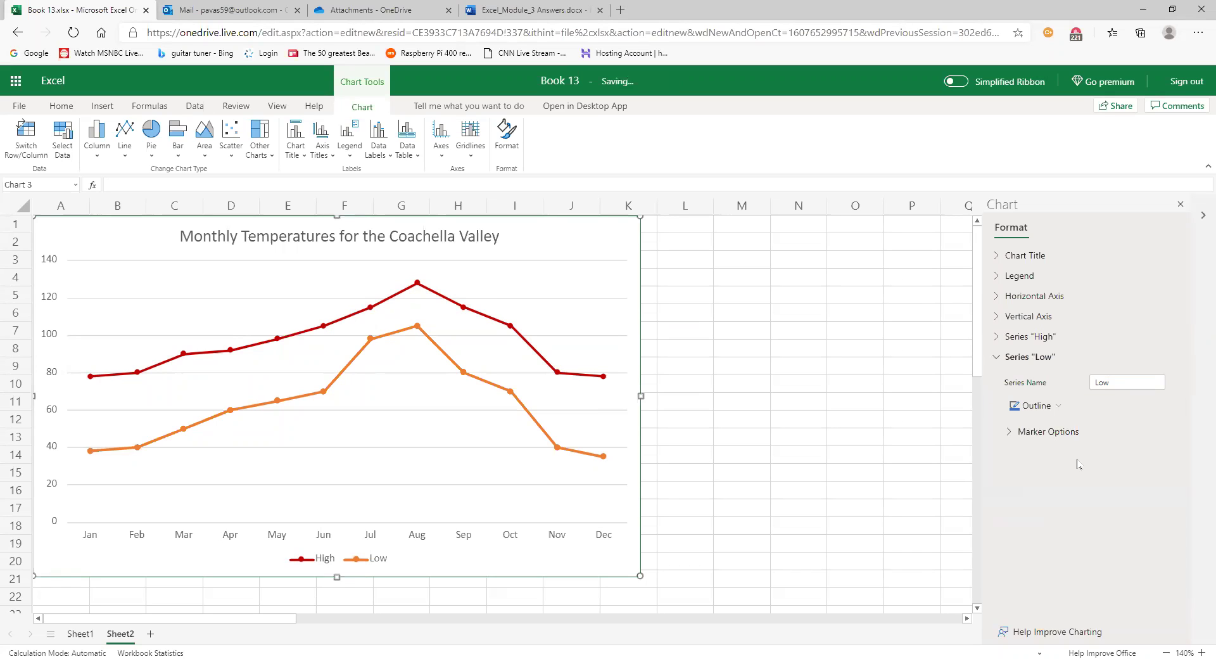
{"action": "left_click", "coordinate": [1014, 437]}
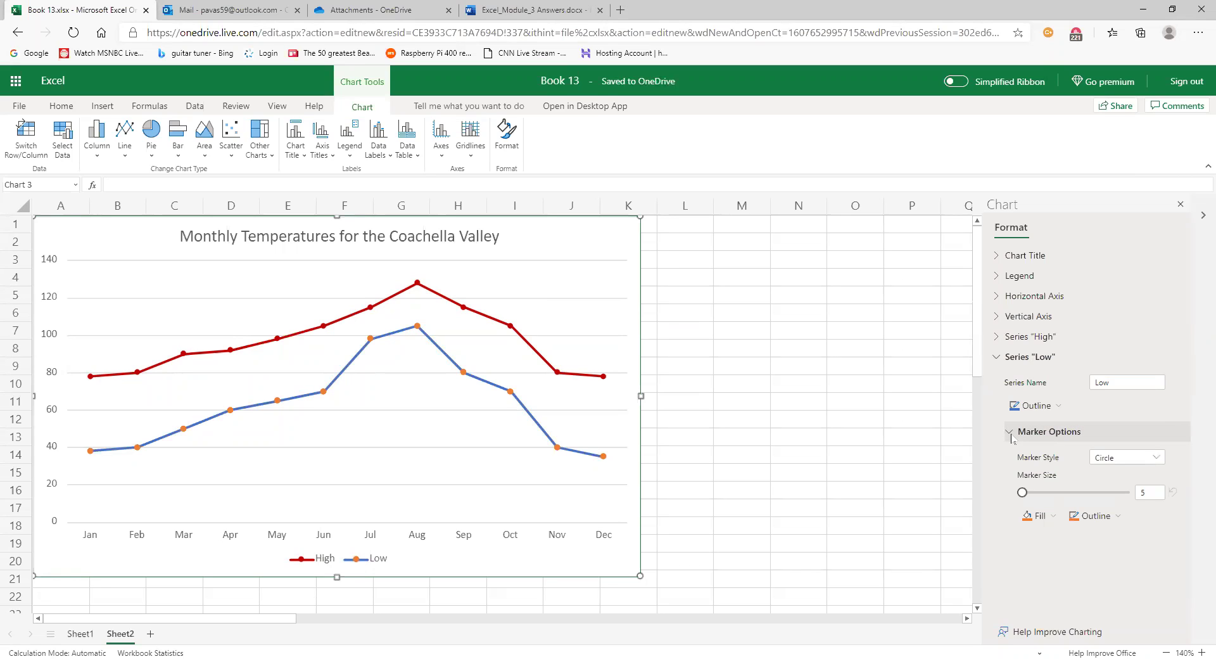
{"action": "left_click", "coordinate": [1038, 516]}
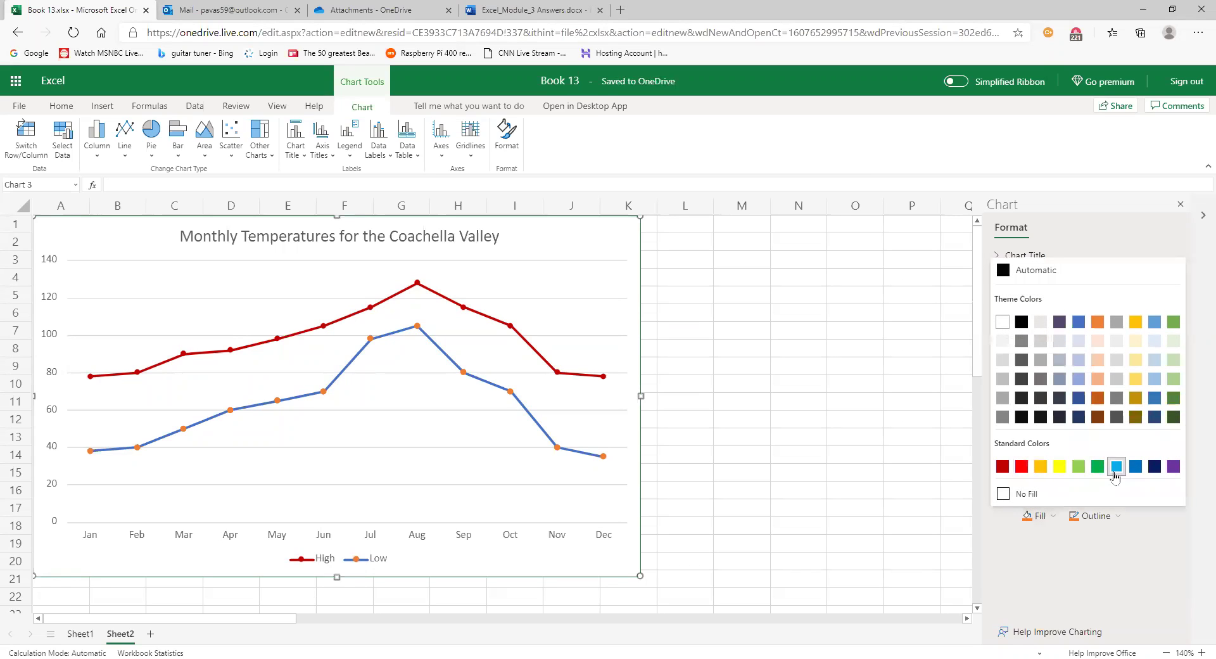
{"action": "left_click", "coordinate": [1080, 321]}
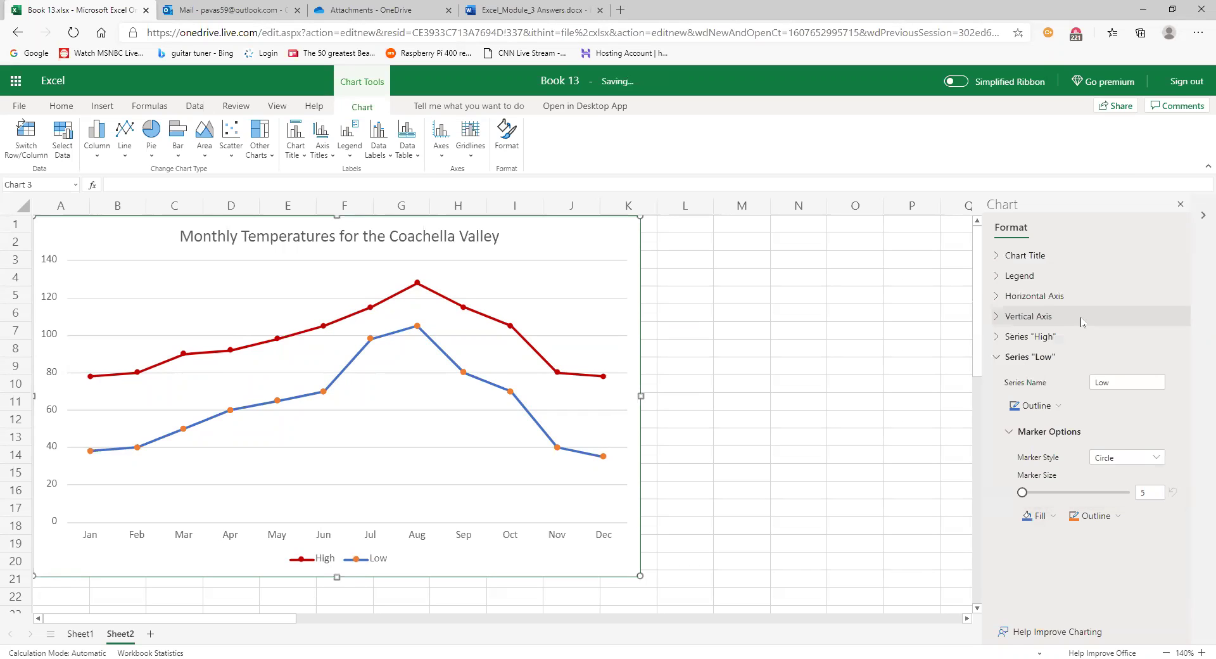
{"action": "left_click", "coordinate": [1070, 517]}
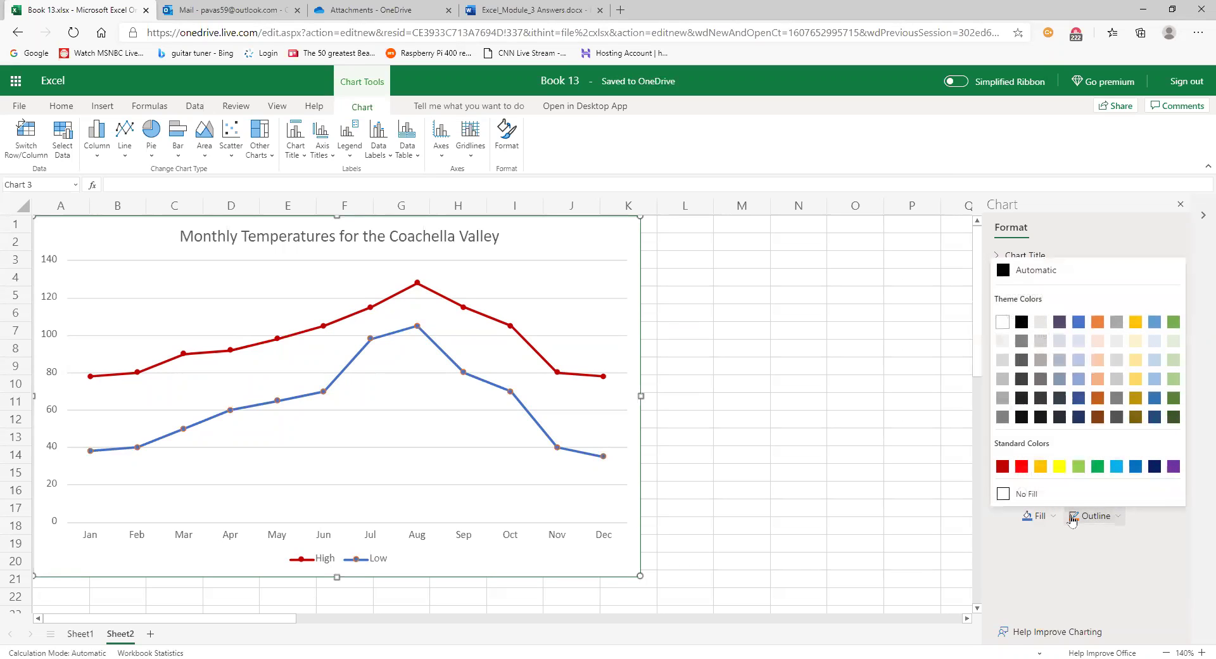
{"action": "left_click", "coordinate": [1081, 325]}
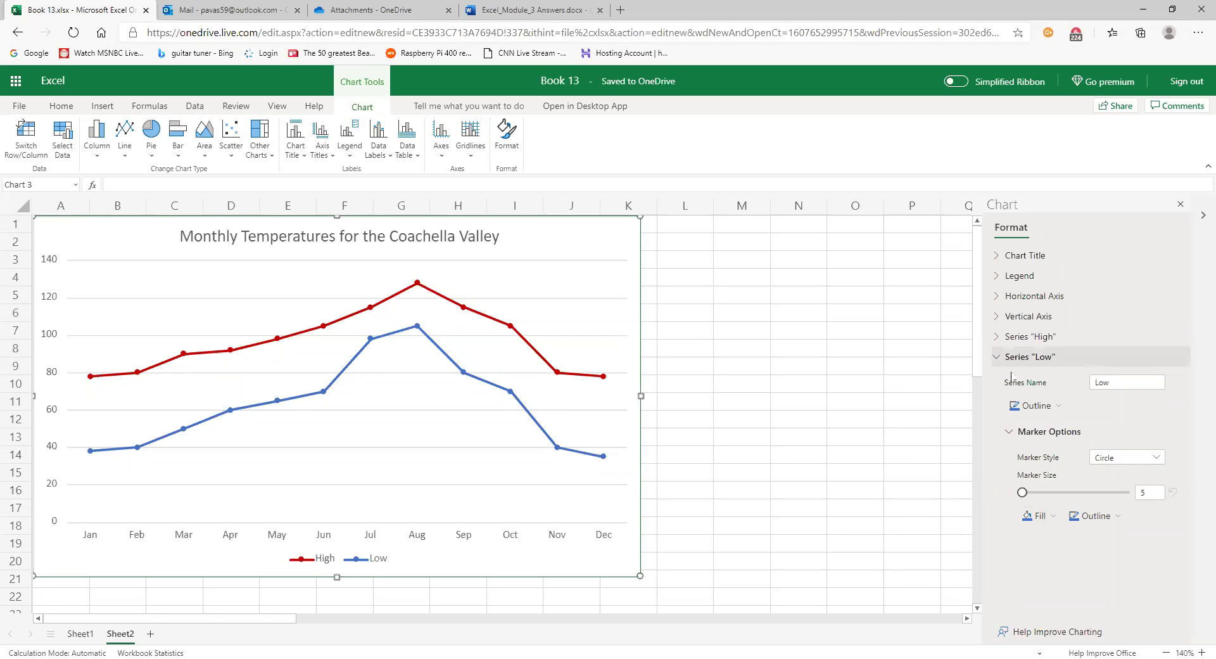
{"action": "left_click", "coordinate": [1180, 204]}
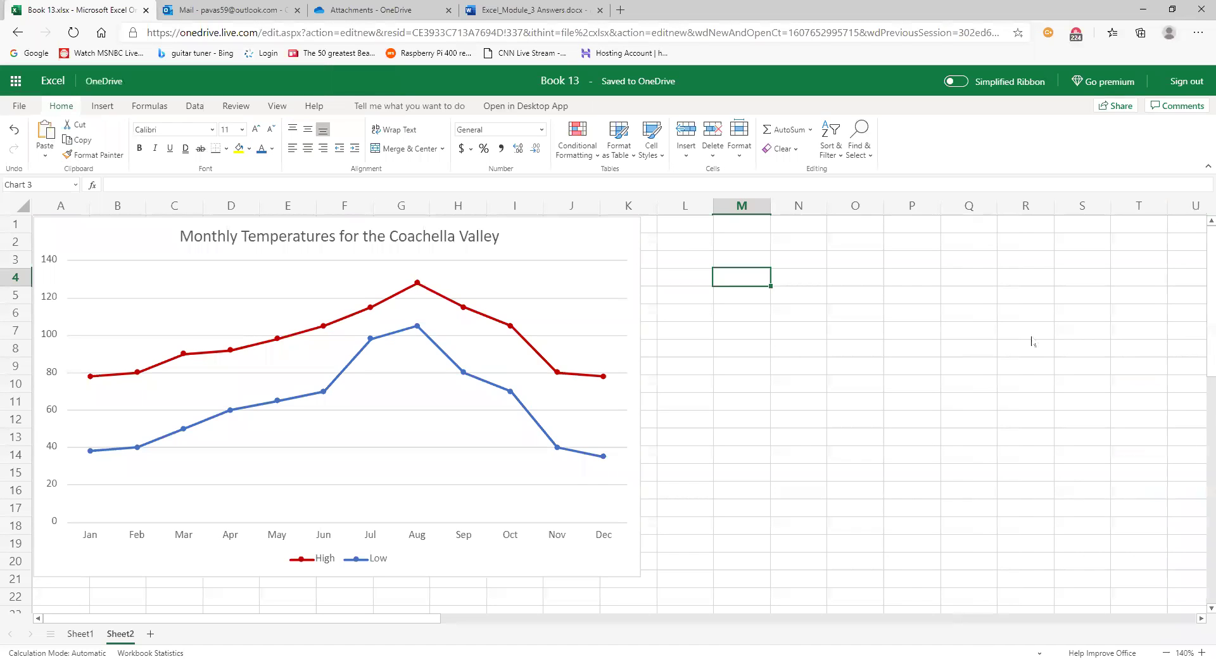
{"action": "left_click", "coordinate": [963, 398]}
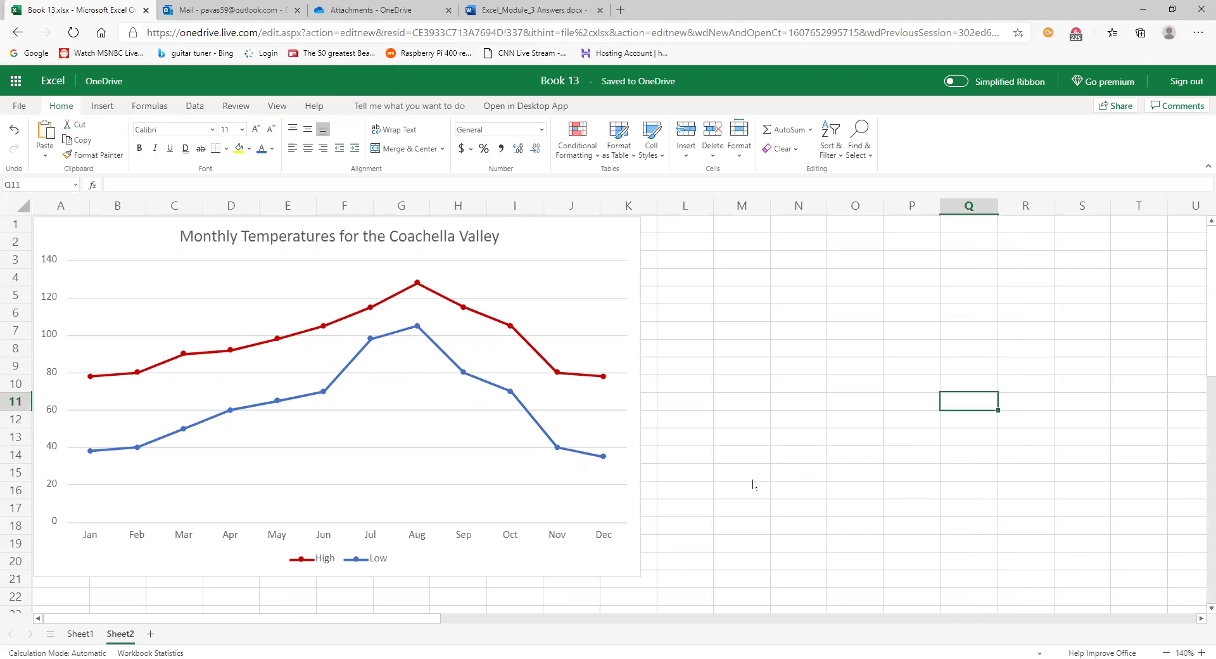
Rename Sheet2 as "Chart"
{"action": "double_click", "coordinate": [119, 634]}
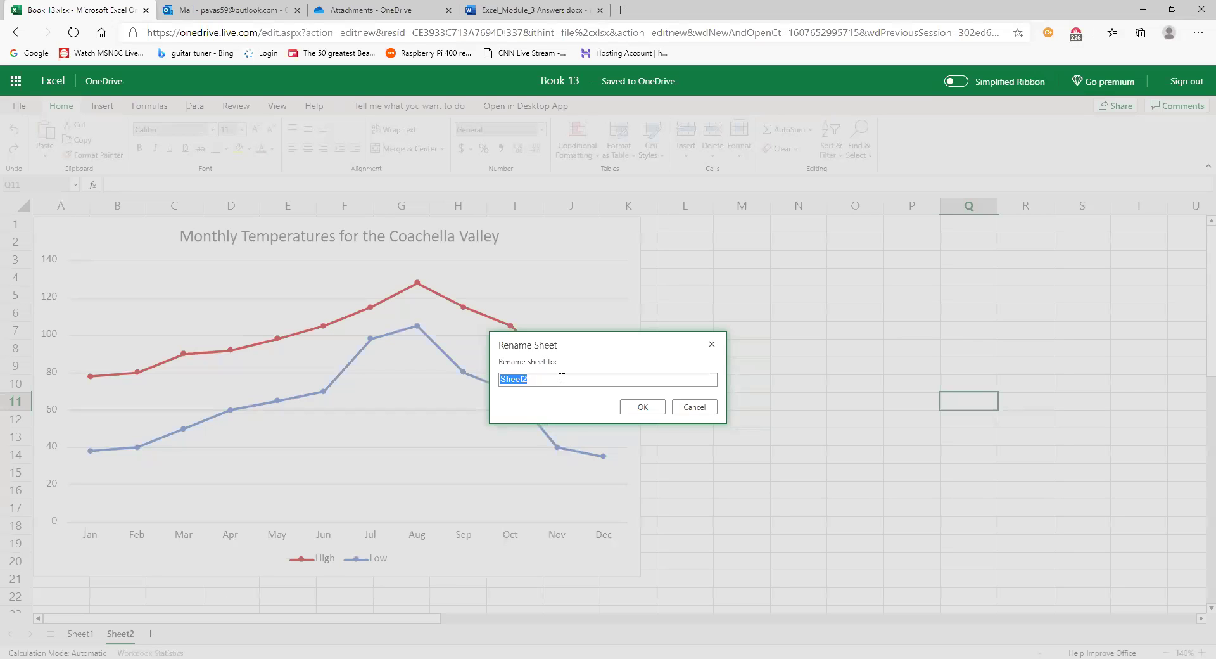
{"action": "type", "text": "Chart"}
{"action": "left_click", "coordinate": [642, 406]}
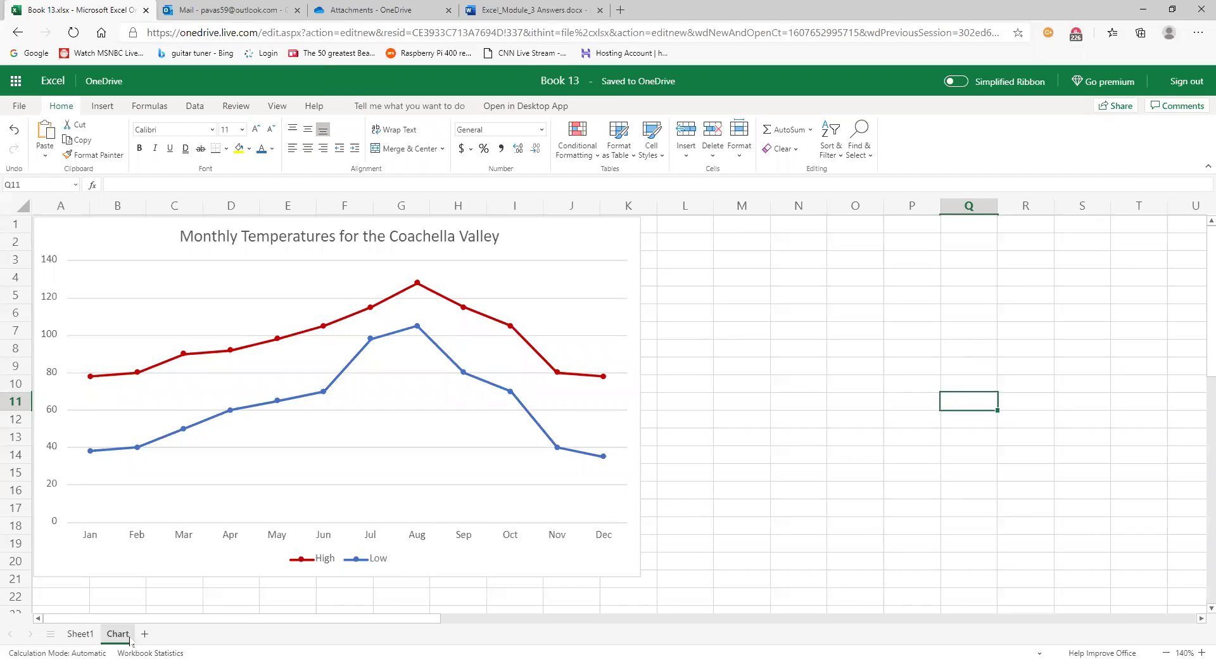
Try the standard dark red as the tab color of the Chart sheet
{"action": "right_click", "coordinate": [130, 639]}
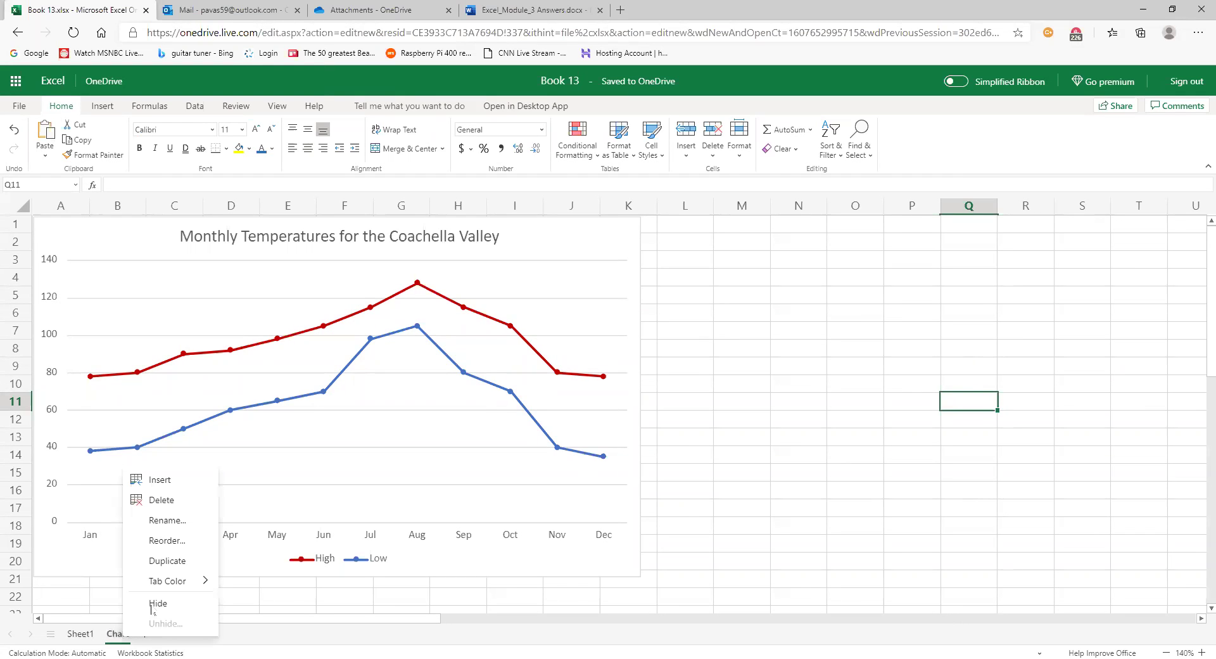
{"action": "mouse_move", "coordinate": [174, 586]}
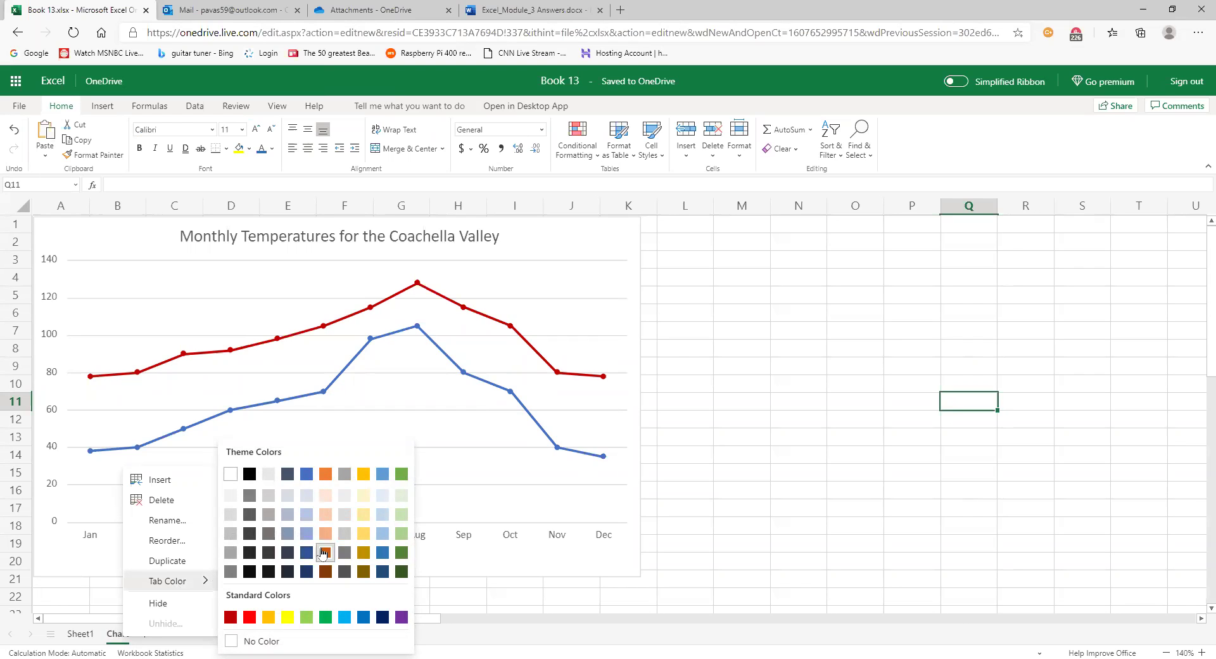
{"action": "left_click", "coordinate": [231, 616]}
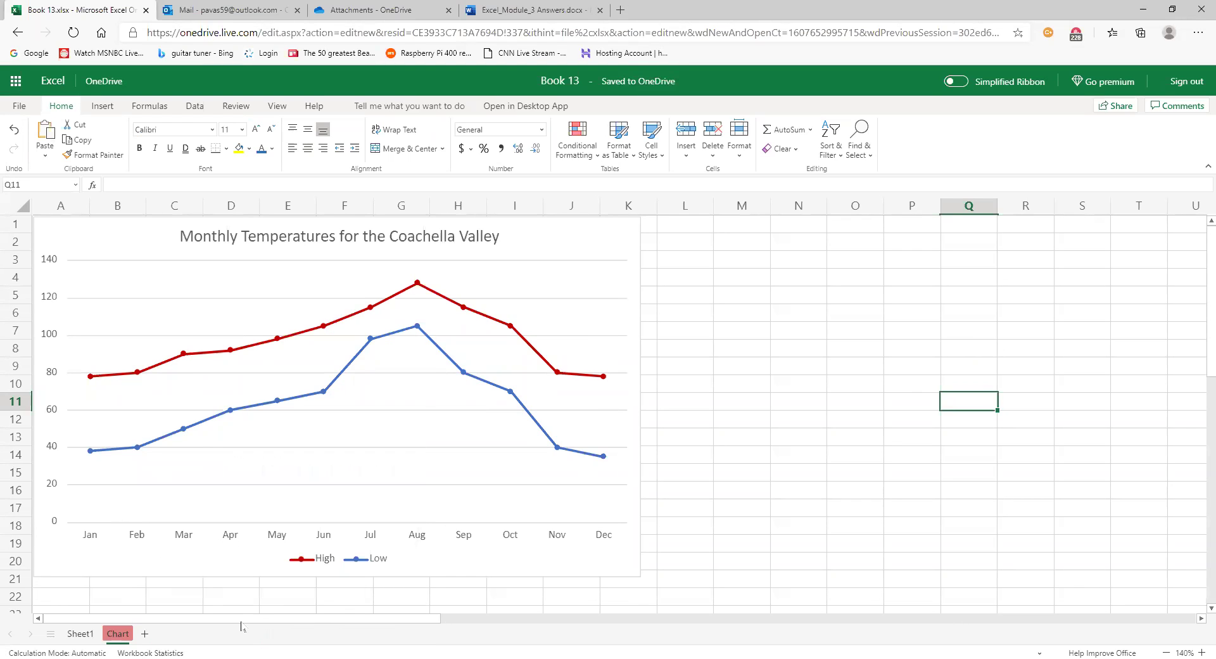
Set the Chart sheet's tab color to the standard red
{"action": "right_click", "coordinate": [119, 638]}
{"action": "mouse_move", "coordinate": [162, 581]}
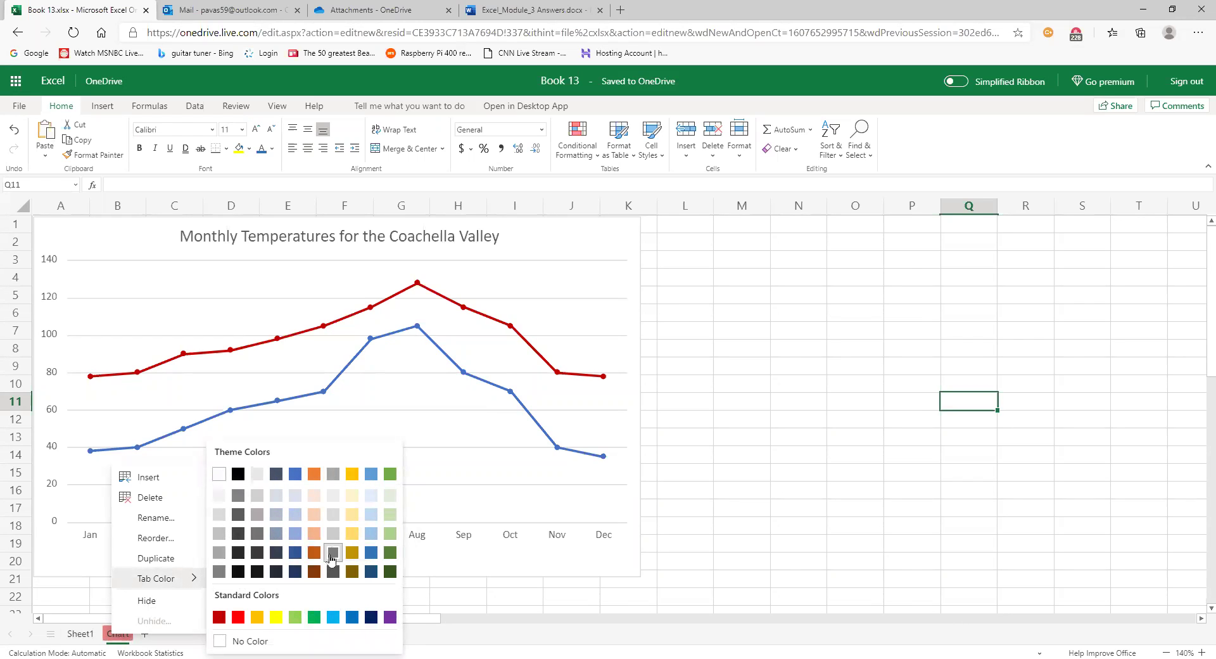
{"action": "left_click", "coordinate": [236, 618]}
Rename Sheet1, the sheet holding the temperature table, as "Monthly Temperatures"
{"action": "left_click", "coordinate": [80, 633]}
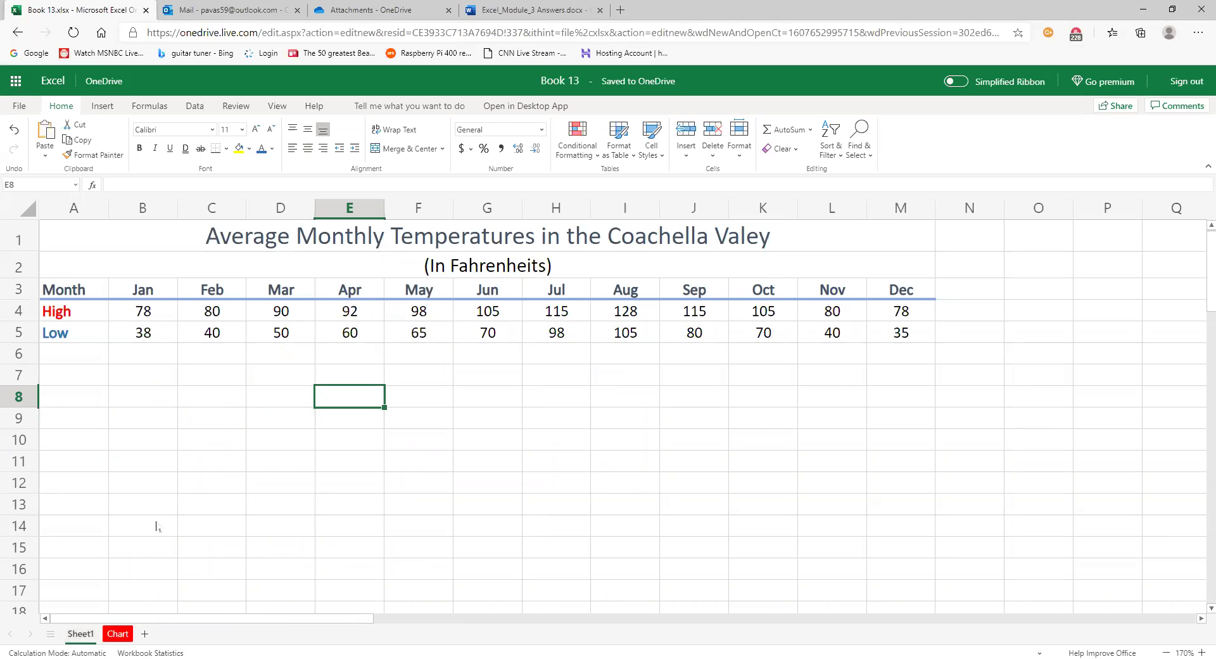
{"action": "right_click", "coordinate": [81, 639]}
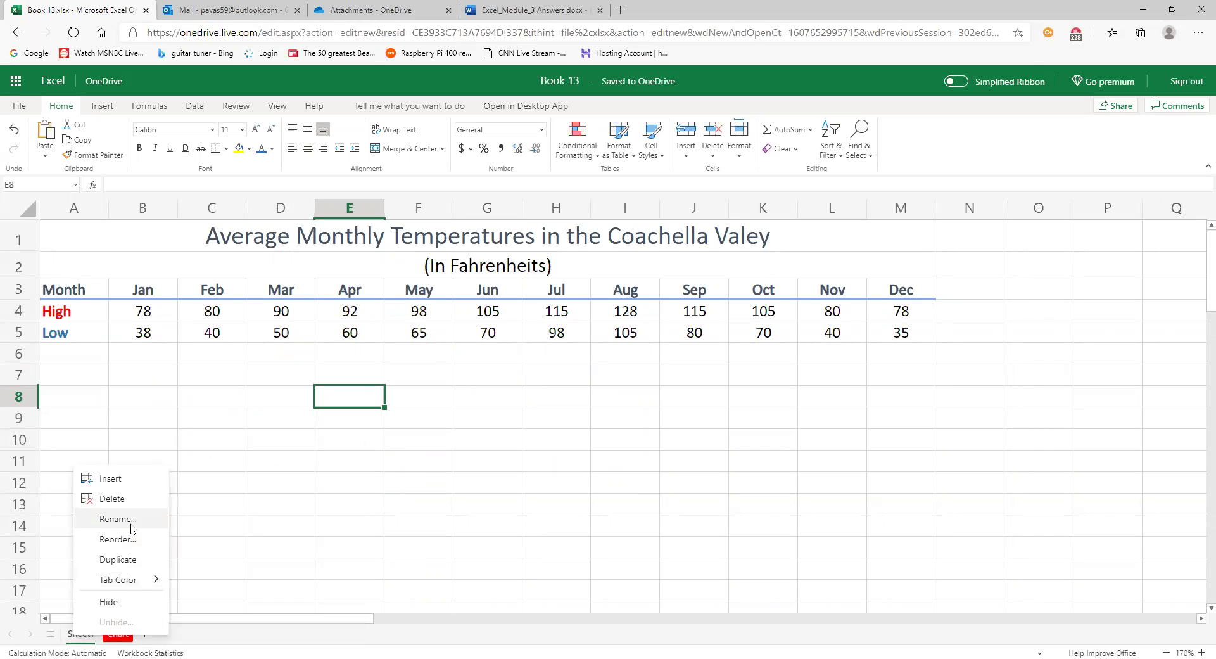
{"action": "left_click", "coordinate": [70, 636]}
{"action": "double_click", "coordinate": [69, 637]}
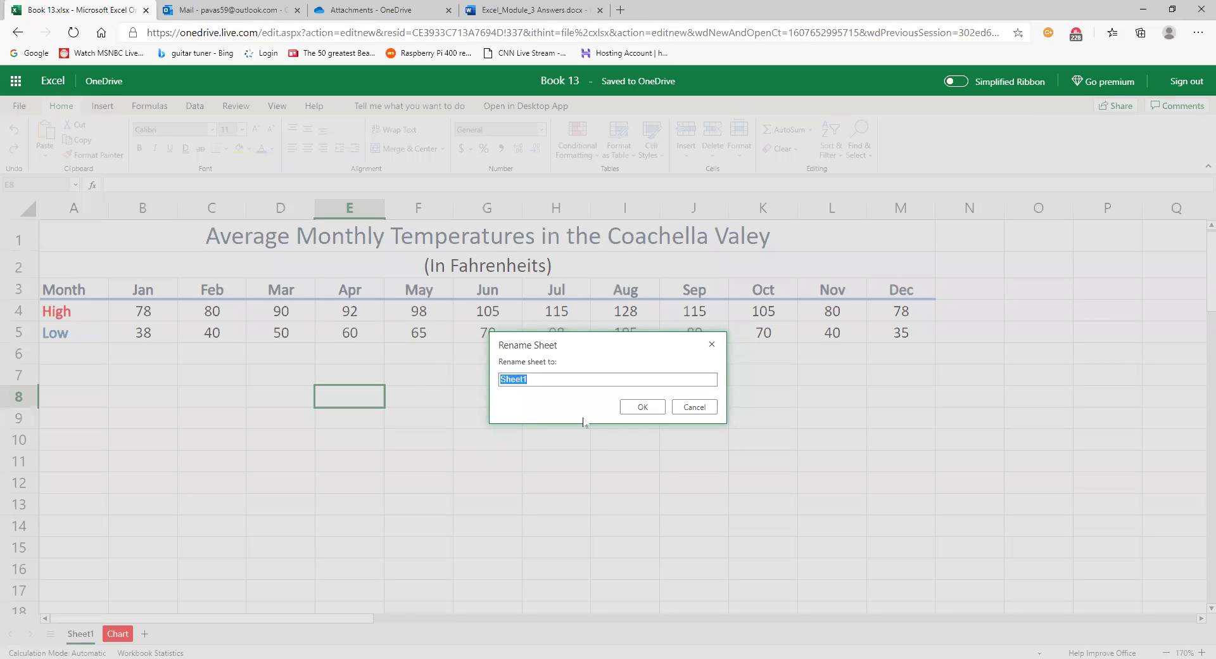
{"action": "type", "text": "Month"}
{"action": "type", "text": "ly Temo"}
{"action": "key", "text": "BackSpace"}
{"action": "type", "text": "peratures"}
{"action": "left_click", "coordinate": [632, 407]}
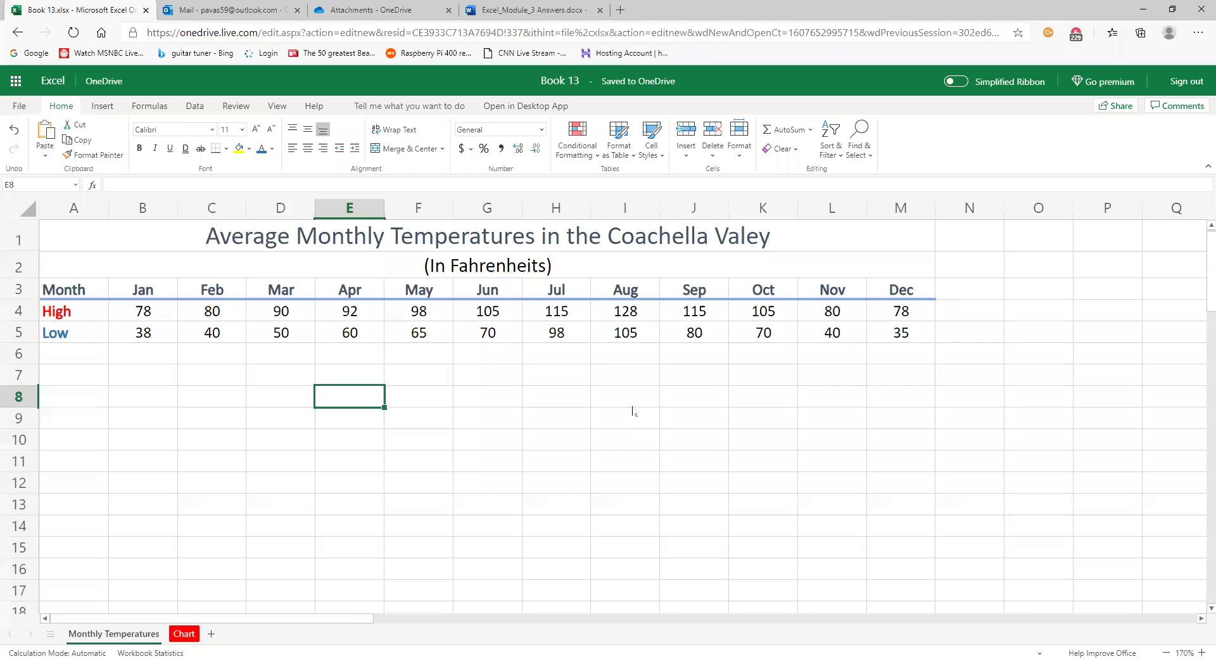
Set the Monthly Temperatures sheet's tab color to the theme blue and check both colored sheet tabs
{"action": "right_click", "coordinate": [89, 633]}
{"action": "mouse_move", "coordinate": [130, 573]}
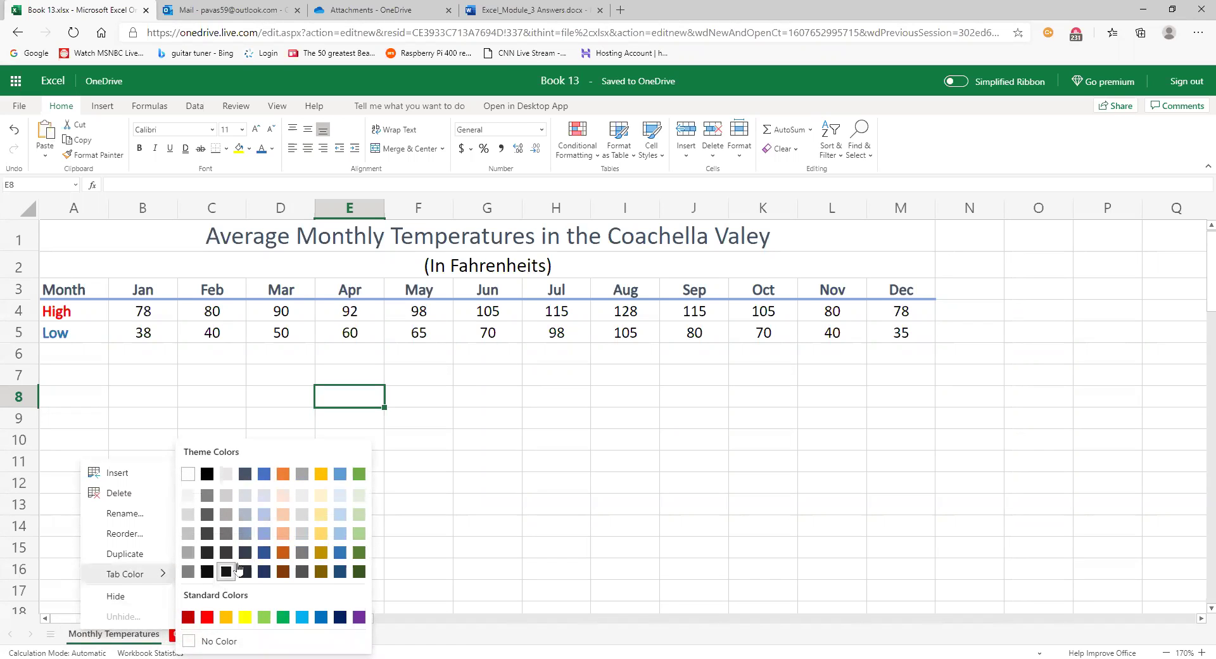
{"action": "left_click", "coordinate": [266, 476]}
{"action": "left_click", "coordinate": [279, 589]}
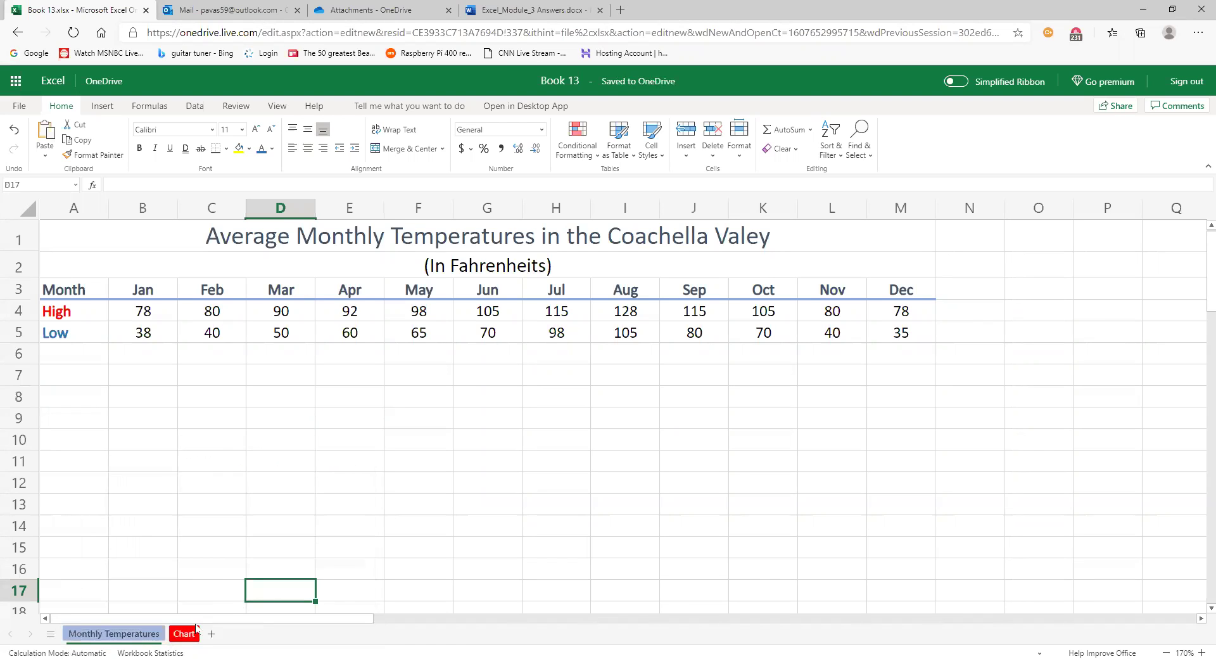
{"action": "left_click", "coordinate": [180, 634]}
{"action": "left_click", "coordinate": [147, 634]}
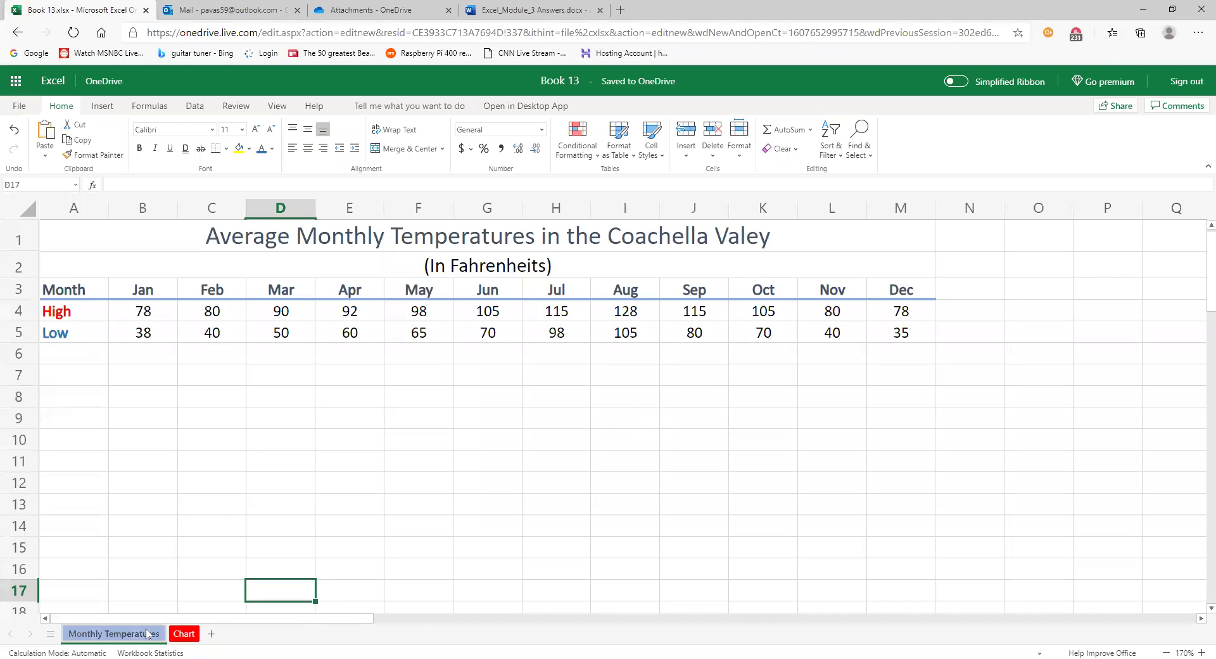
Set the Chart sheet's tab color to the standard dark red
{"action": "right_click", "coordinate": [184, 634]}
{"action": "mouse_move", "coordinate": [222, 574]}
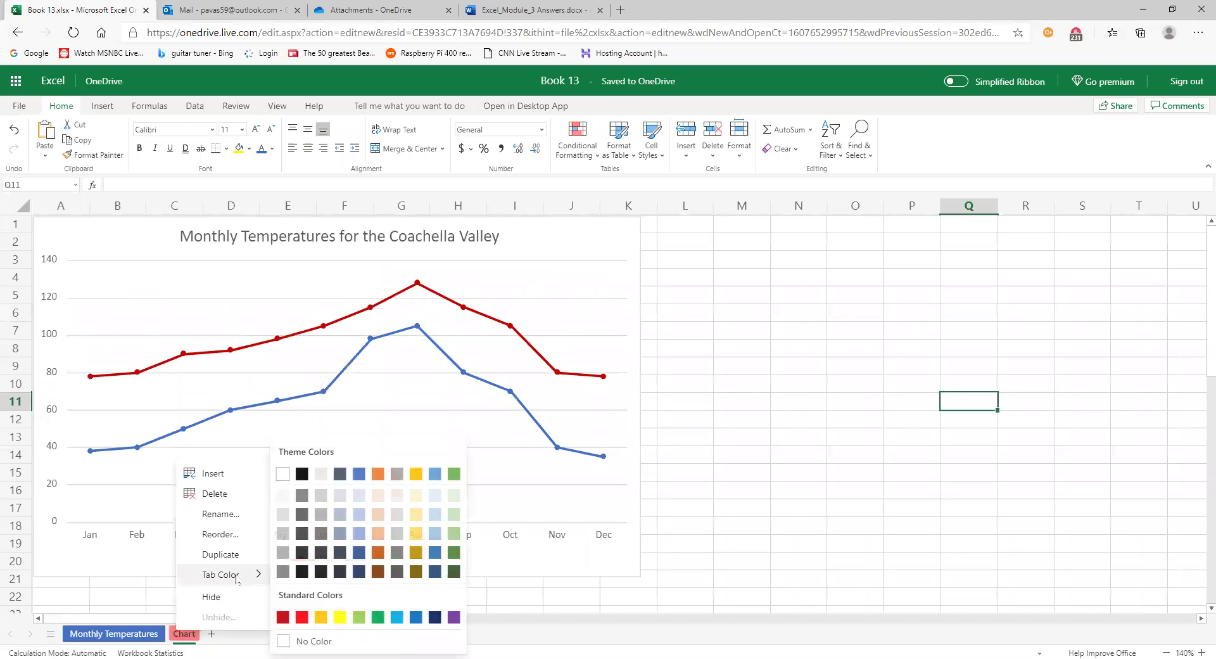
{"action": "left_click", "coordinate": [302, 618]}
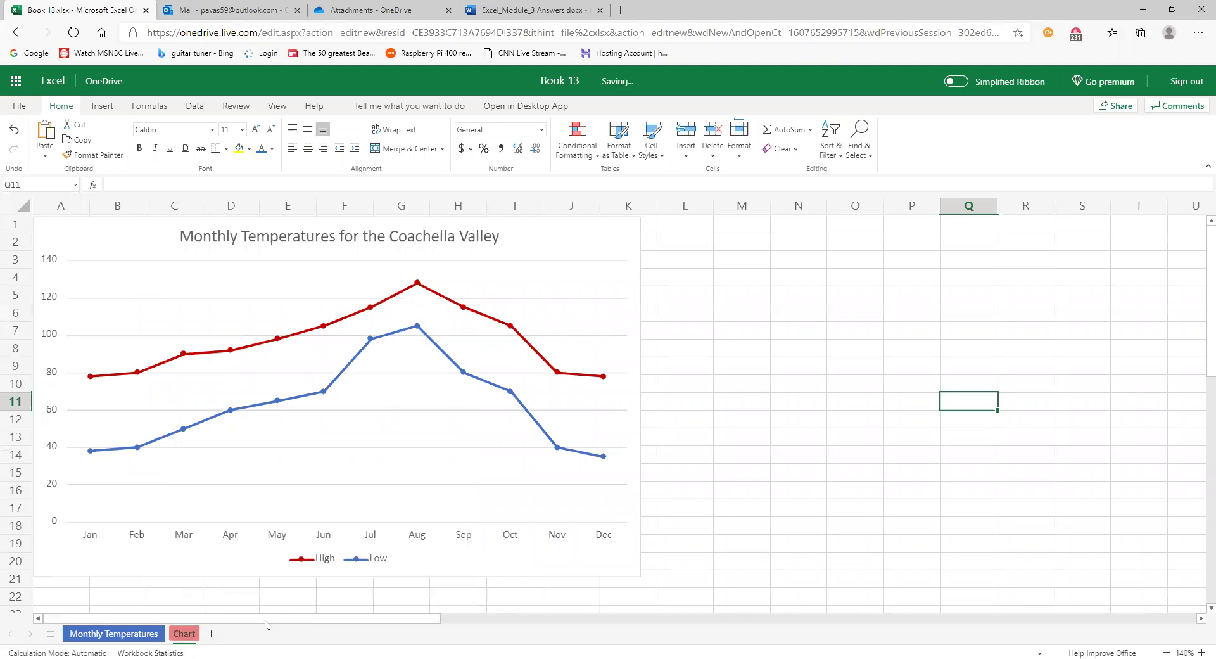
Review the Monthly Temperatures and Chart sheets in turn, including their tab colors
{"action": "left_click", "coordinate": [141, 633]}
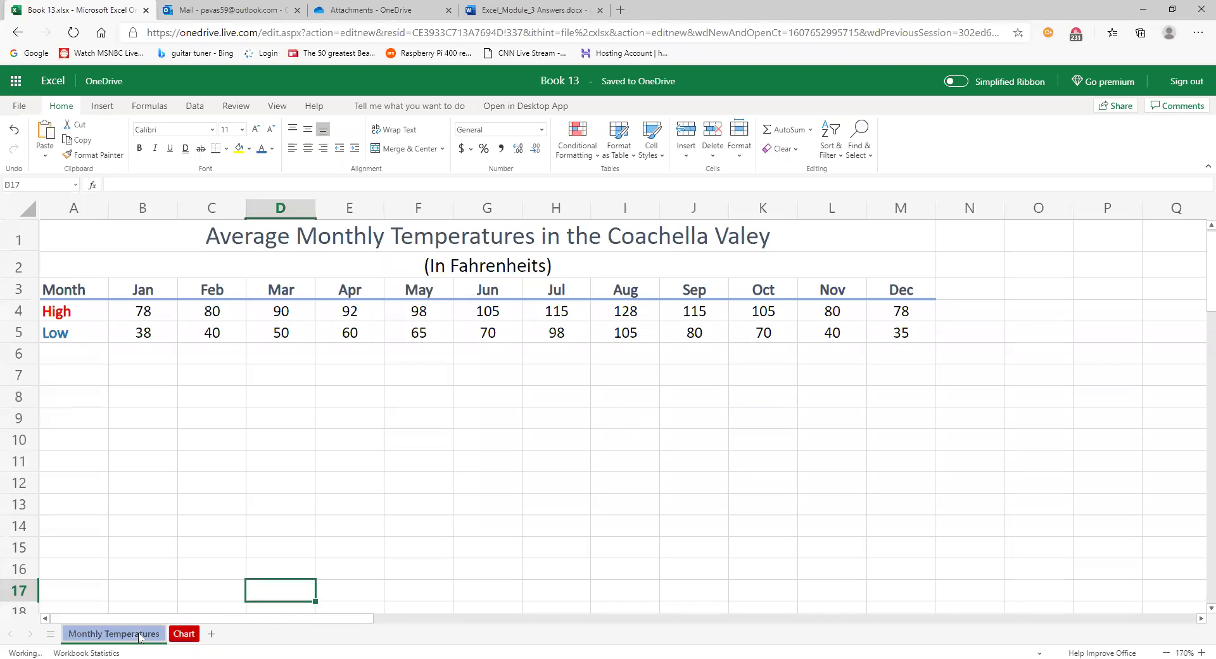
{"action": "left_click", "coordinate": [169, 592]}
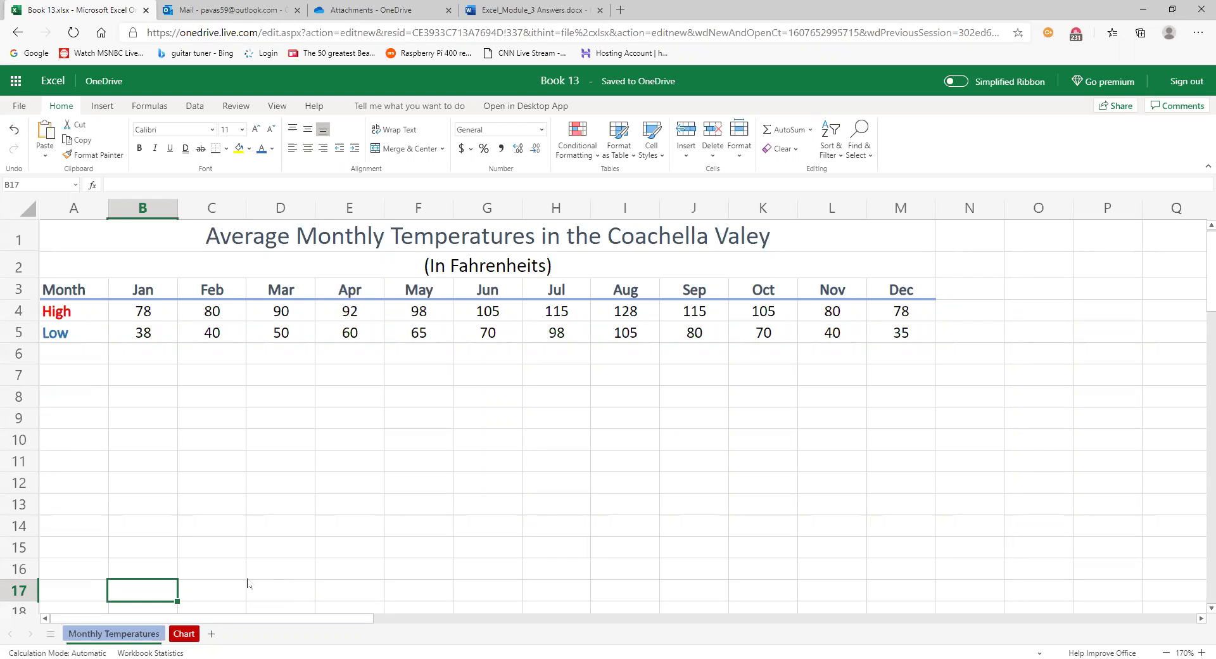
{"action": "left_click", "coordinate": [183, 633]}
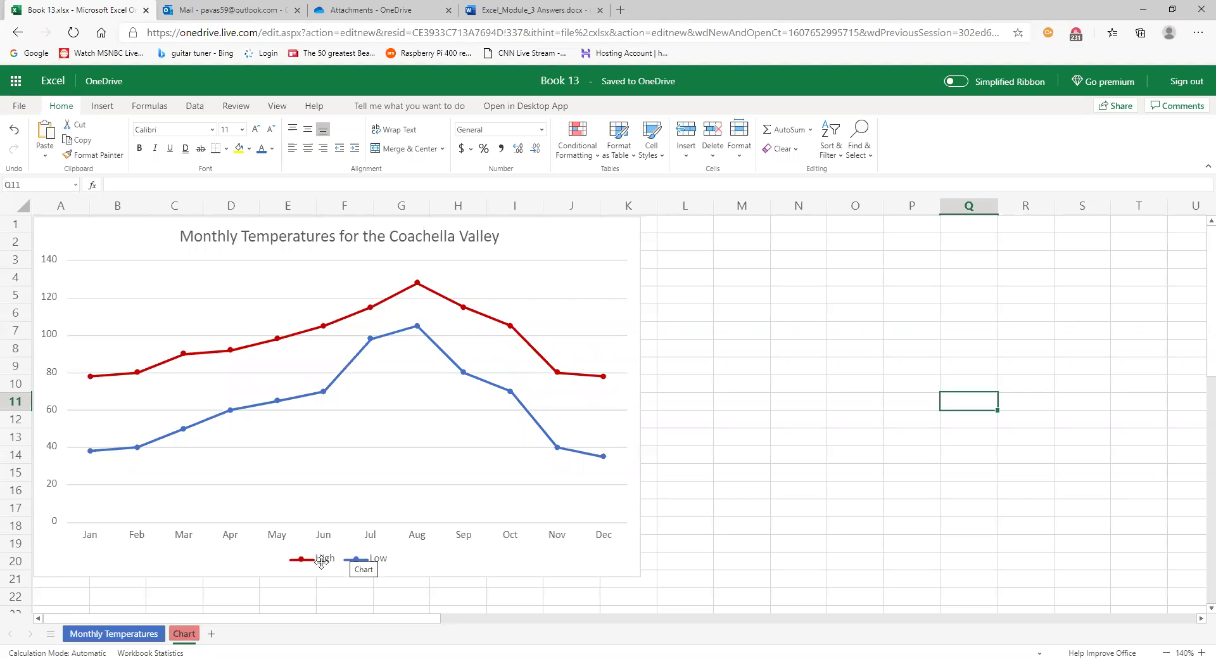
{"action": "left_click", "coordinate": [736, 475]}
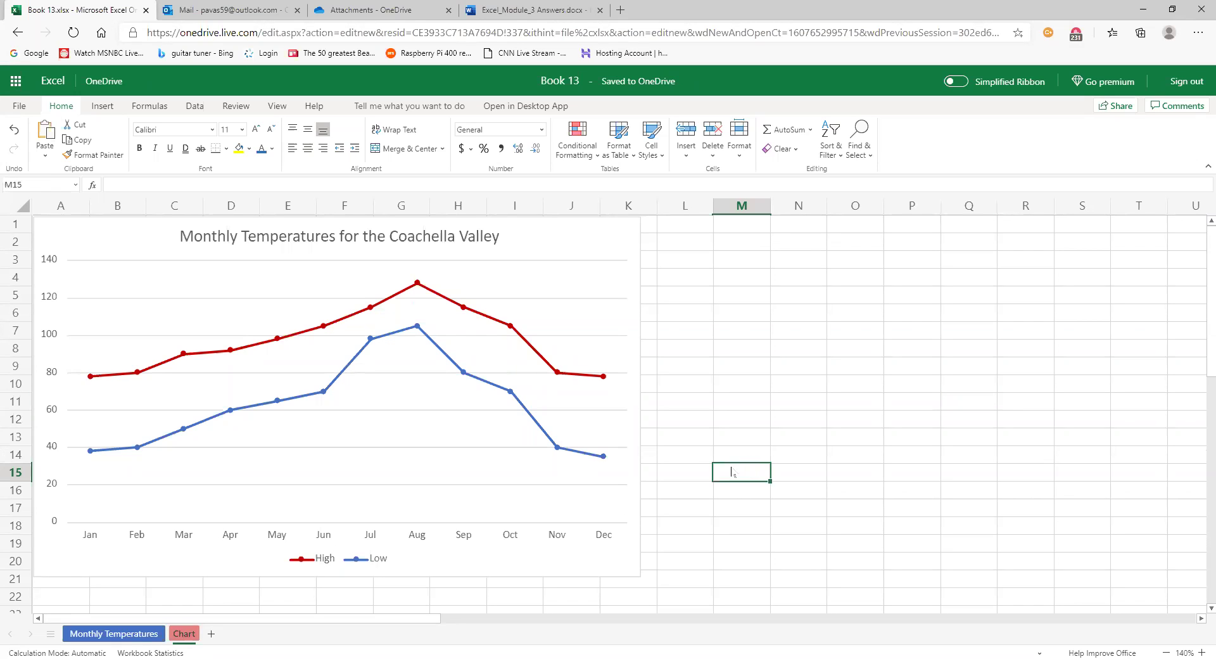
{"action": "left_click", "coordinate": [140, 635]}
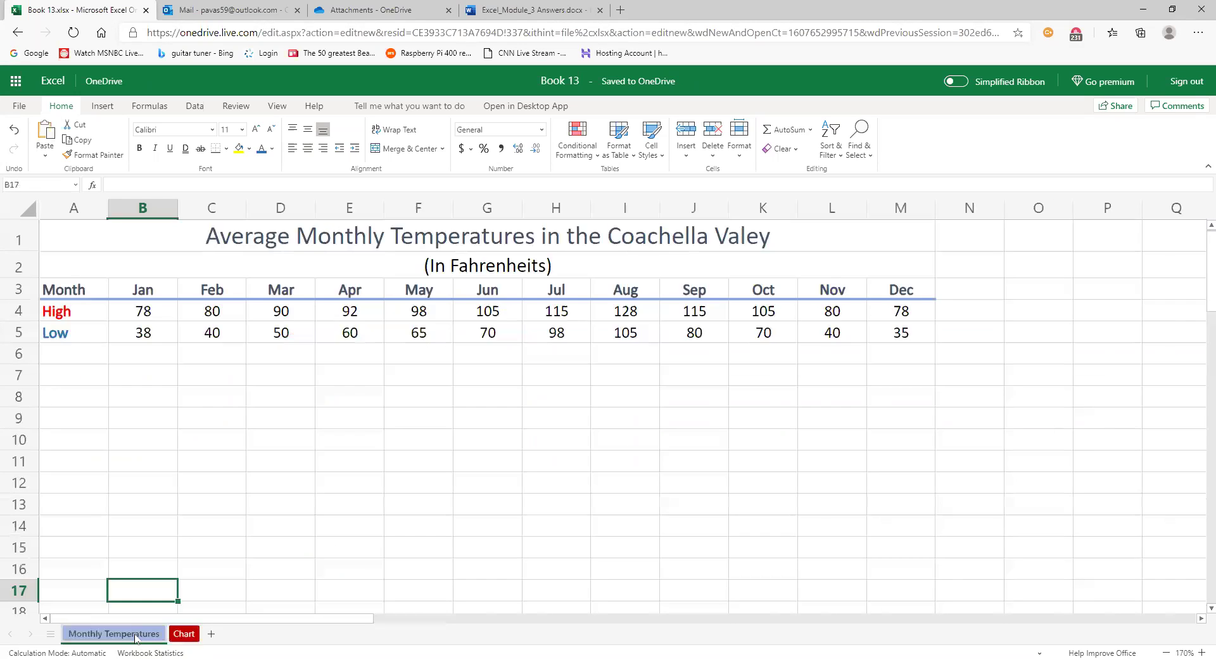
{"action": "left_click", "coordinate": [185, 633]}
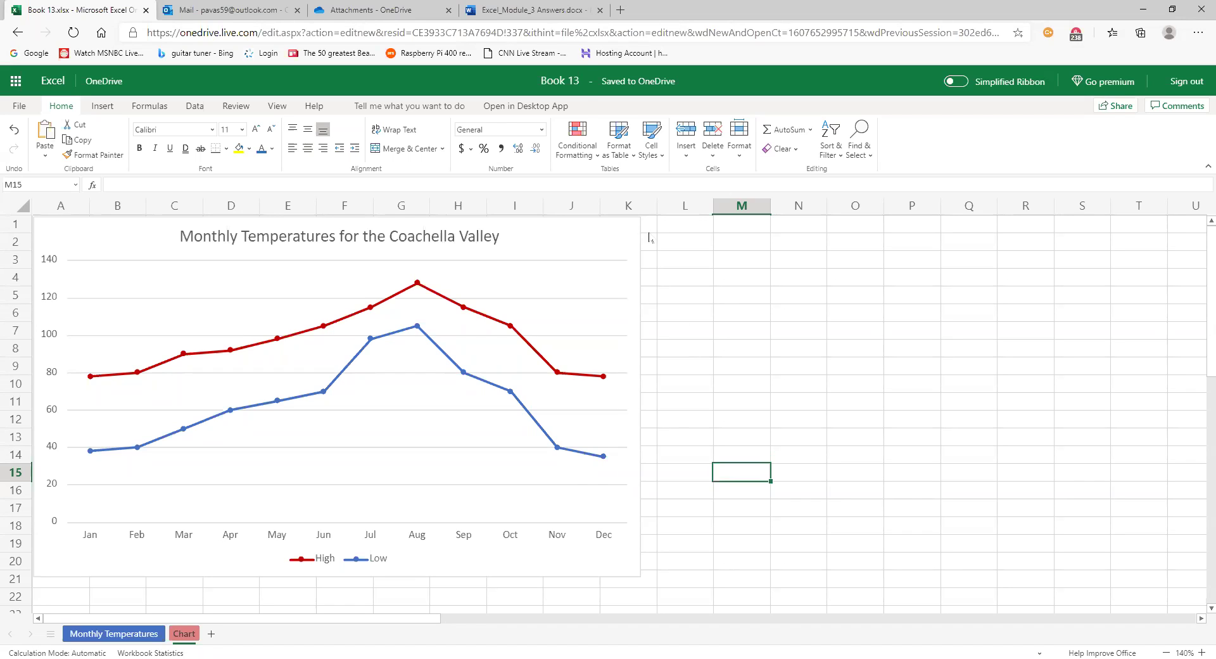
Rename the workbook as "Monthly Temperatures for CV-" followed by the author's last name
{"action": "left_click", "coordinate": [569, 82]}
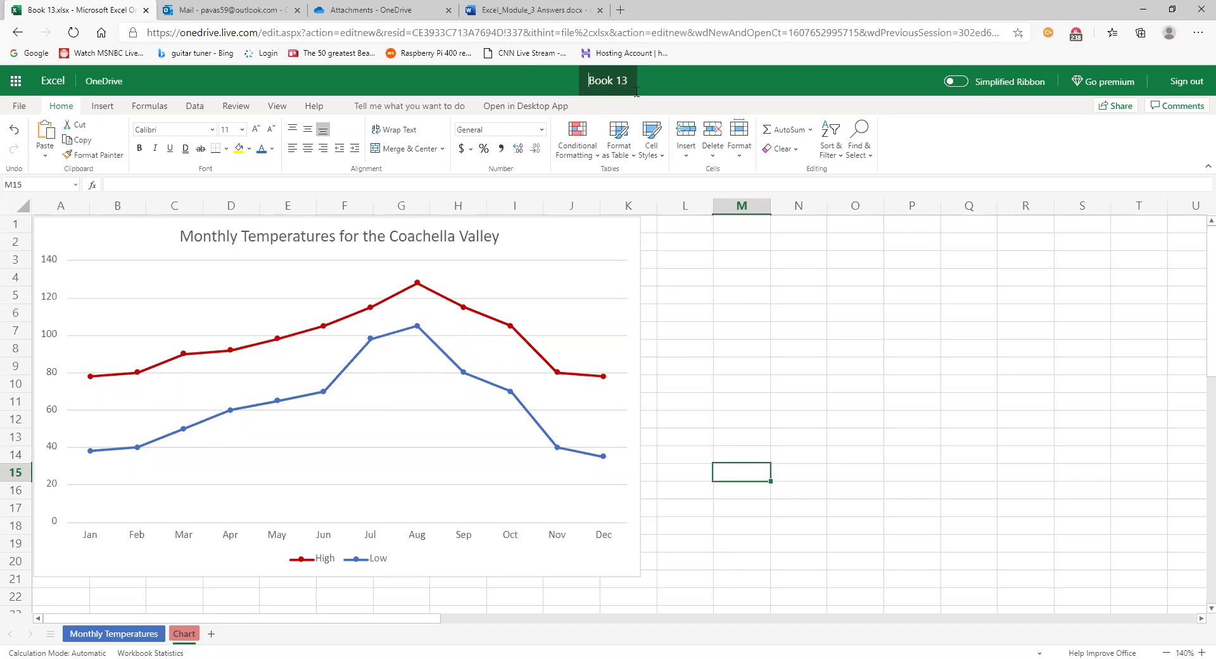
{"action": "key", "text": "ctrl+a"}
{"action": "type", "text": "Monthly Temperatures"}
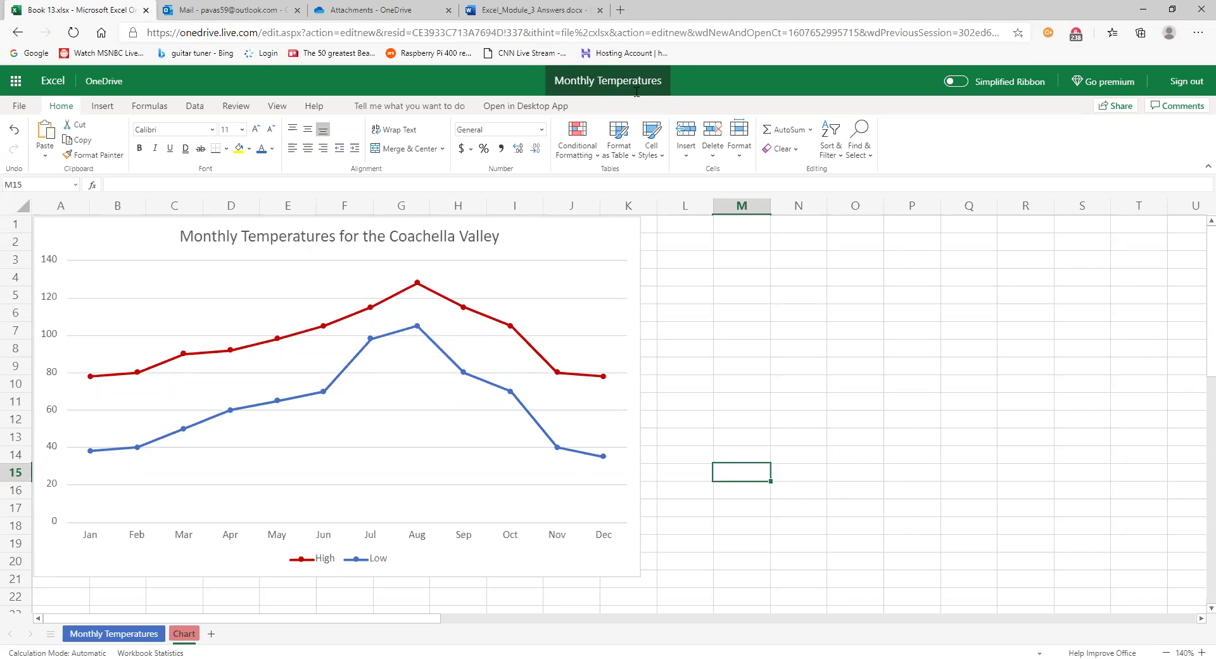
{"action": "type", "text": " f"}
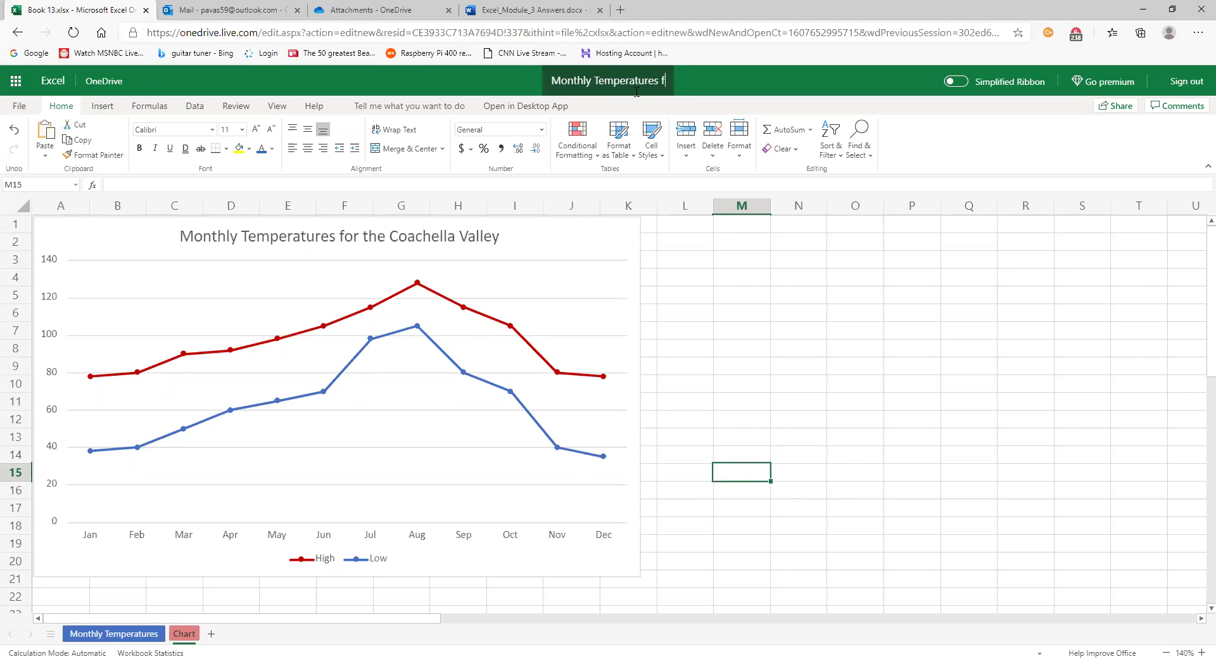
{"action": "type", "text": "or CV"}
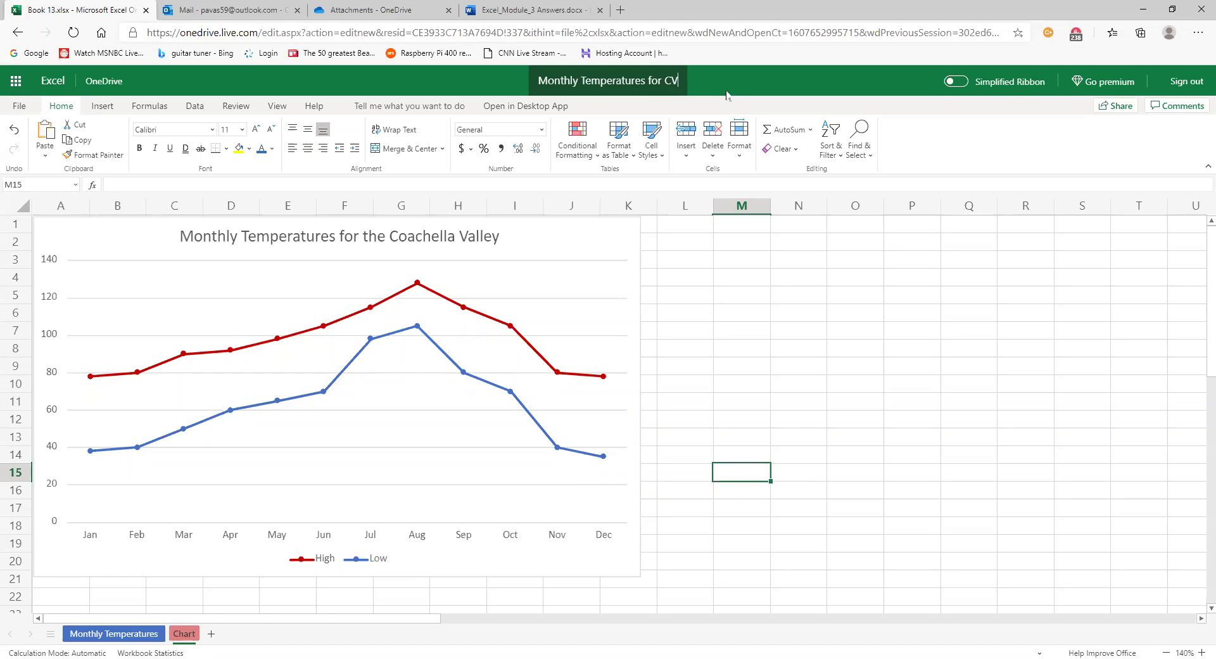
{"action": "type", "text": "-"}
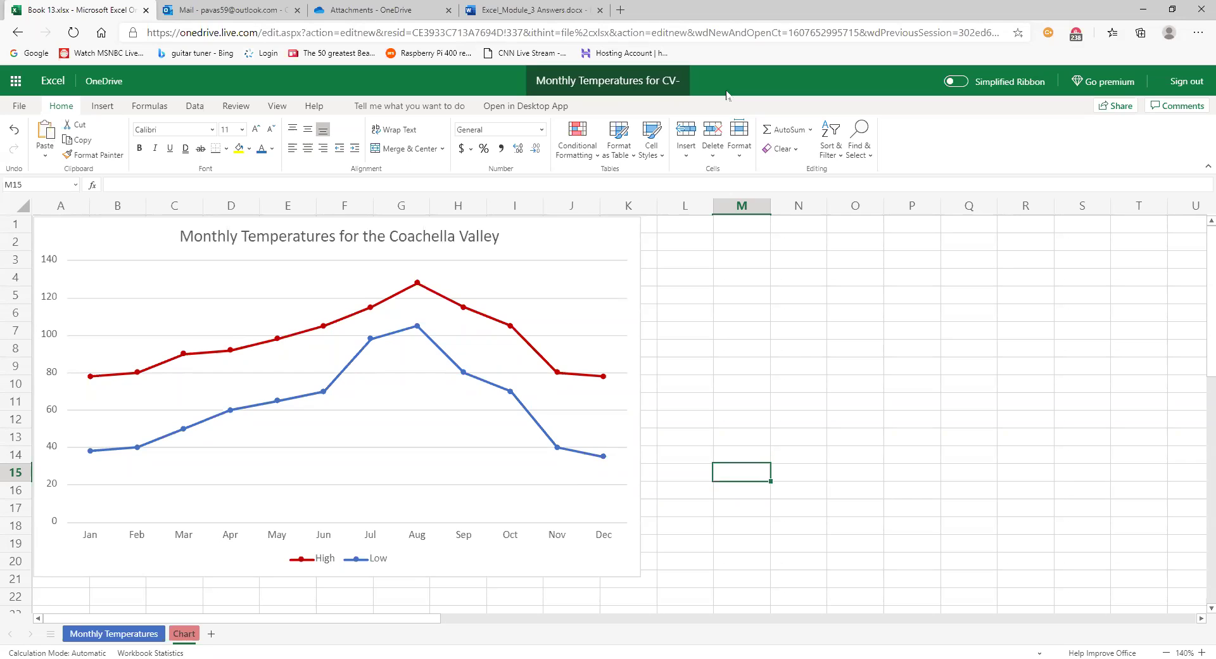
{"action": "type", "text": "Vasquez"}
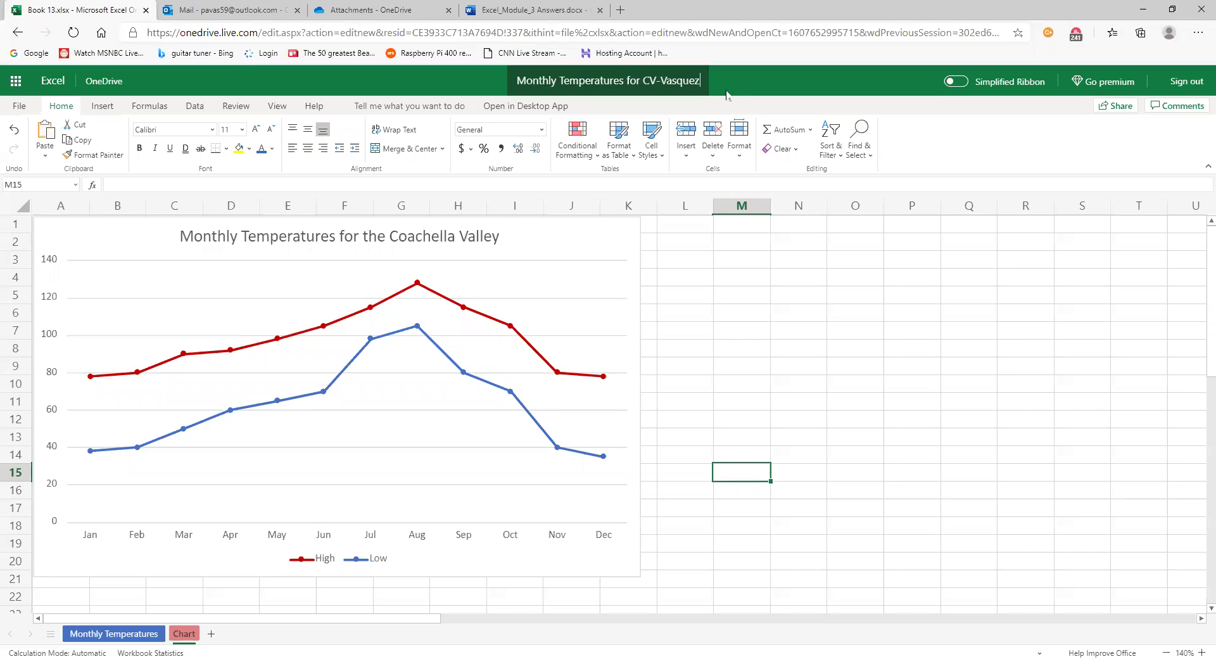
{"action": "key", "text": "Return"}
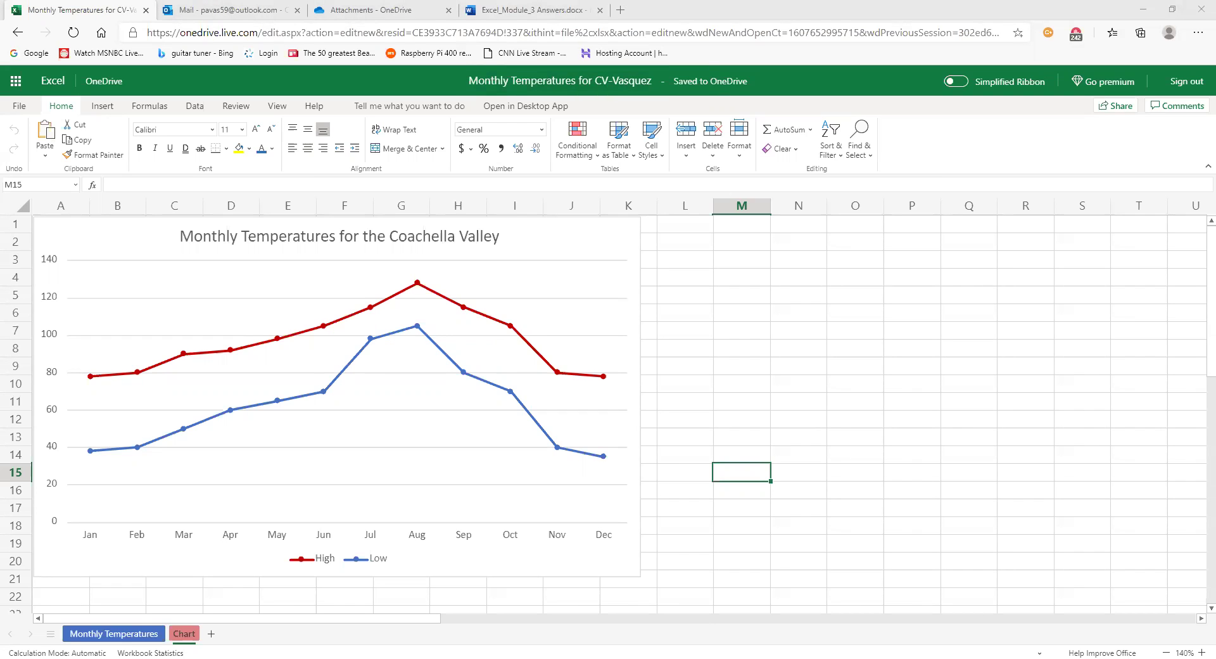
{"action": "left_click", "coordinate": [889, 384]}
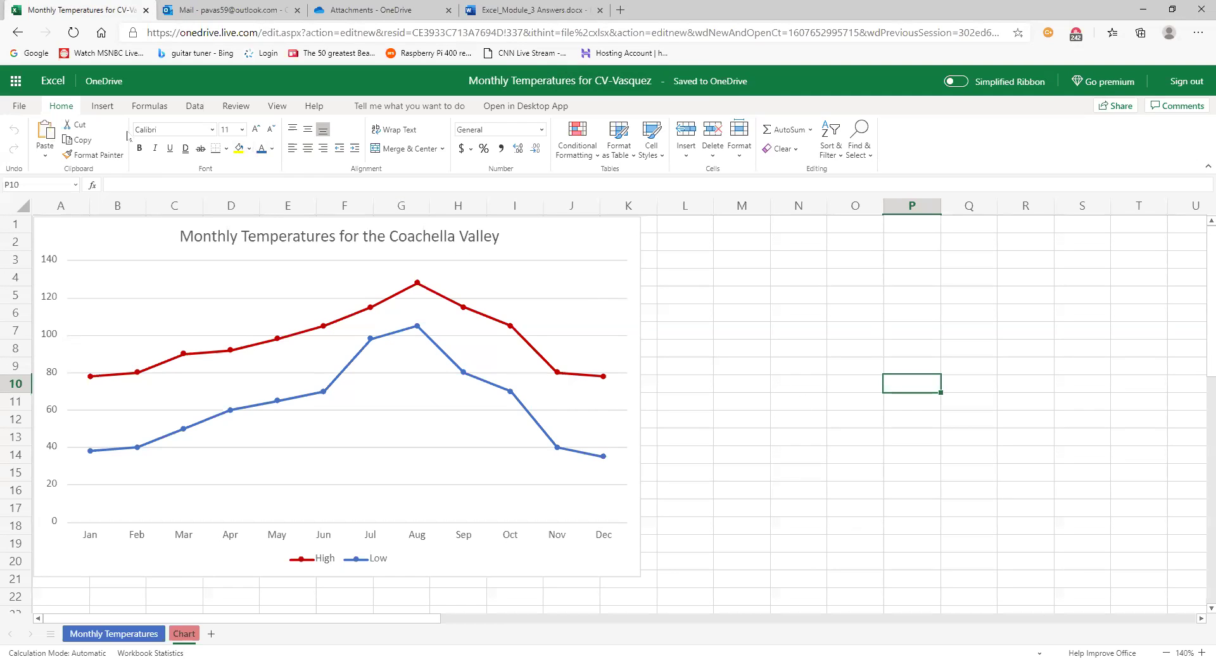
Create a new blank workbook
{"action": "left_click", "coordinate": [22, 109]}
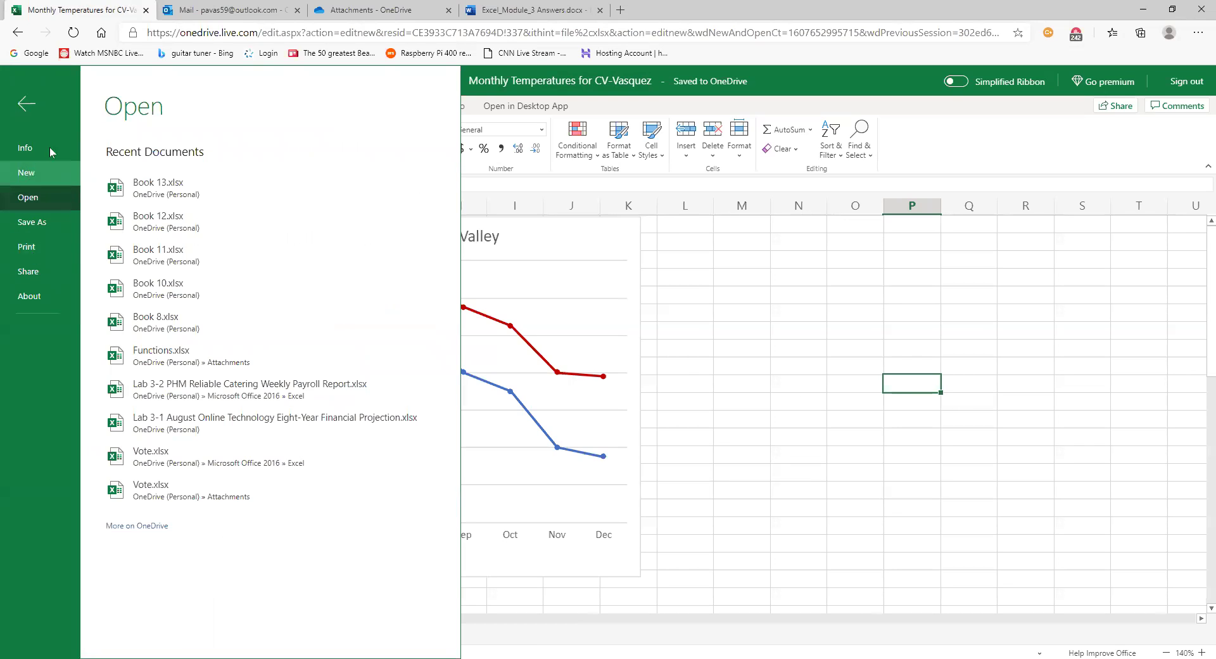
{"action": "left_click", "coordinate": [700, 272]}
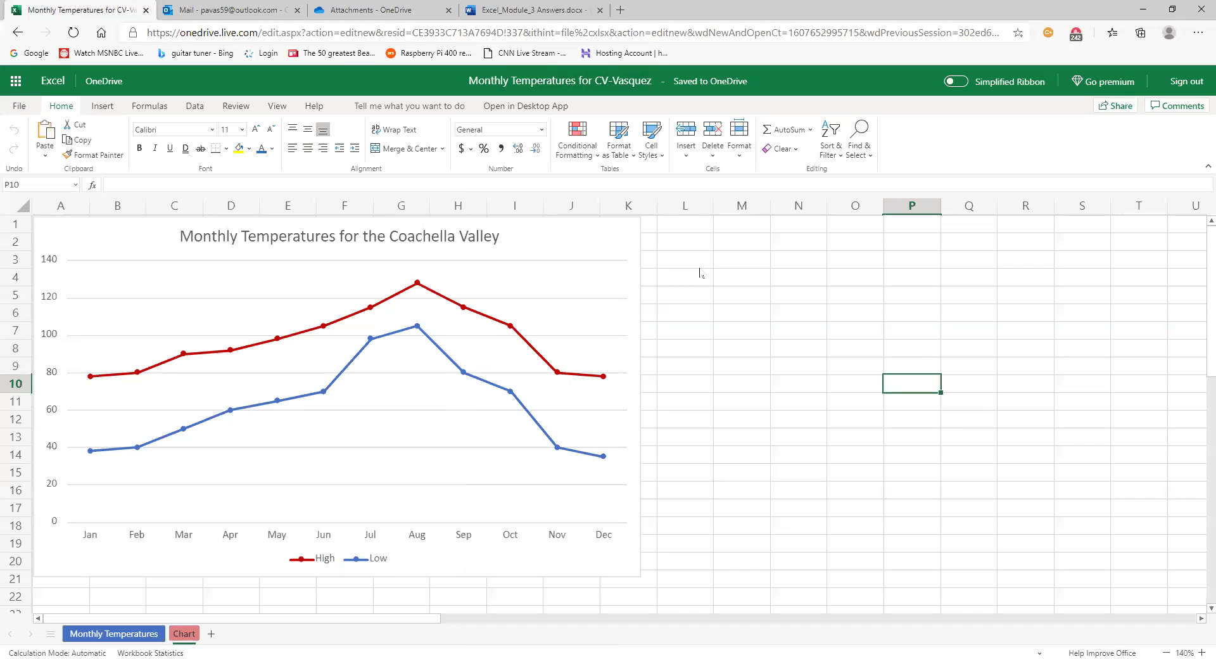
{"action": "left_click", "coordinate": [20, 106]}
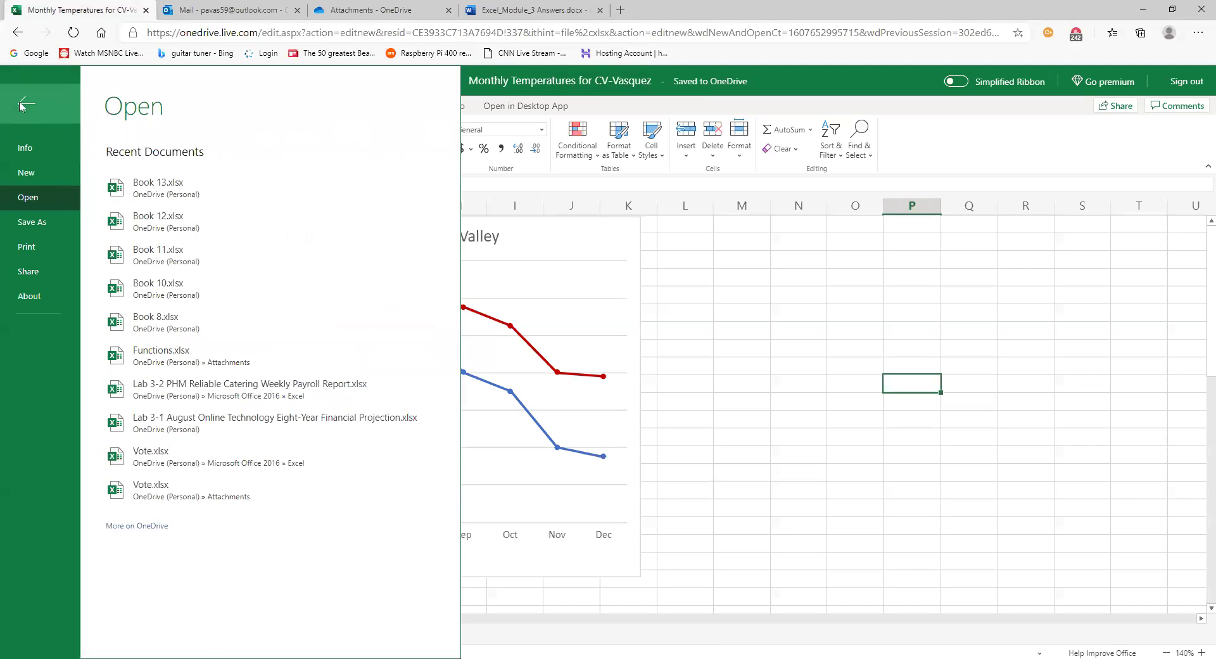
{"action": "left_click", "coordinate": [34, 169]}
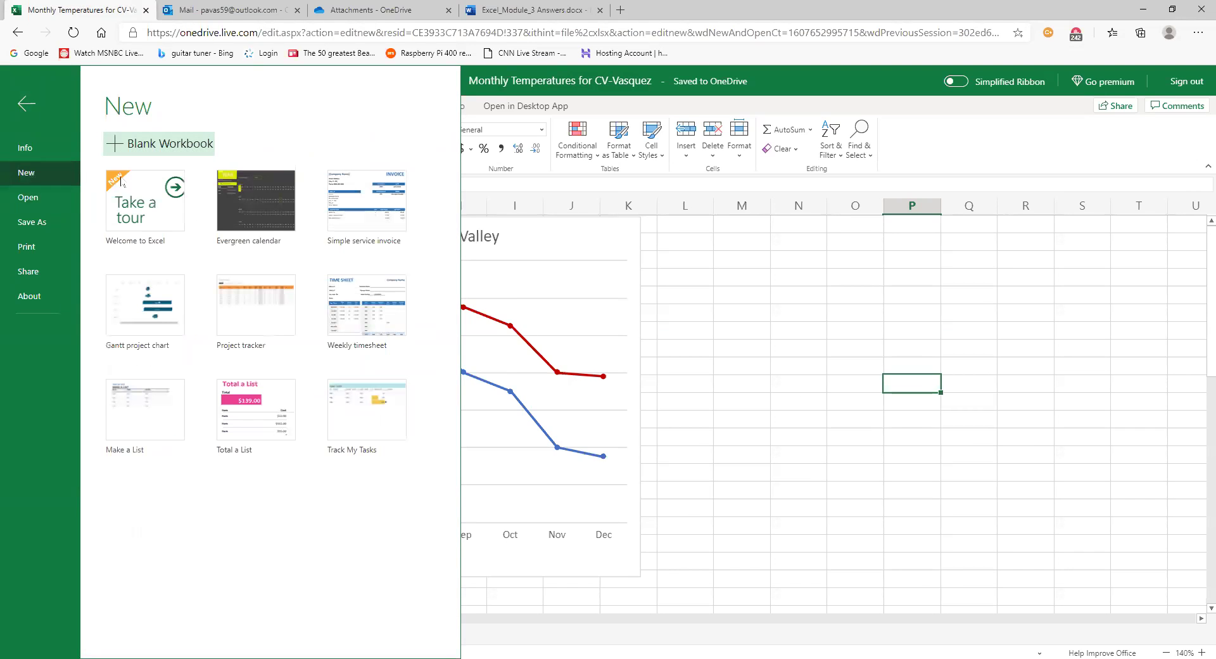
{"action": "left_click", "coordinate": [117, 149]}
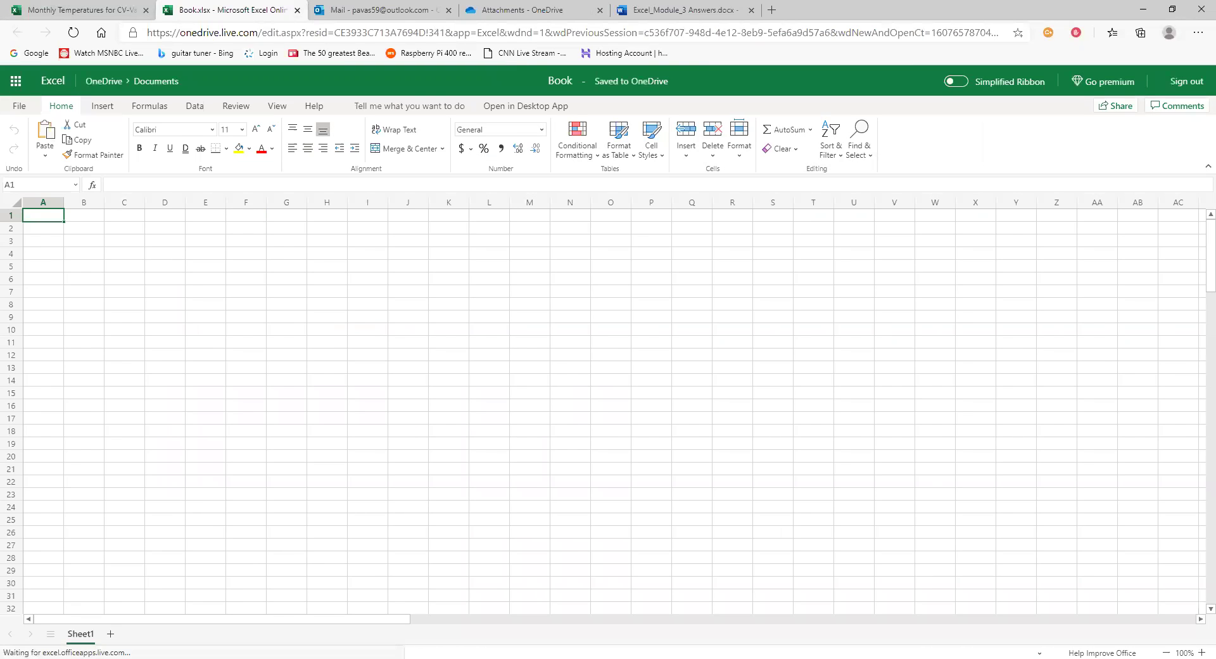
Enter the title "Population for Coachella Valley" in cell A1 of the new workbook
{"action": "left_click", "coordinate": [1200, 652]}
{"action": "left_click", "coordinate": [1200, 651]}
{"action": "left_click", "coordinate": [1200, 651]}
{"action": "left_click", "coordinate": [1200, 651]}
{"action": "left_click", "coordinate": [1200, 652]}
{"action": "left_click", "coordinate": [1200, 651]}
{"action": "left_click", "coordinate": [1200, 651]}
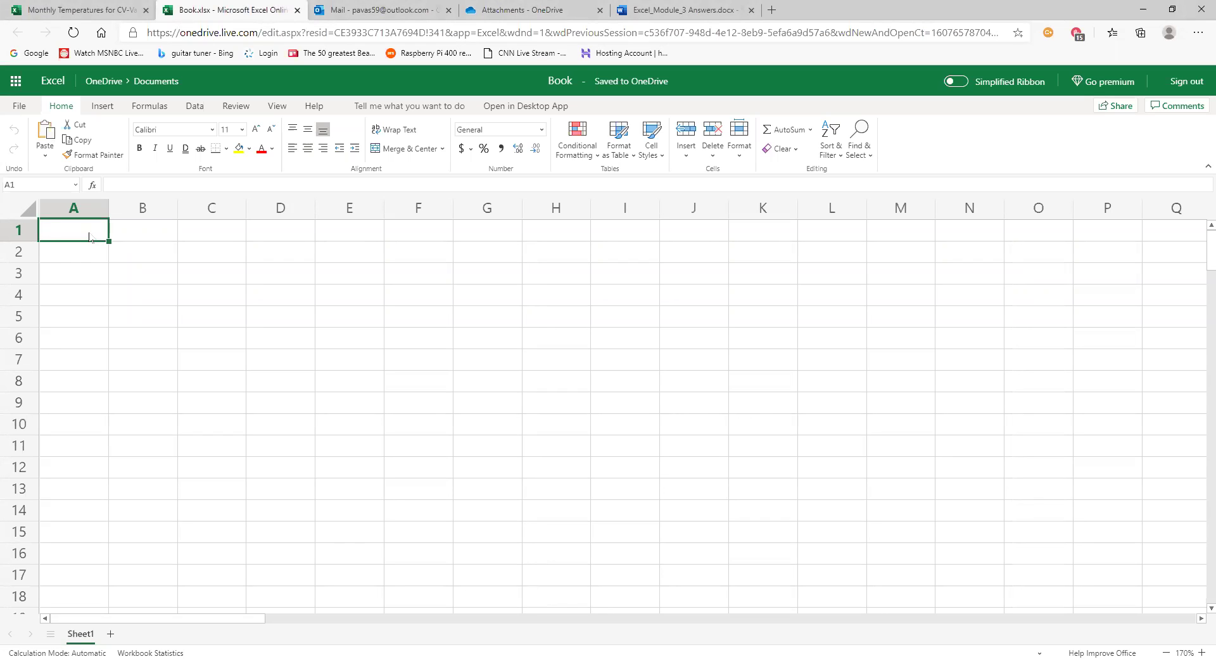
{"action": "type", "text": "Popula"}
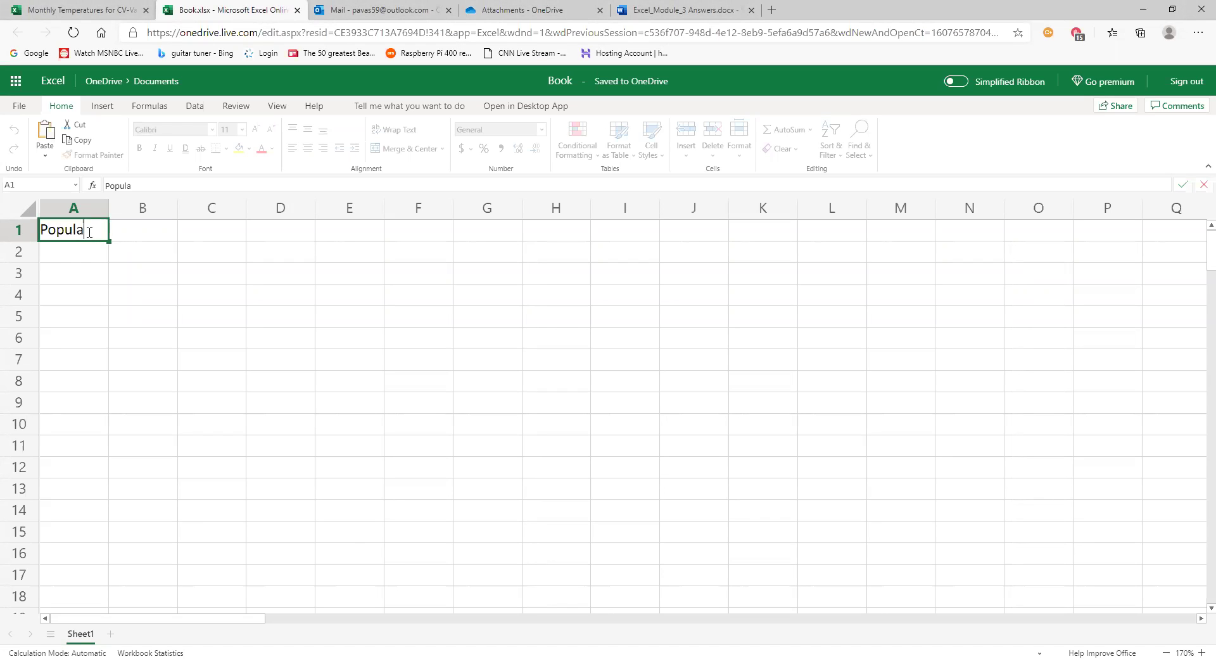
{"action": "type", "text": "tion for Coachella Valley"}
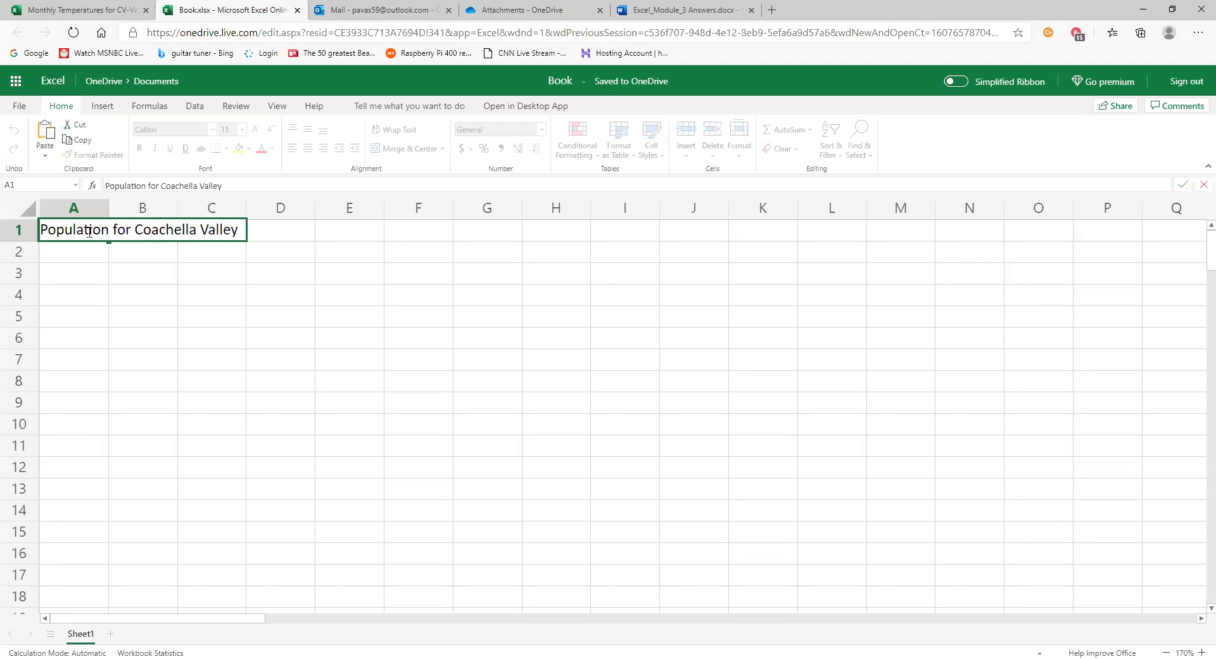
{"action": "key", "text": "Return"}
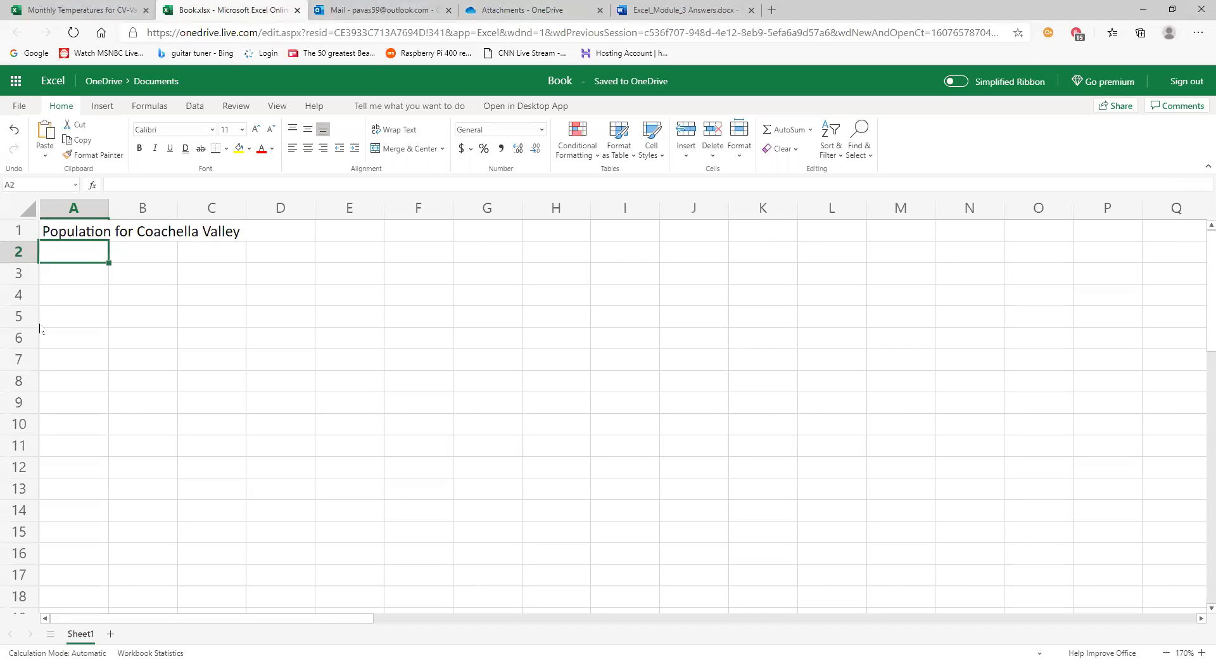
Enter the subtitle "Source: US 2010 Census" in cell A2
{"action": "type", "text": "Sour"}
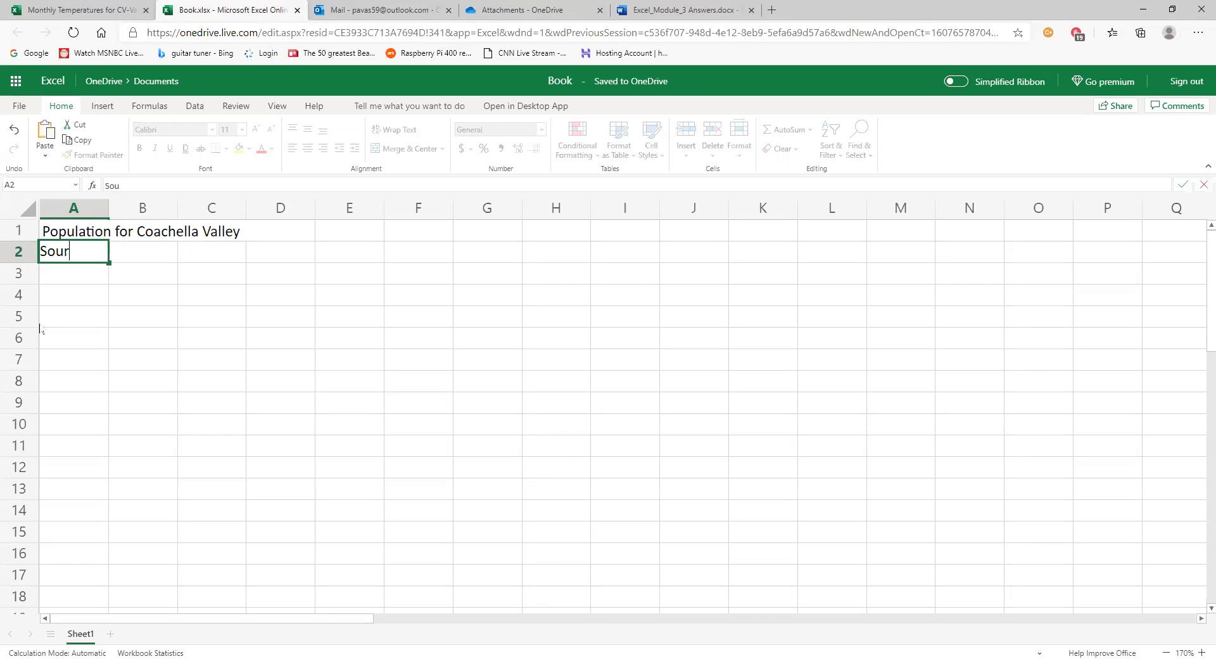
{"action": "type", "text": "ce: US"}
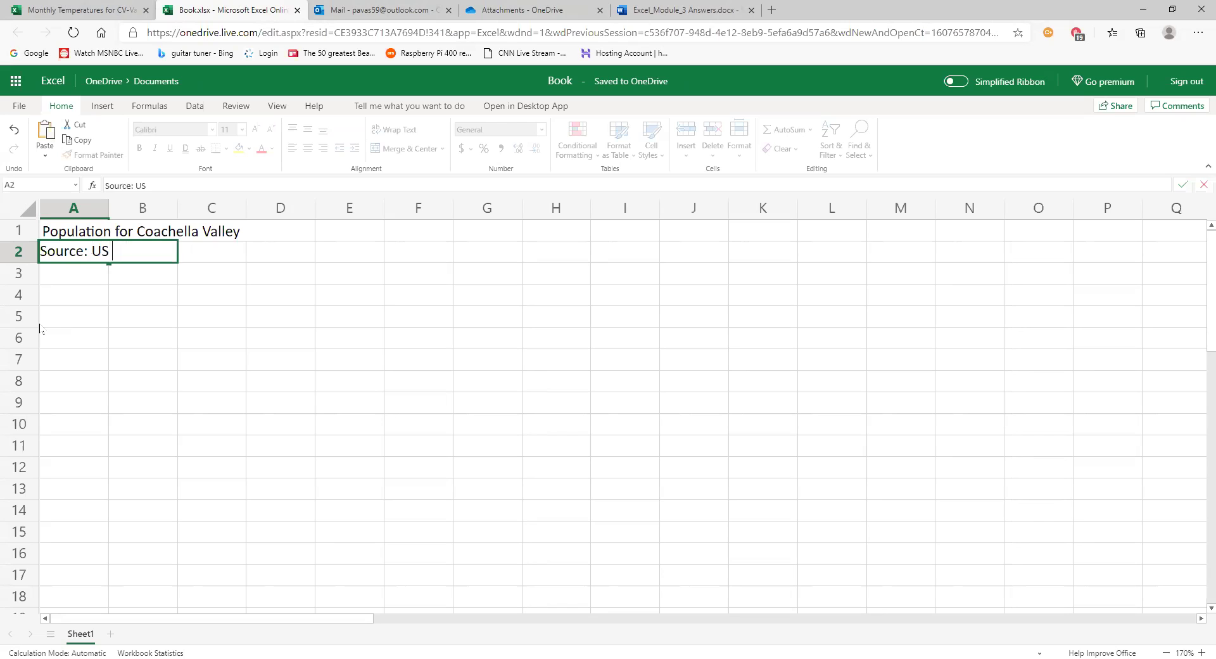
{"action": "type", "text": " C"}
{"action": "key", "text": "BackSpace"}
{"action": "type", "text": "2-"}
{"action": "key", "text": "BackSpace"}
{"action": "type", "text": "010 Census"}
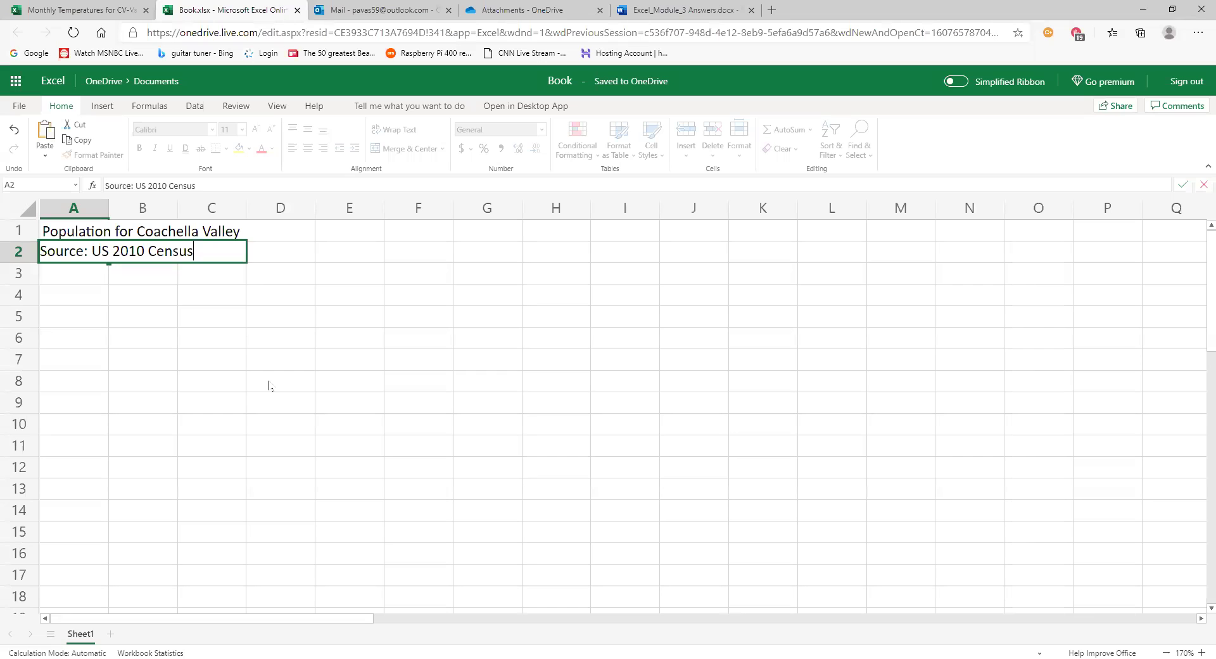
{"action": "key", "text": "Return"}
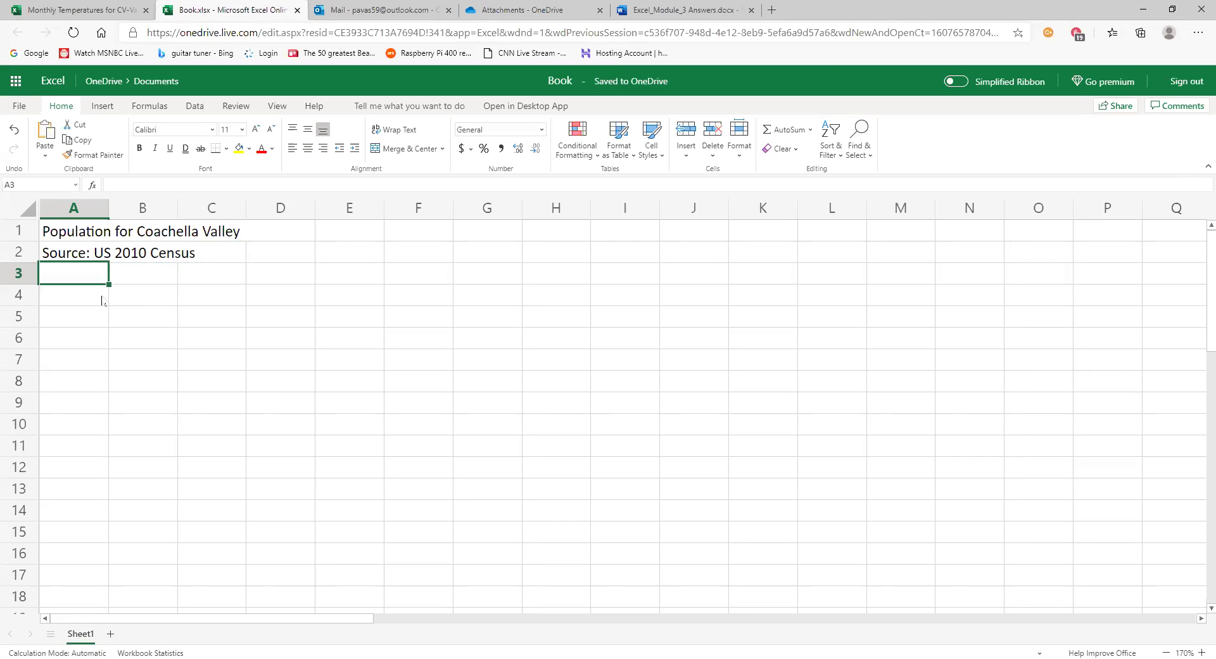
Enter the column headings "Cities" in cell A4 and "Population" in cell B4
{"action": "left_click", "coordinate": [71, 304]}
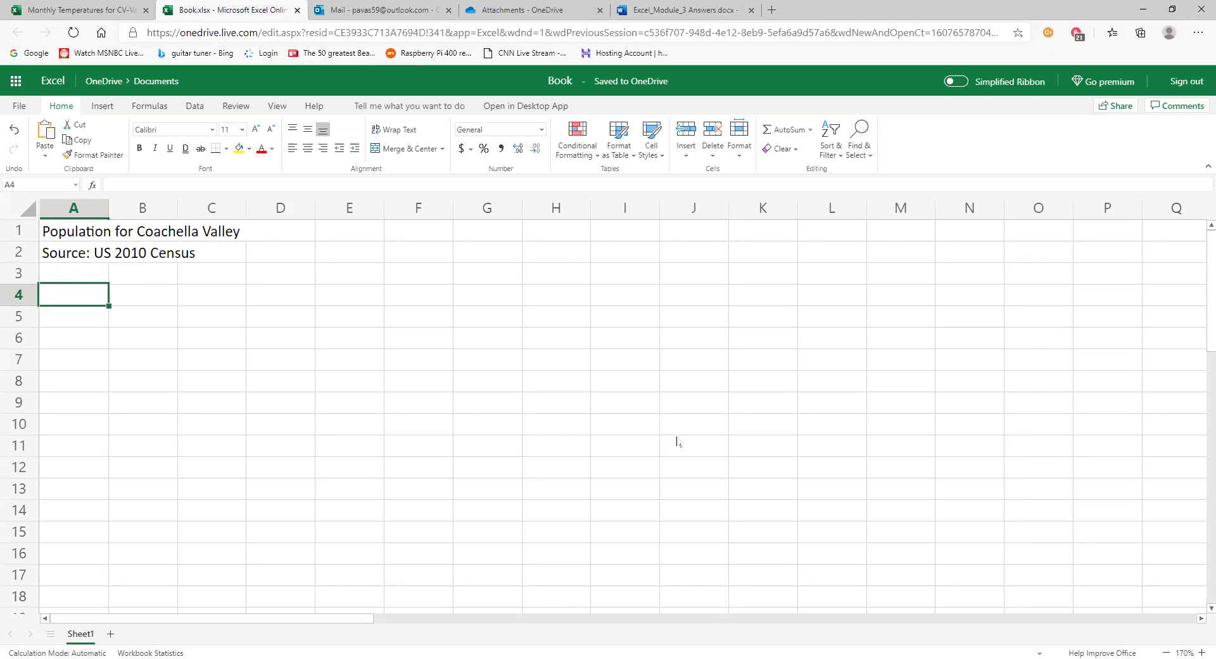
{"action": "type", "text": "Cities"}
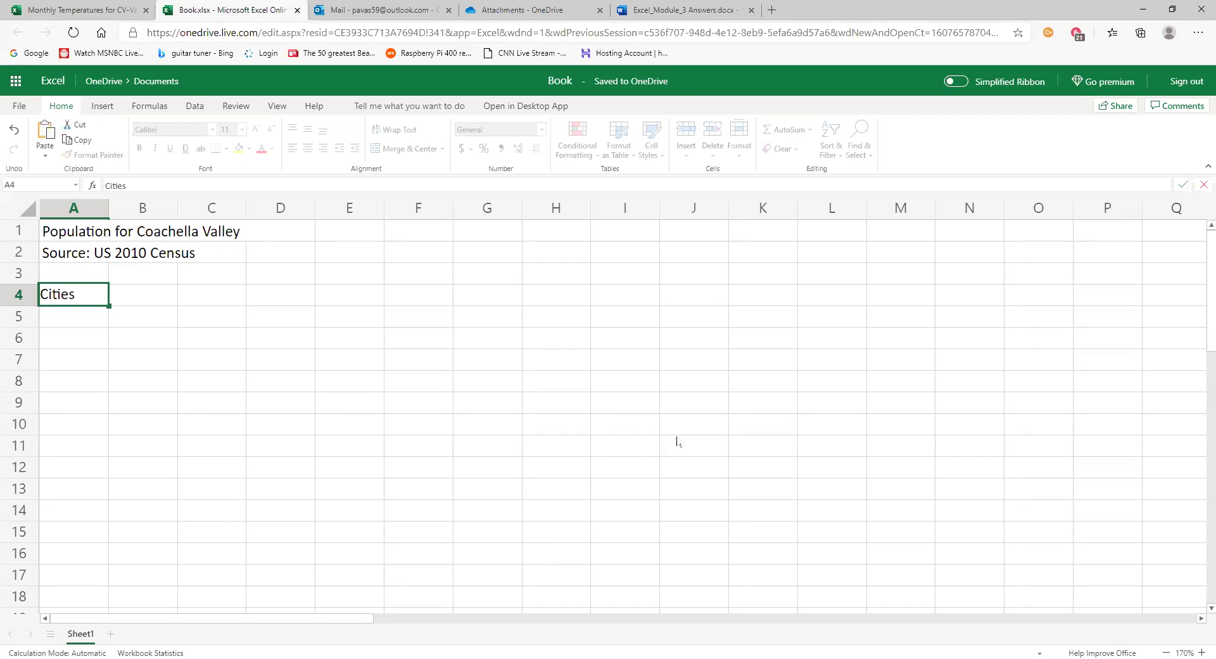
{"action": "key", "text": "Tab"}
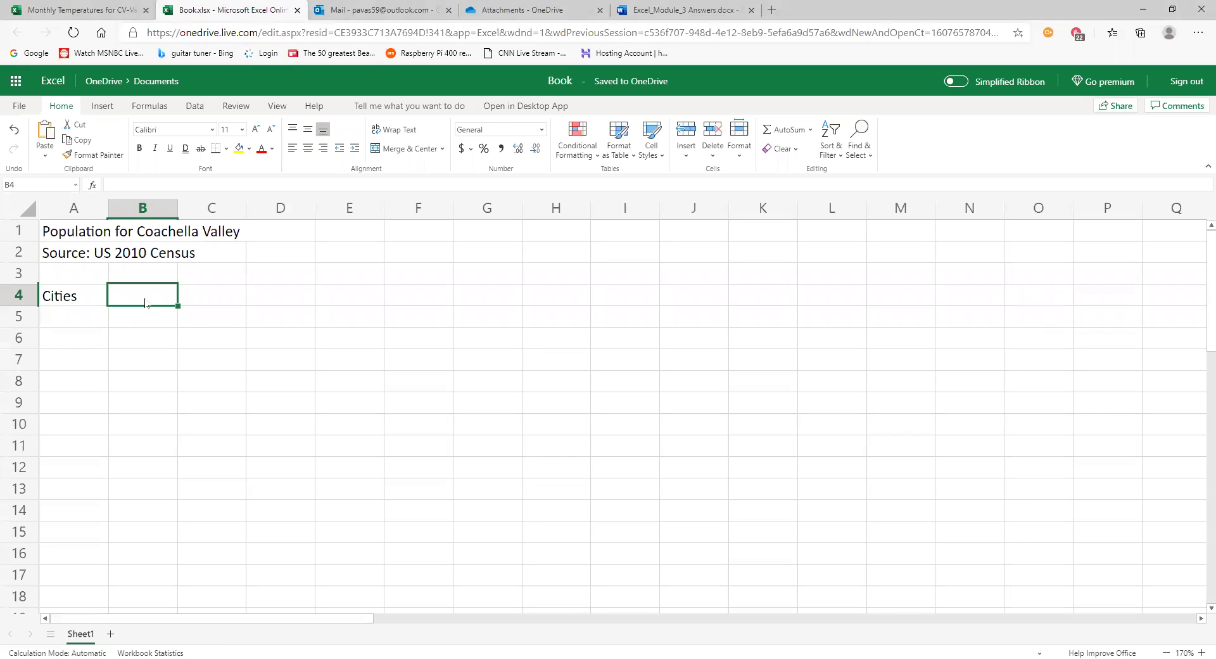
{"action": "type", "text": "pop"}
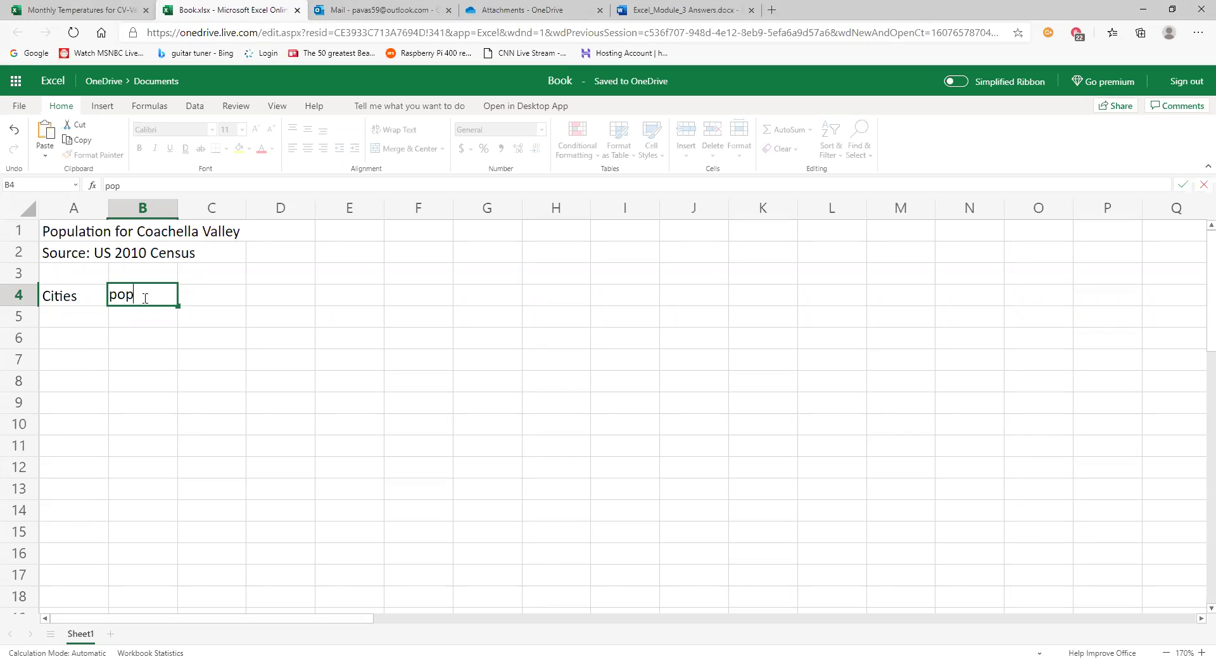
{"action": "type", "text": "ulation"}
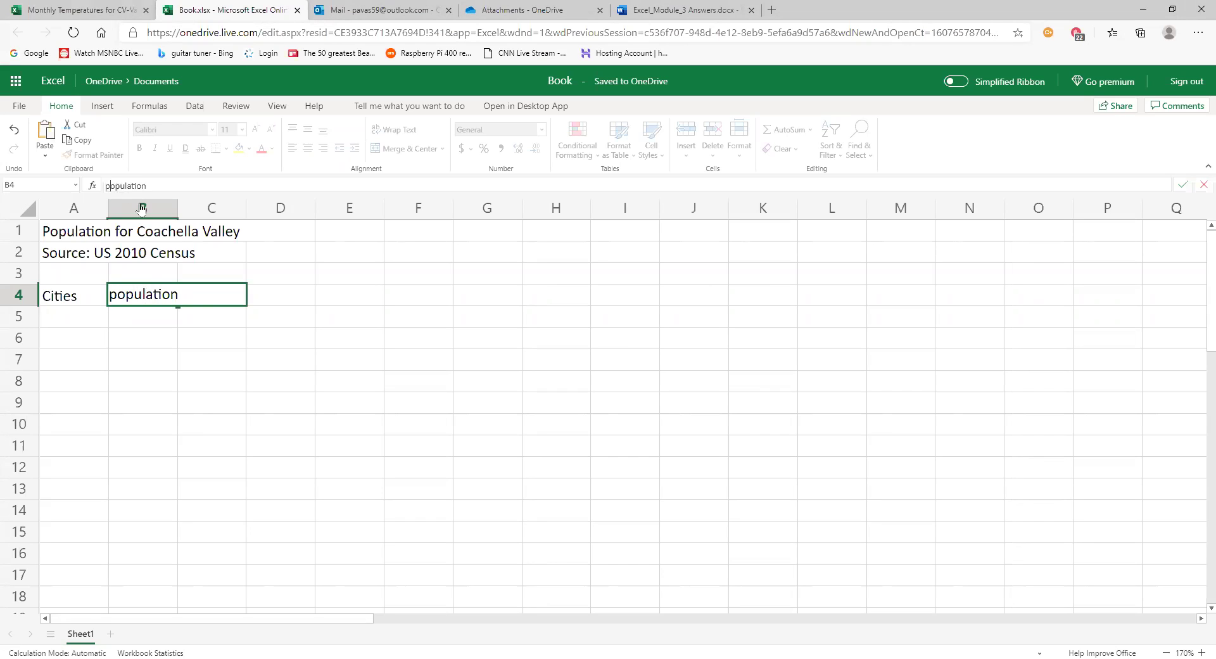
{"action": "key", "text": "Home"}
{"action": "key", "text": "Delete"}
{"action": "type", "text": "P"}
{"action": "key", "text": "Tab"}
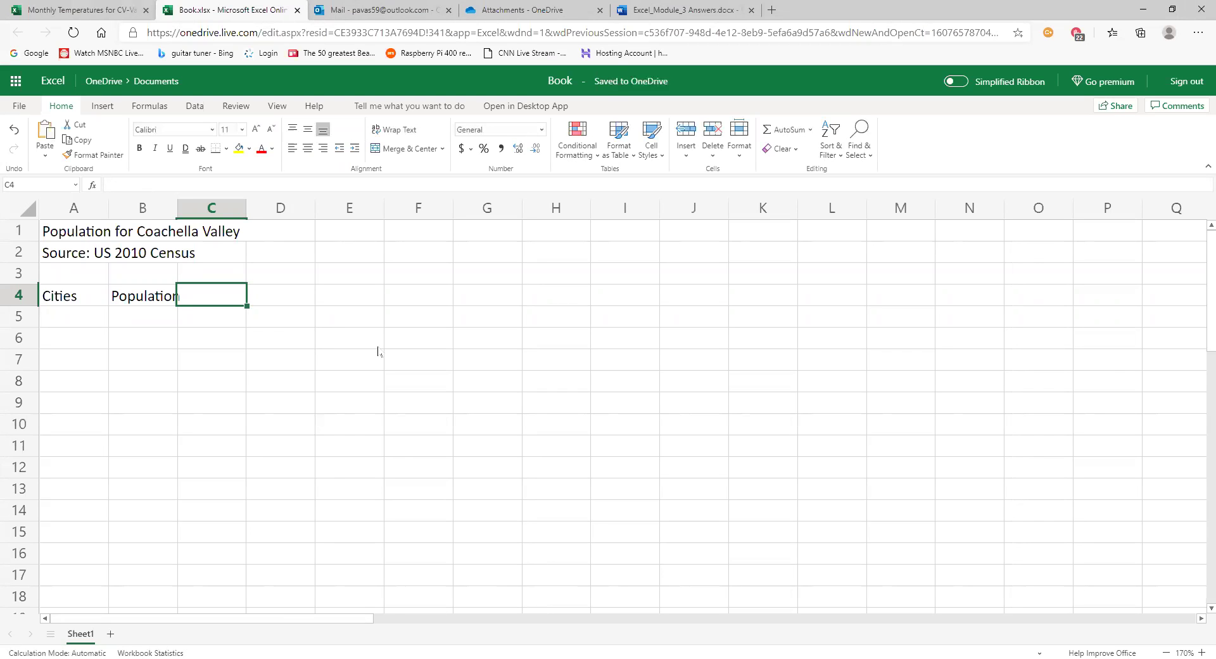
Enter the column heading "Average" in cell C4 and fit column B's width to its "Population" heading
{"action": "type", "text": "Average"}
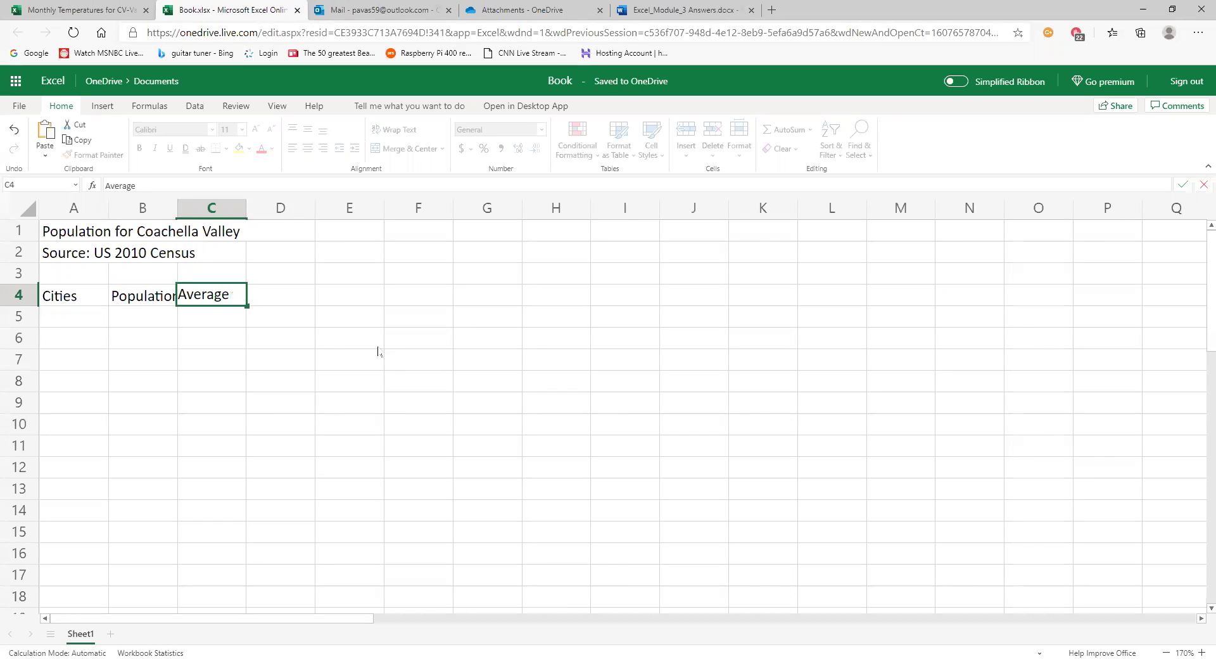
{"action": "key", "text": "Return"}
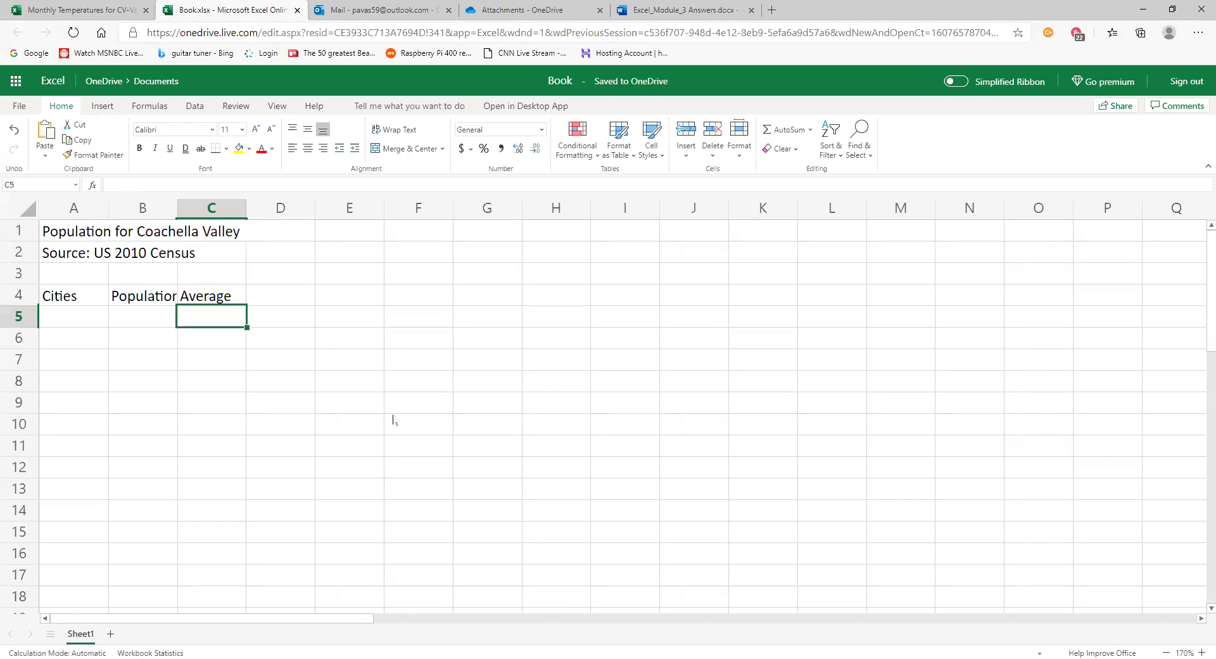
{"action": "double_click", "coordinate": [177, 211]}
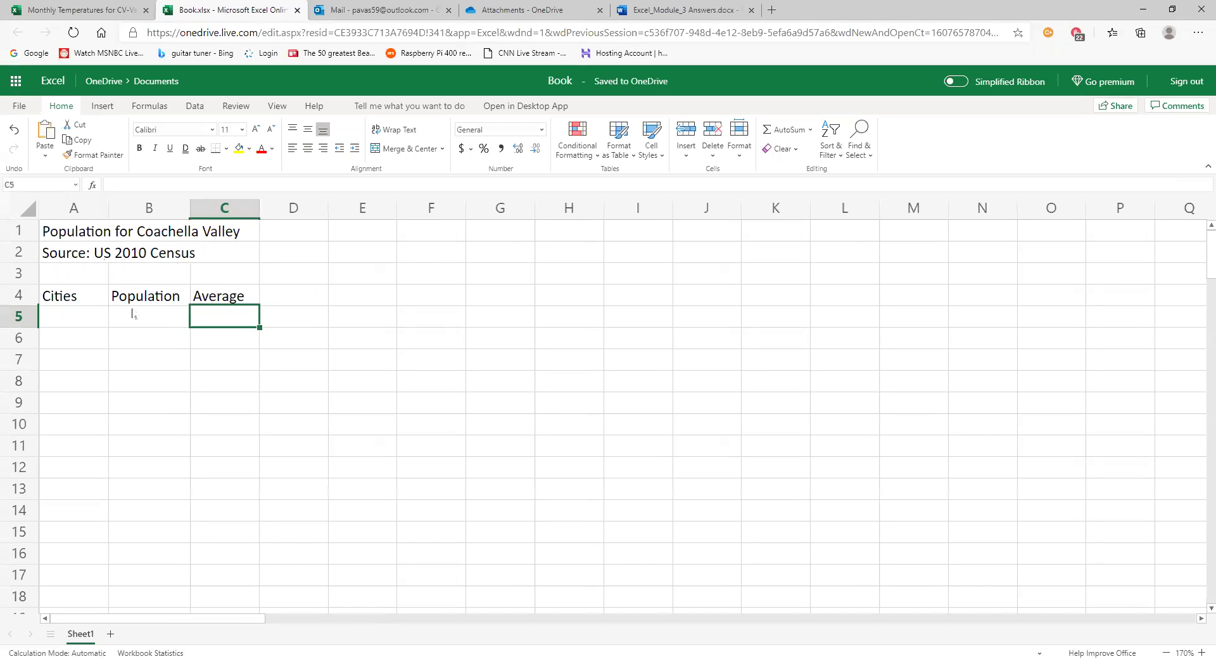
Enter the city names Cathedral City, Coachella and Desert Hot Springs in cells A5 to A7
{"action": "left_click", "coordinate": [52, 321]}
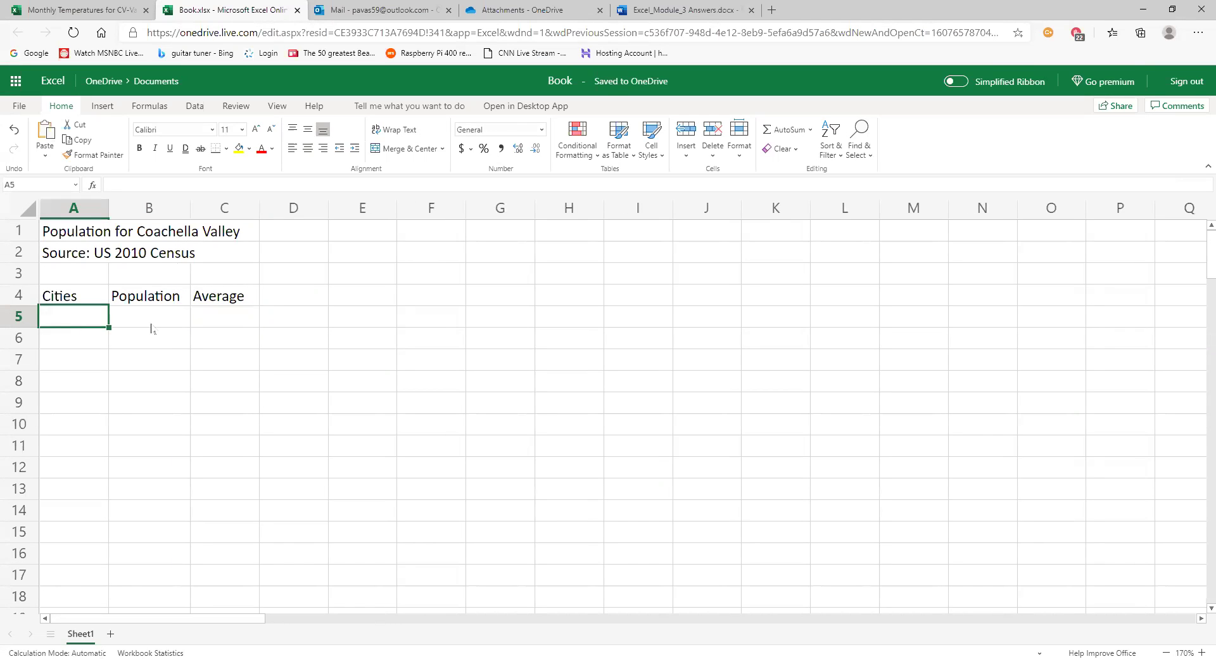
{"action": "left_click", "coordinate": [156, 323]}
{"action": "left_click", "coordinate": [226, 326]}
{"action": "left_click", "coordinate": [83, 329]}
{"action": "type", "text": "Cathedral City"}
{"action": "key", "text": "Return"}
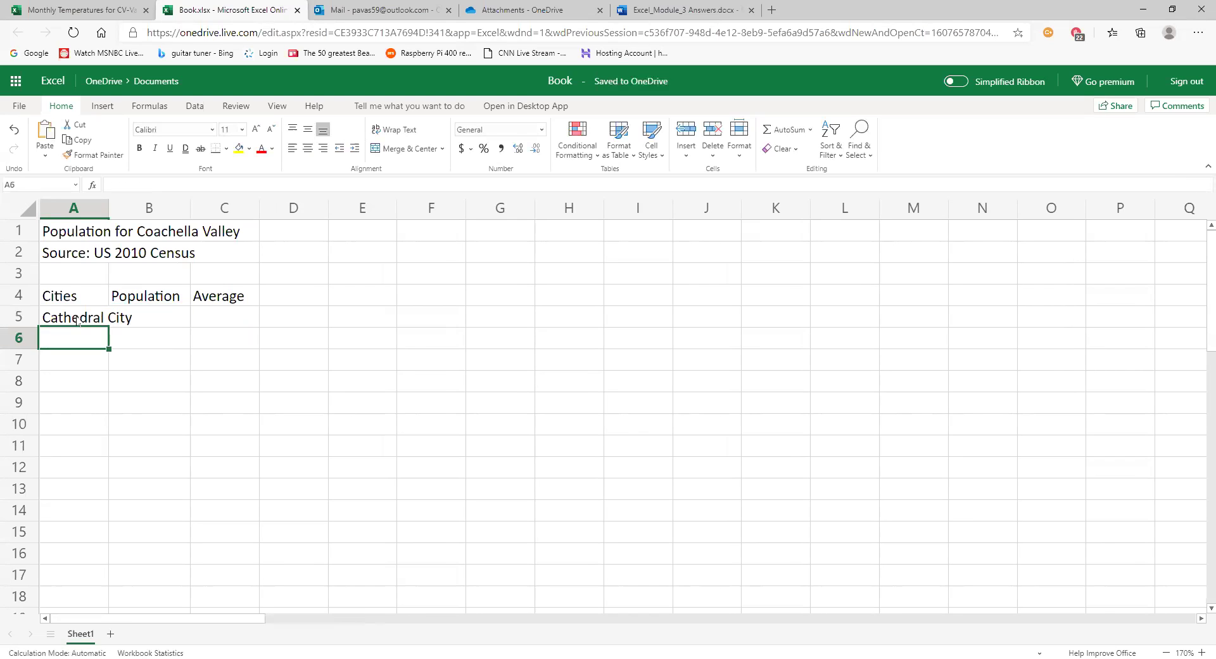
{"action": "type", "text": "Coachella"}
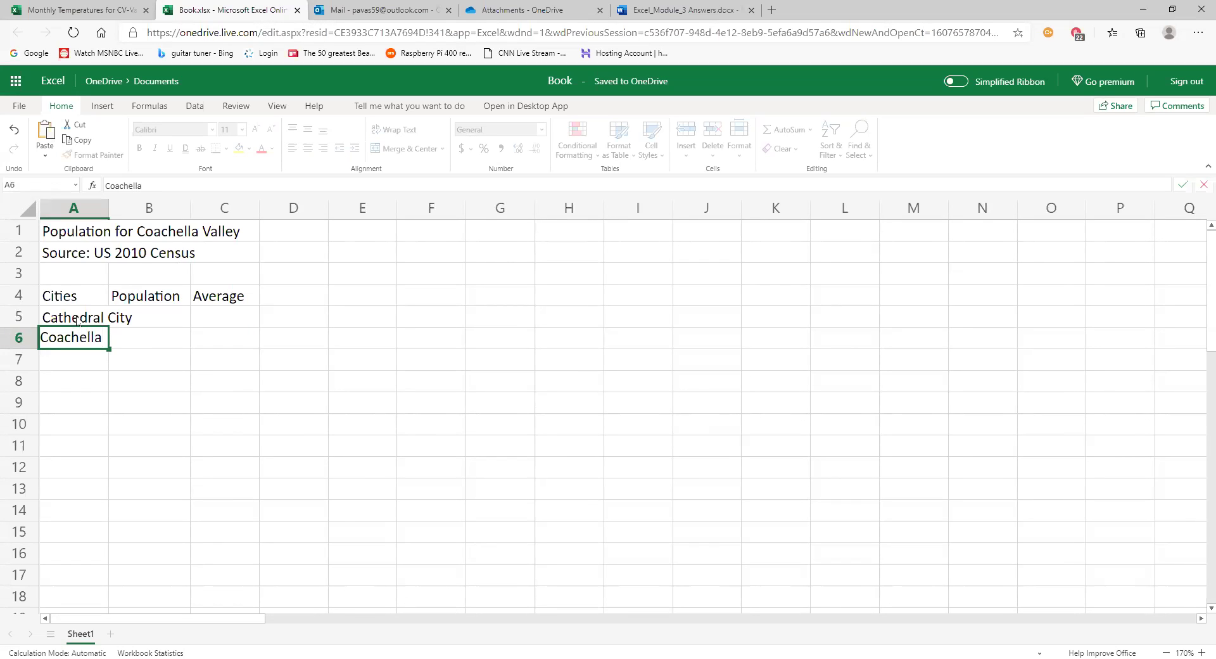
{"action": "key", "text": "Return"}
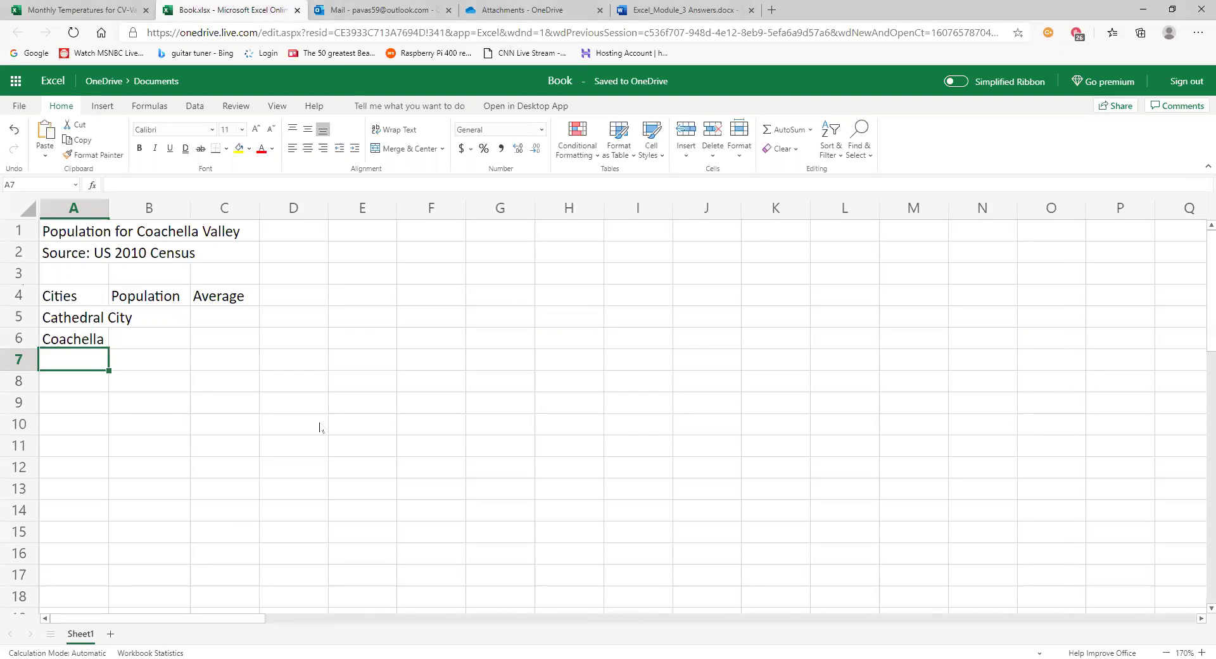
{"action": "type", "text": "Deser"}
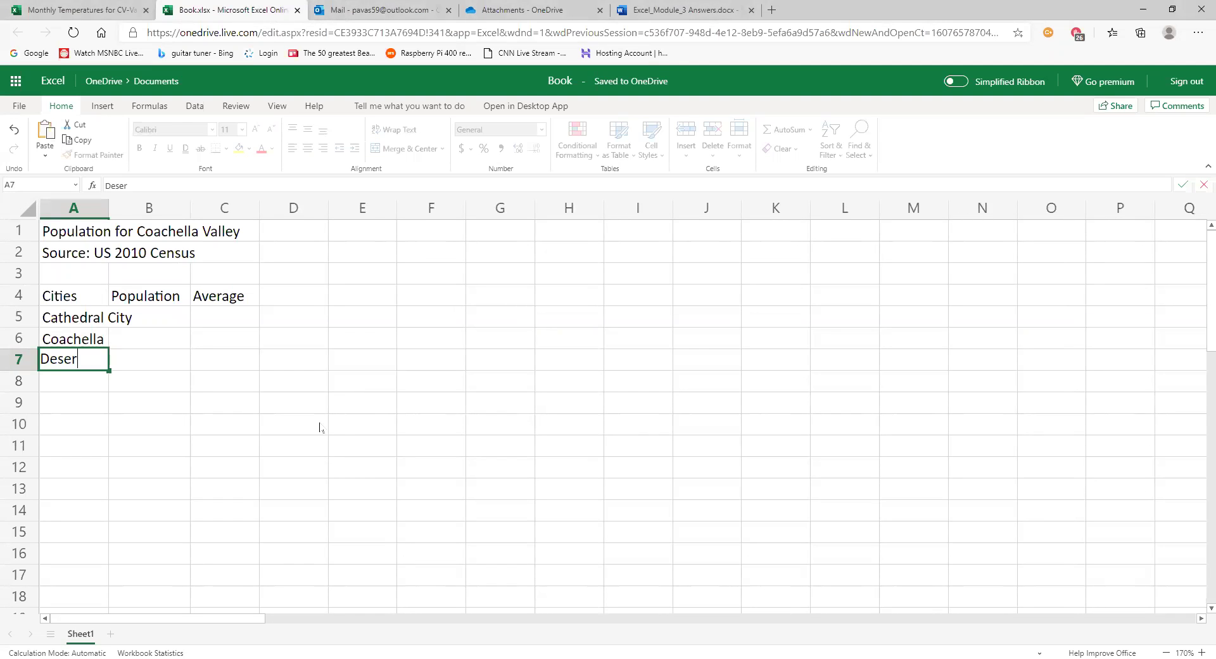
{"action": "type", "text": "t Hot "}
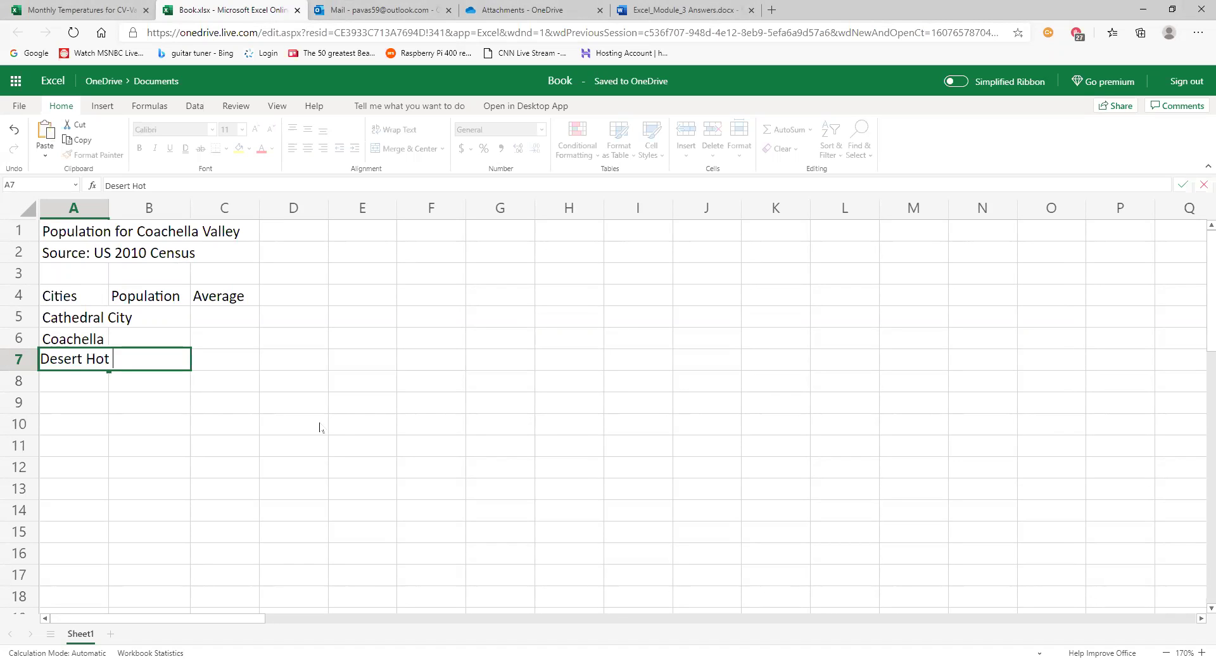
{"action": "type", "text": "Springs"}
{"action": "key", "text": "Return"}
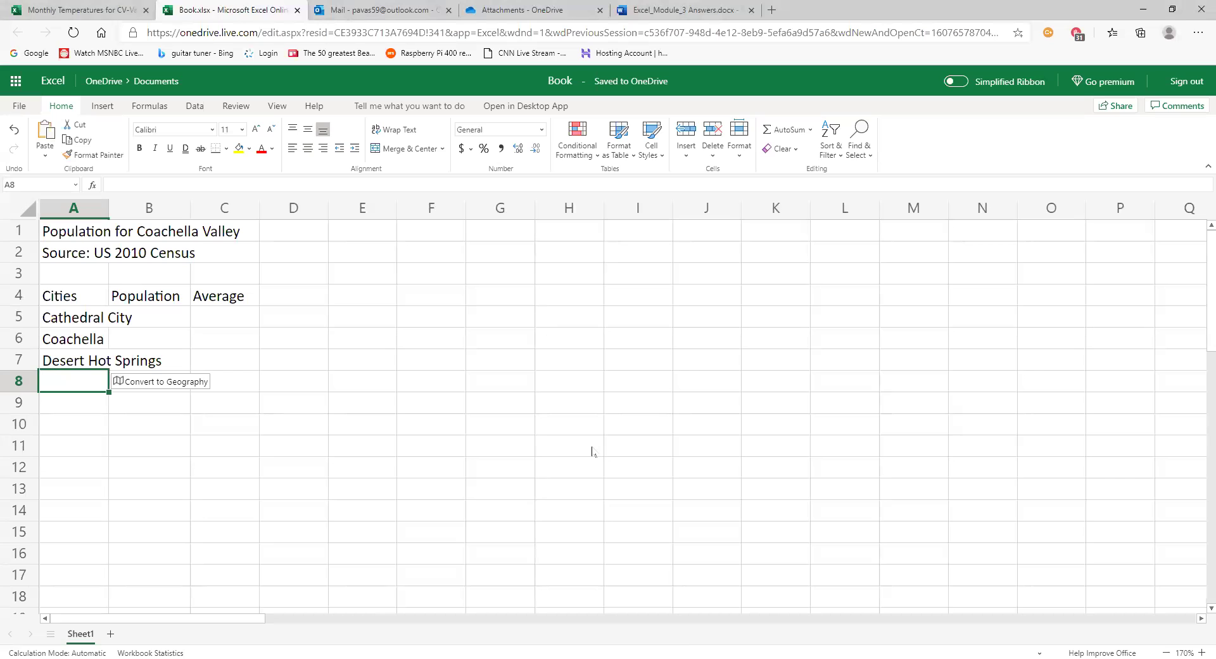
Continue the city list with Indian Wells, Indio and La Quinta in cells A8 to A10
{"action": "type", "text": "Indian Wells"}
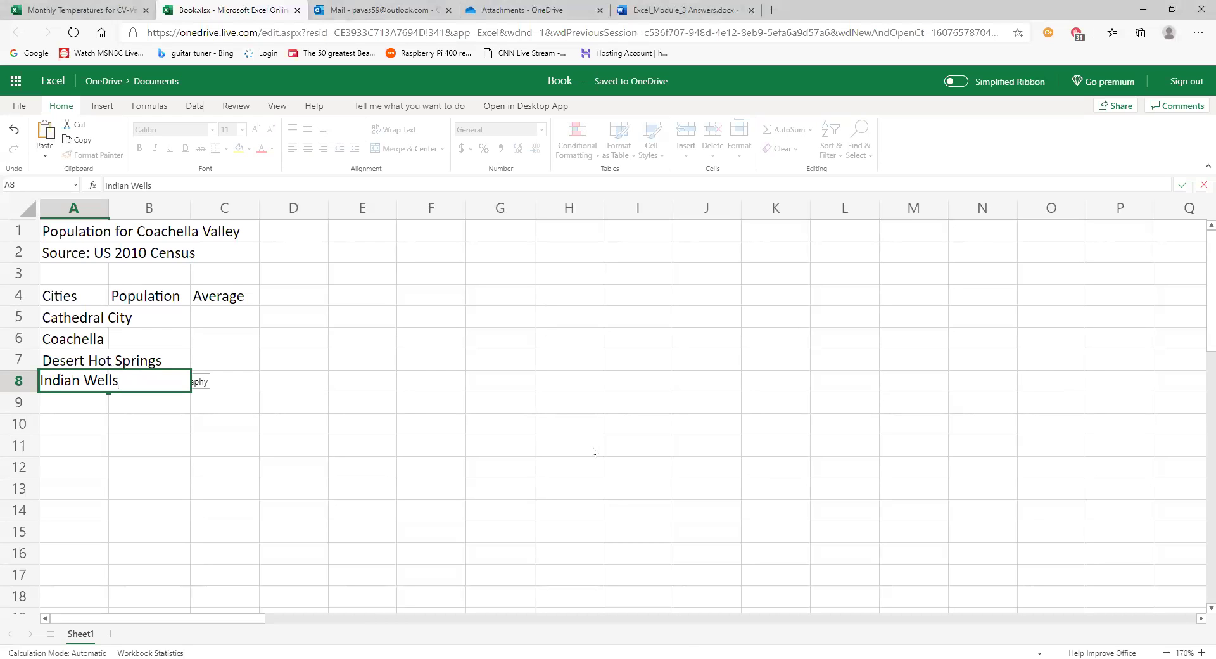
{"action": "key", "text": "Return"}
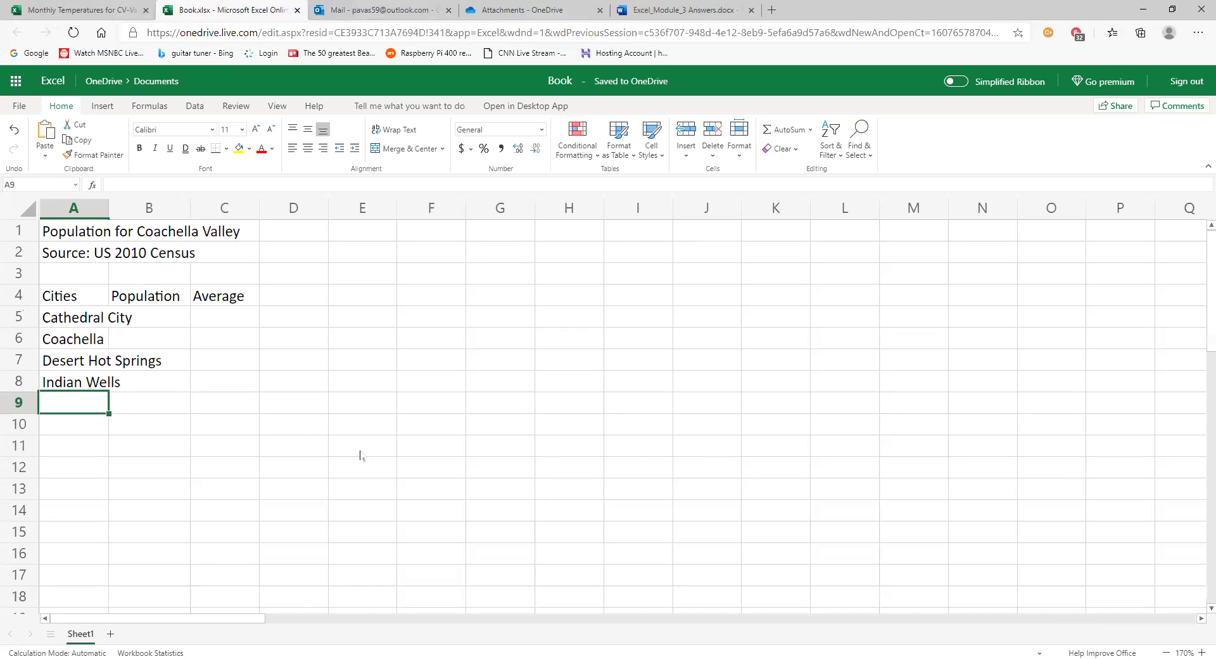
{"action": "type", "text": "Indio"}
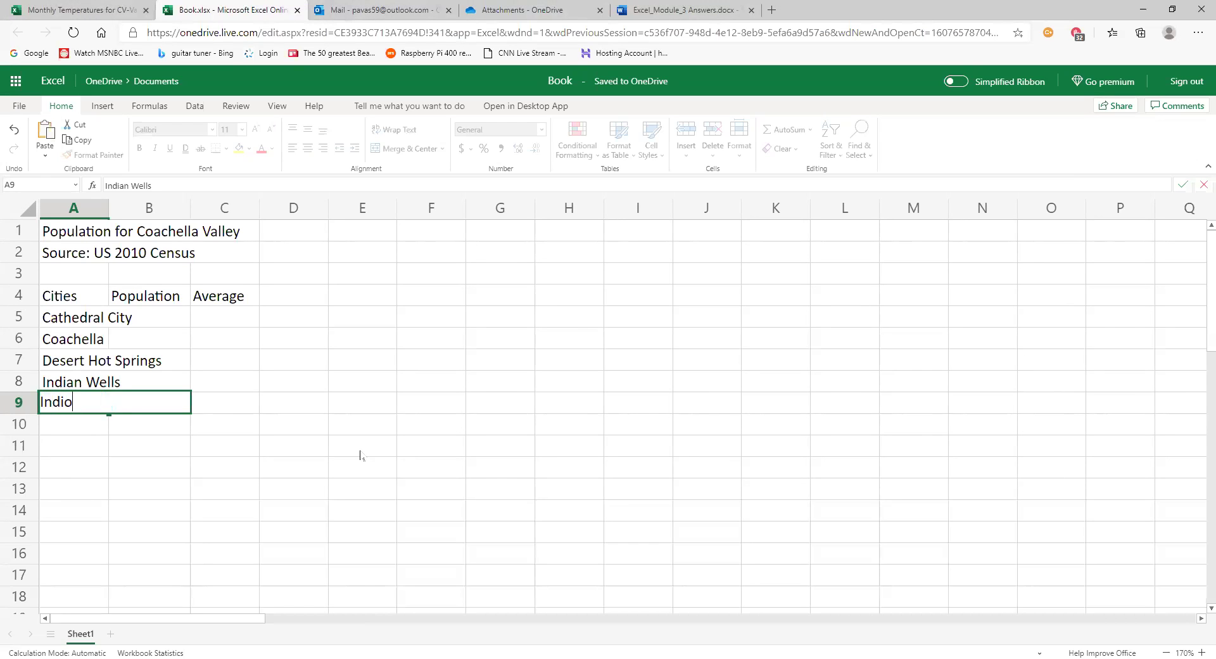
{"action": "key", "text": "Return"}
{"action": "type", "text": "L"}
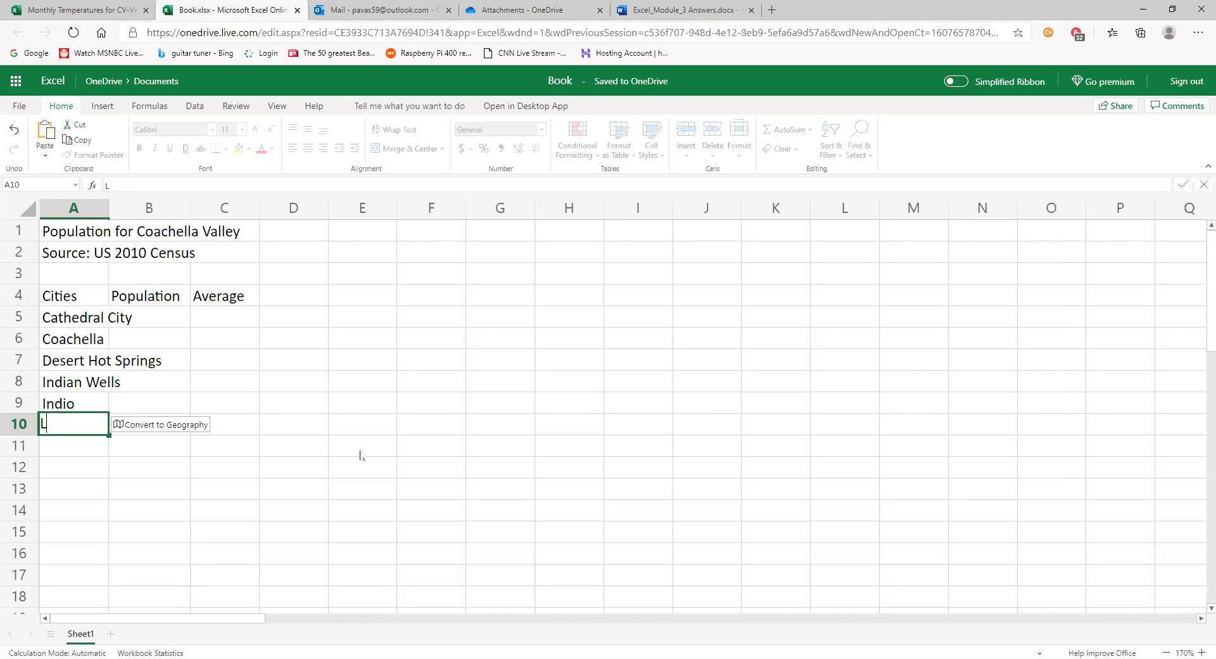
{"action": "type", "text": "a Qinta"}
{"action": "key", "text": "ctrl+Return"}
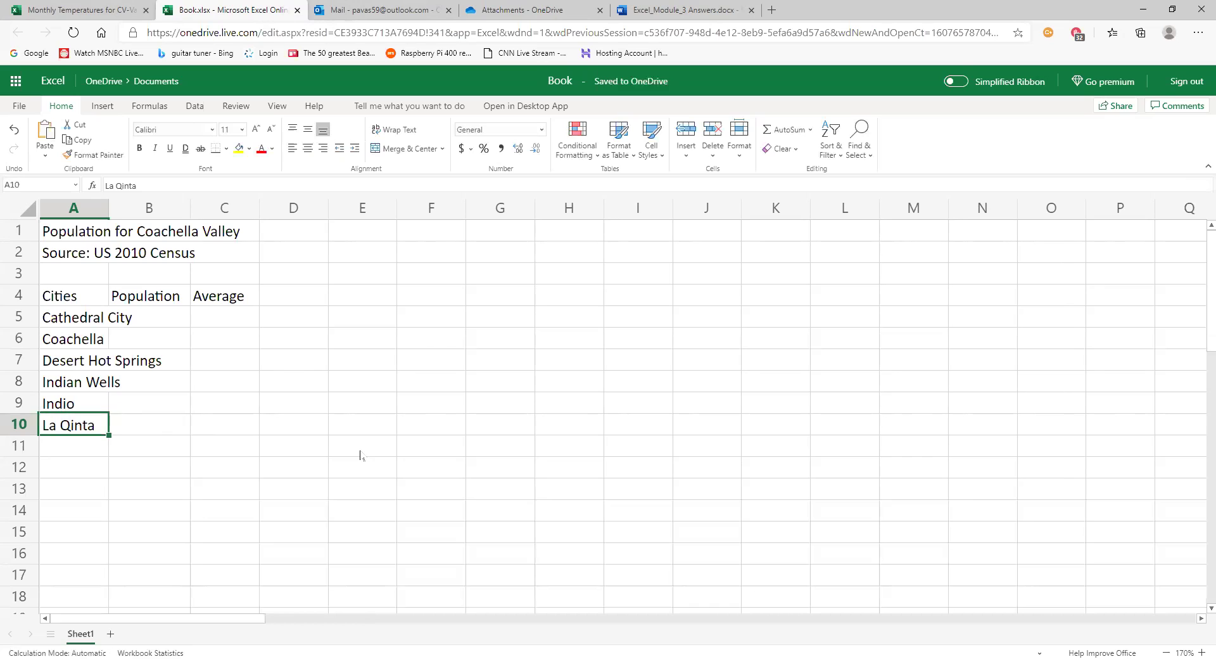
{"action": "double_click", "coordinate": [67, 428]}
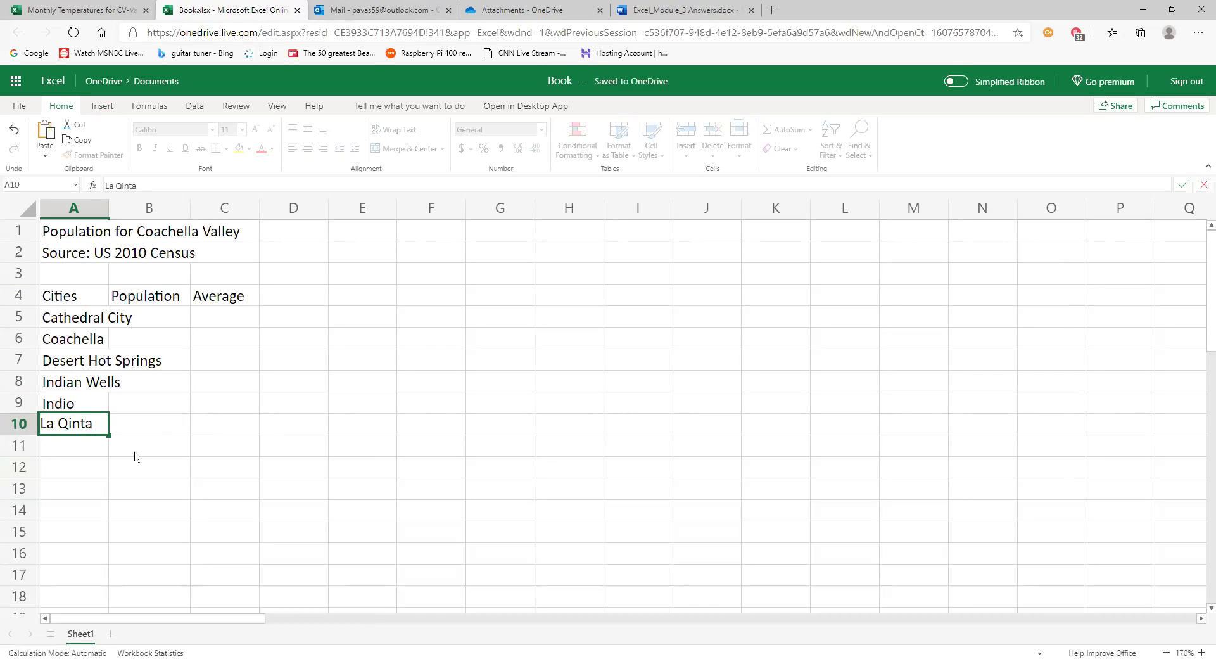
{"action": "type", "text": "u"}
{"action": "key", "text": "Return"}
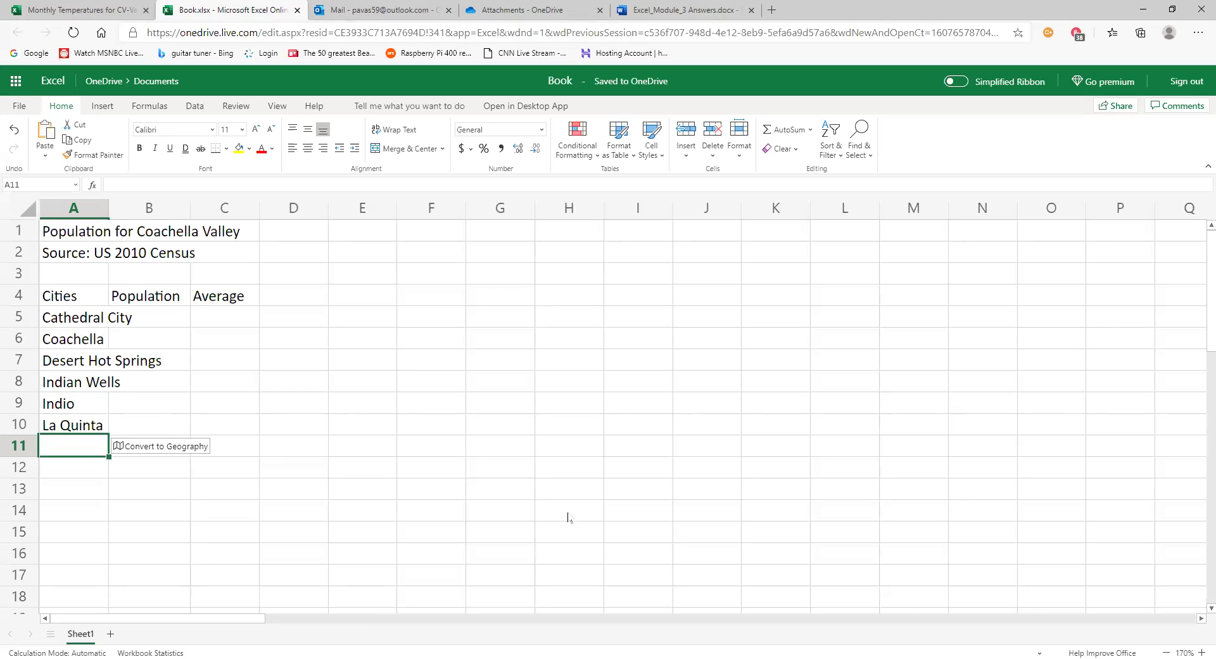
Complete the city list with Palm Desert, Palm Springs and Rancho Mirage in cells A11 to A13
{"action": "type", "text": "Palm Desert"}
{"action": "key", "text": "Return"}
{"action": "type", "text": "Pal;"}
{"action": "key", "text": "BackSpace"}
{"action": "type", "text": "m Sporings"}
{"action": "key", "text": "BackSpace"}
{"action": "key", "text": "BackSpace"}
{"action": "key", "text": "BackSpace"}
{"action": "key", "text": "BackSpace"}
{"action": "key", "text": "BackSpace"}
{"action": "key", "text": "BackSpace"}
{"action": "type", "text": "rings"}
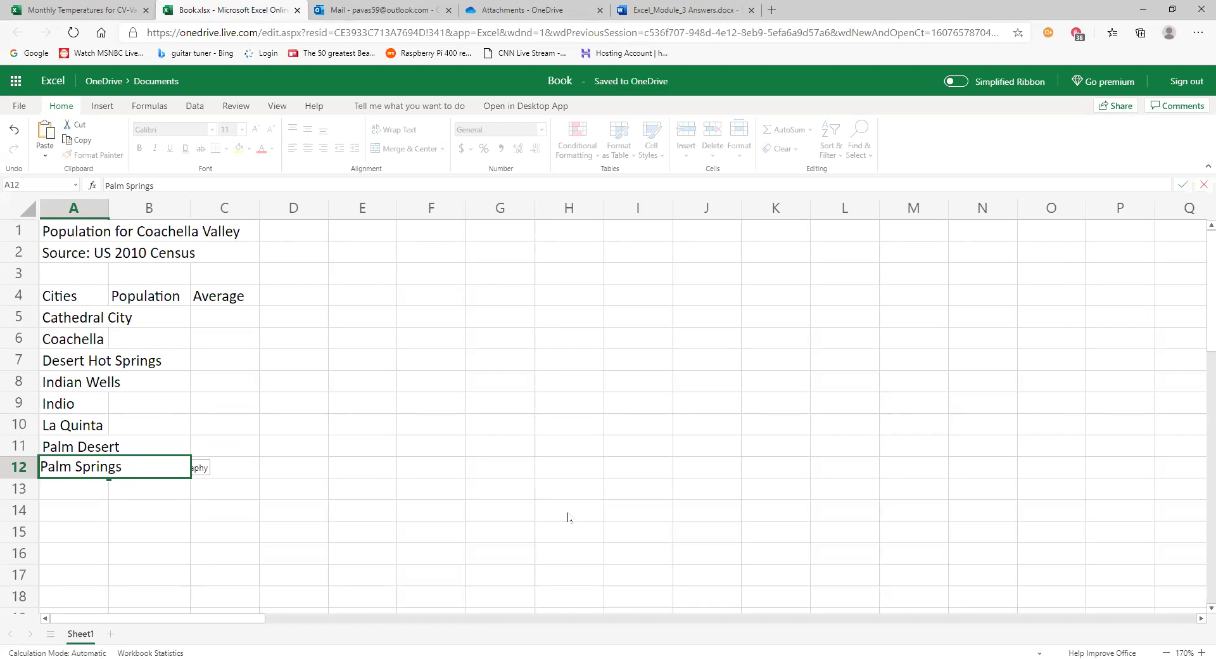
{"action": "key", "text": "Return"}
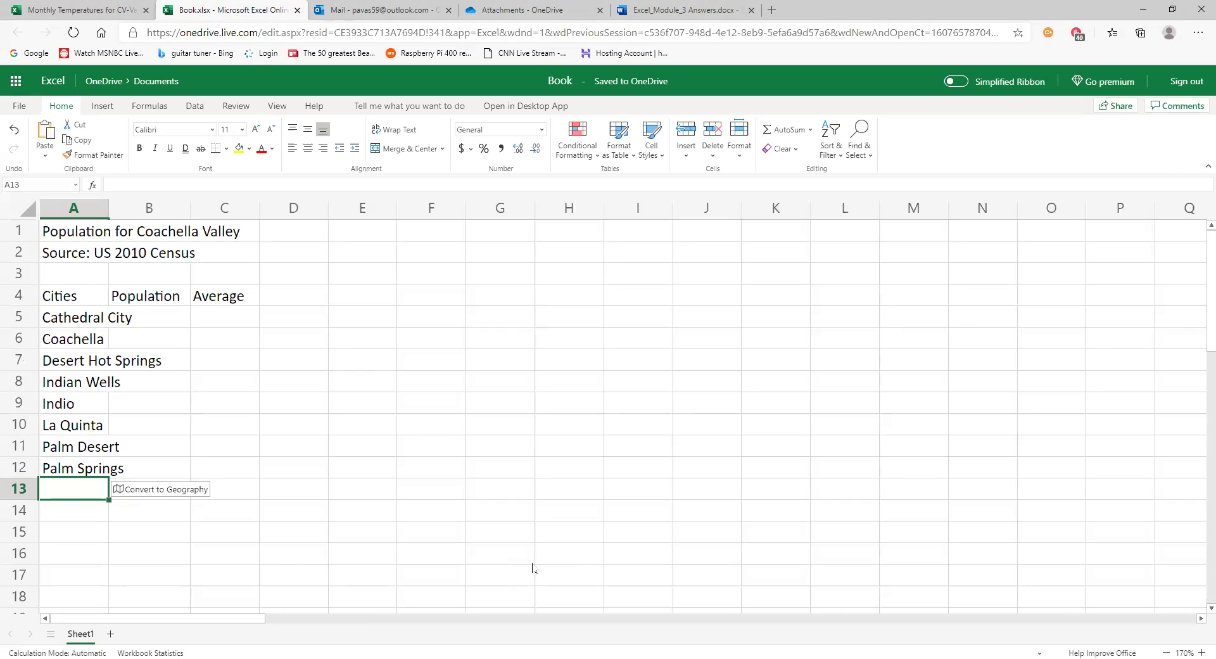
{"action": "type", "text": "Rancho M"}
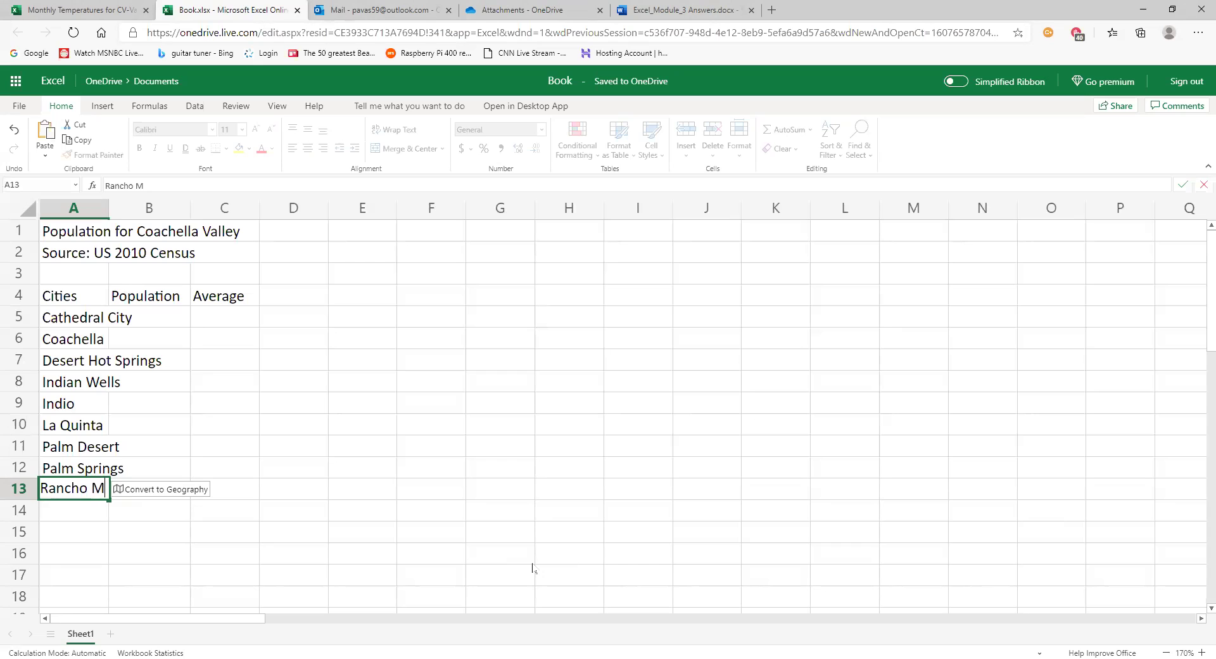
{"action": "type", "text": "irage"}
{"action": "key", "text": "Return"}
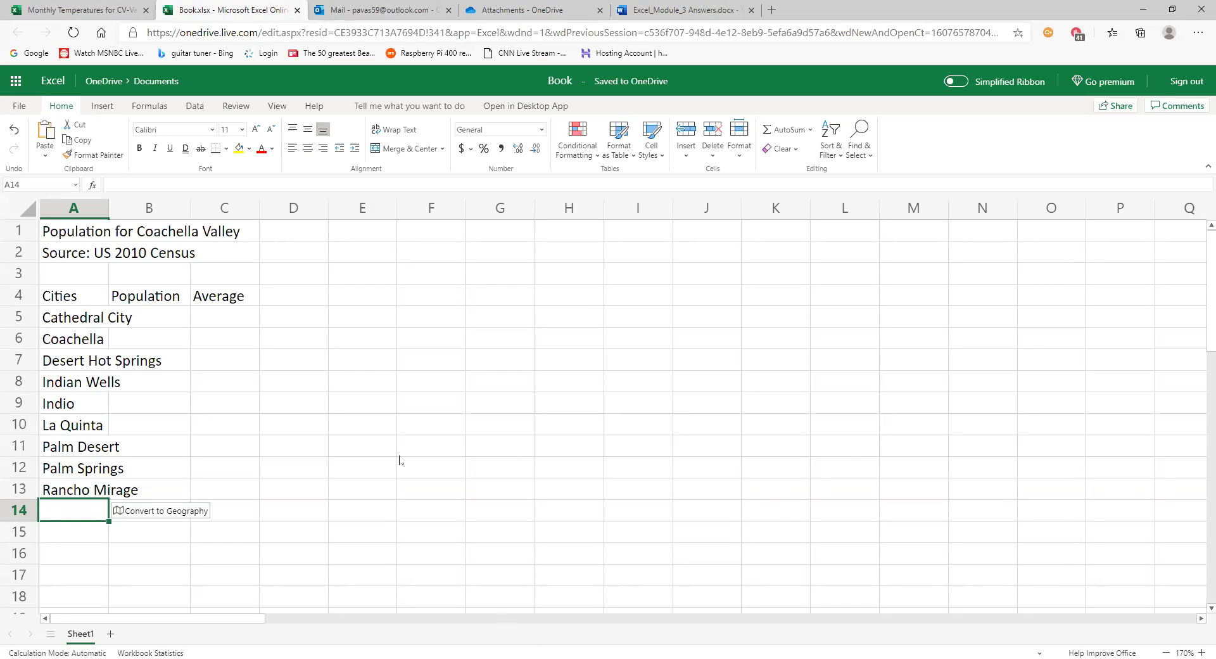
Switch to Google Photos, browse the bike path photos and read the CV Link's Champion sign up close
{"action": "left_click", "coordinate": [770, 10]}
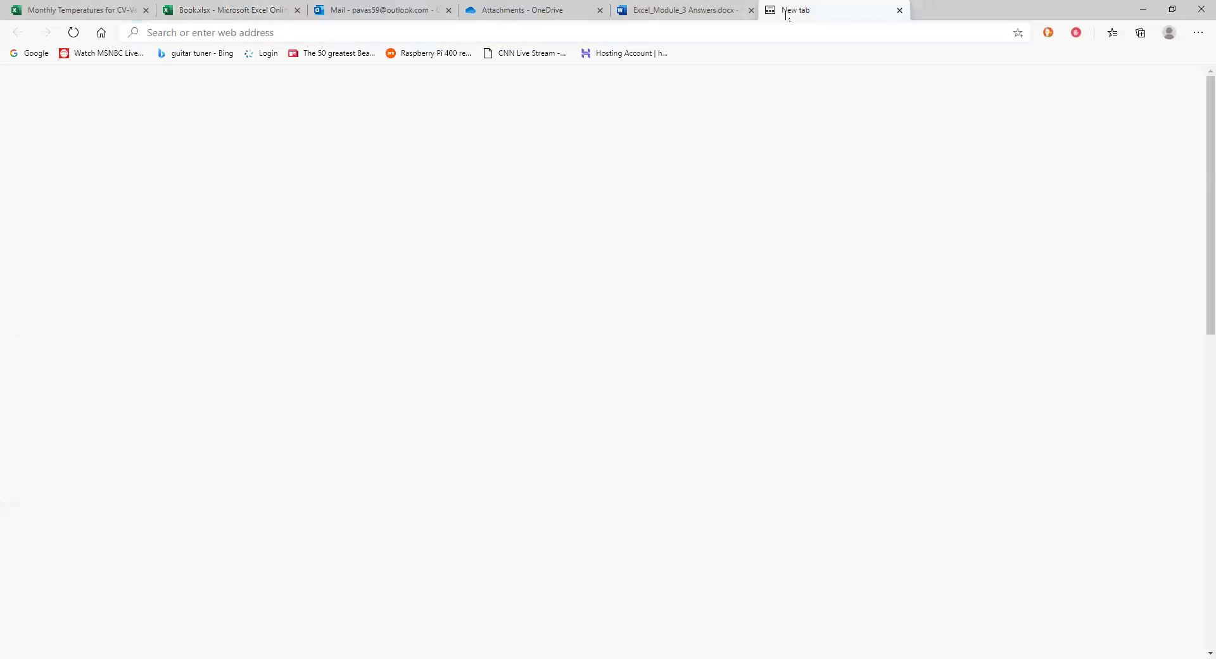
{"action": "key", "text": "ctrl+w"}
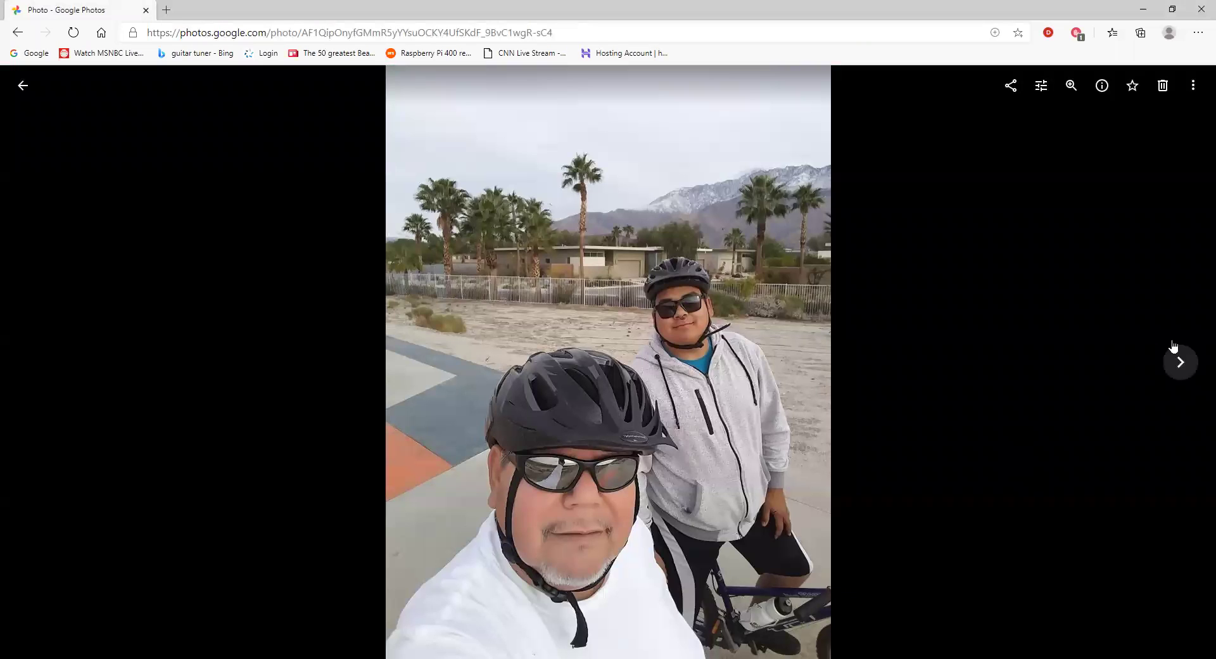
{"action": "left_click", "coordinate": [1181, 362]}
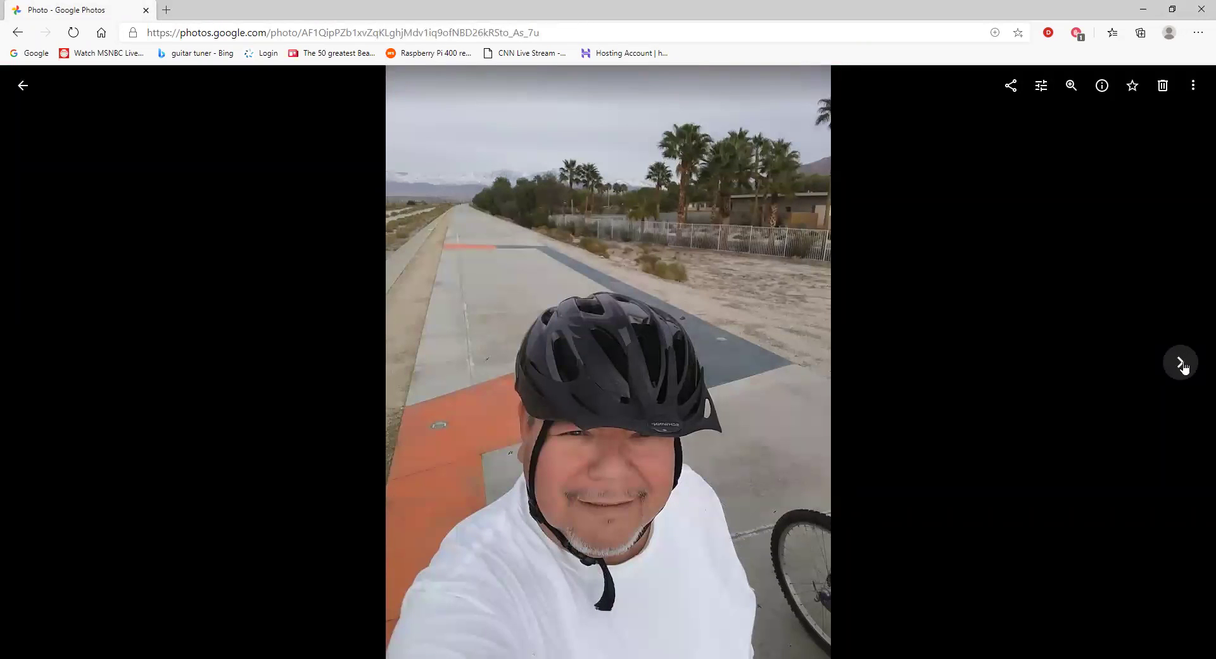
{"action": "left_click", "coordinate": [1181, 364]}
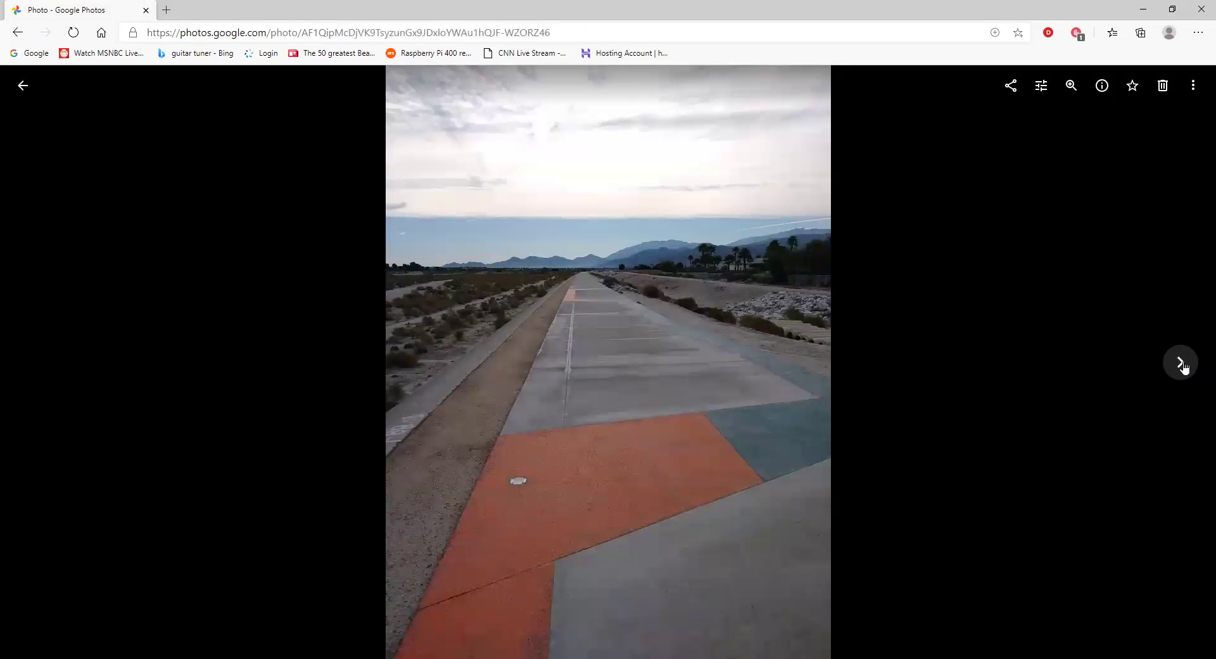
{"action": "left_click", "coordinate": [1182, 365]}
{"action": "left_click", "coordinate": [1182, 364]}
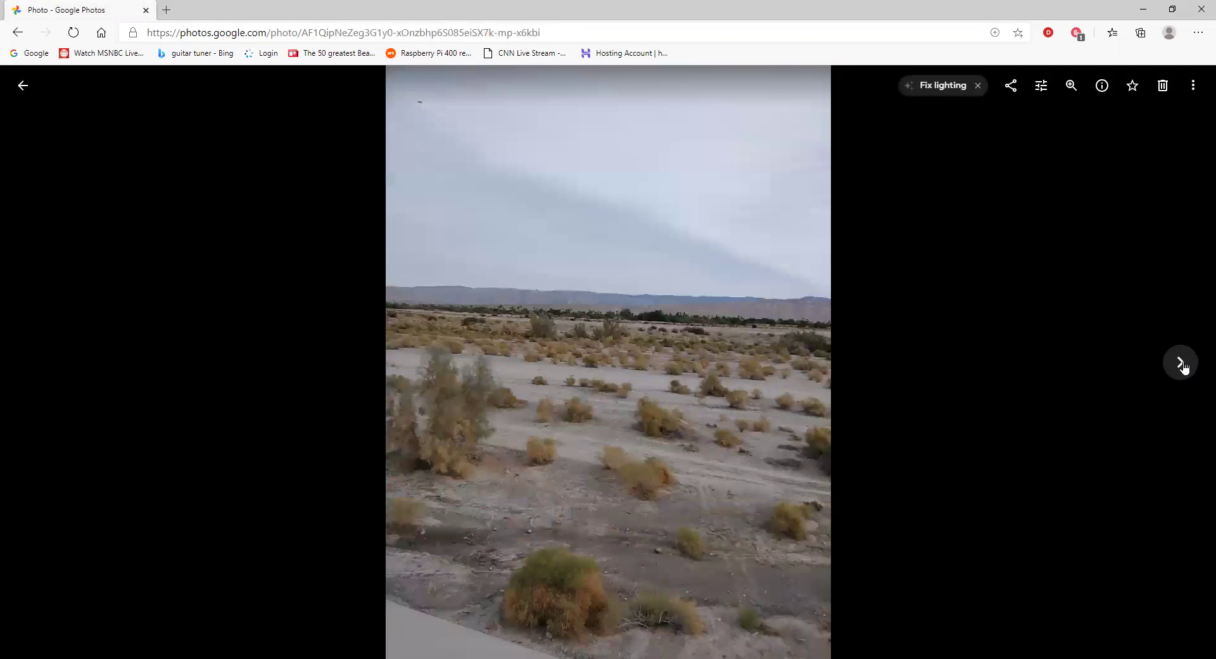
{"action": "left_click", "coordinate": [1182, 364]}
{"action": "scroll", "coordinate": [479, 283], "scroll_direction": "up", "scroll_amount": 2}
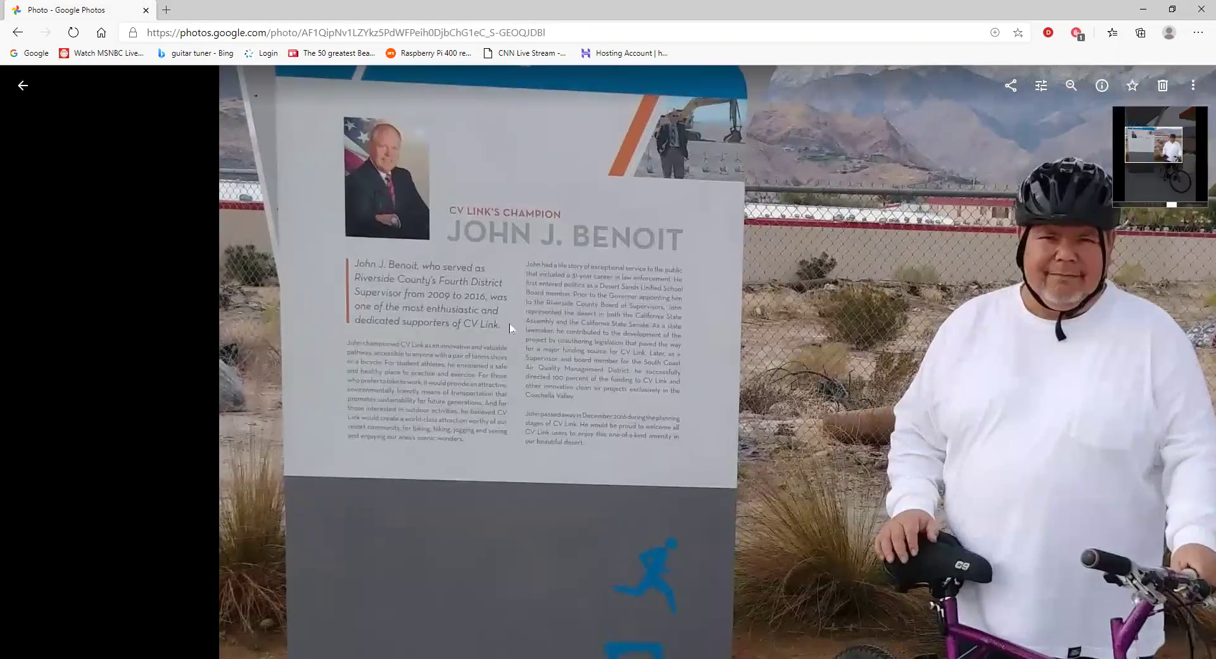
{"action": "scroll", "coordinate": [466, 323], "scroll_direction": "up", "scroll_amount": 1}
{"action": "scroll", "coordinate": [466, 323], "scroll_direction": "up", "scroll_amount": 1}
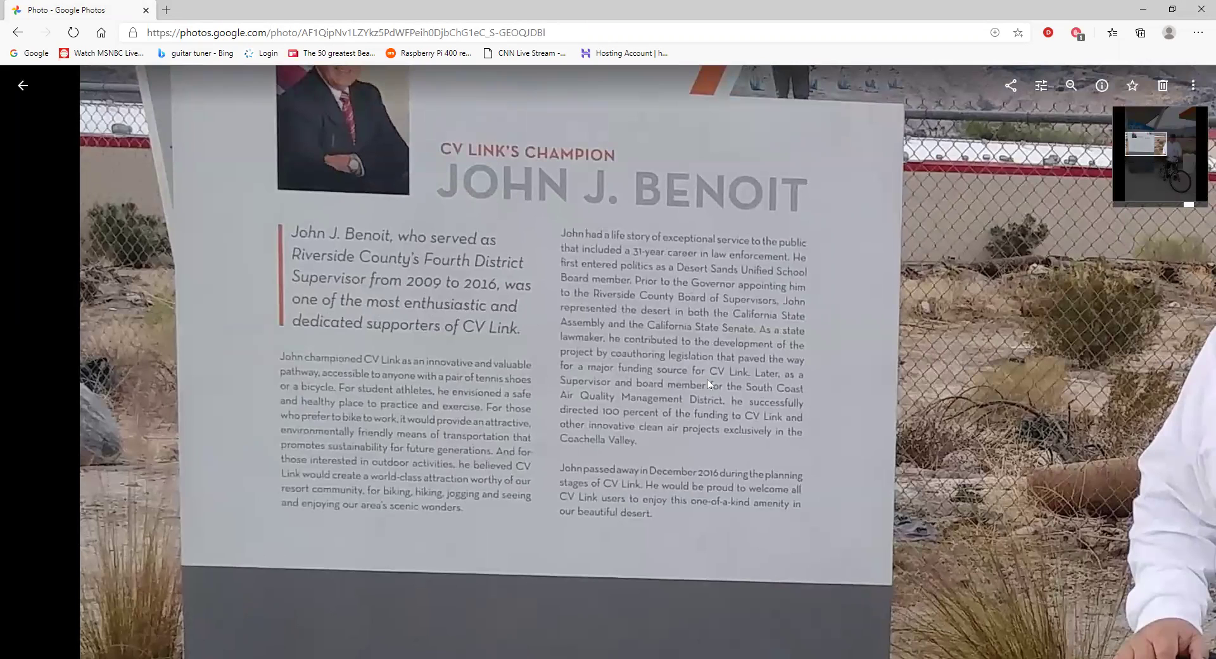
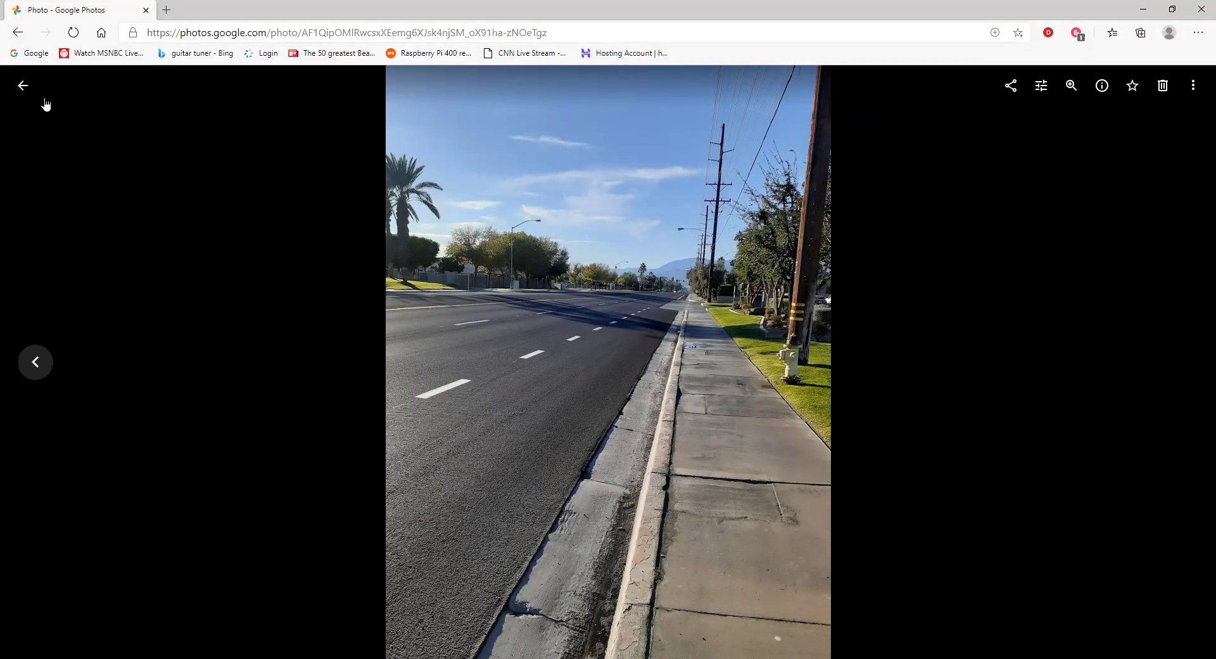
{"action": "left_click", "coordinate": [23, 86]}
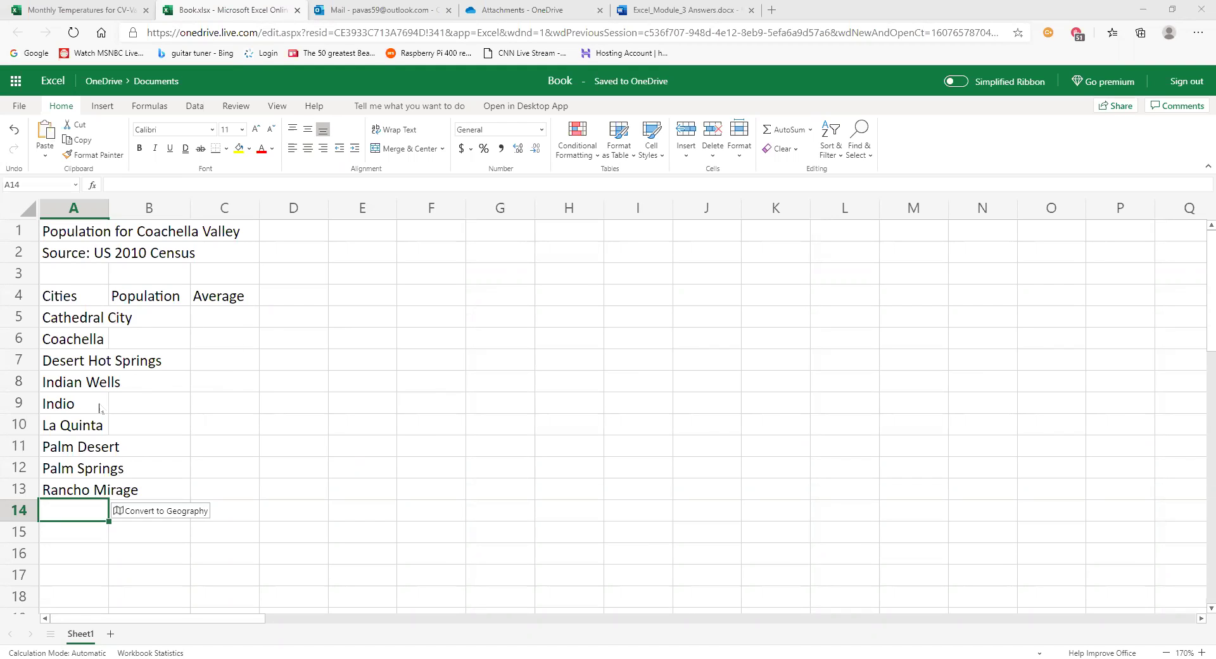
Widen column A of the population workbook so the full city names fit
{"action": "left_click", "coordinate": [317, 492]}
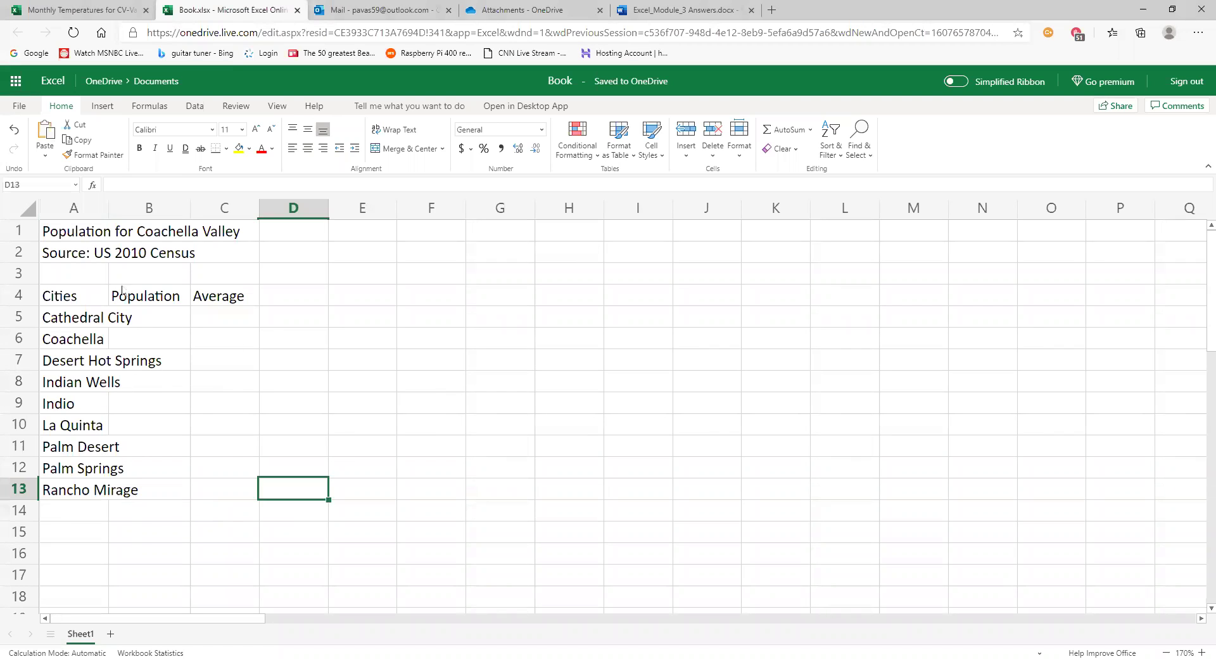
{"action": "left_click_drag", "start_coordinate": [108, 217], "coordinate": [199, 208]}
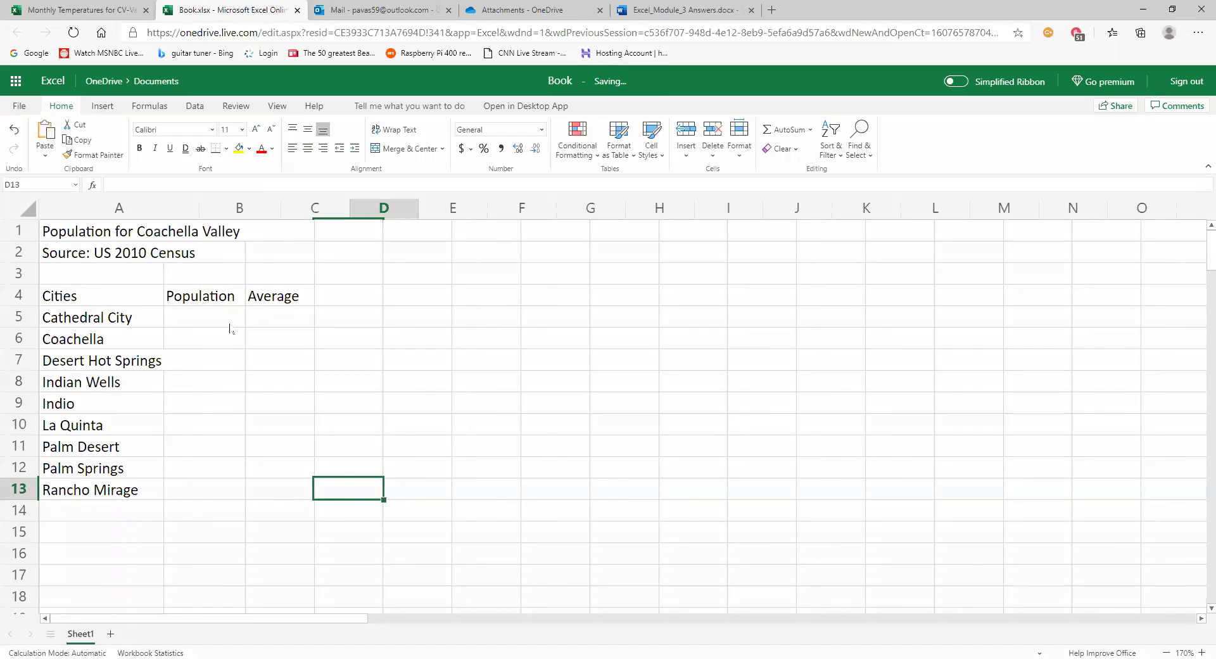
Fill B5:B13 with the city populations 51,200, 40,704, 25,938, 4,958, 76,036, 37,467, 48,445, 44,552 and 17,218
{"action": "left_click", "coordinate": [237, 320]}
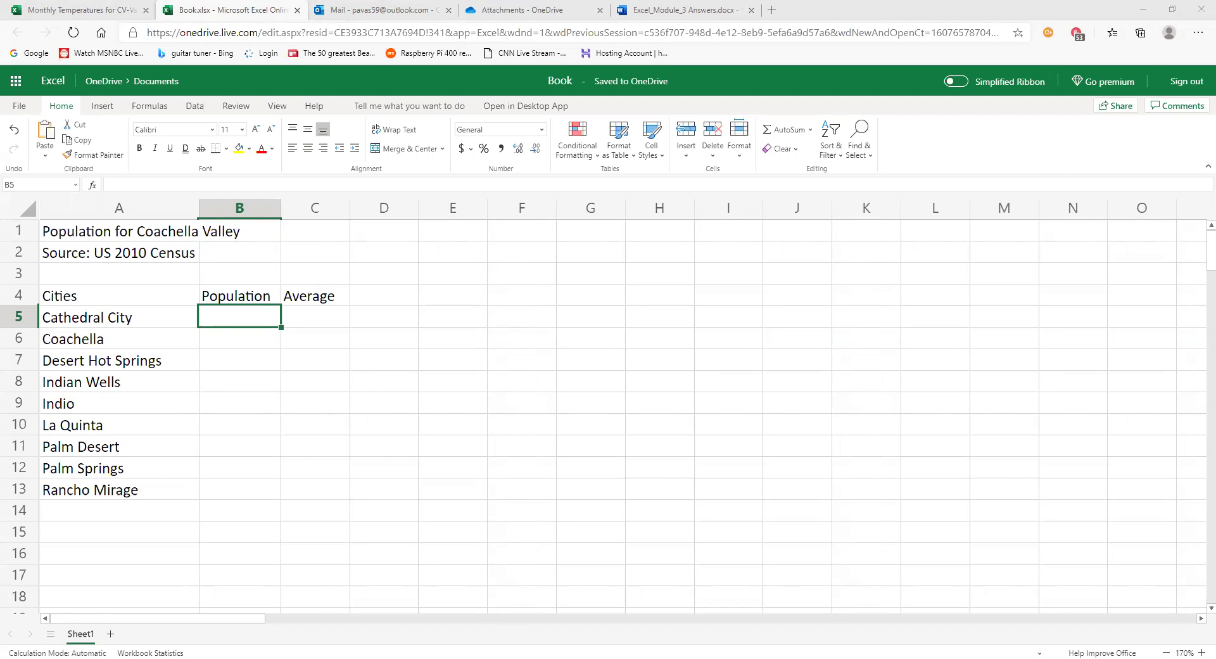
{"action": "left_click", "coordinate": [237, 325]}
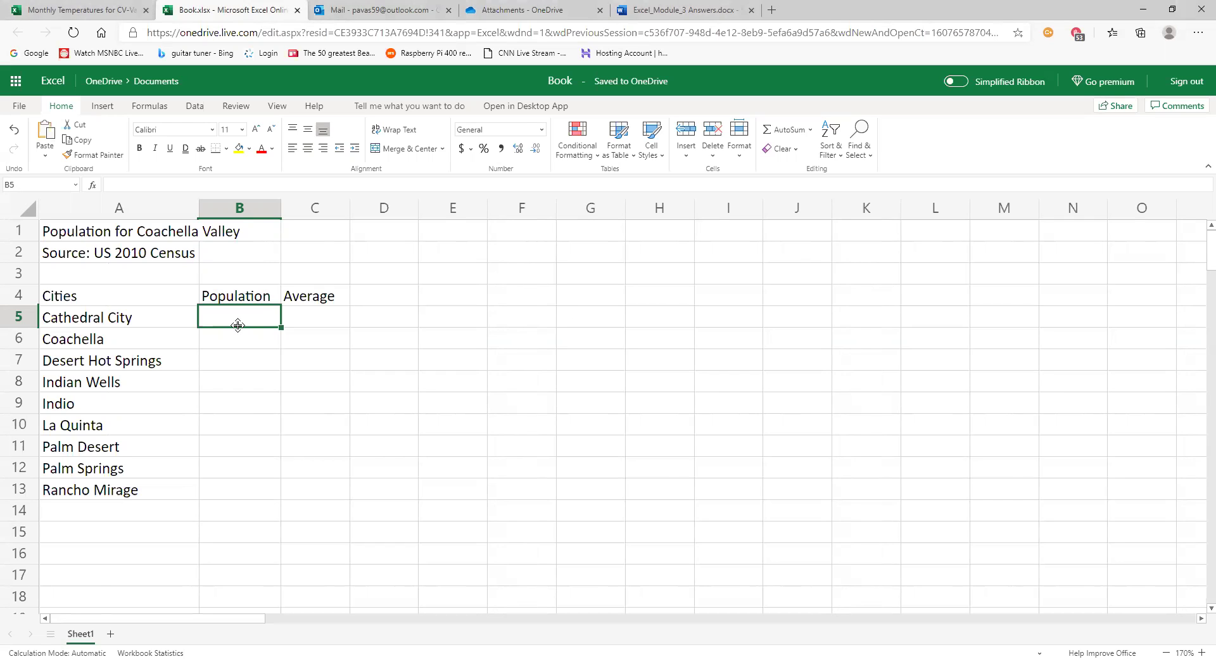
{"action": "type", "text": "51,200 40,704 25,938 4,958 76,036 37,467 48,445 44,552 17,218"}
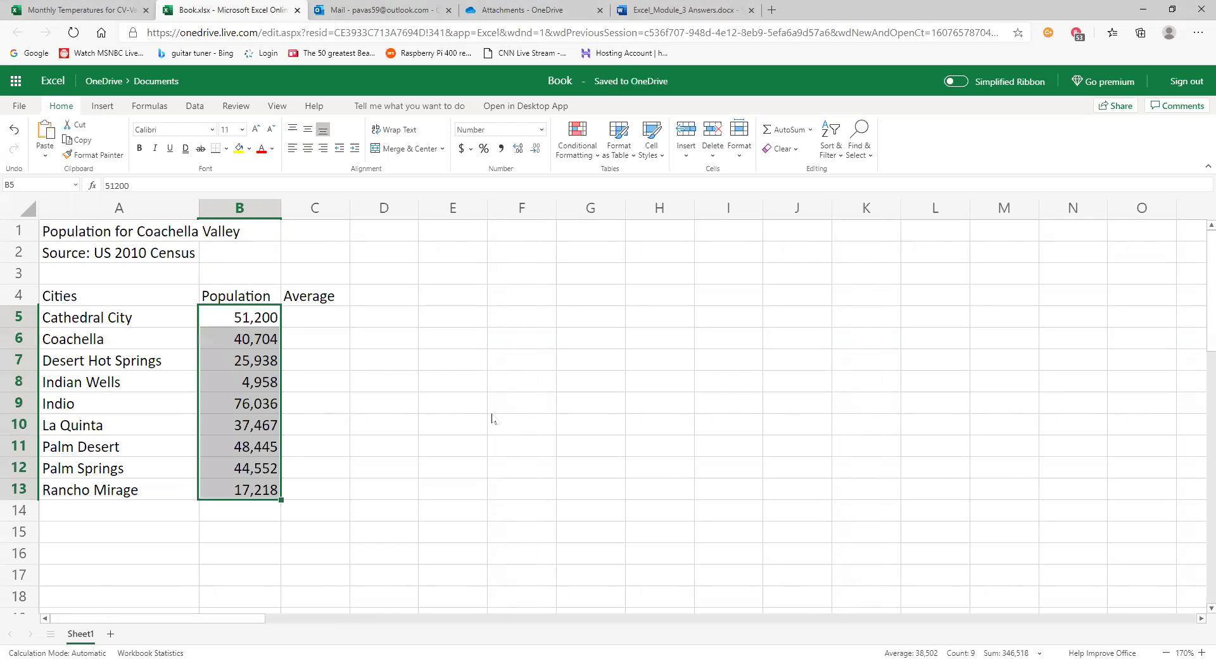
Enlarge the worksheet view to 220% and bring the city names and populations back into view
{"action": "left_click", "coordinate": [493, 414]}
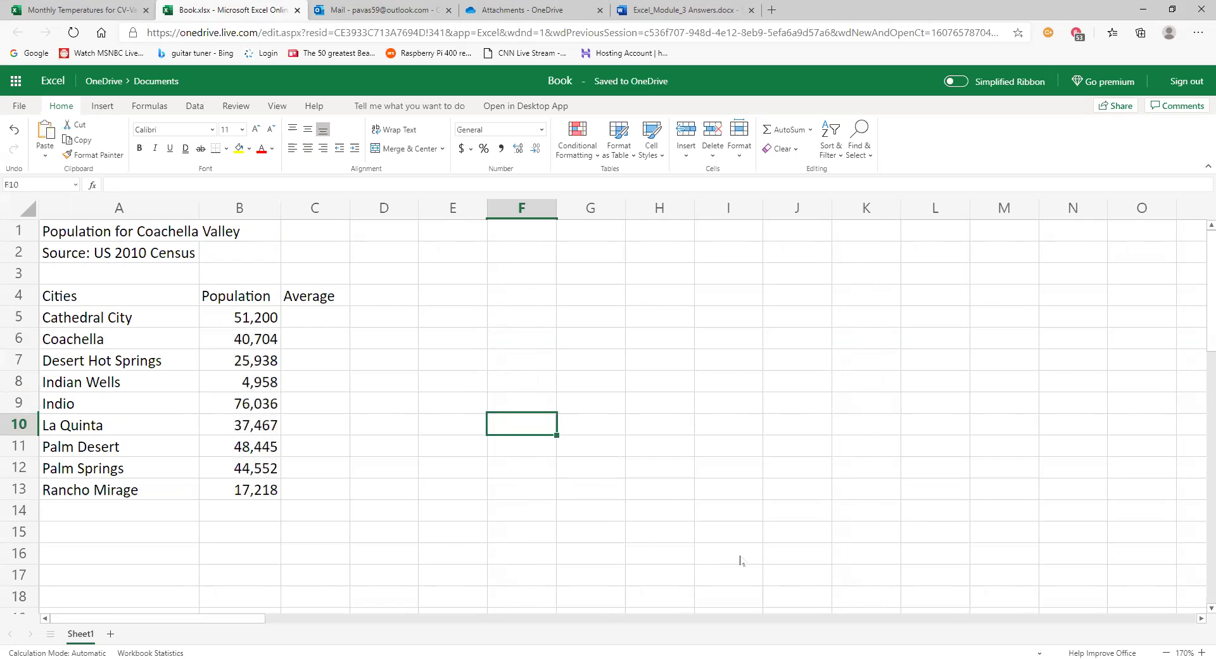
{"action": "left_click", "coordinate": [1197, 646]}
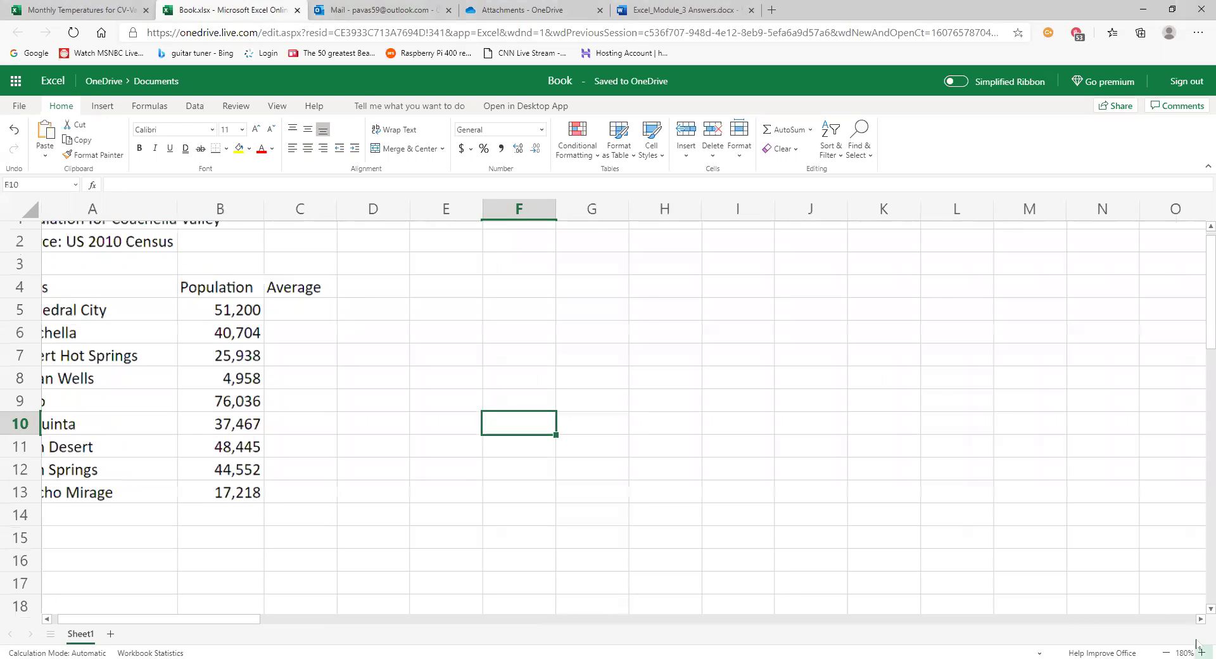
{"action": "left_click", "coordinate": [1198, 647]}
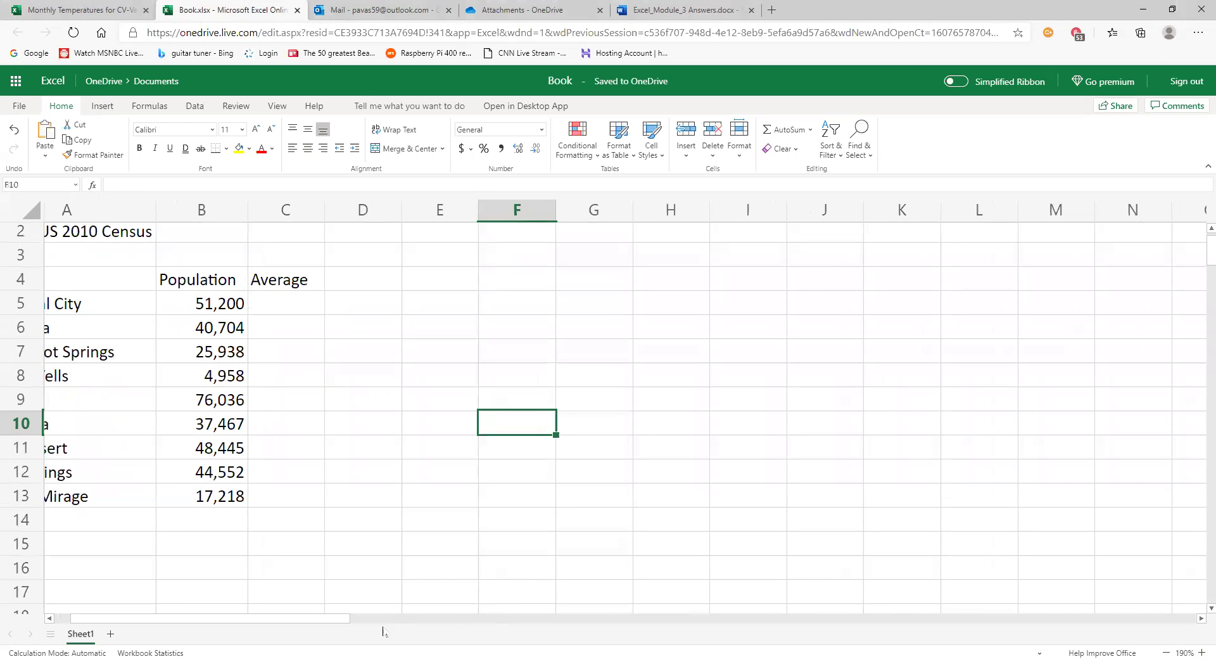
{"action": "left_click_drag", "start_coordinate": [328, 619], "coordinate": [312, 619]}
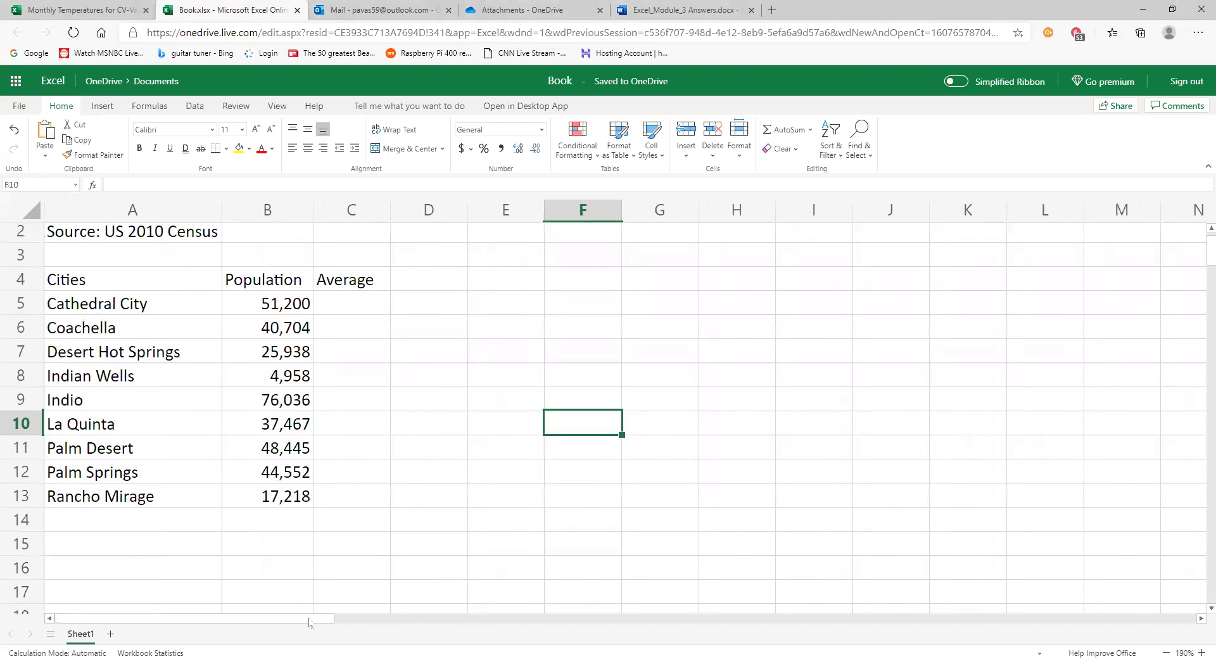
{"action": "left_click", "coordinate": [877, 475]}
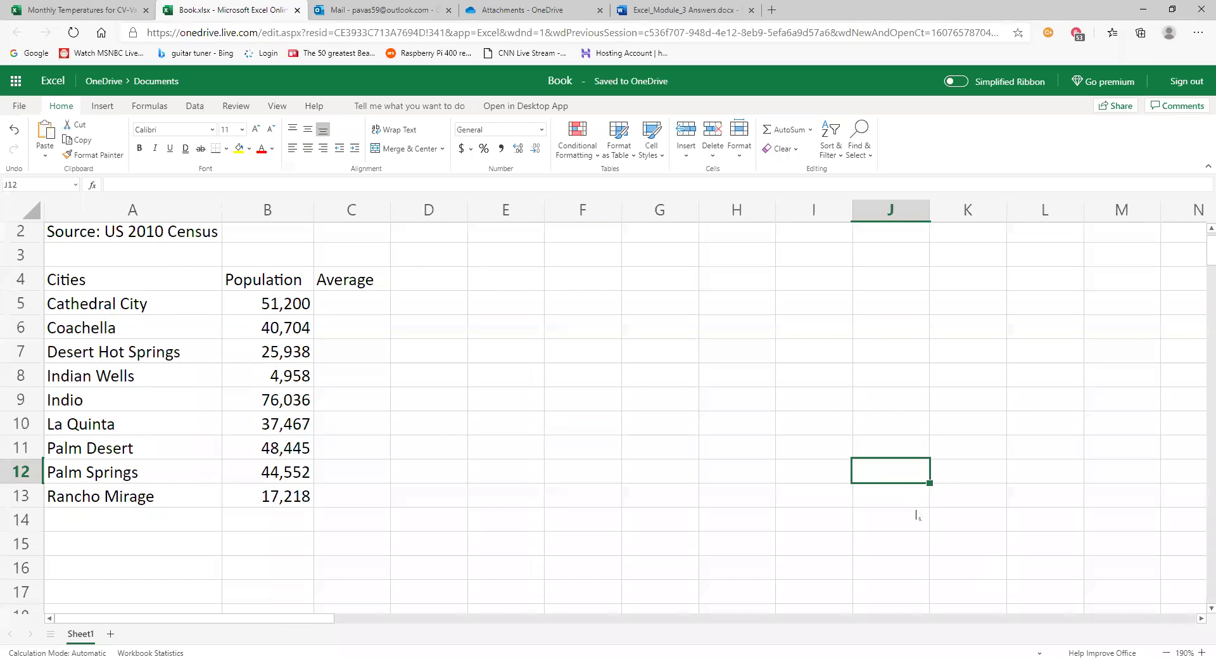
{"action": "left_click", "coordinate": [1198, 647]}
{"action": "left_click", "coordinate": [1198, 647]}
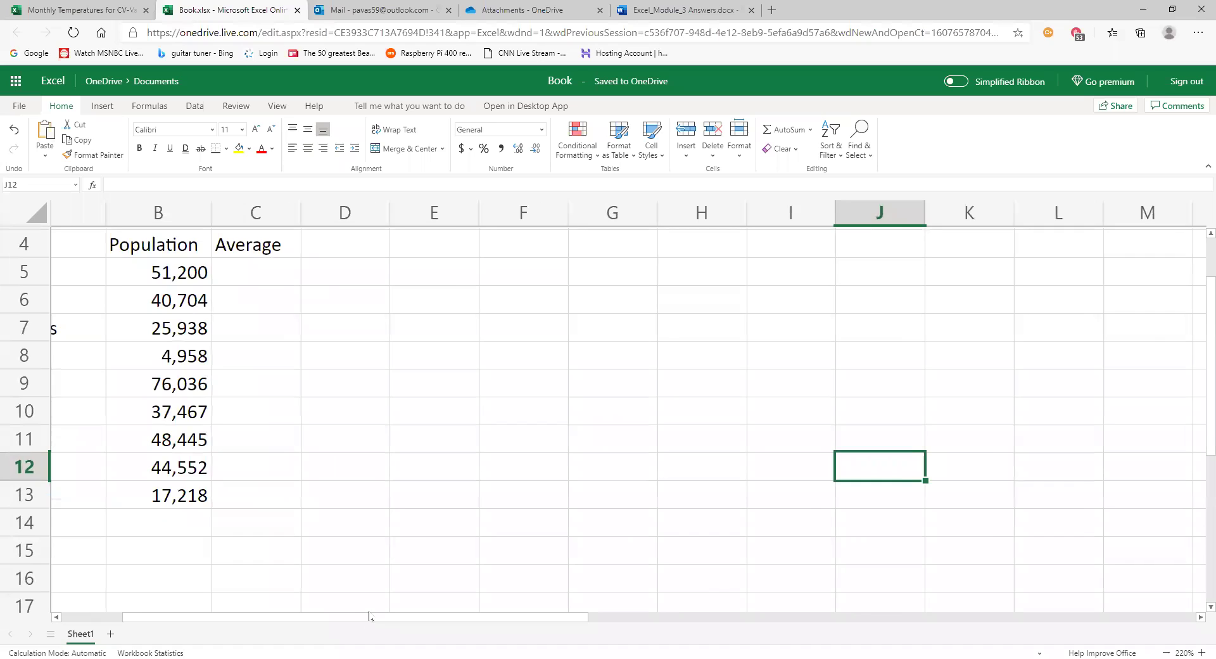
{"action": "left_click_drag", "start_coordinate": [368, 618], "coordinate": [265, 622]}
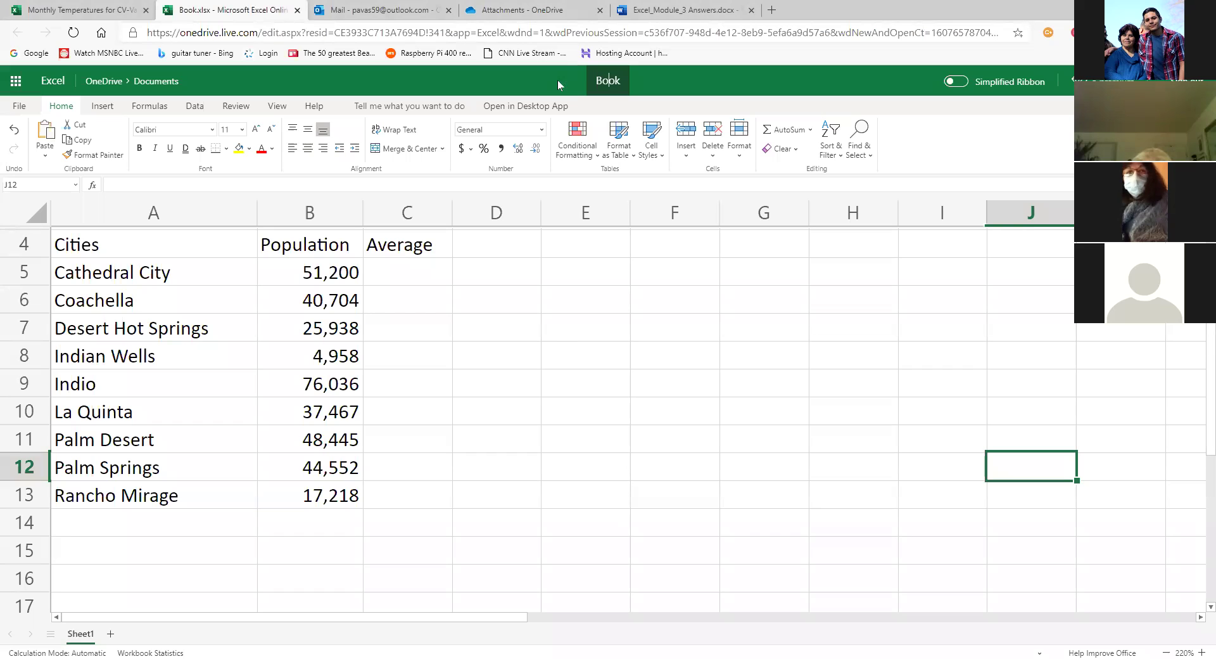
Rename the workbook as CV Population 2010 Census
{"action": "key", "text": "BackSpace"}
{"action": "key", "text": "BackSpace"}
{"action": "key", "text": "BackSpace"}
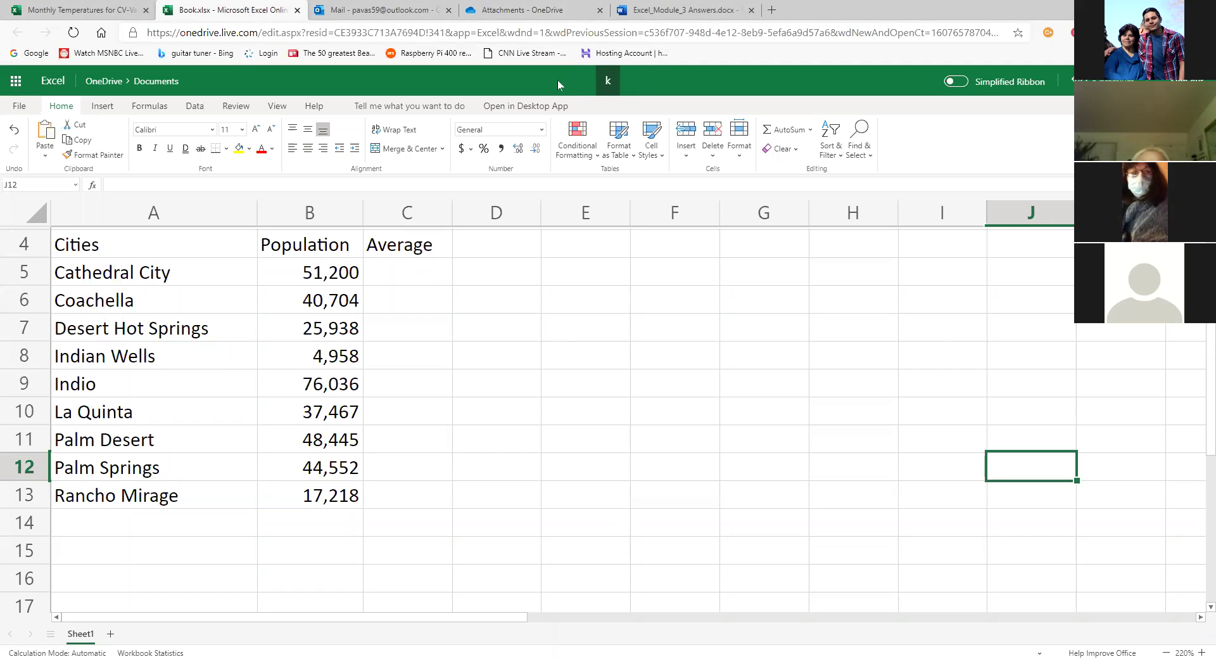
{"action": "key", "text": "Delete"}
{"action": "type", "text": "CV"}
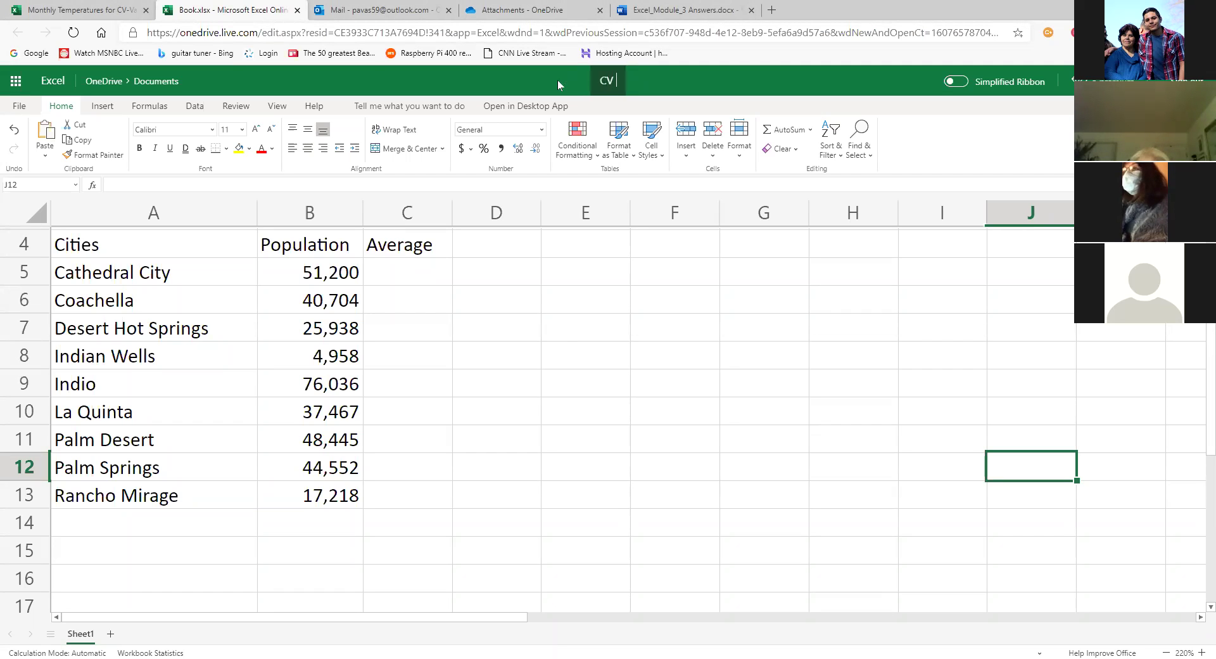
{"action": "type", "text": " Population"}
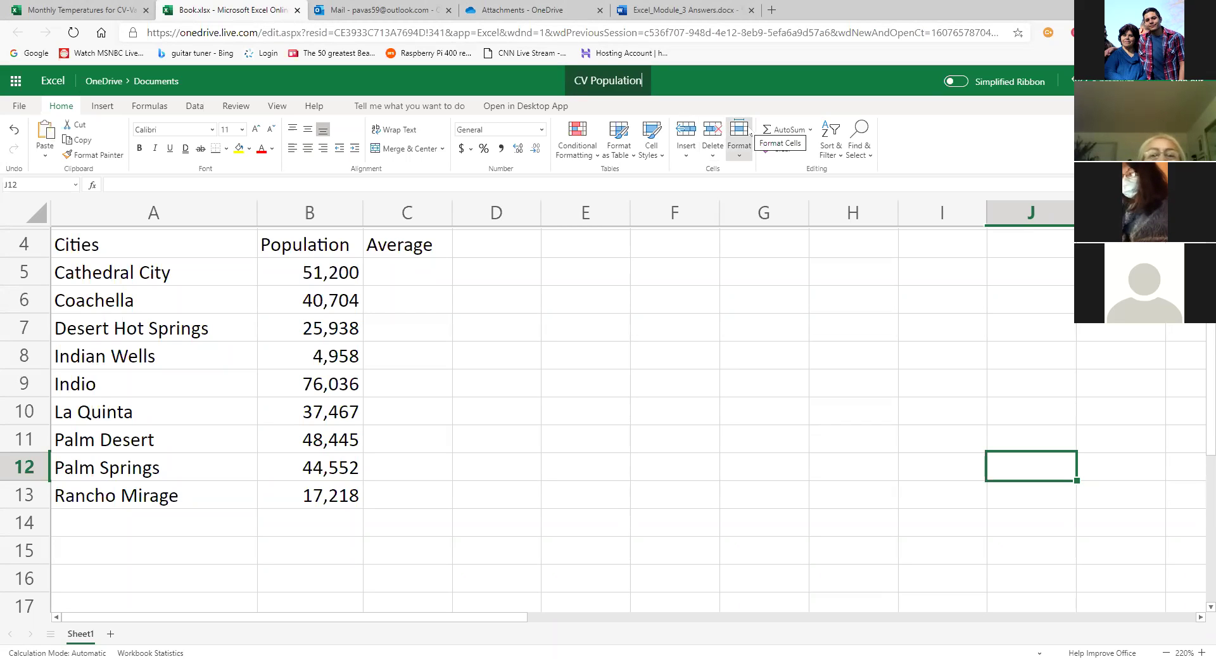
{"action": "type", "text": "2010"}
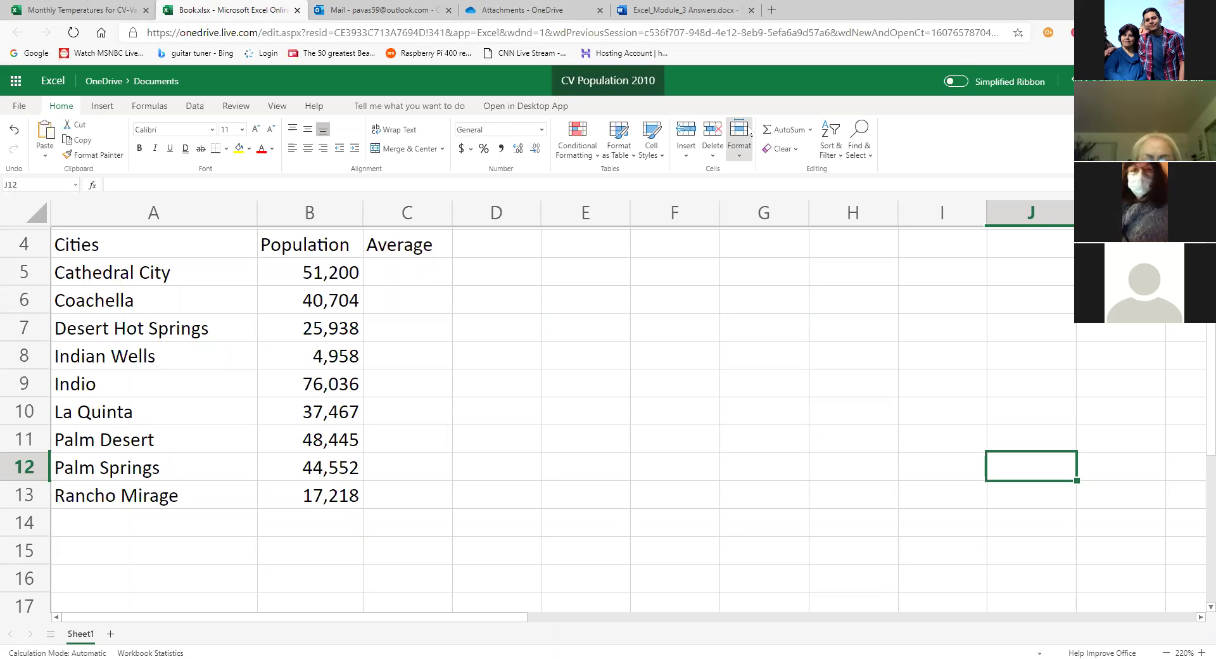
{"action": "type", "text": " Census"}
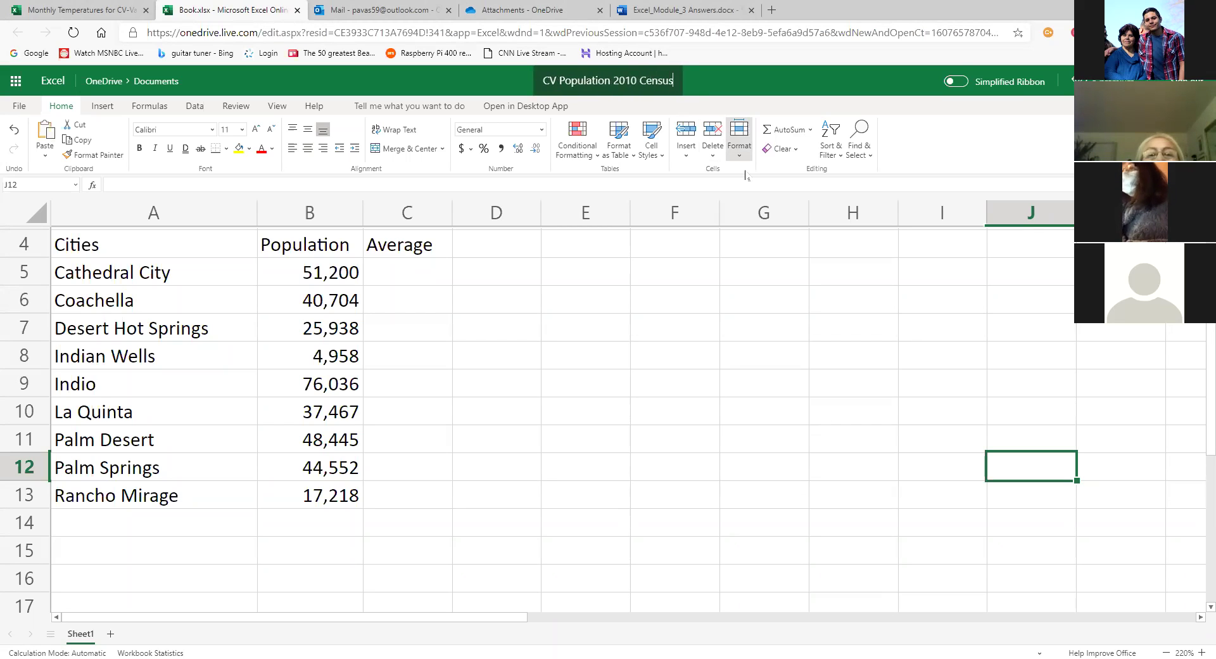
{"action": "key", "text": "Return"}
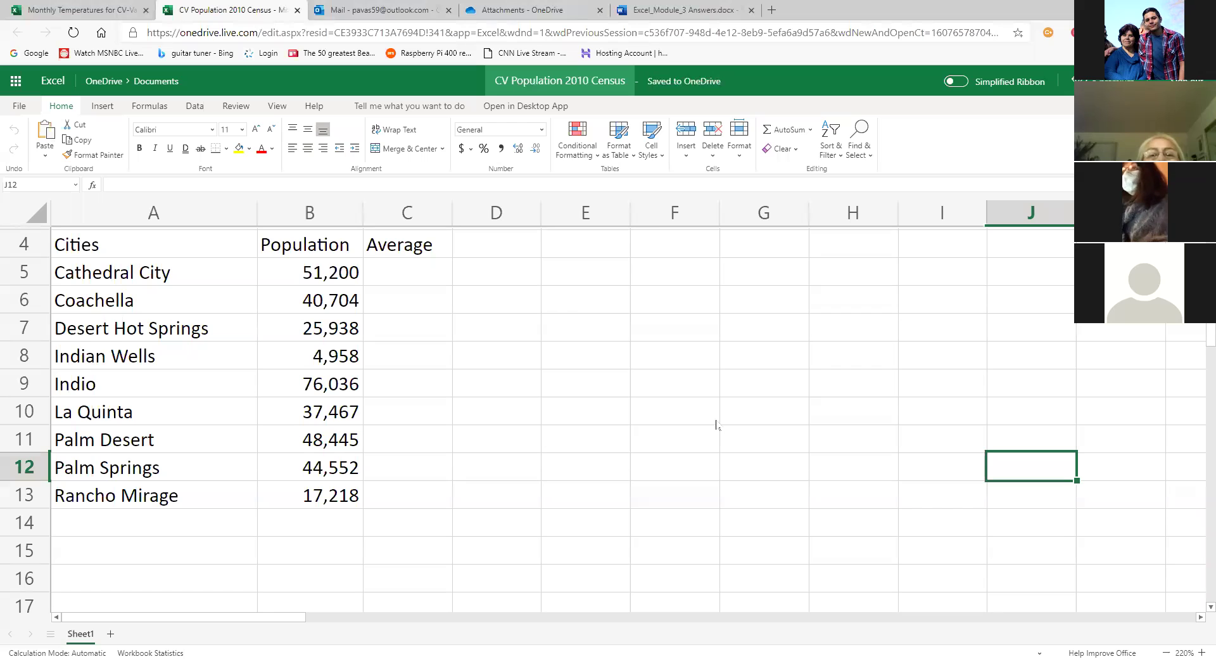
{"action": "scroll", "coordinate": [716, 425], "scroll_direction": "up", "scroll_amount": 1}
{"action": "scroll", "coordinate": [716, 424], "scroll_direction": "up", "scroll_amount": 1}
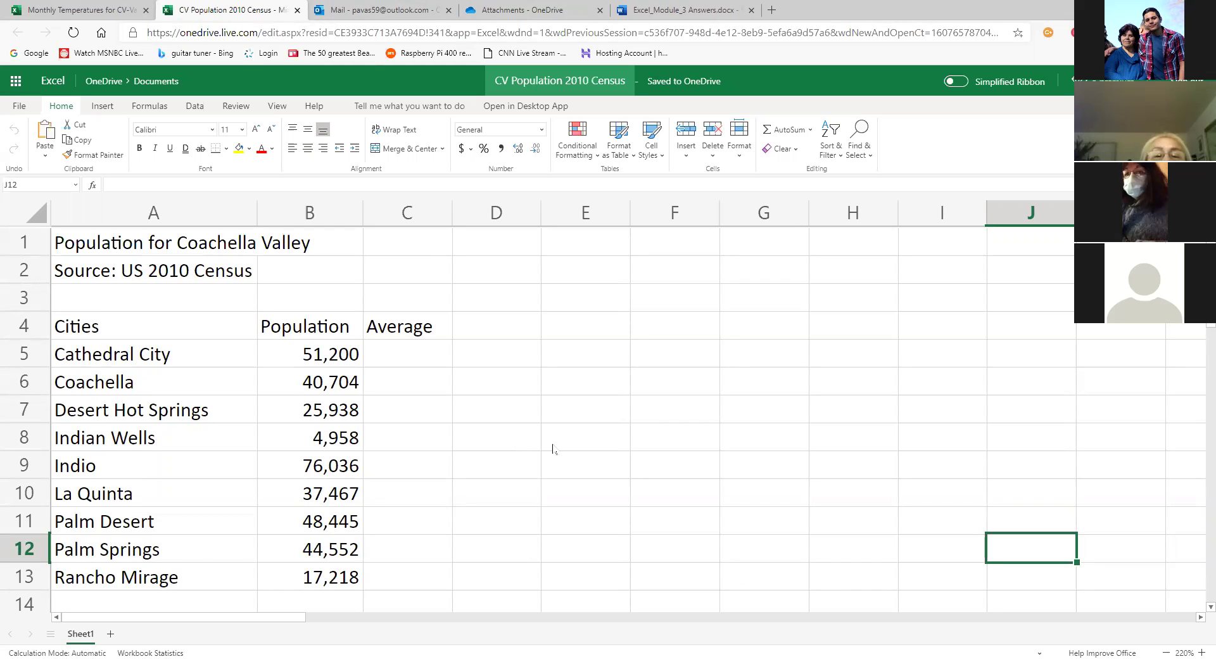
{"action": "left_click", "coordinate": [409, 356]}
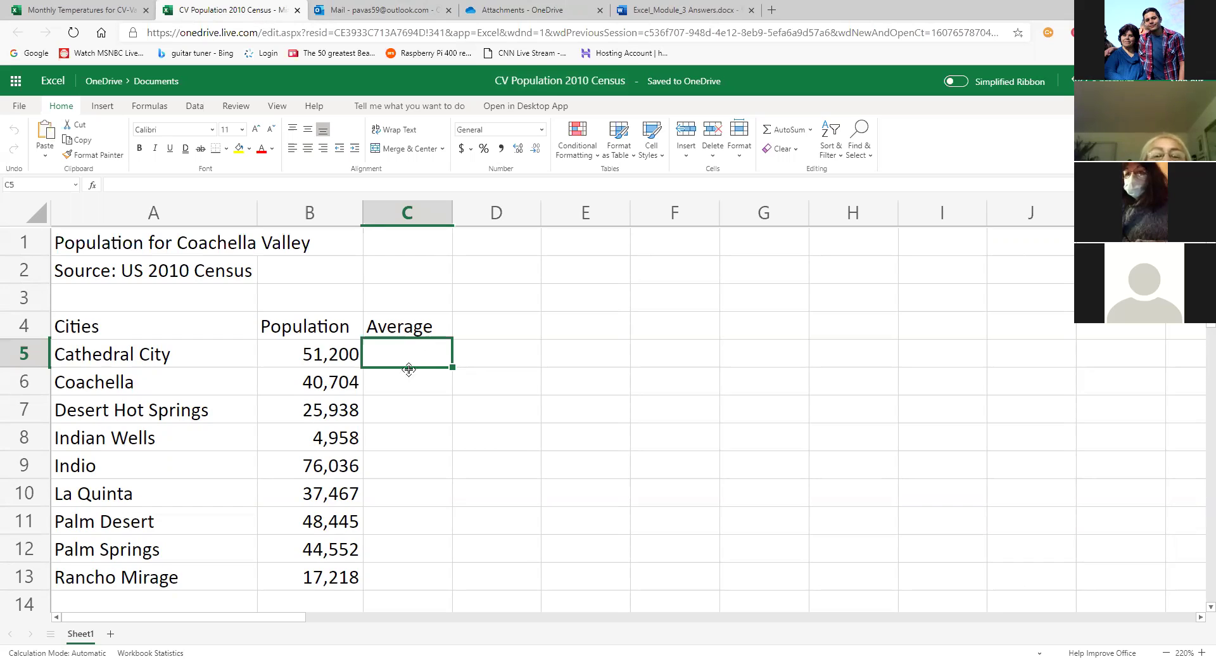
{"action": "left_click_drag", "start_coordinate": [412, 575], "coordinate": [439, 347]}
{"action": "left_click", "coordinate": [594, 516]}
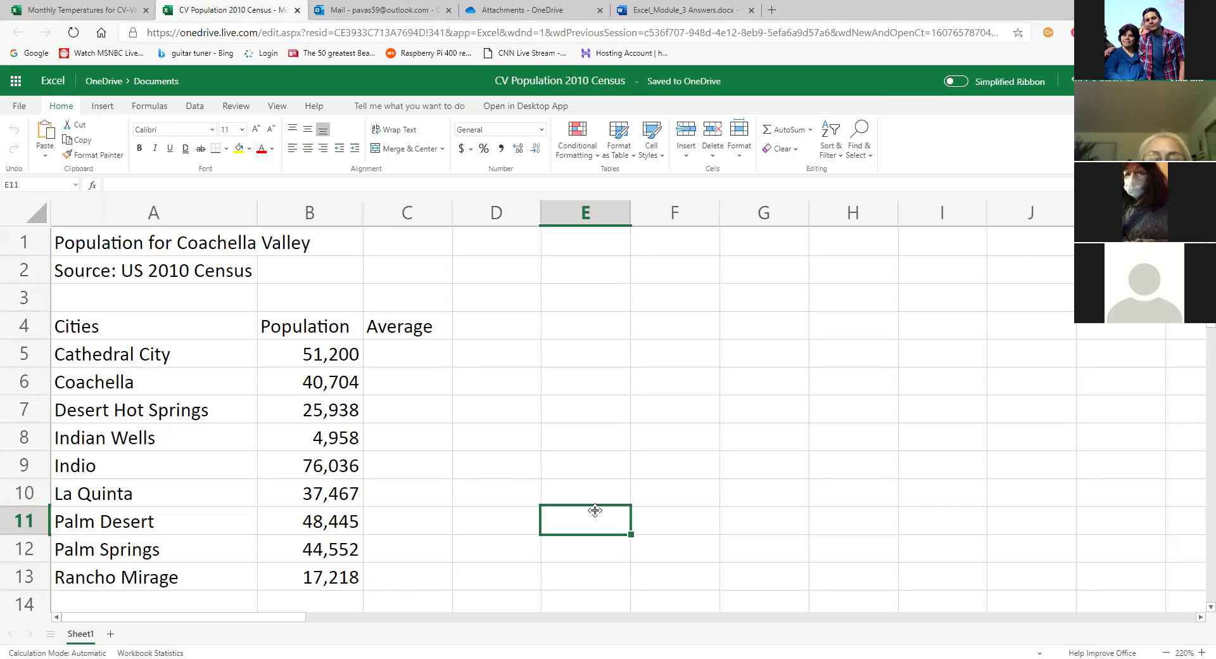
Add the row label Totals in cell A14, directly below Rancho Mirage
{"action": "left_click", "coordinate": [216, 605]}
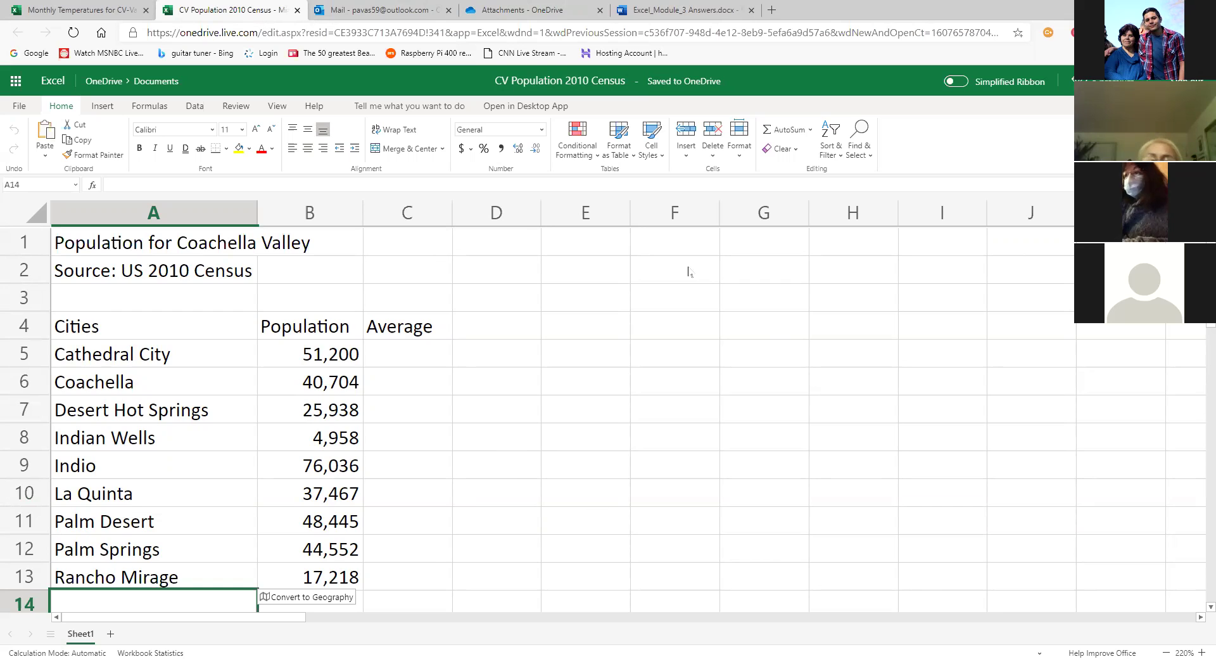
{"action": "type", "text": "Toa"}
{"action": "key", "text": "BackSpace"}
{"action": "type", "text": "tals"}
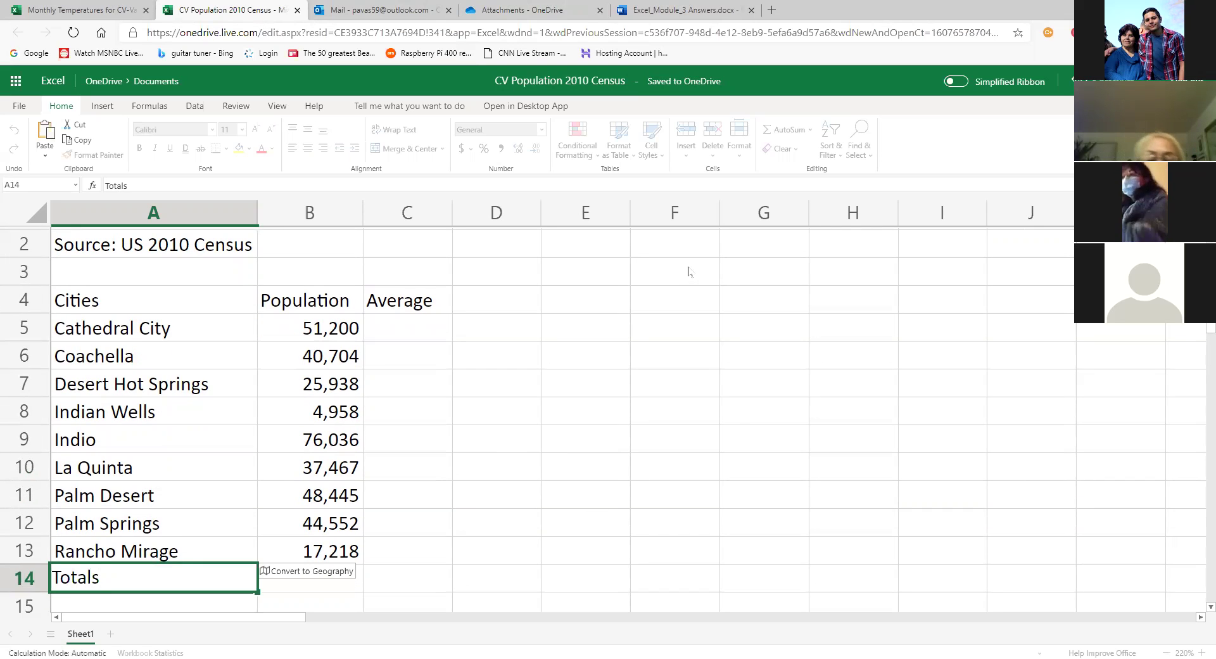
{"action": "left_click", "coordinate": [492, 563]}
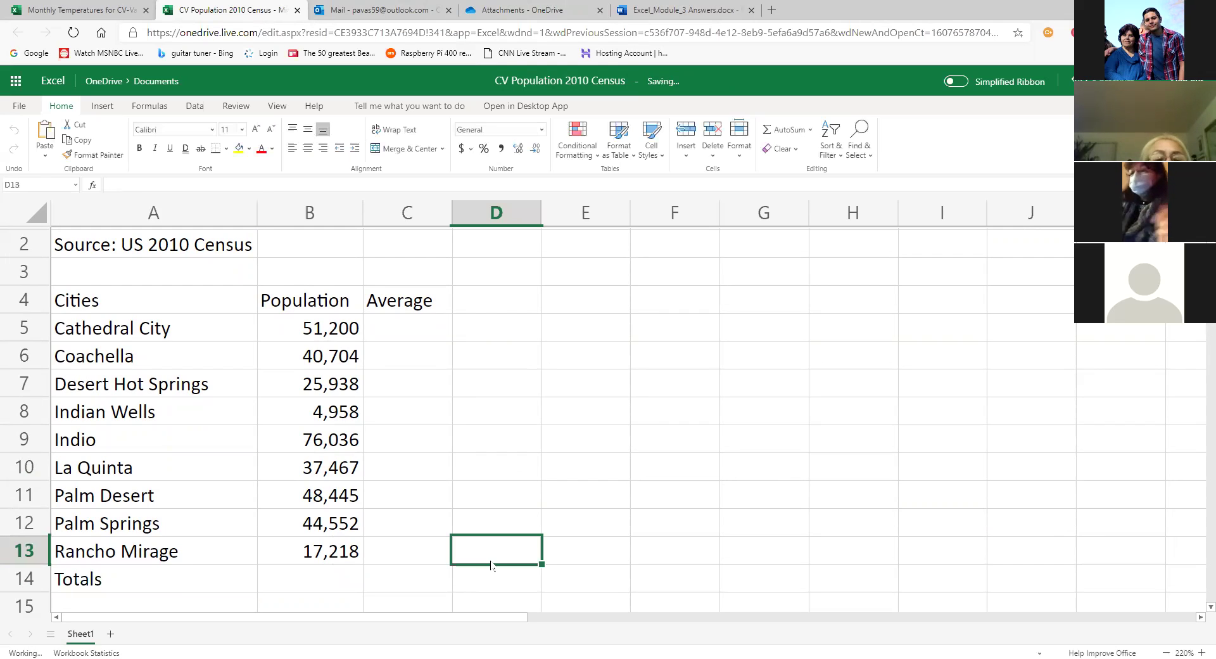
{"action": "left_click", "coordinate": [348, 576]}
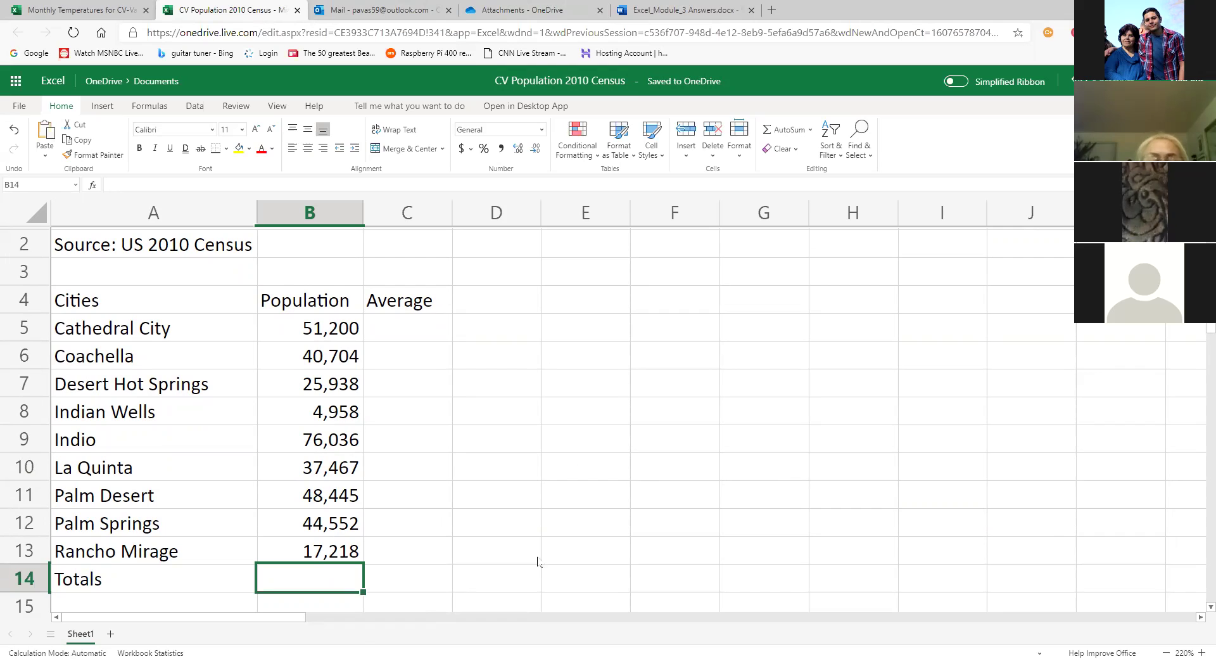
{"action": "left_click", "coordinate": [405, 327]}
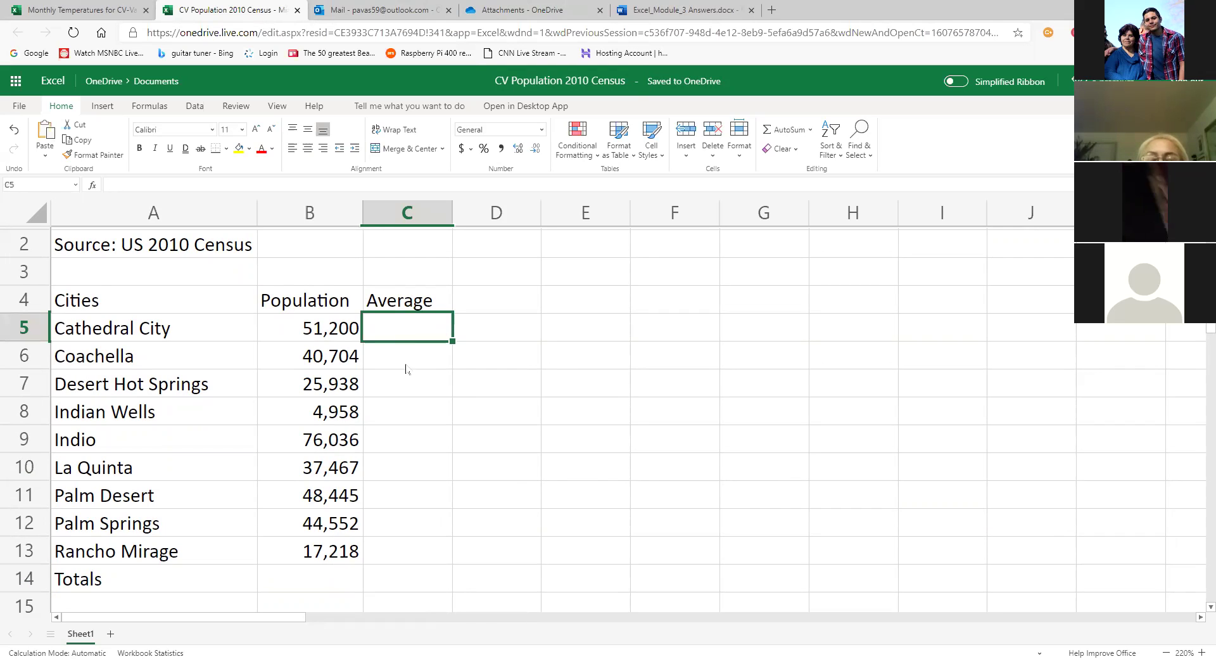
{"action": "left_click_drag", "start_coordinate": [406, 334], "coordinate": [399, 543]}
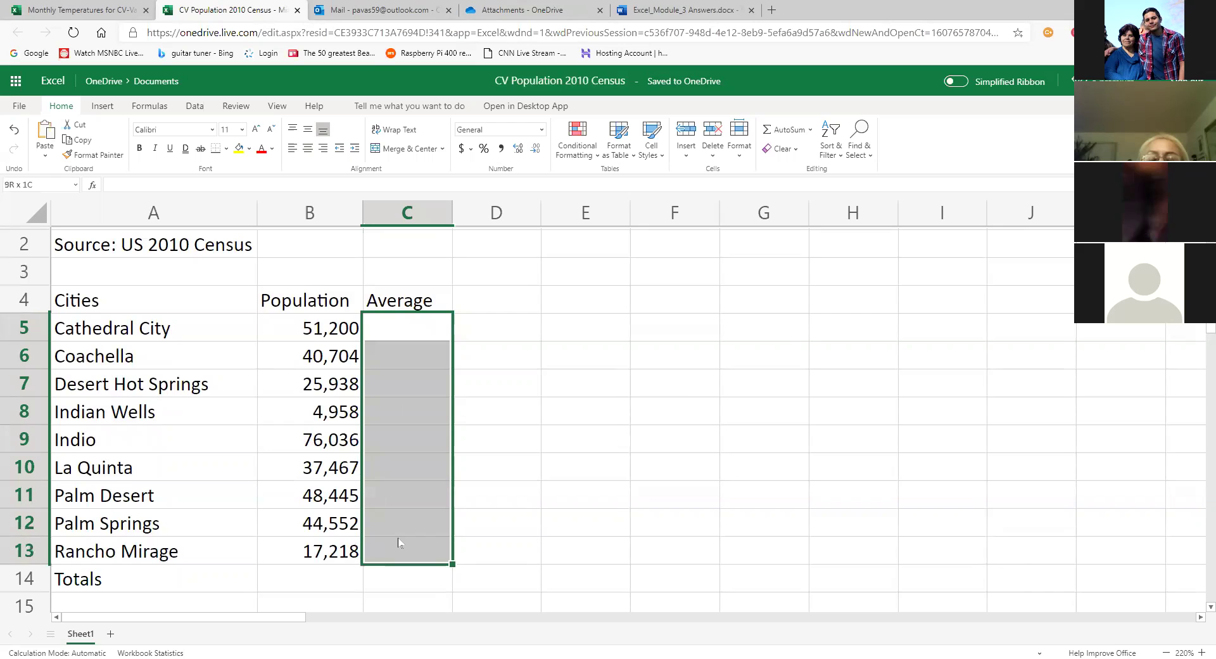
{"action": "left_click", "coordinate": [322, 572]}
{"action": "left_click", "coordinate": [391, 581]}
{"action": "left_click", "coordinate": [333, 574]}
{"action": "left_click", "coordinate": [410, 578]}
{"action": "left_click", "coordinate": [326, 557]}
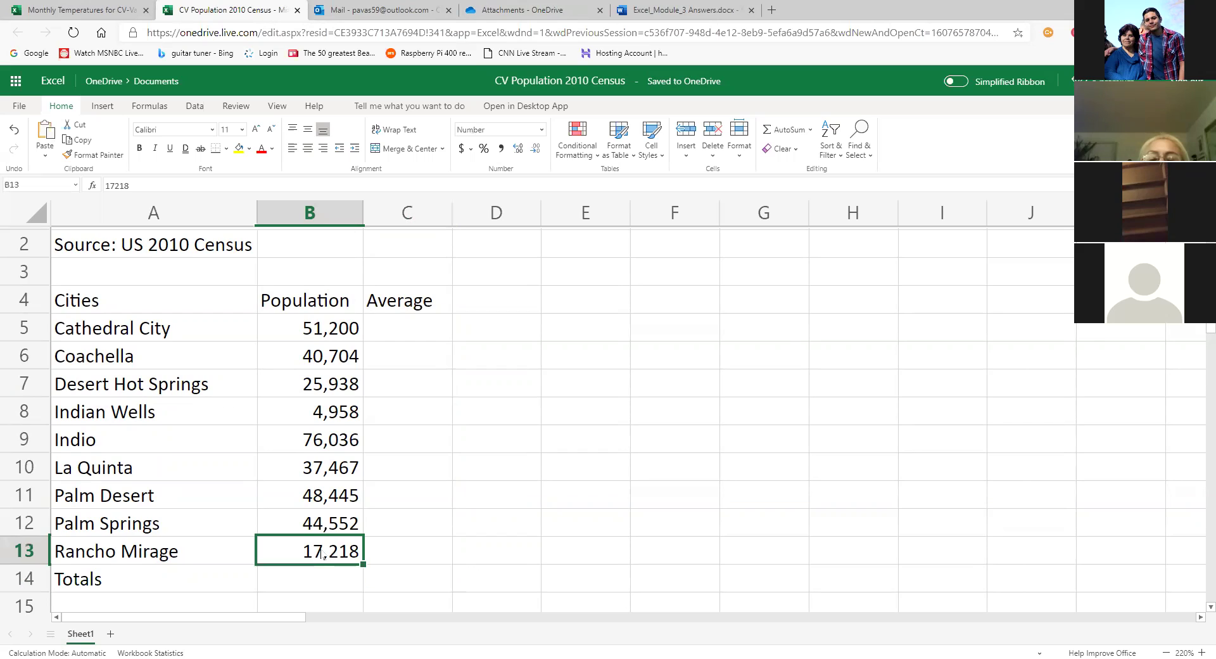
{"action": "left_click", "coordinate": [342, 571]}
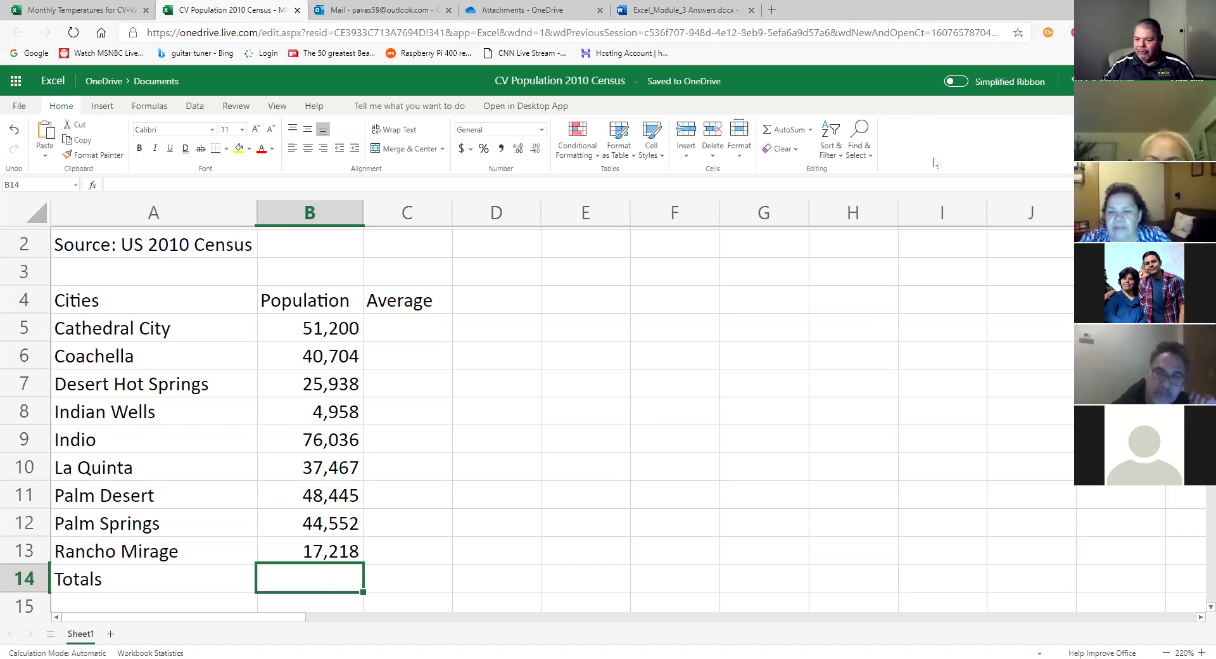
{"action": "left_click", "coordinate": [572, 546]}
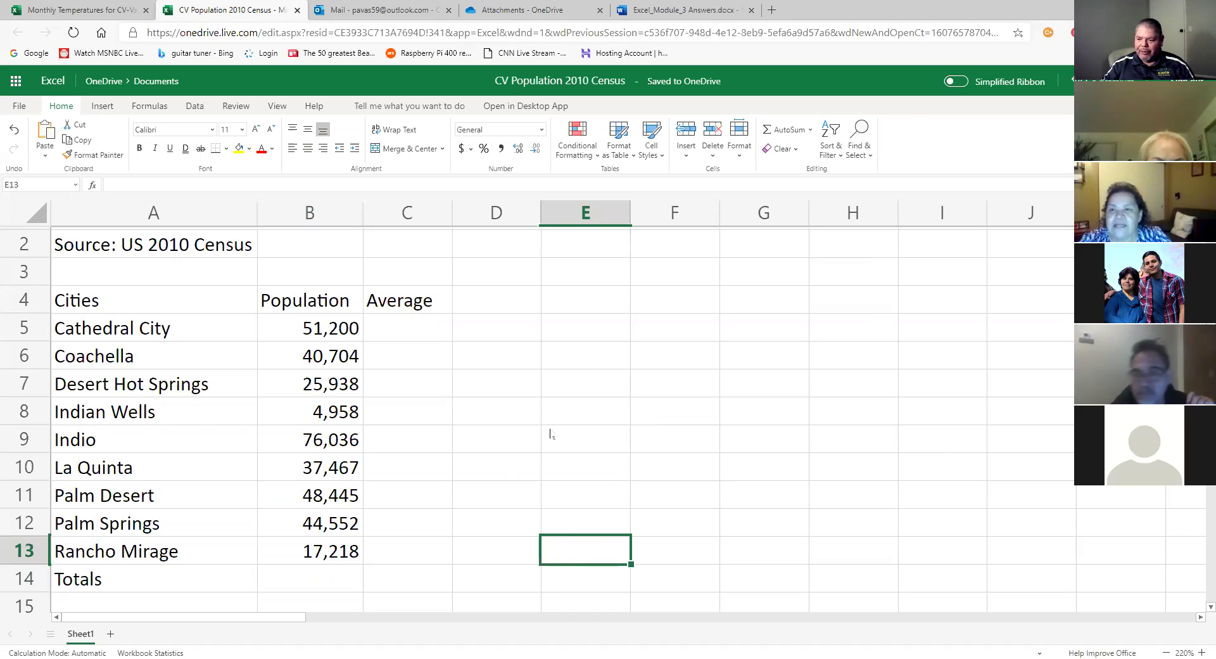